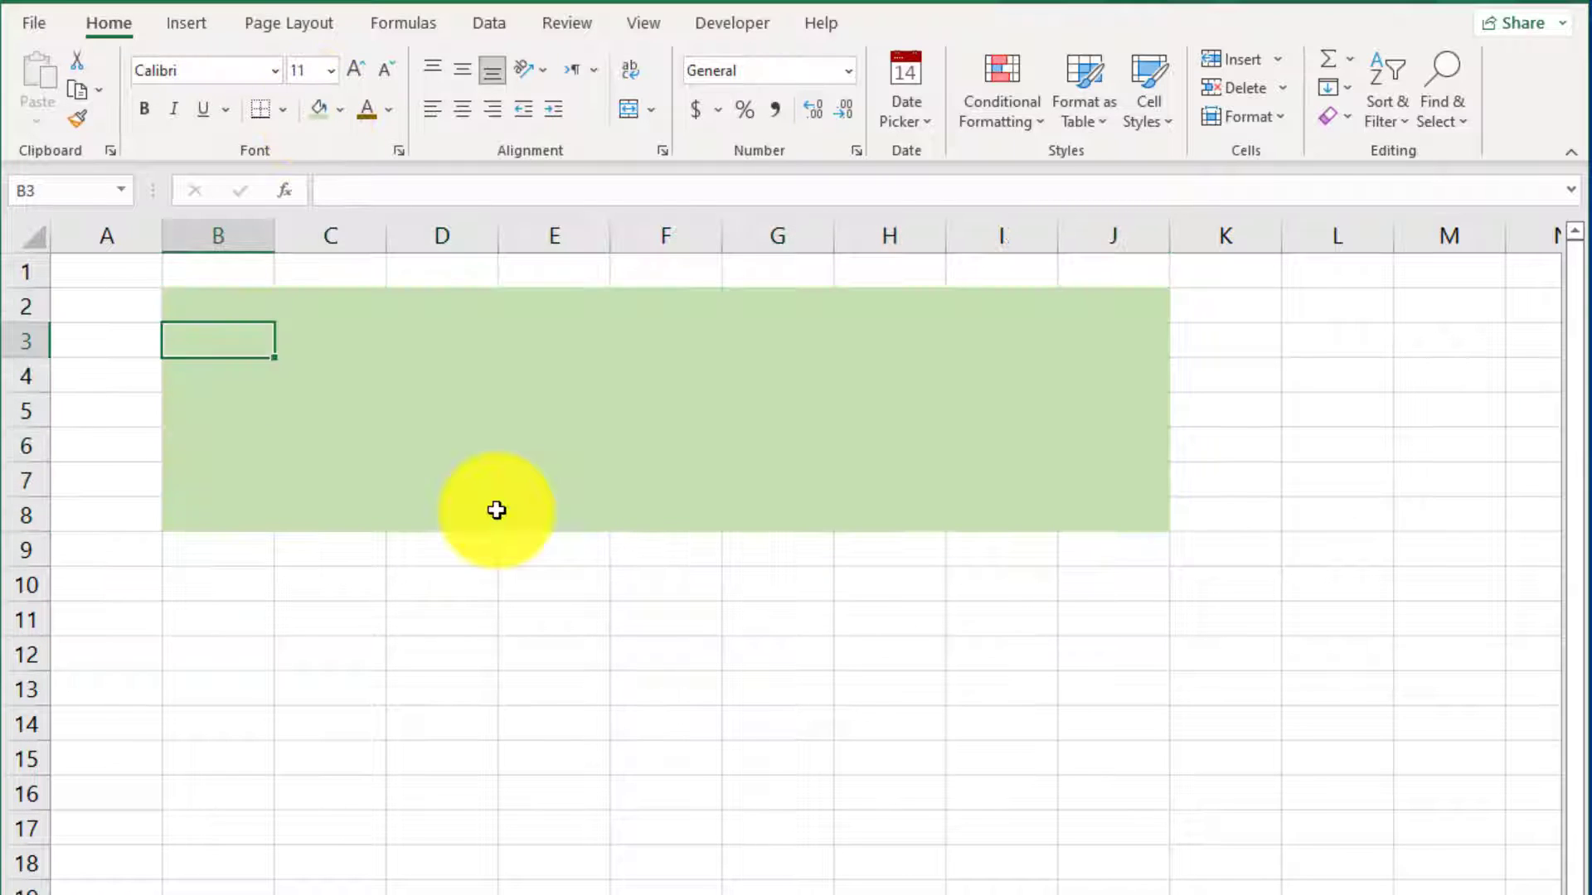
Enter the heading "Digi Mastery" in cell B3 and make it bold
text(Digi Mastery)
key(ctrl+Return)
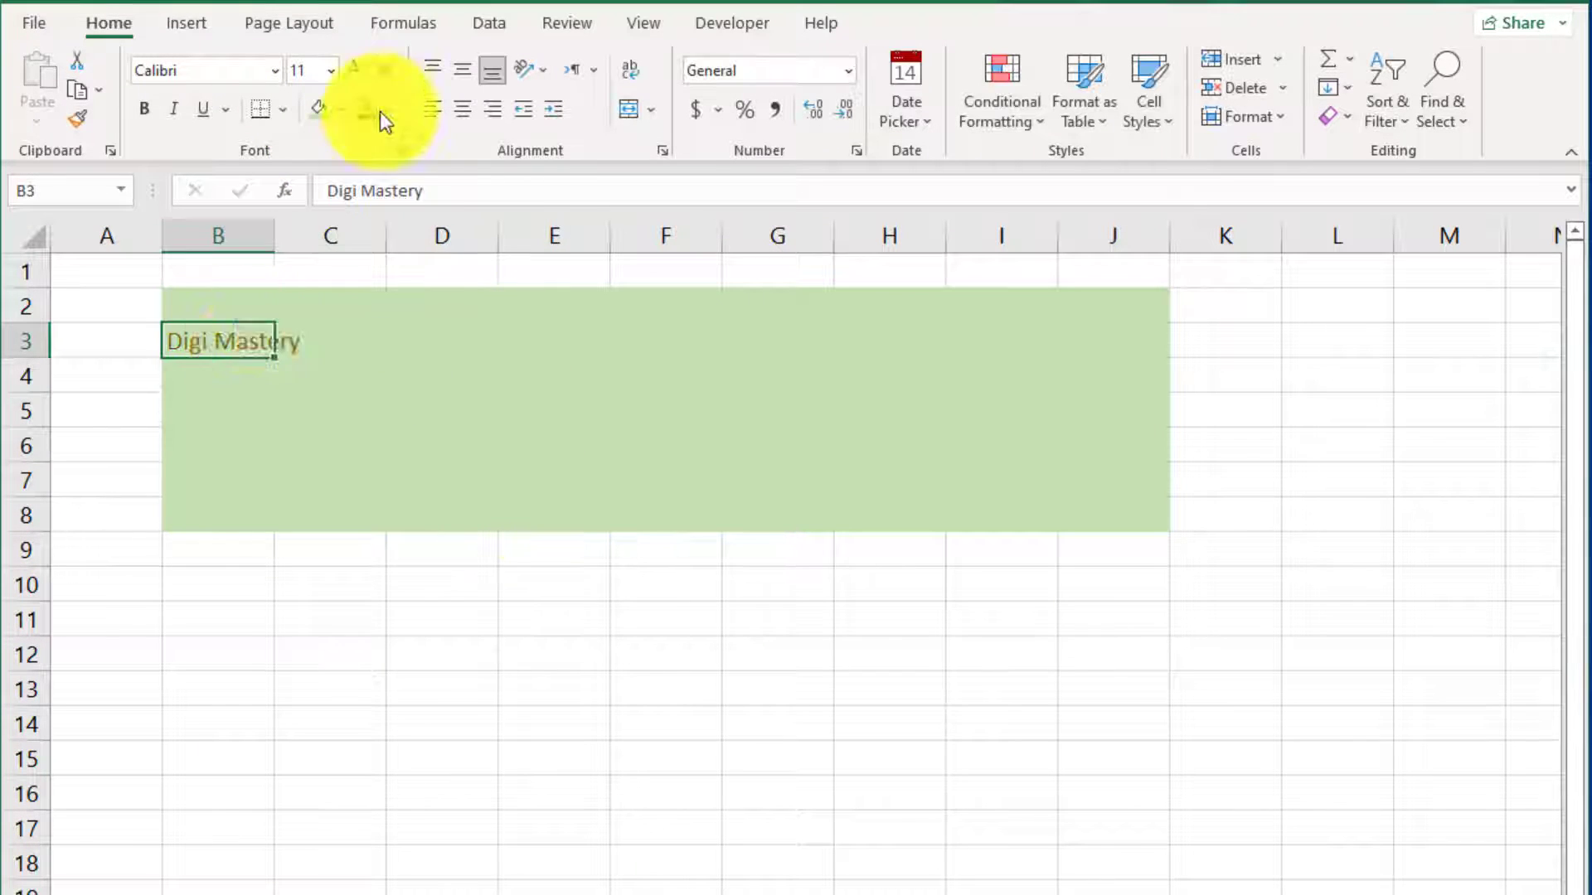
click(144, 109)
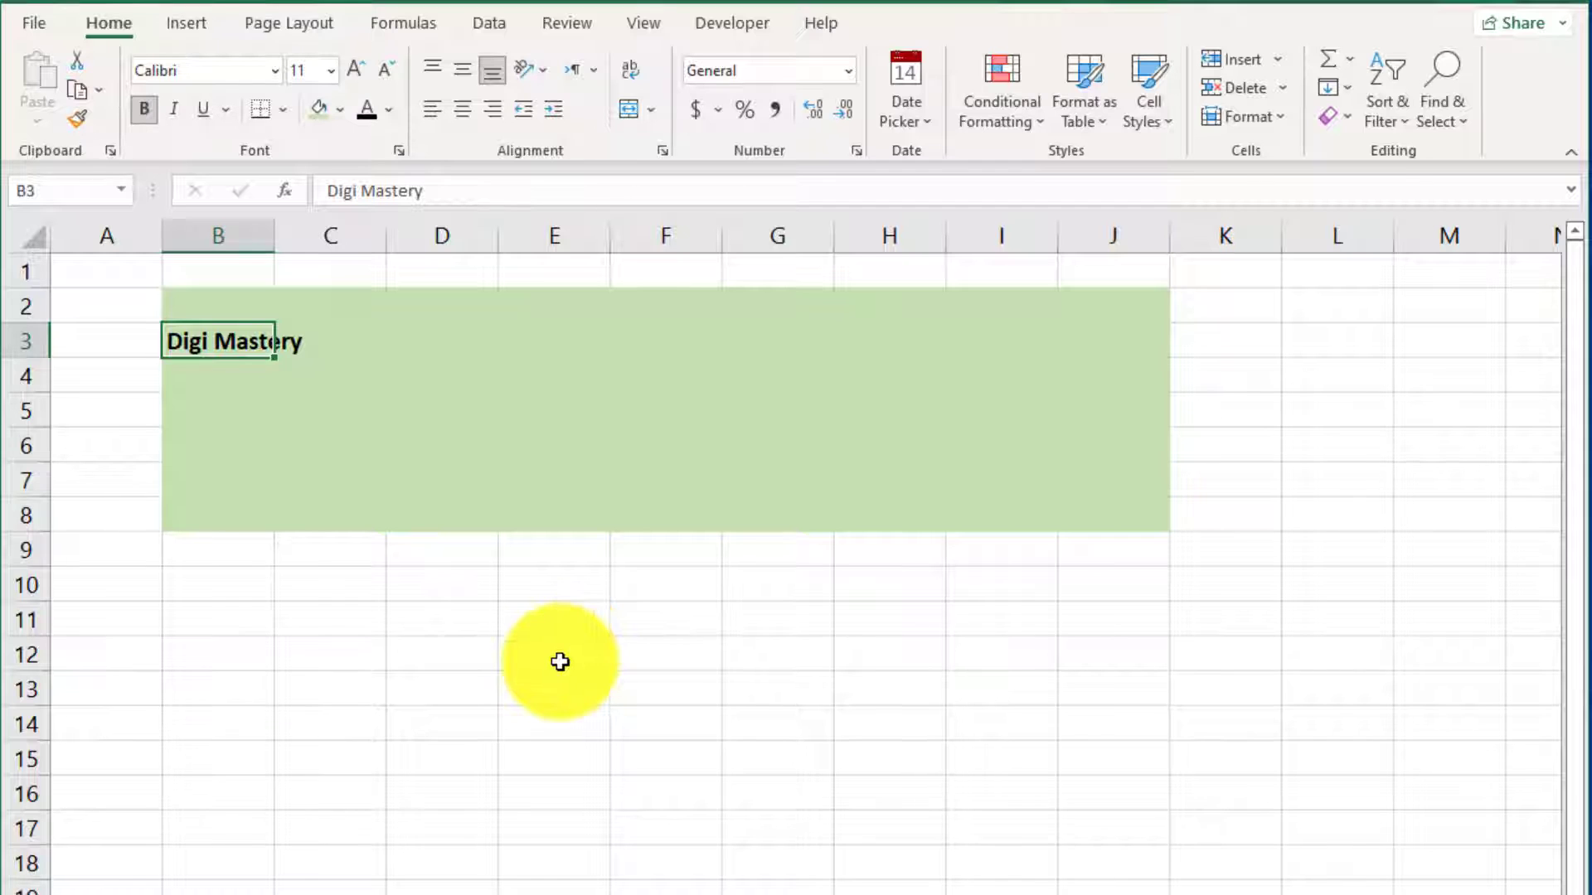
Fill the cells B9:J9 directly below the green block with grey
drag(182, 548, 1113, 550)
click(340, 110)
click(327, 238)
click(889, 688)
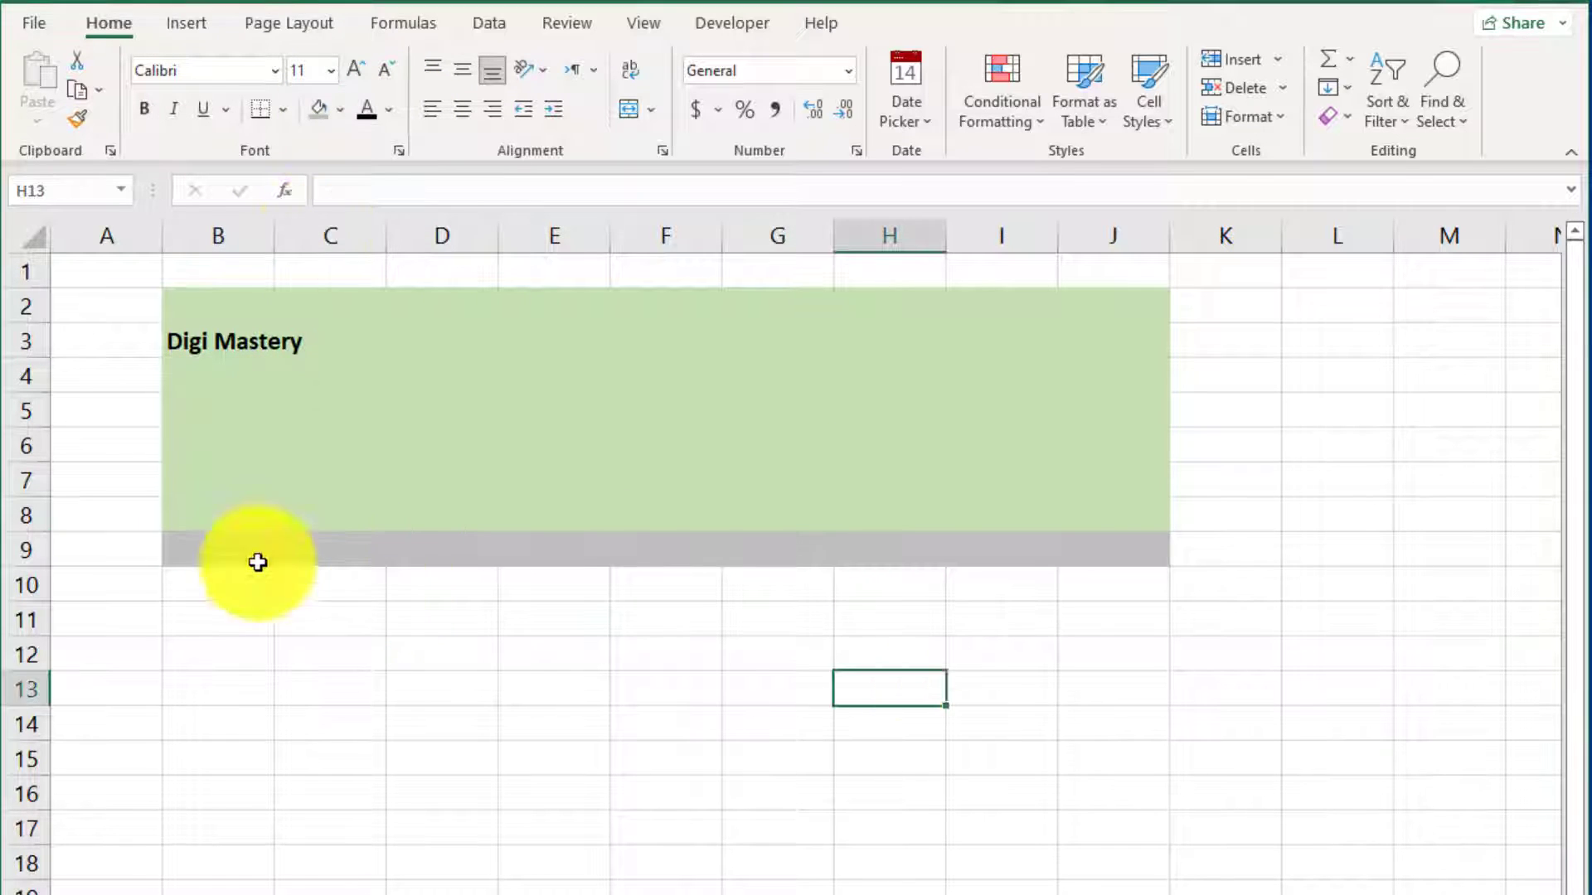
Add a double bottom border under row 3 across the green block
drag(199, 341, 763, 340)
click(283, 109)
click(331, 427)
Merge and center G3:J3 and enter the title "Income and Expense sheet Dec. 2022"
click(1132, 345)
click(651, 110)
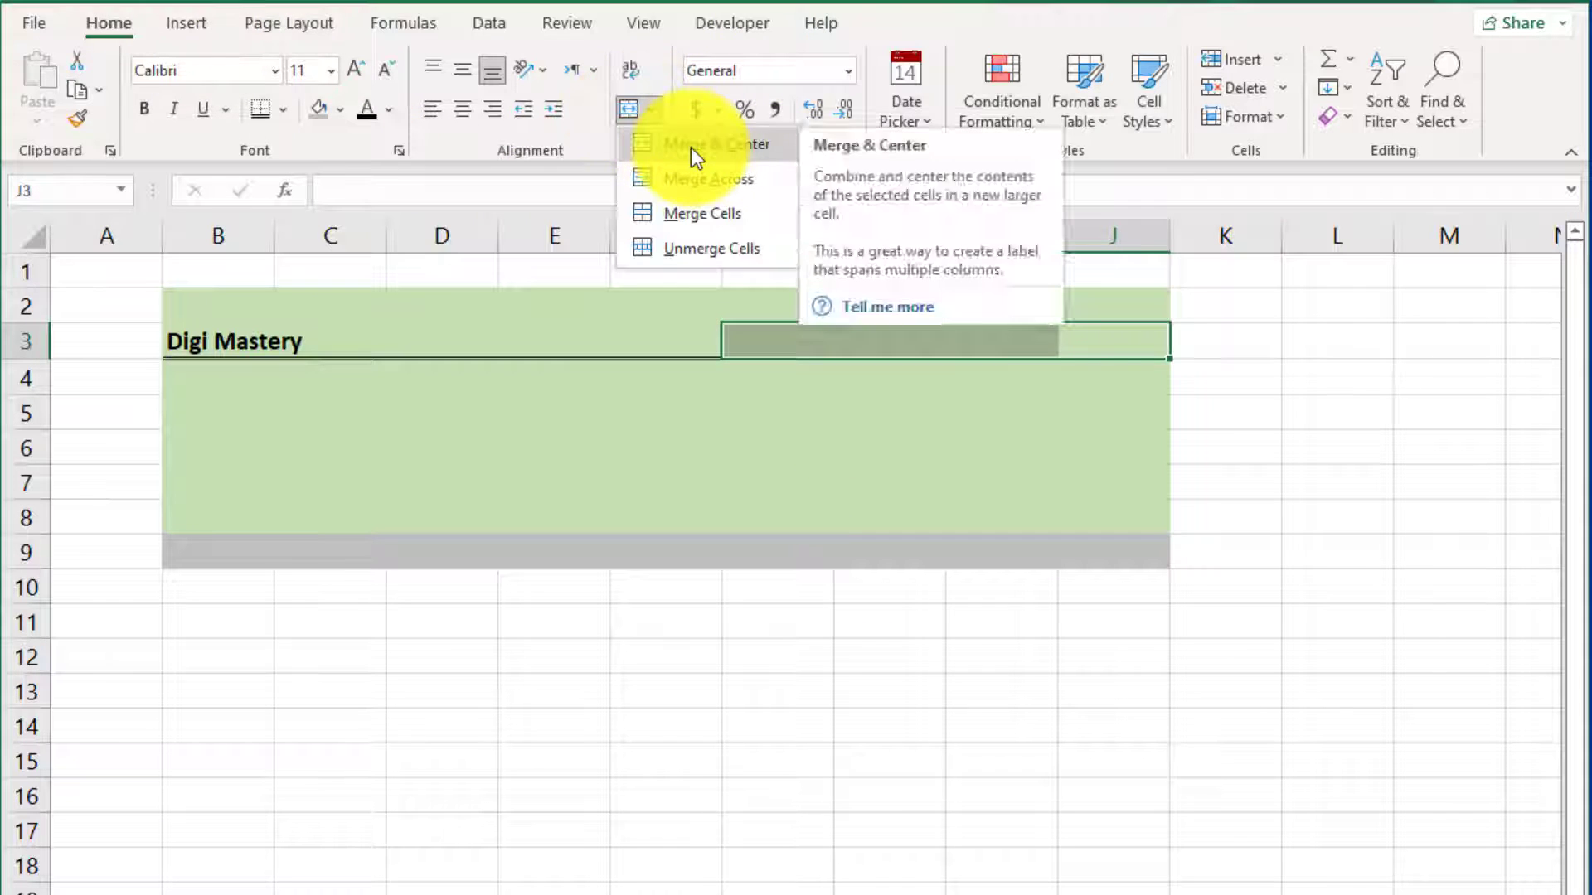
click(689, 147)
text(In)
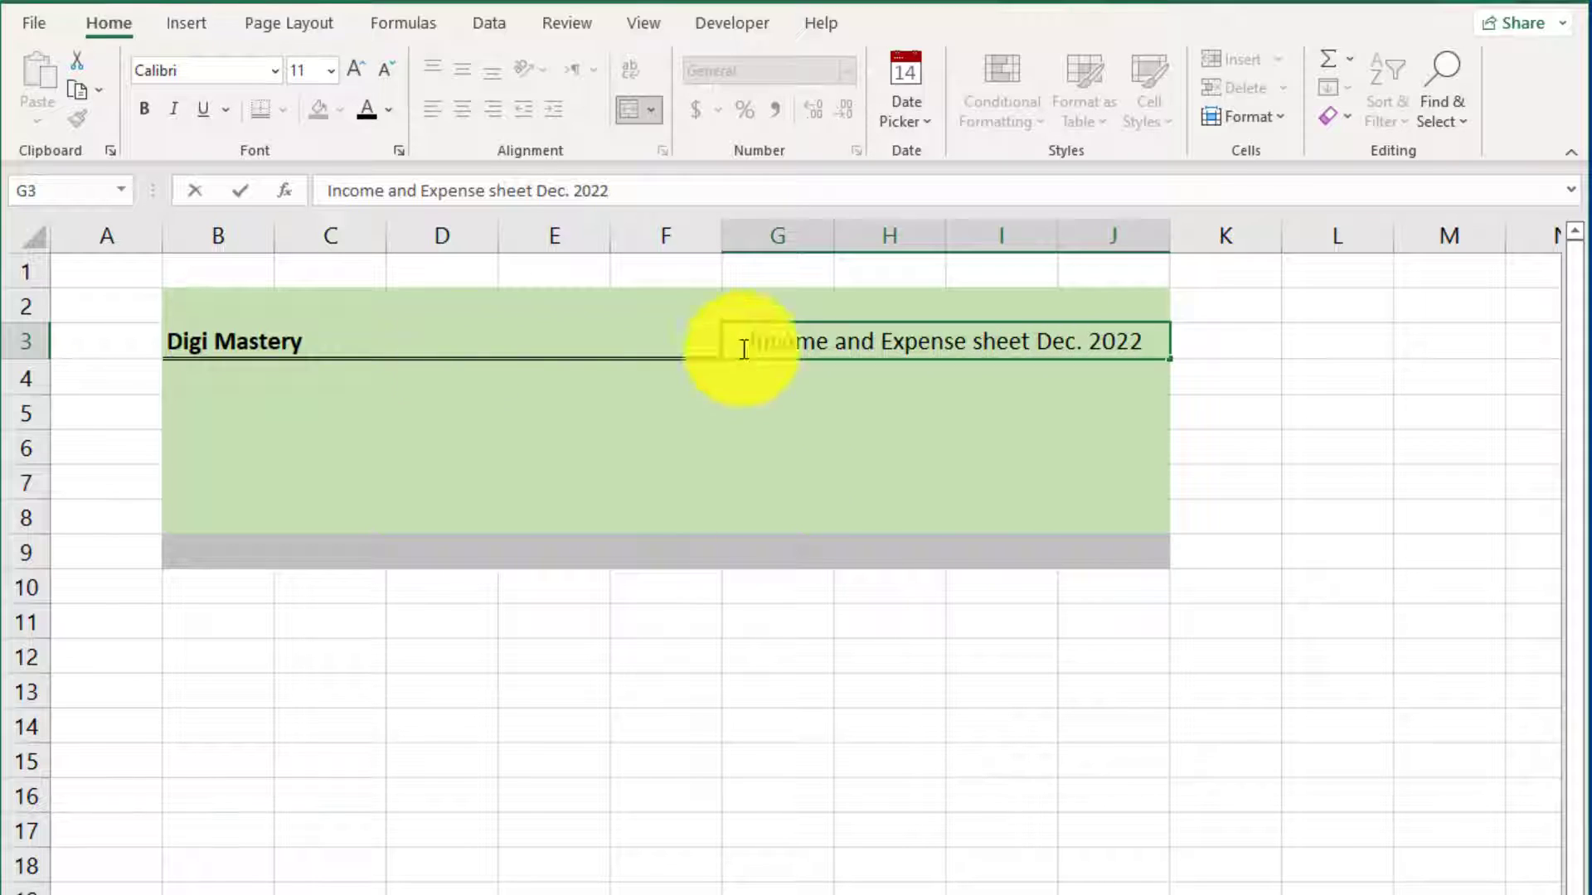
key(Return)
Fill the merged sheet title in G3:J3 with grey and make its text bold
click(340, 109)
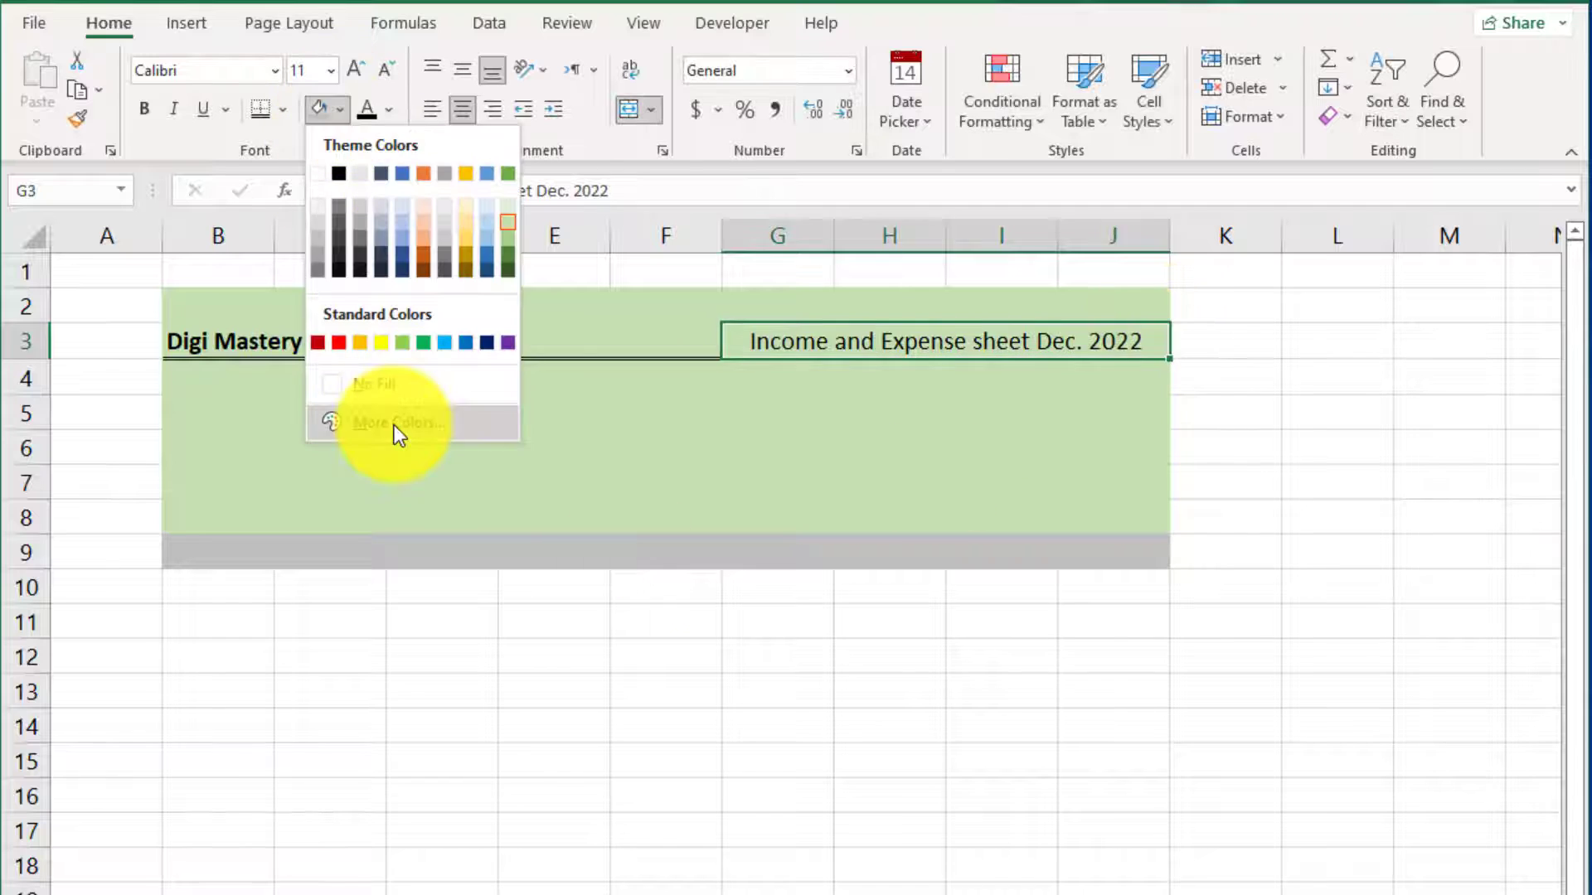
click(317, 248)
click(340, 109)
key(Escape)
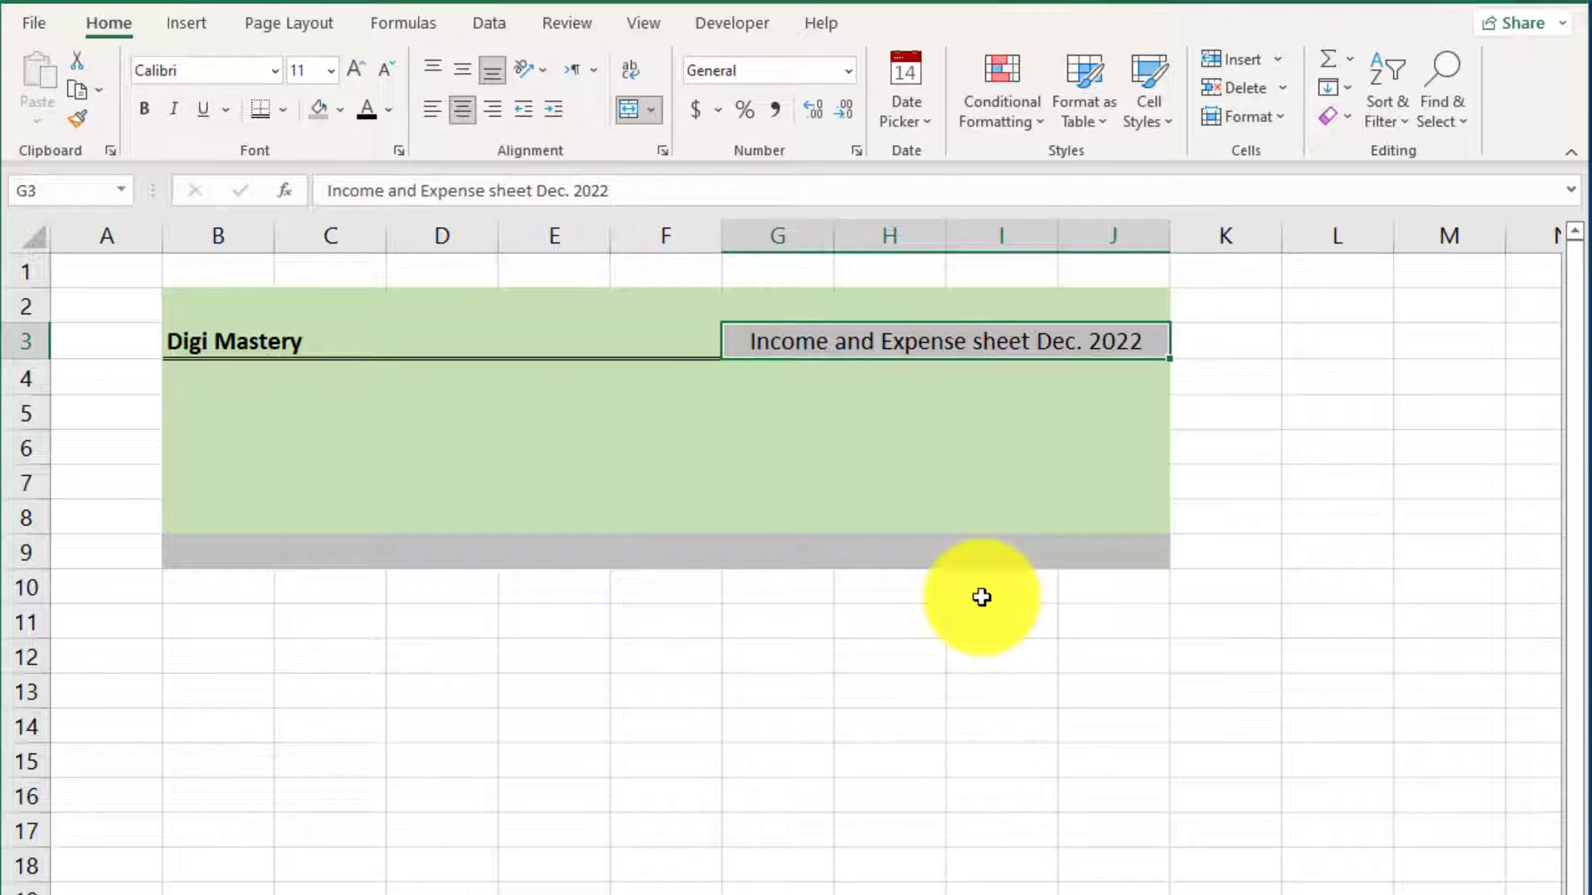
click(144, 109)
click(235, 343)
click(672, 811)
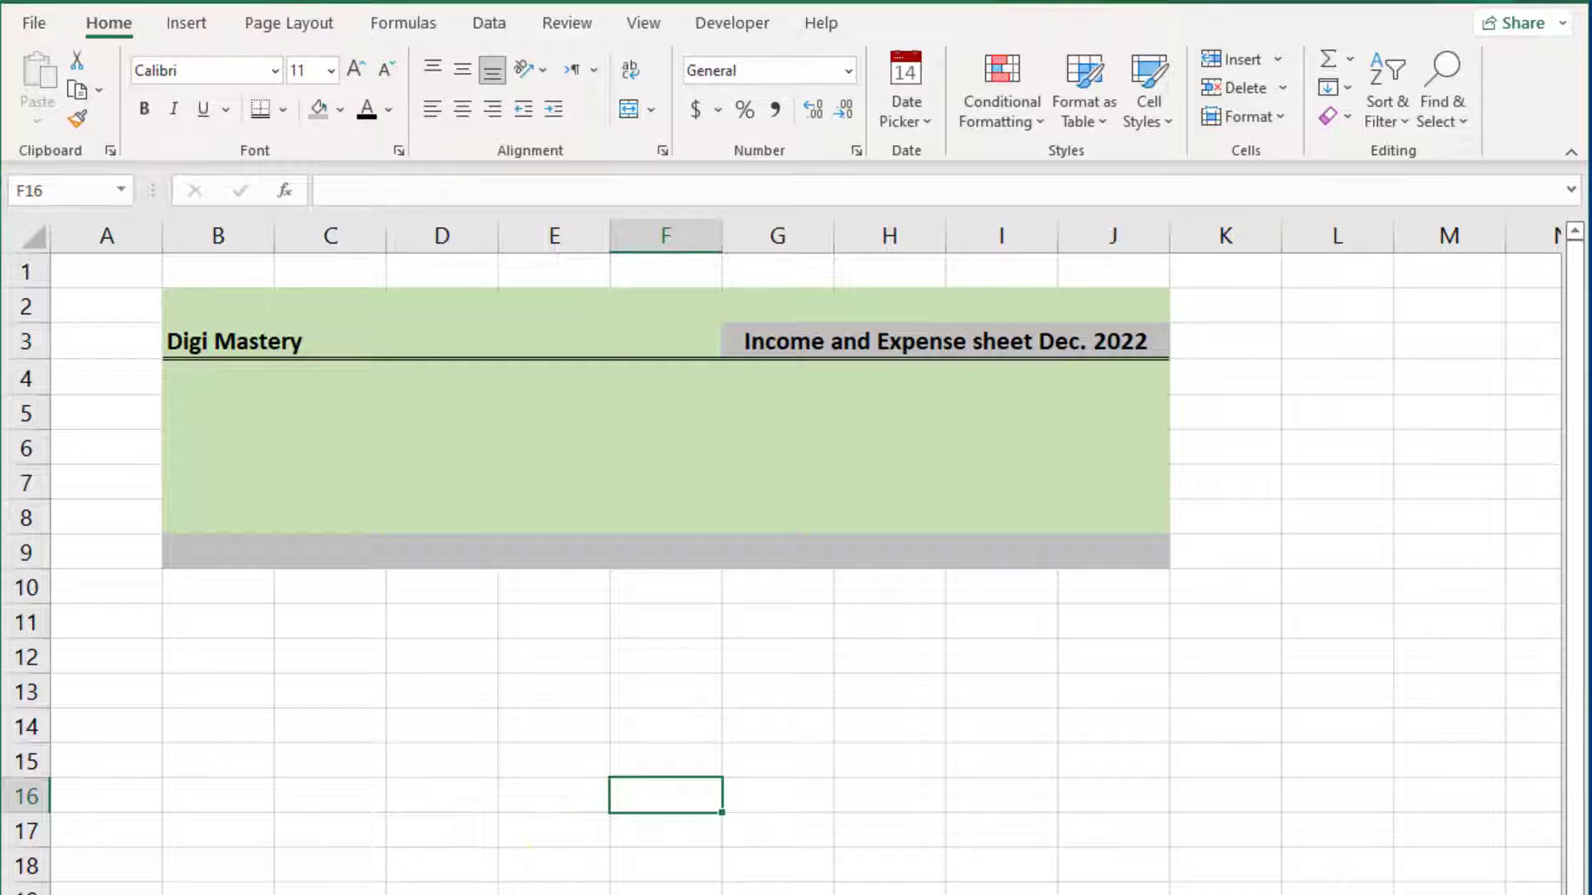
Enter the headers S.NO., DATE, Source of Income and Amount in B11:E11 and widen column D to fit its text
click(203, 632)
text(S)
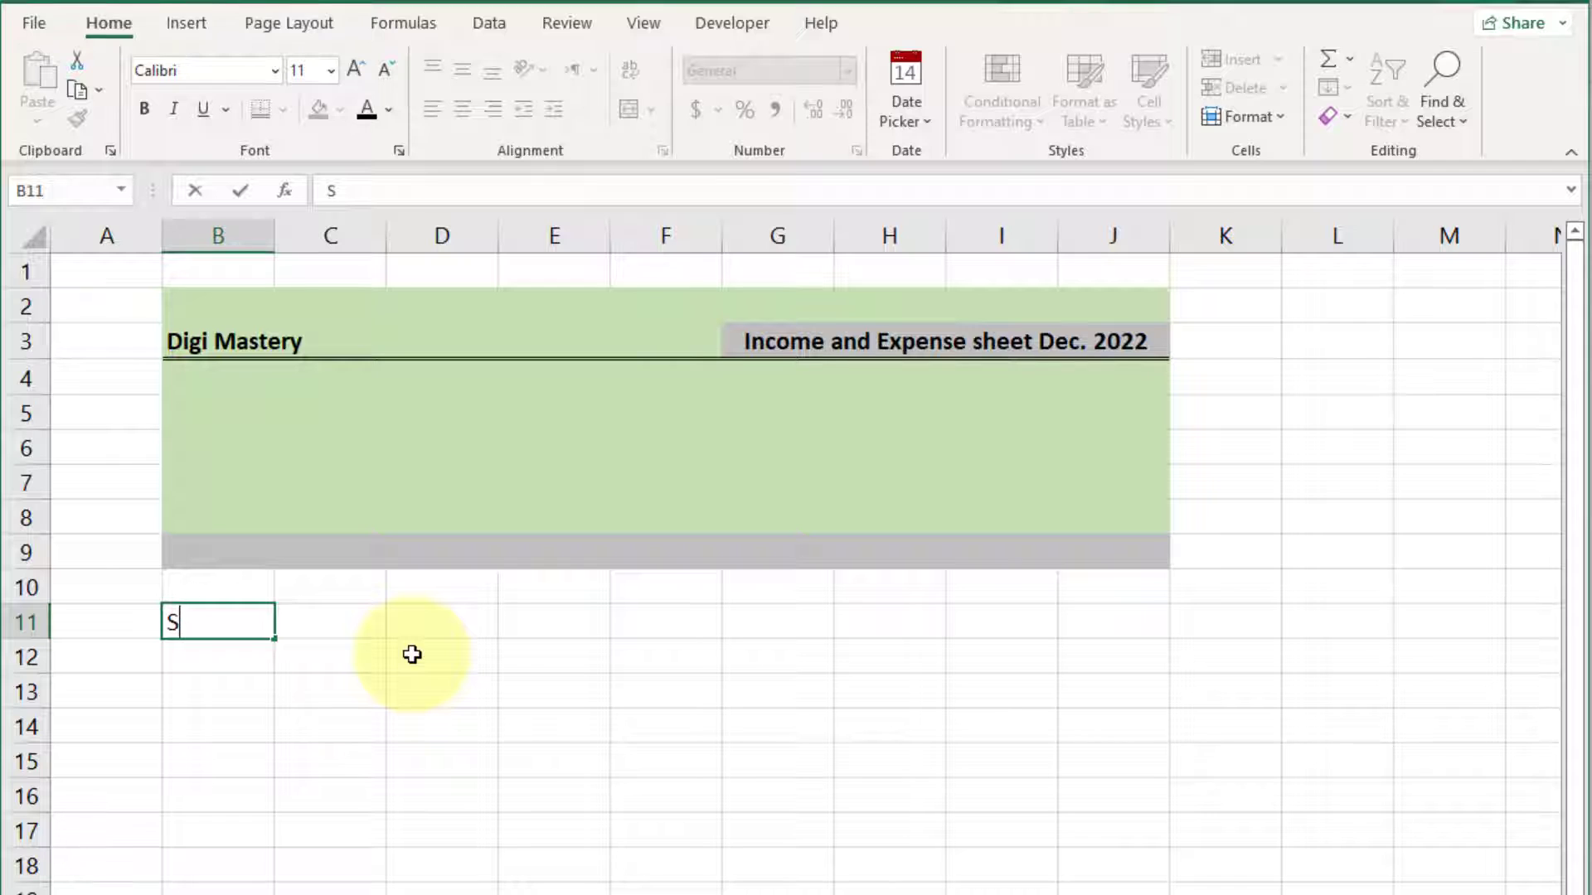
text(.NO.)
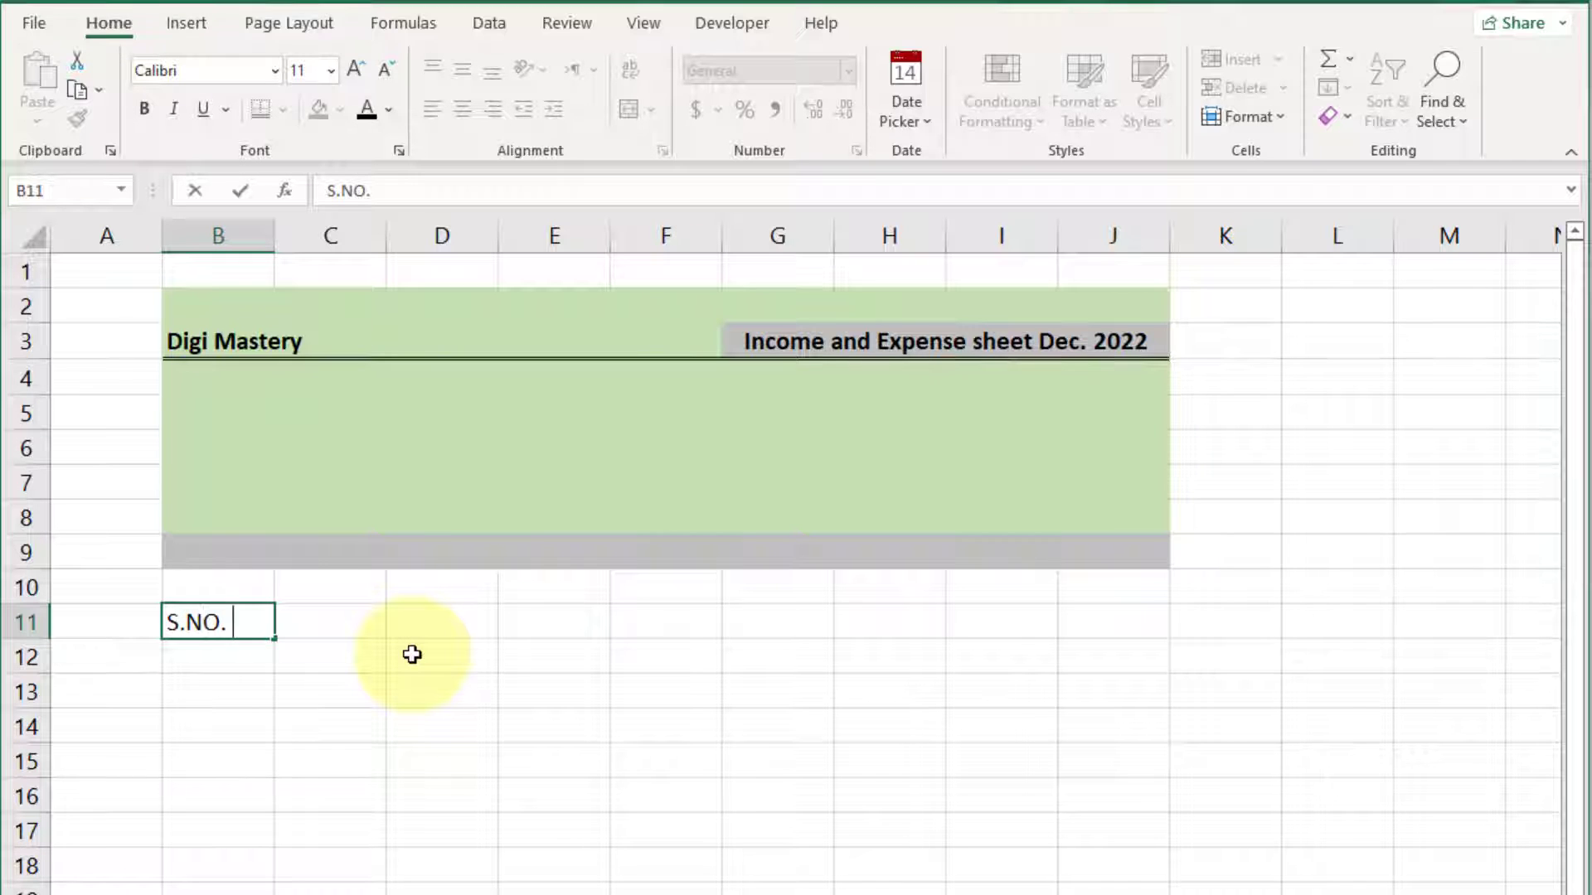
key(Tab)
text(D)
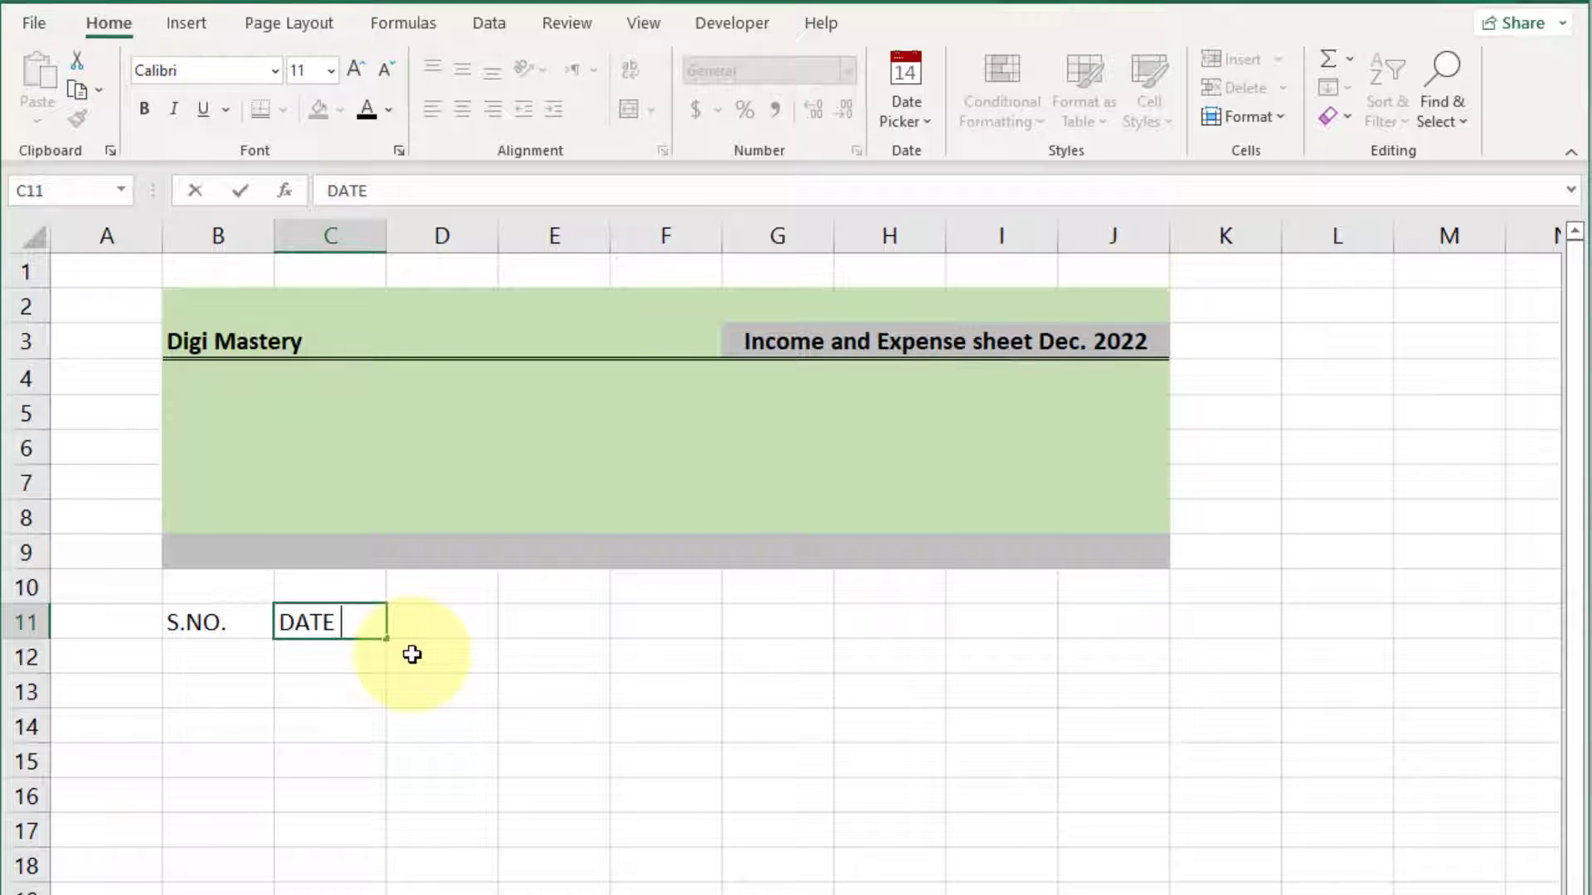
key(Tab)
text(S)
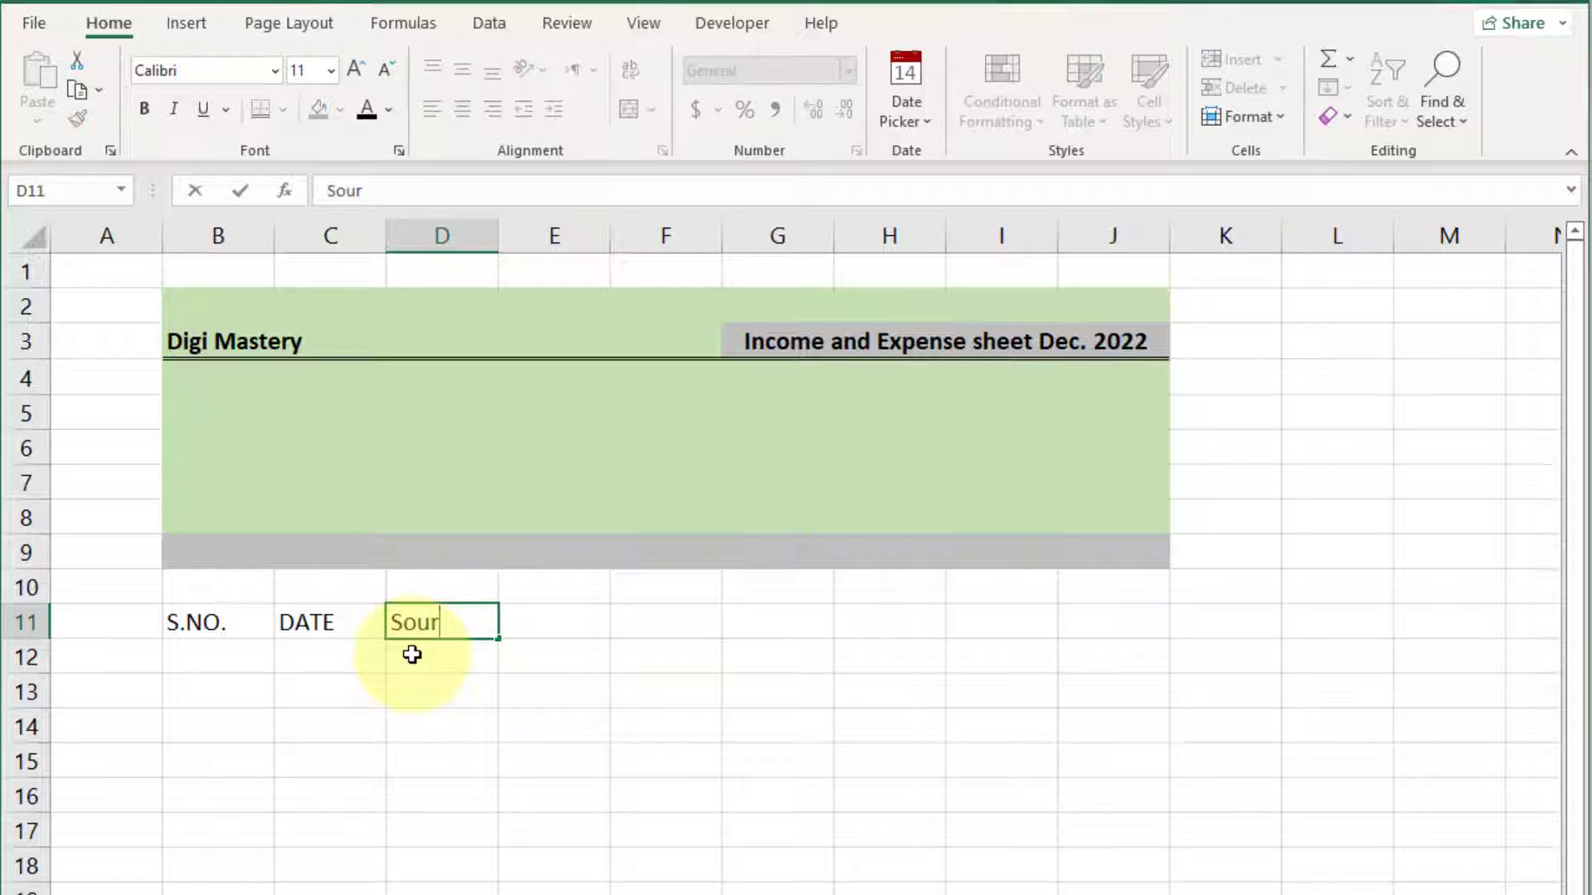
text(ource of Income)
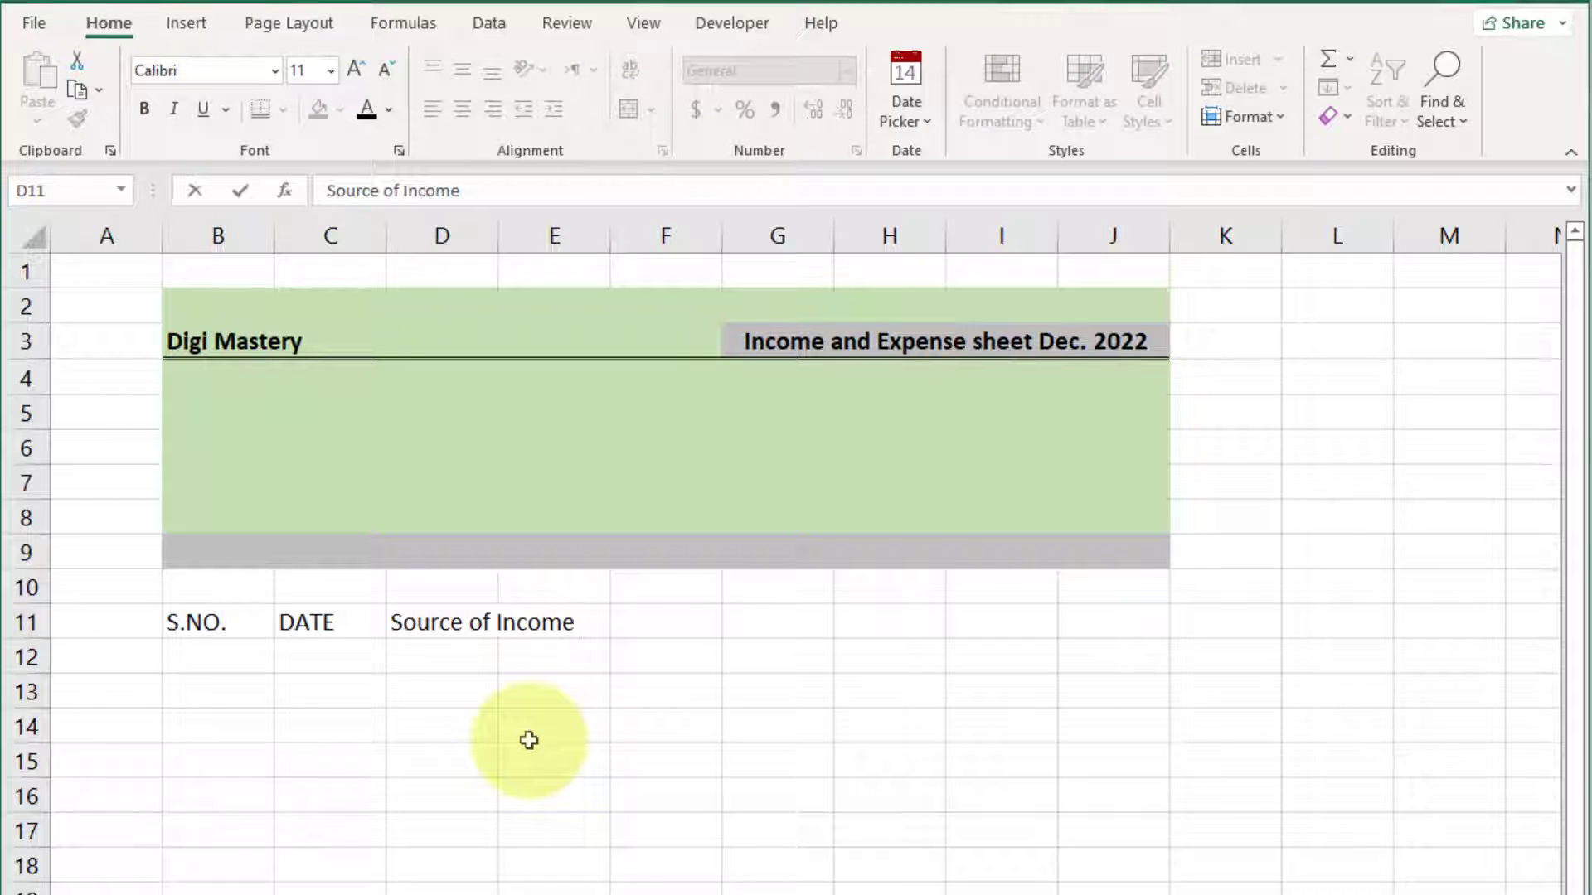
key(Tab)
text(Amount)
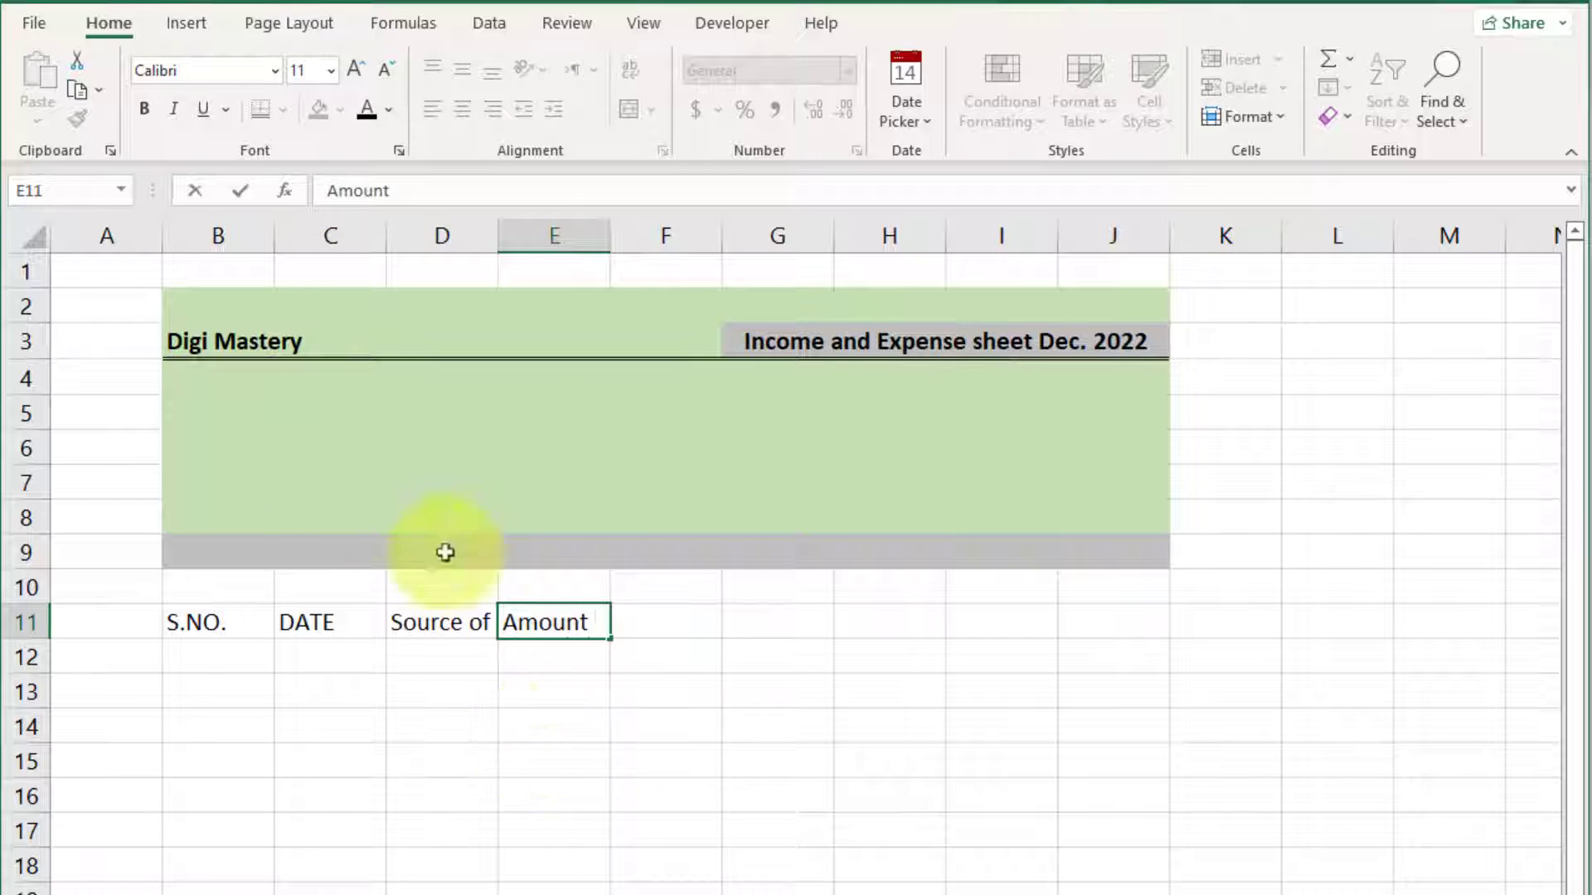
double_click(497, 236)
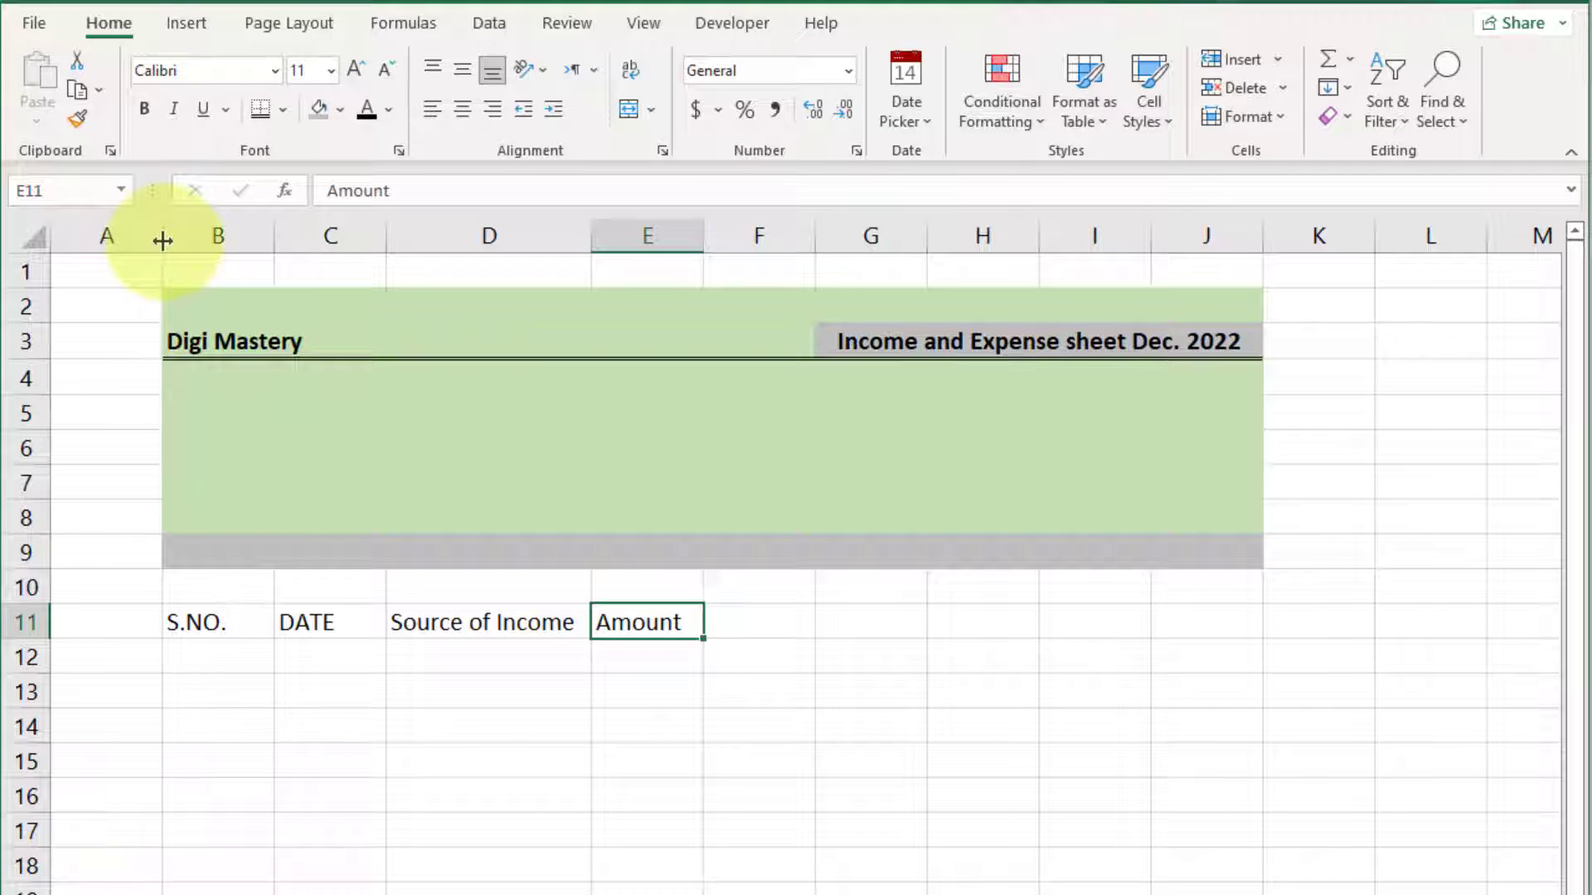
Copy the headers in B11:E11 to G11:J11
drag(213, 622, 650, 628)
key(ctrl+c)
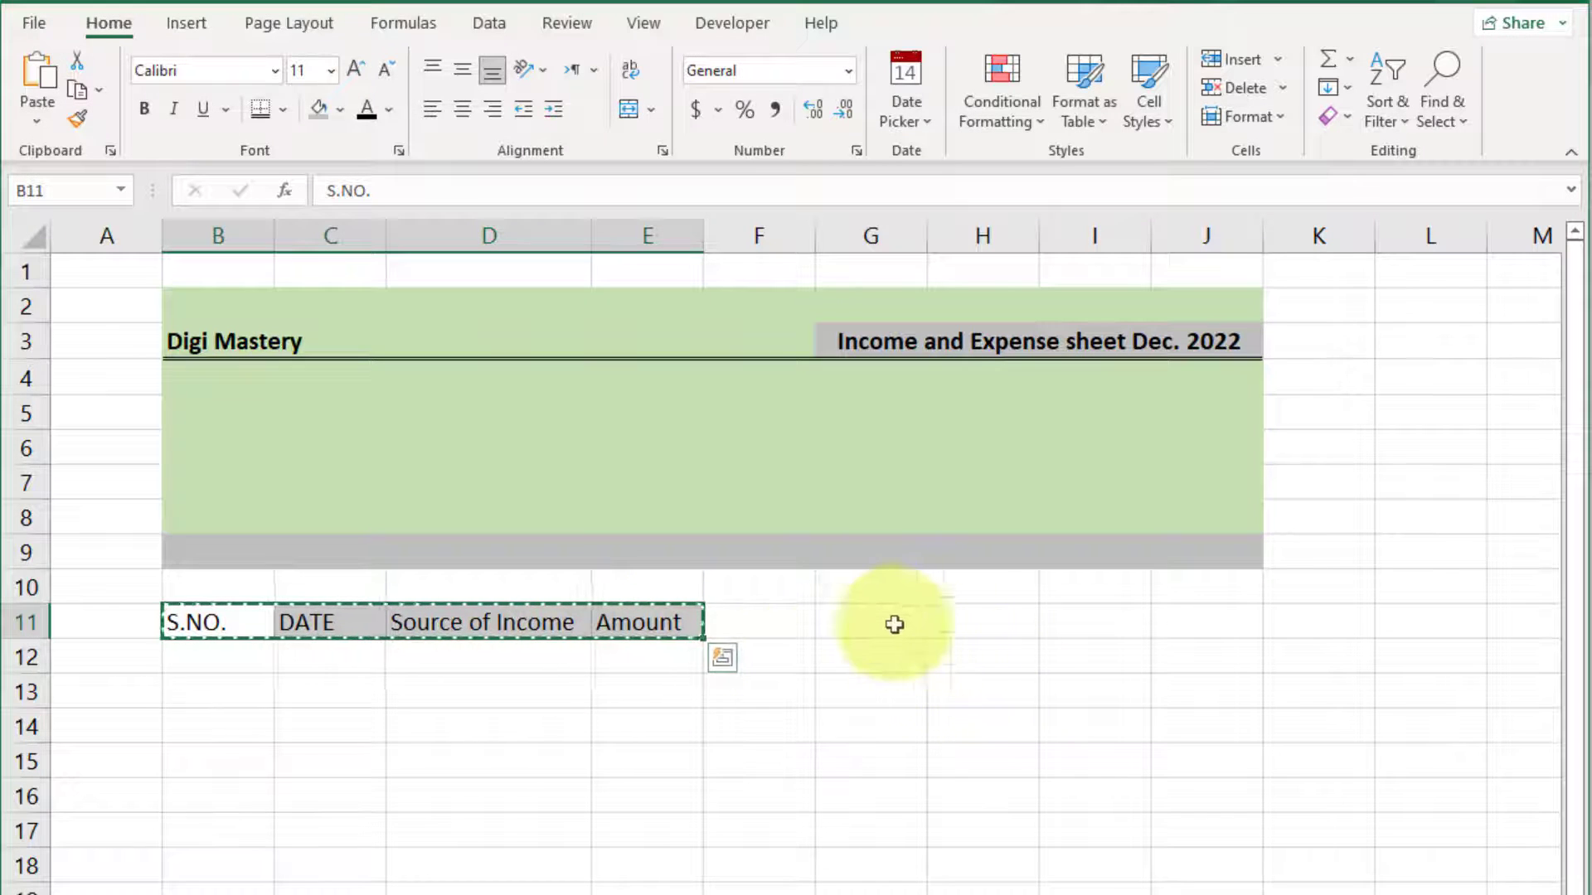
click(844, 632)
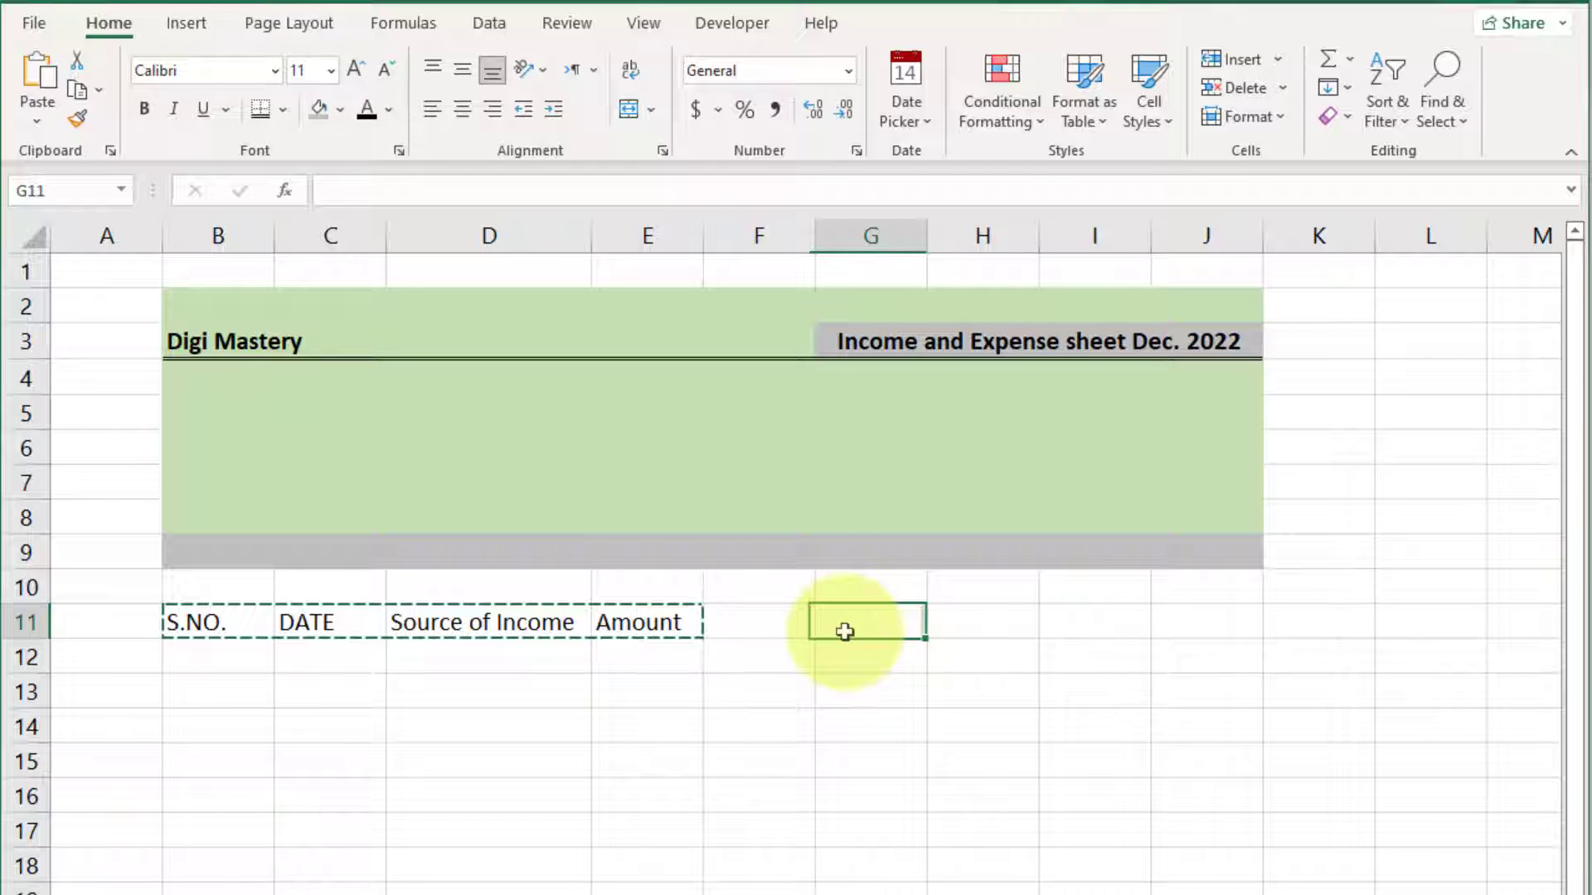
key(ctrl+v)
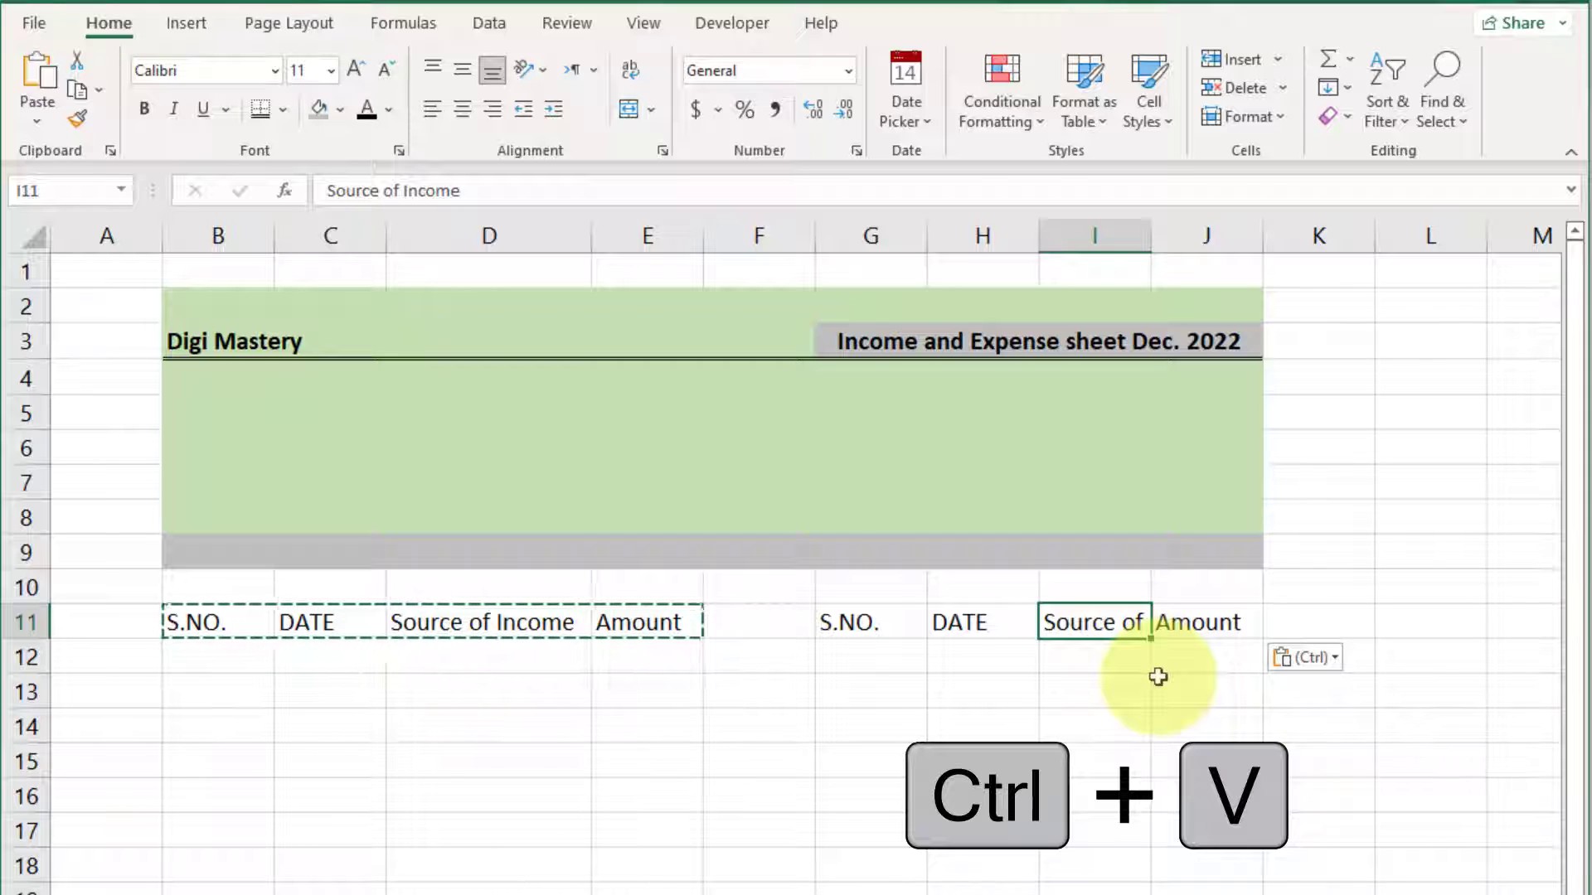
Change the header in I11 to "All Expenses" and widen column I to fit it
text(a)
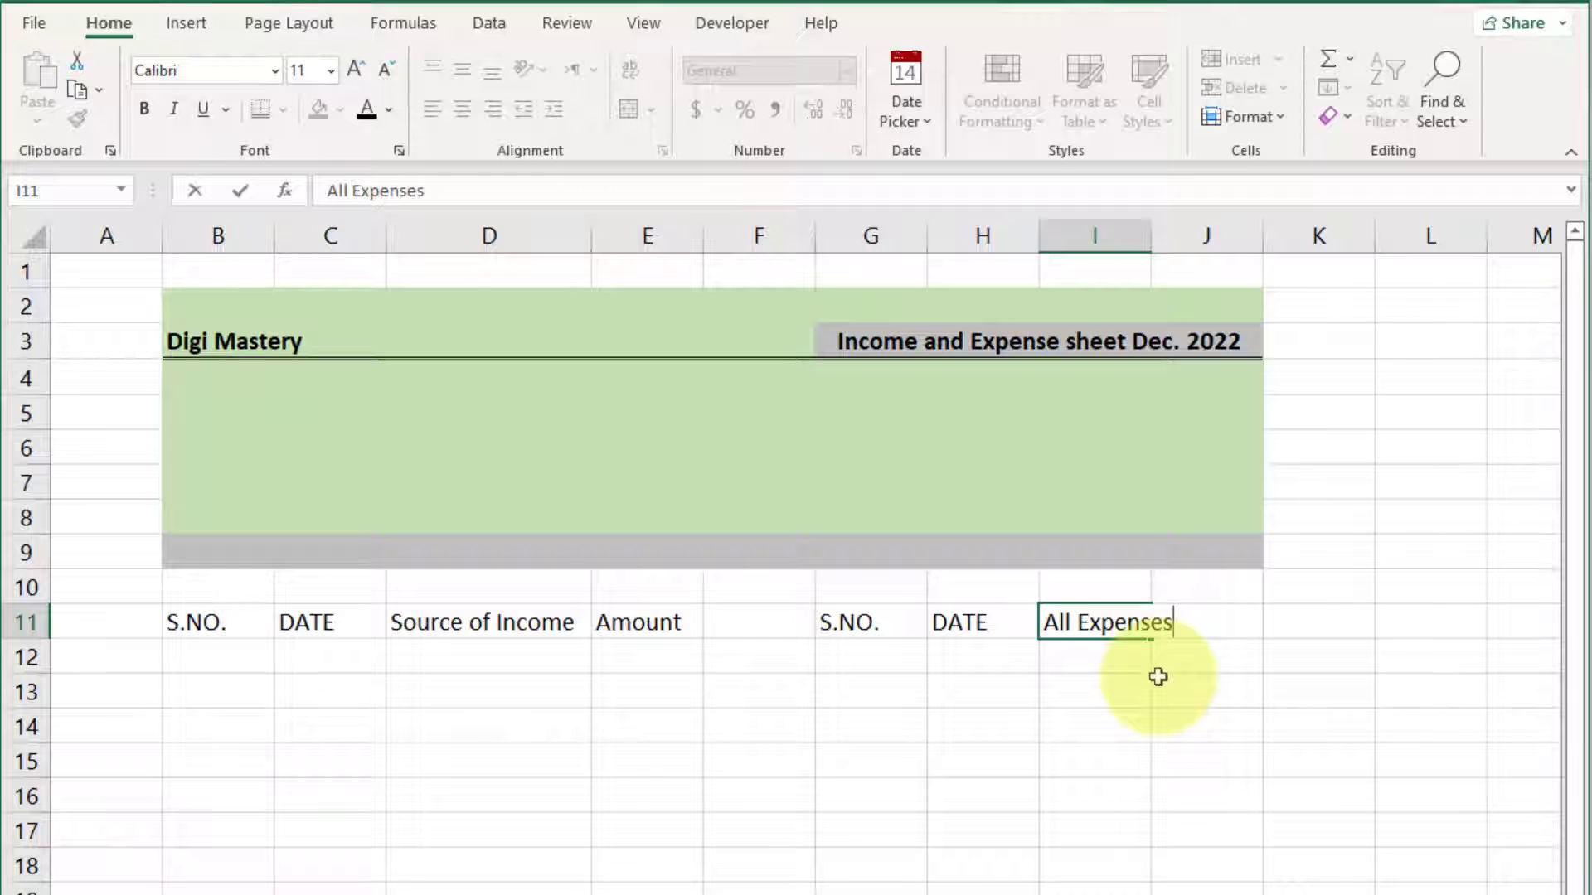
key(Return)
double_click(1151, 235)
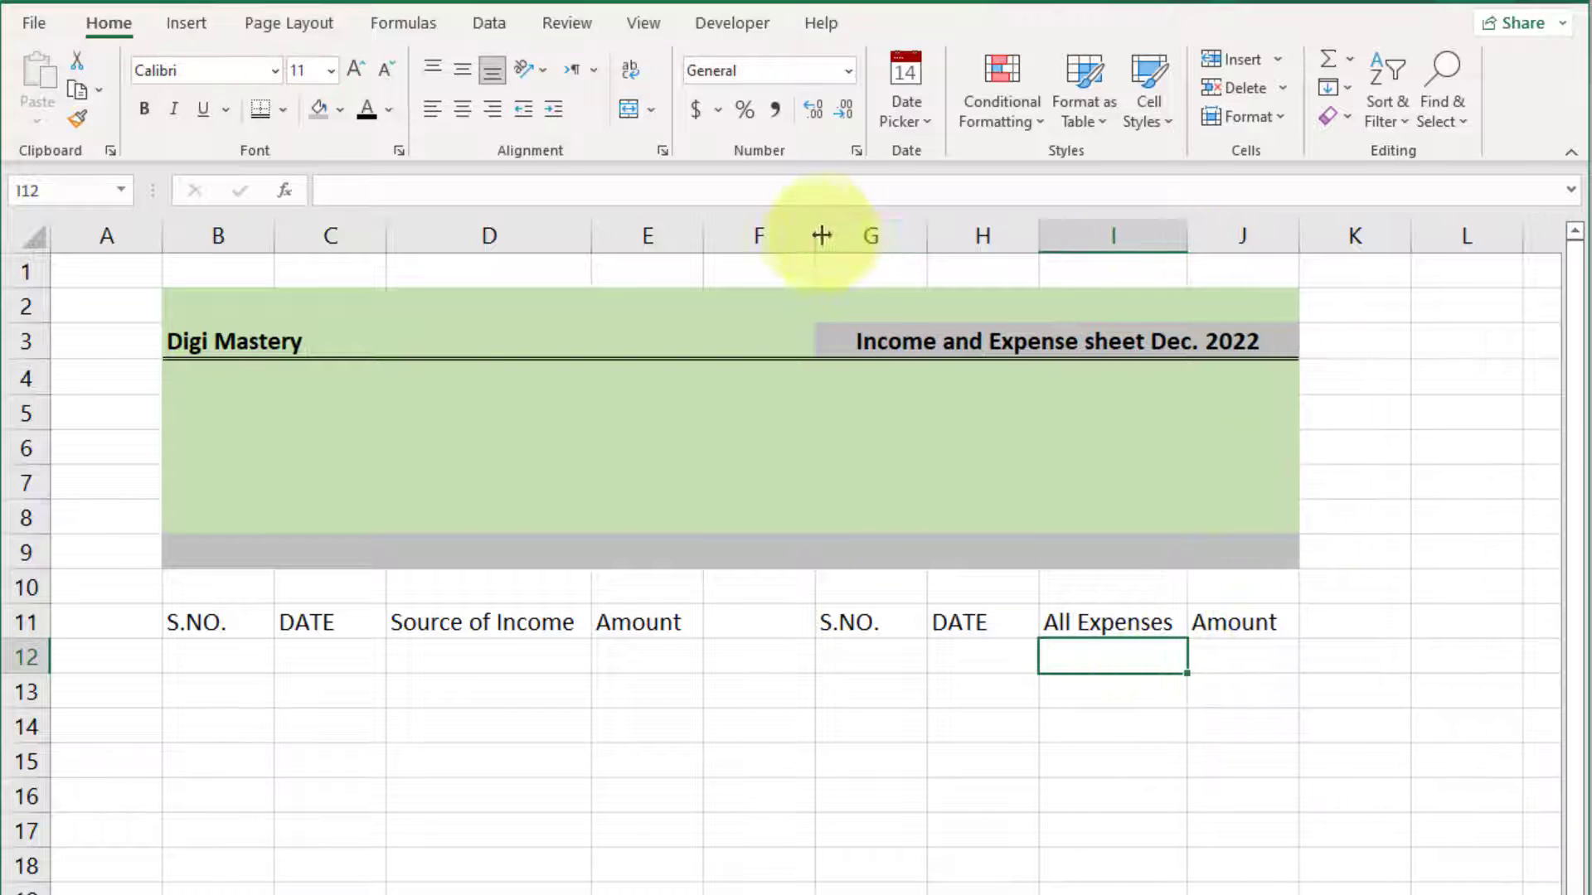
Narrow the spacer columns A and F and the two S.NO. columns B and G
drag(821, 236, 738, 235)
drag(849, 235, 746, 242)
click(227, 236)
ctrl+click(816, 236)
click(391, 693)
drag(162, 238, 77, 254)
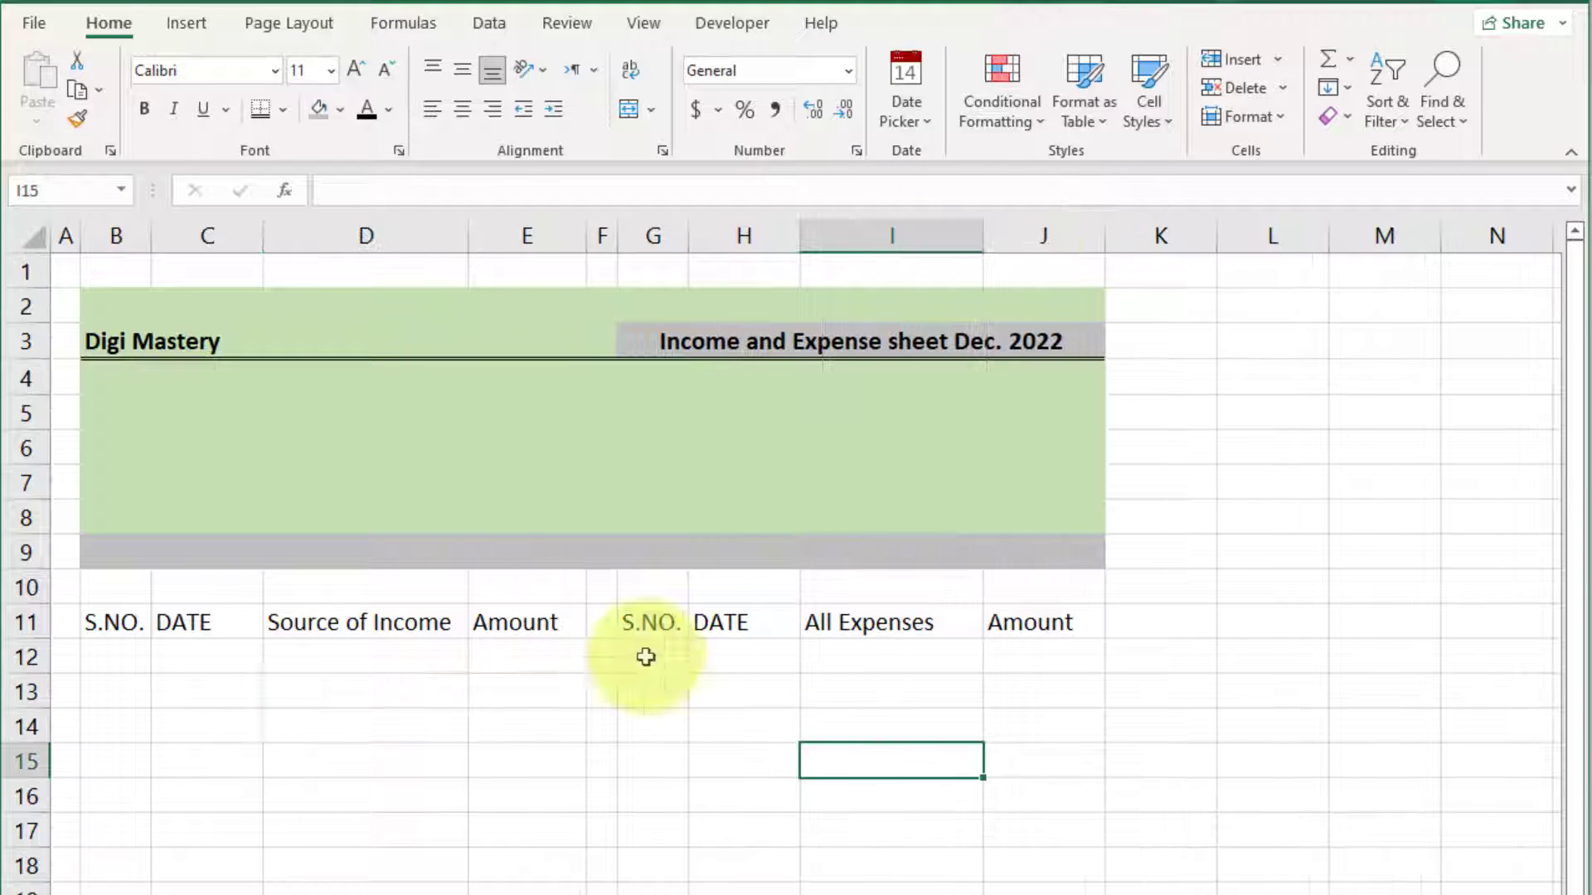
Center the row 11 headers in B11:J11 vertically and horizontally and make them bold
drag(123, 622, 994, 624)
click(461, 69)
click(462, 109)
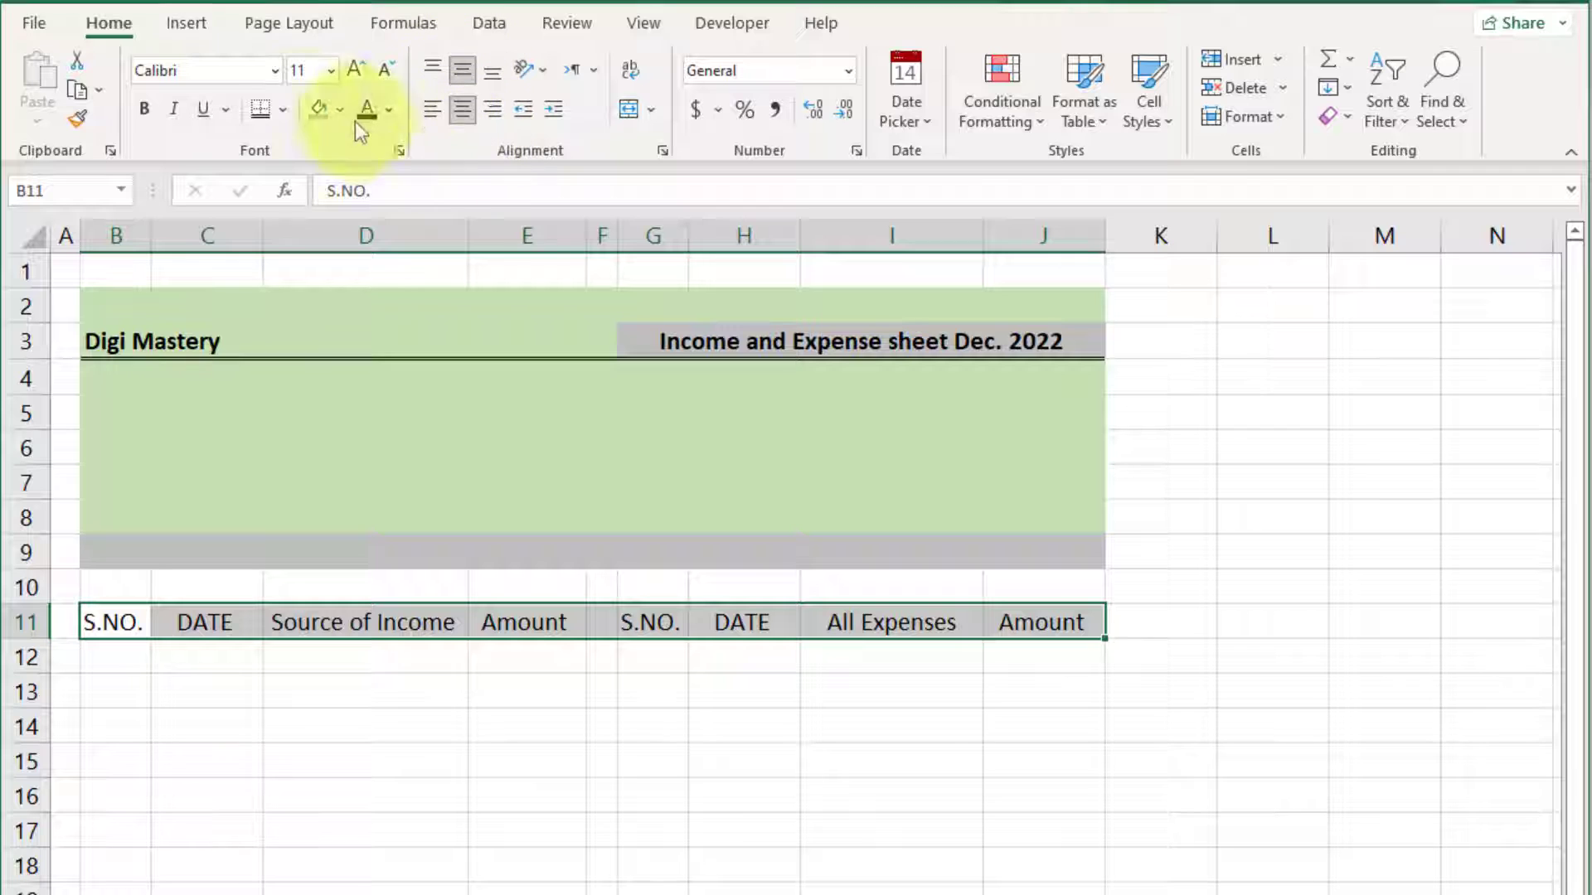
click(145, 108)
click(757, 725)
Convert B11:E13 into a table that uses its first row as headers
drag(112, 624, 516, 698)
key(ctrl+t)
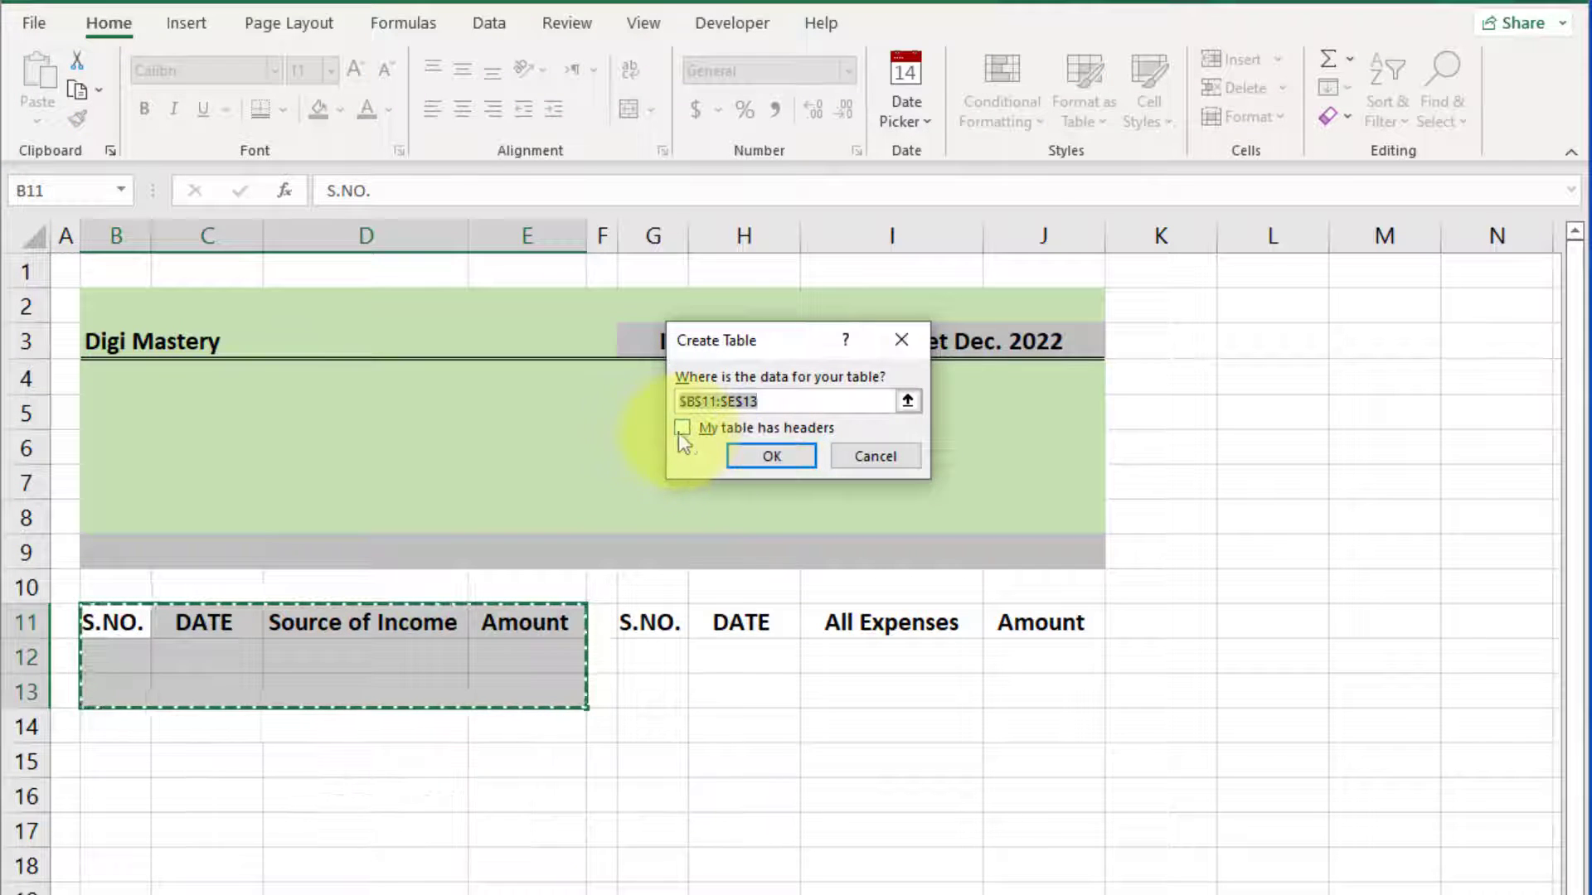
click(782, 461)
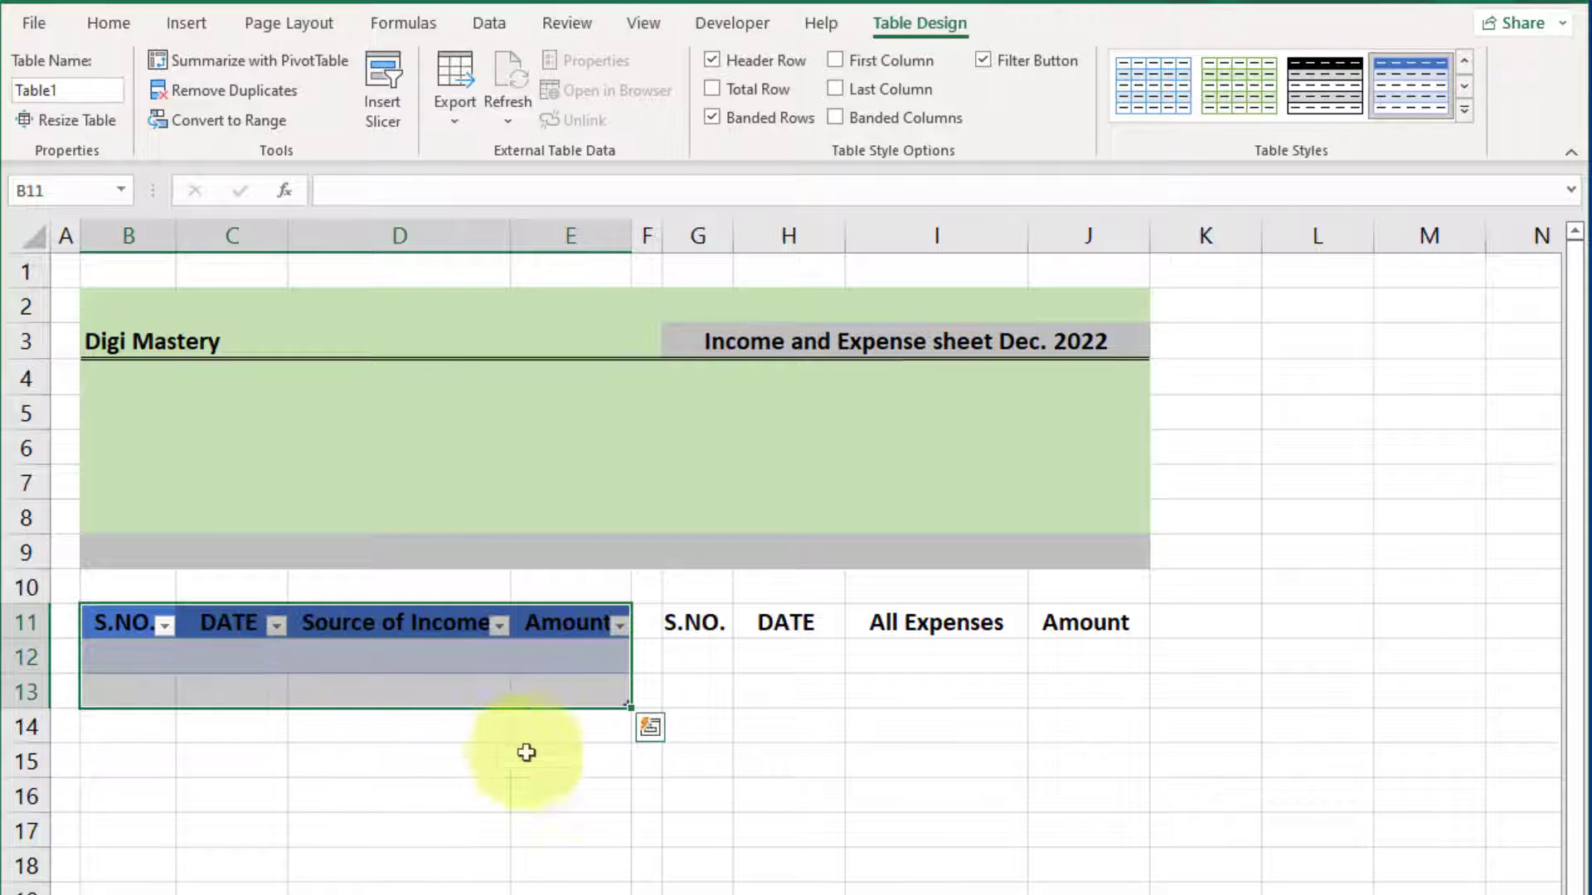
click(531, 751)
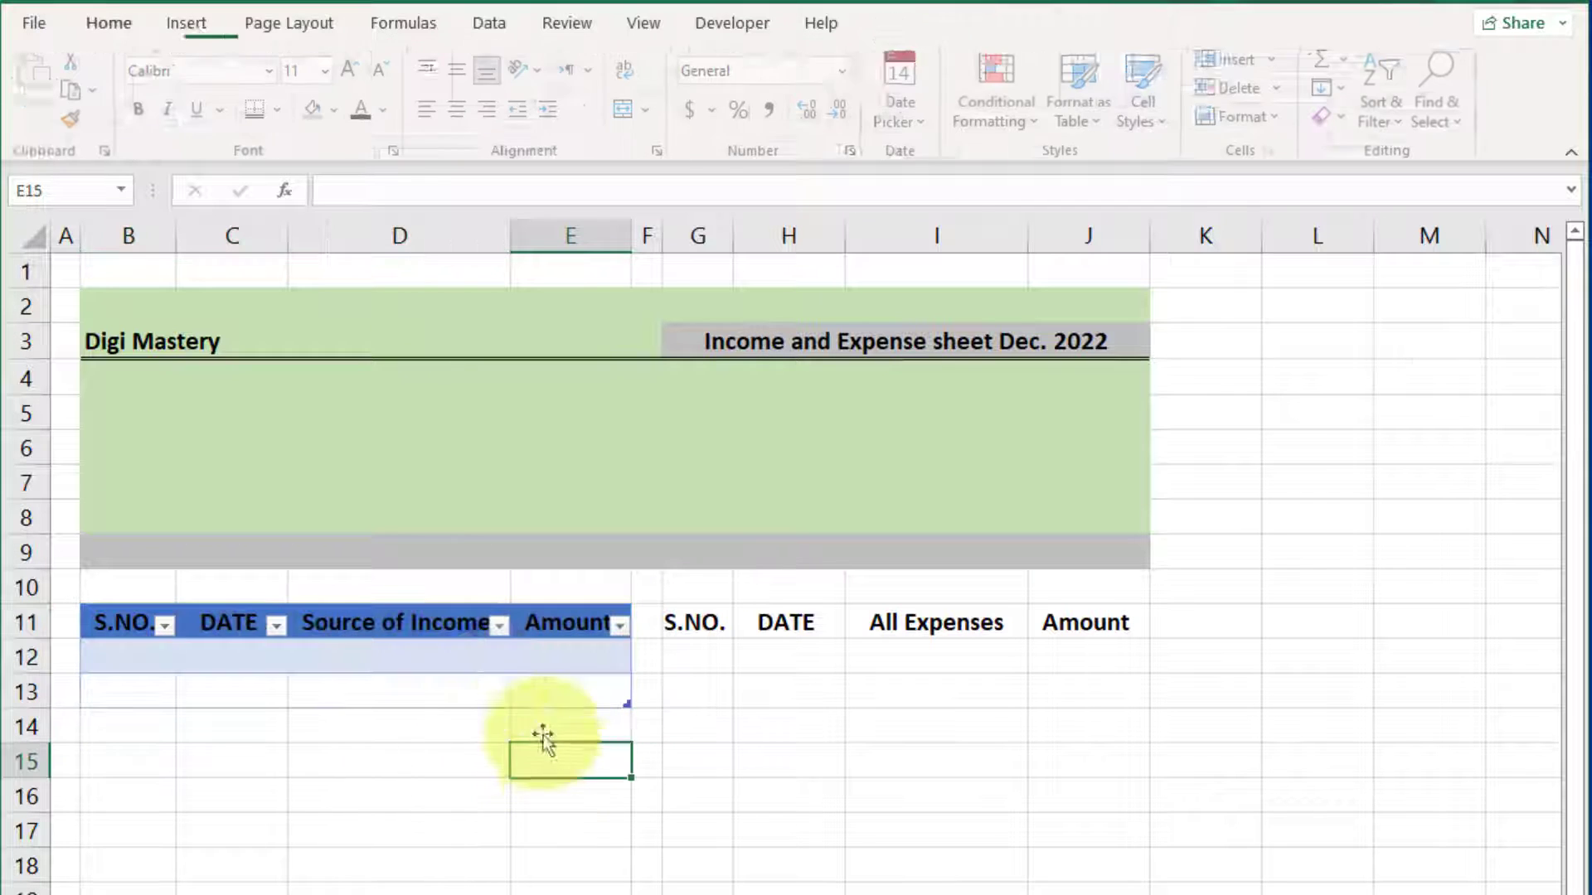
click(176, 667)
click(232, 664)
click(398, 663)
click(570, 664)
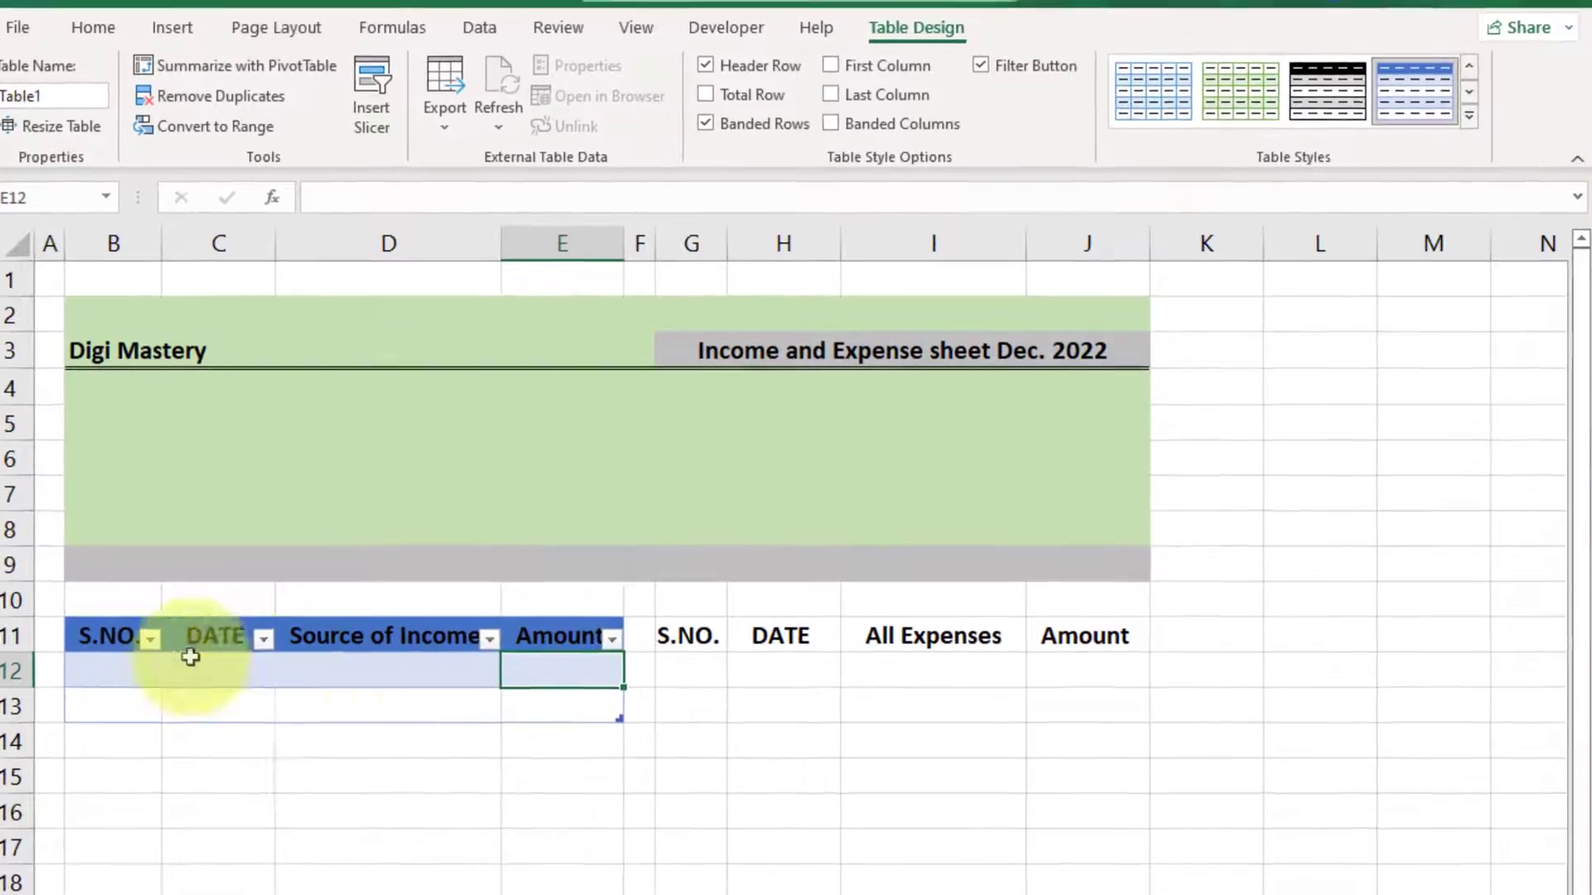
Apply the style White, Table Style Light 11 to the income table in B11:E13
drag(145, 639, 556, 707)
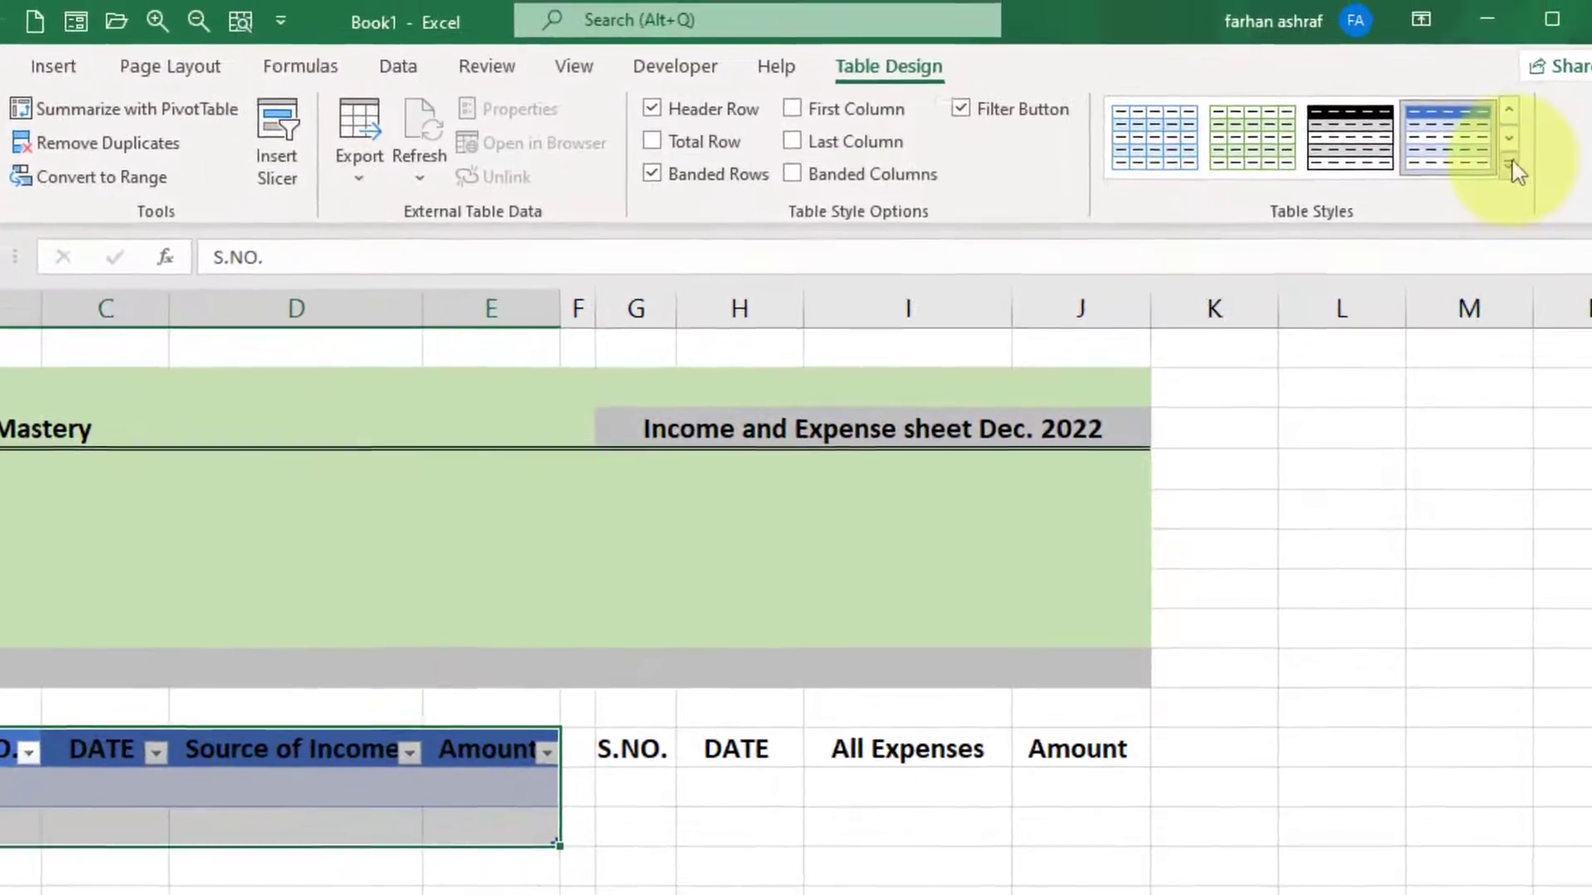
click(1510, 164)
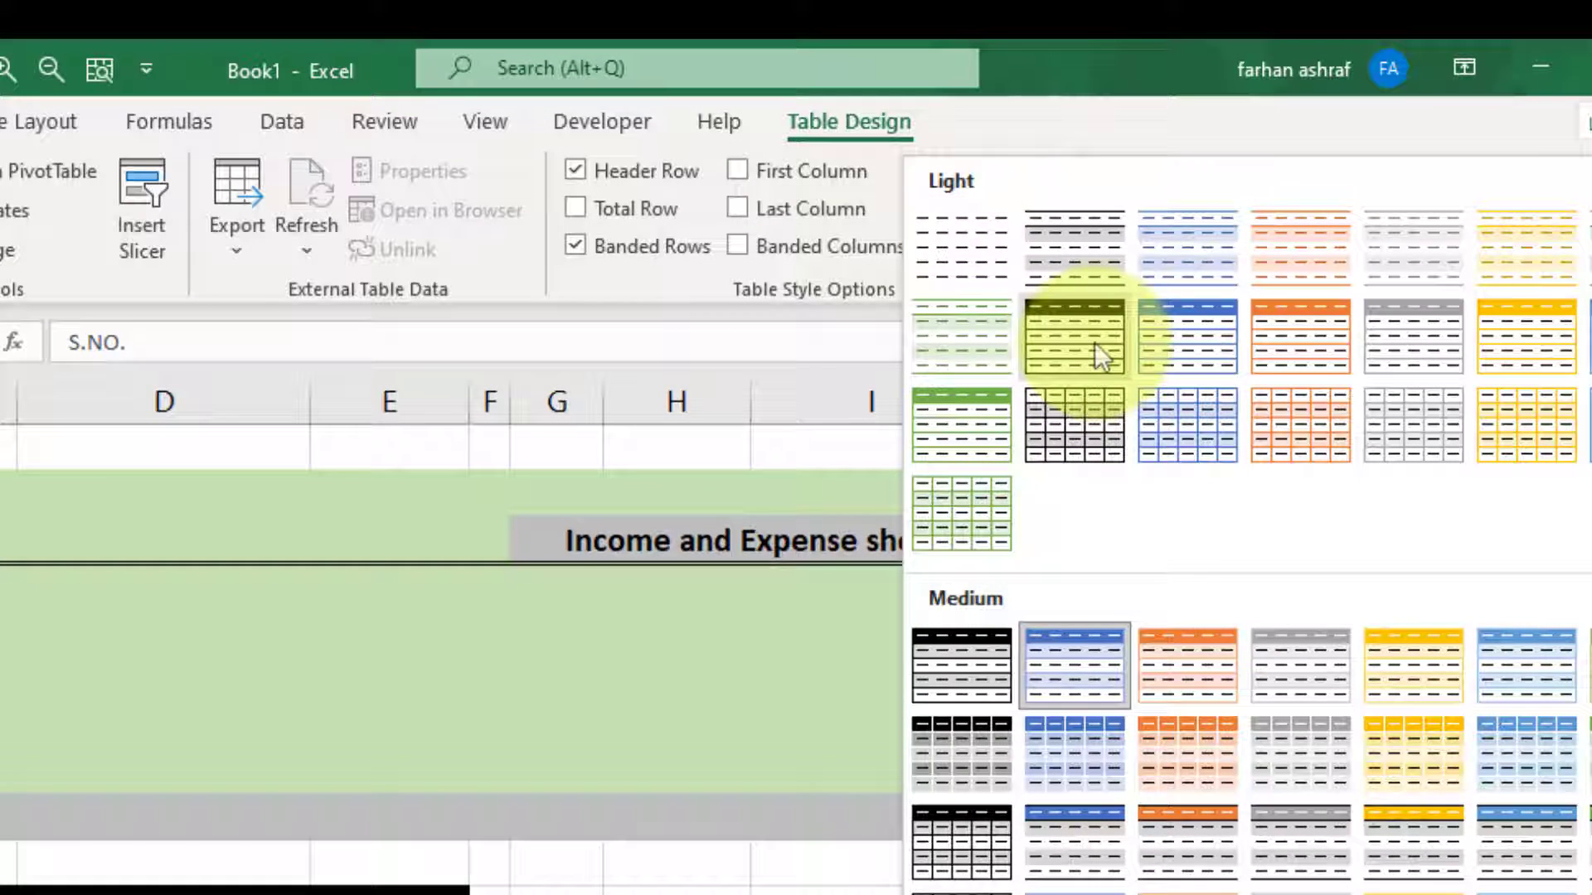
click(1094, 342)
click(587, 247)
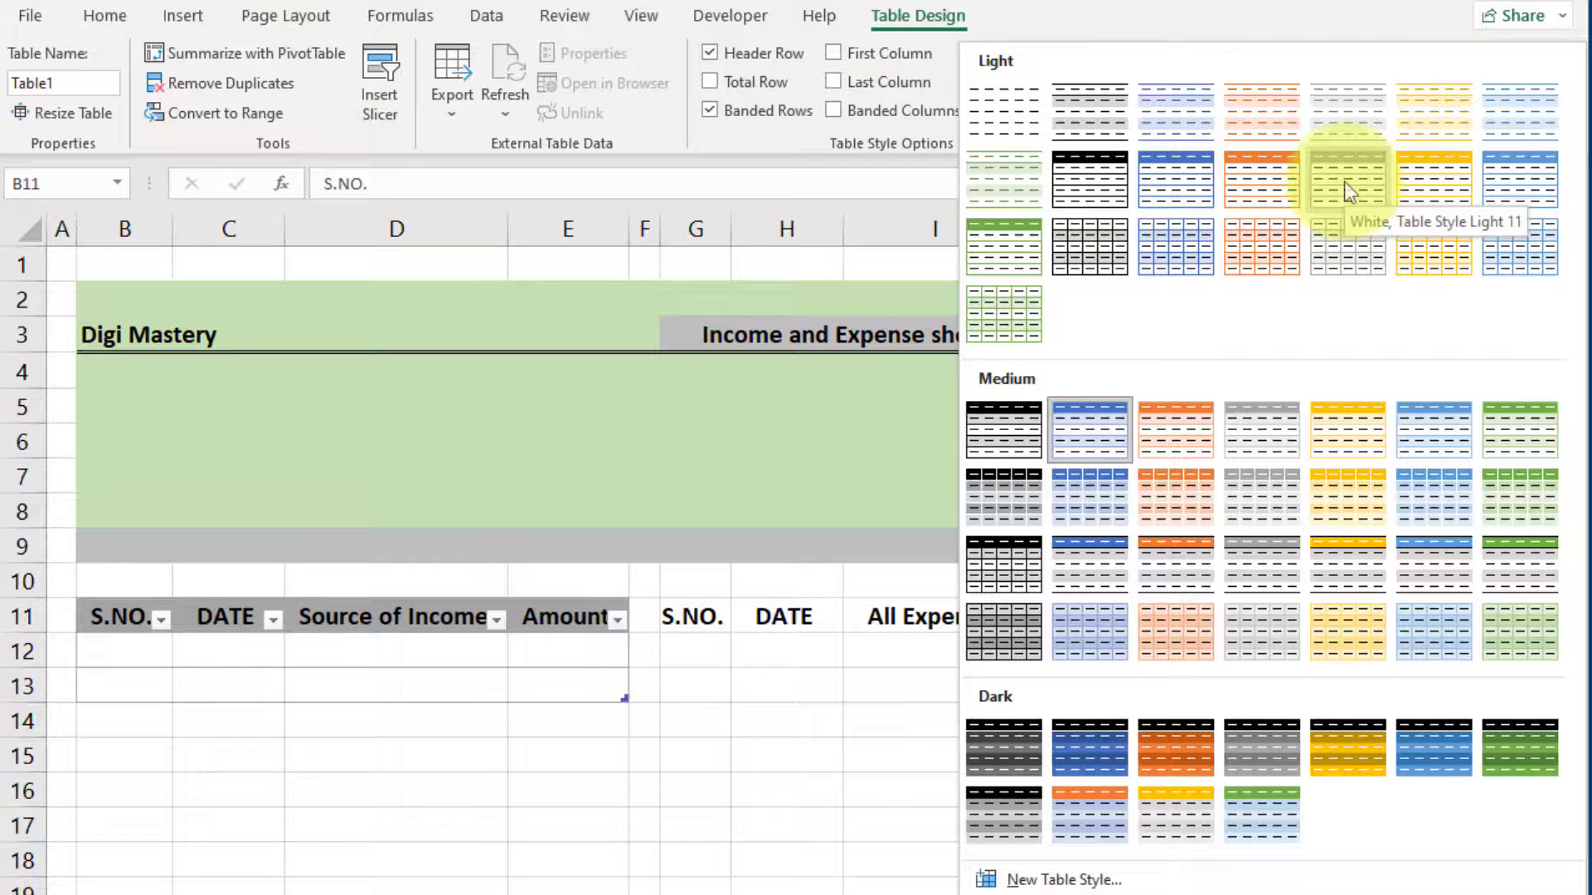
click(1345, 184)
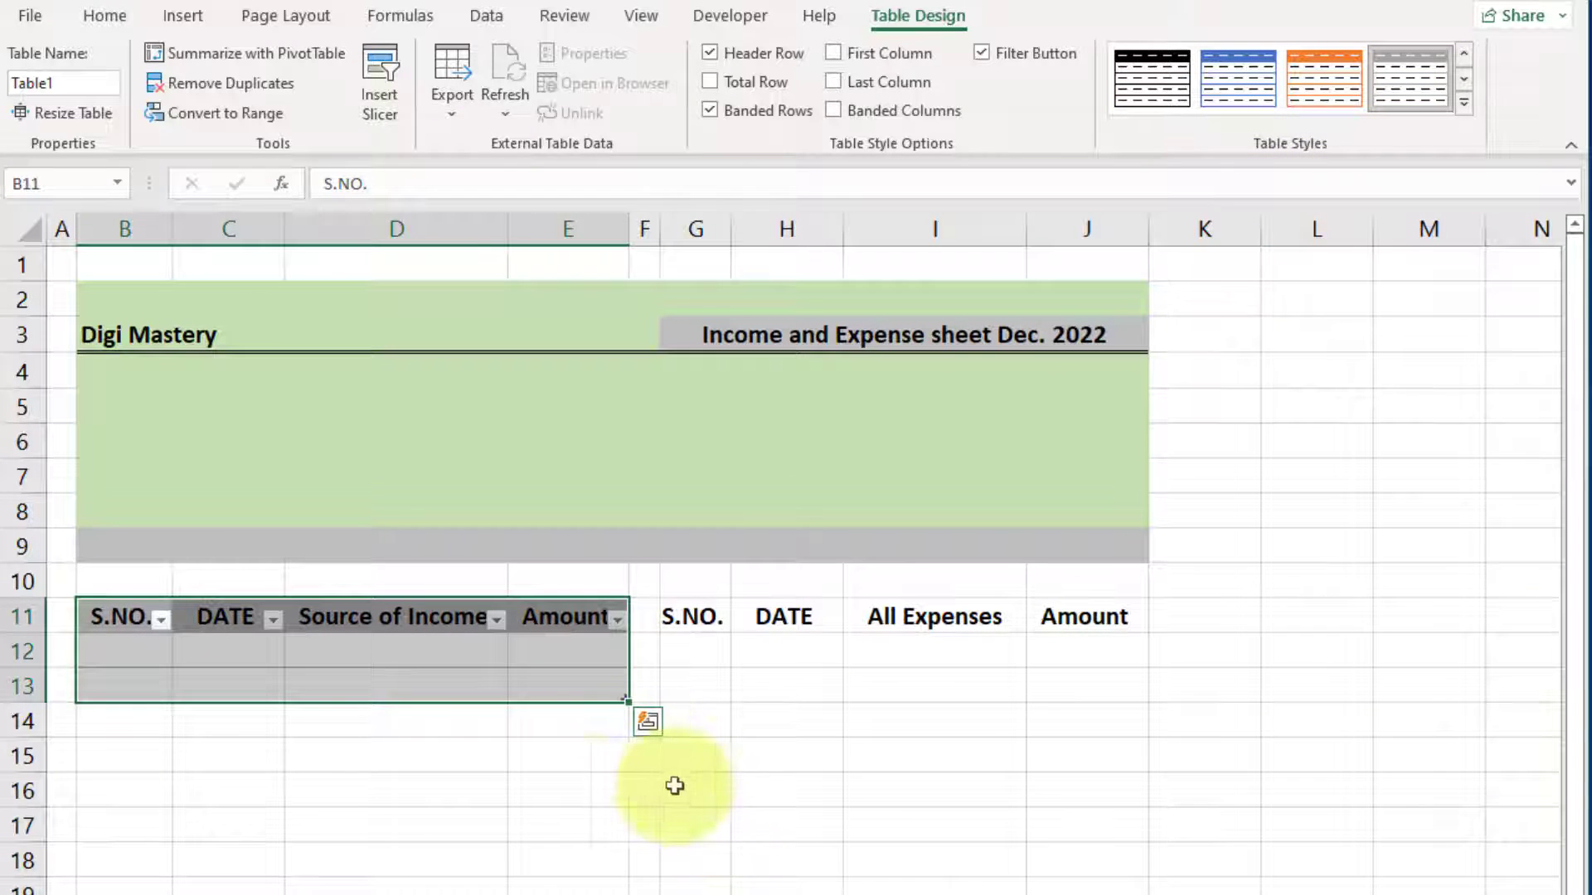
click(585, 789)
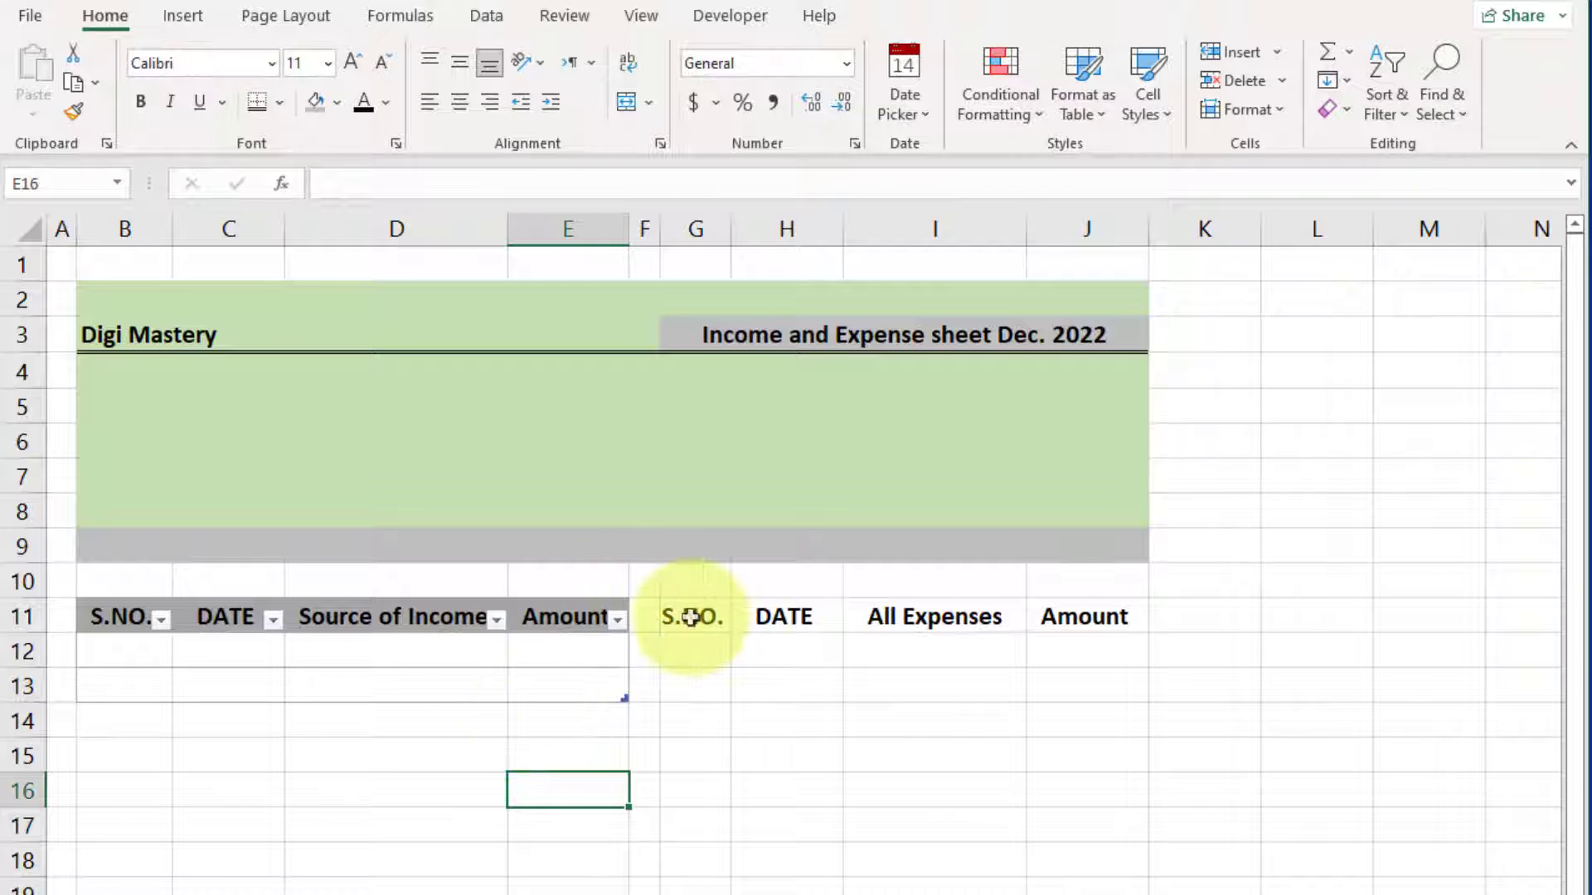
Convert G11:J13 into a table that uses its first row as headers
drag(690, 618, 1067, 626)
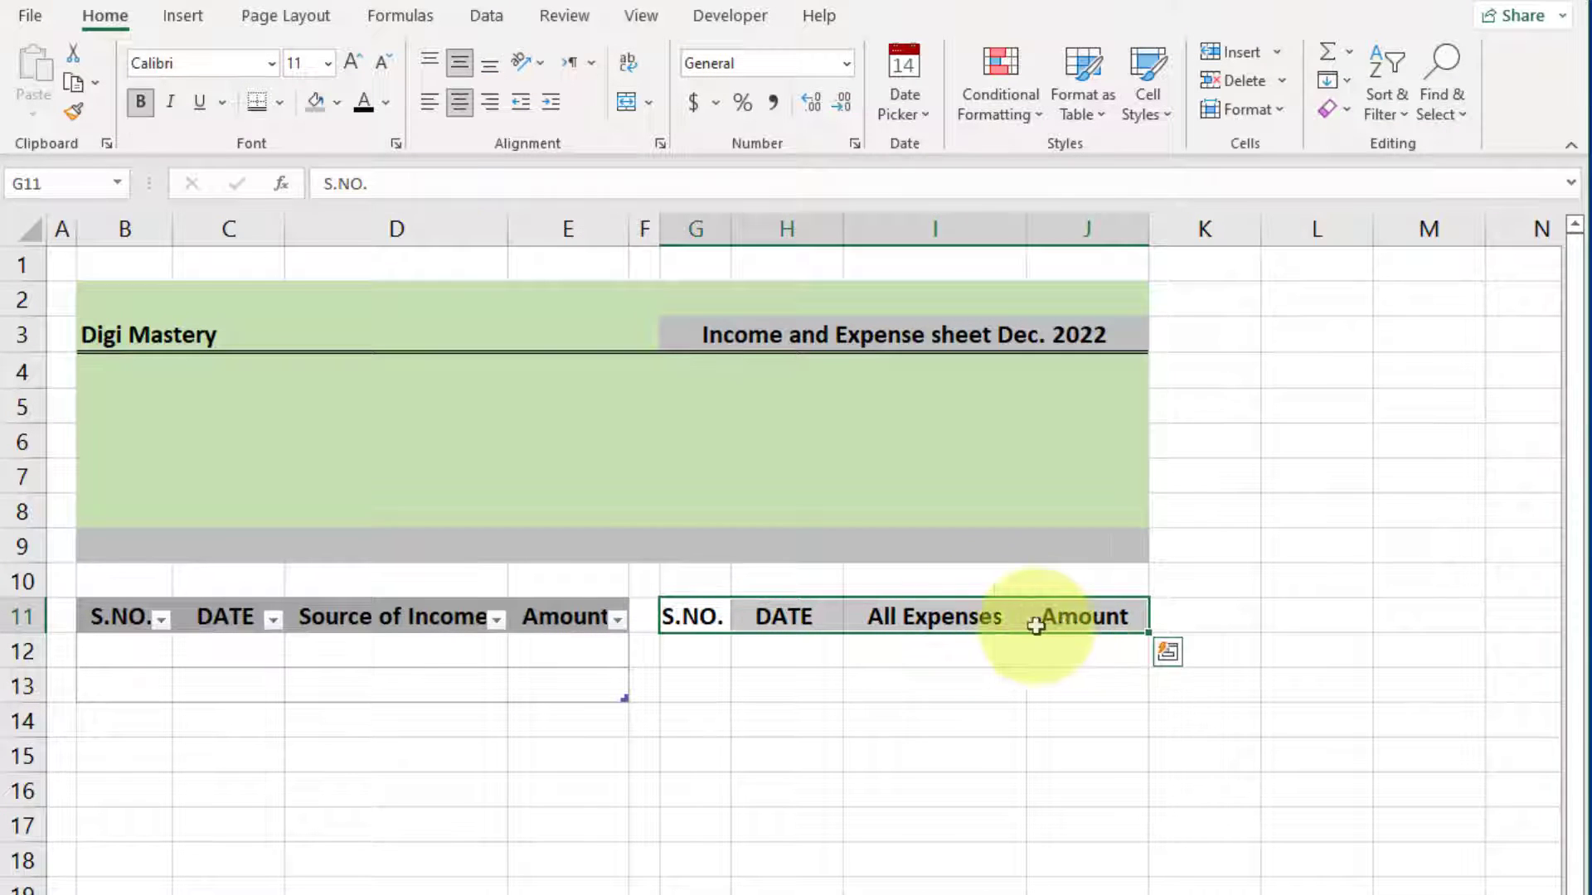
click(729, 618)
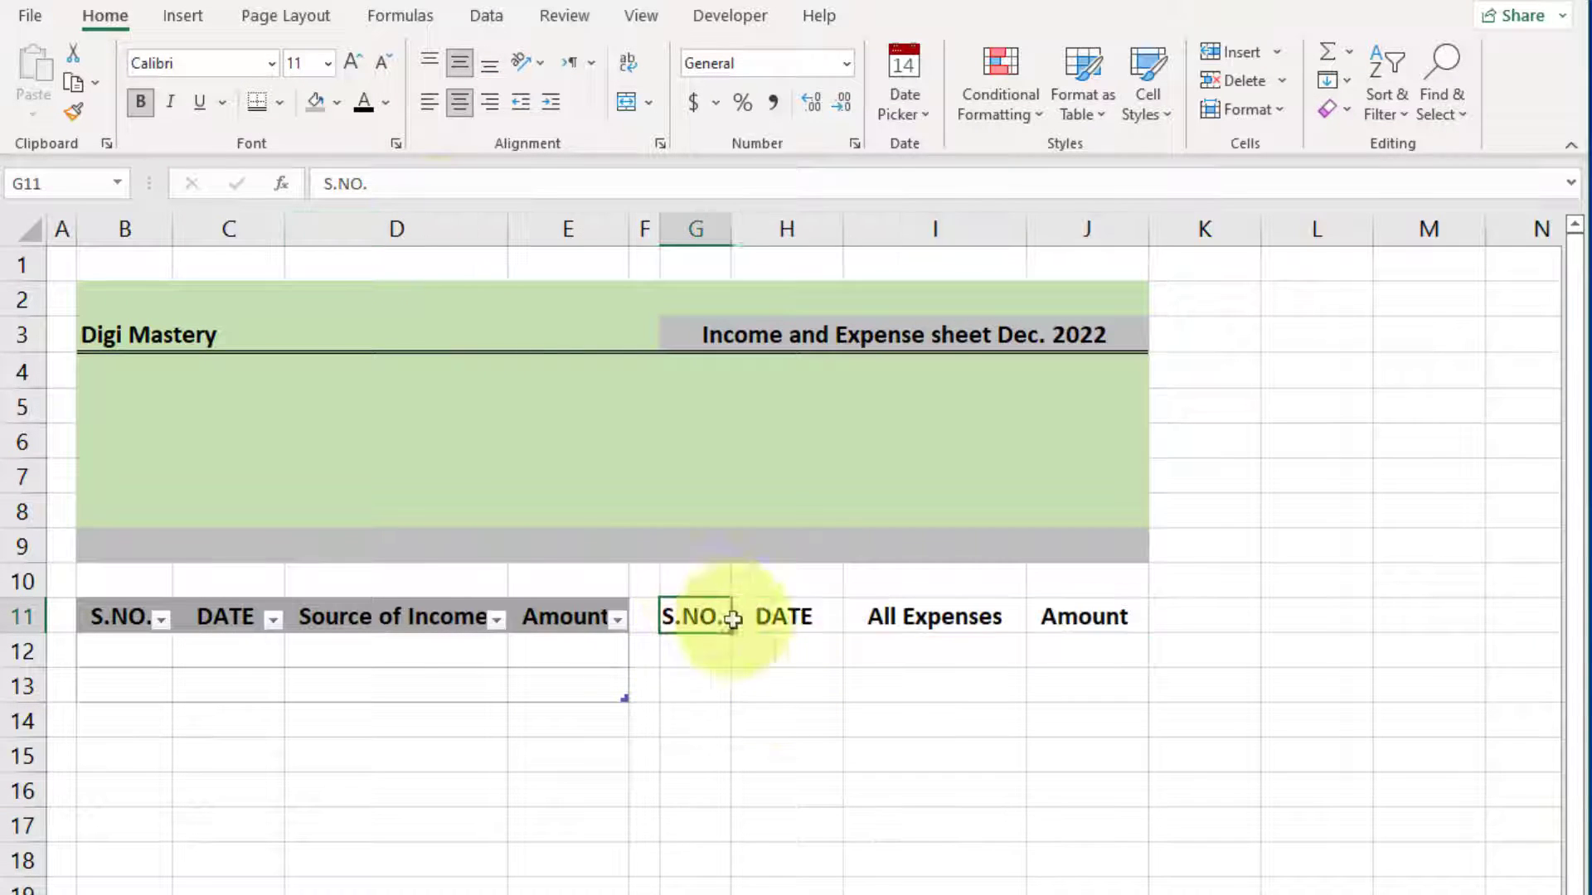
drag(733, 619, 1103, 687)
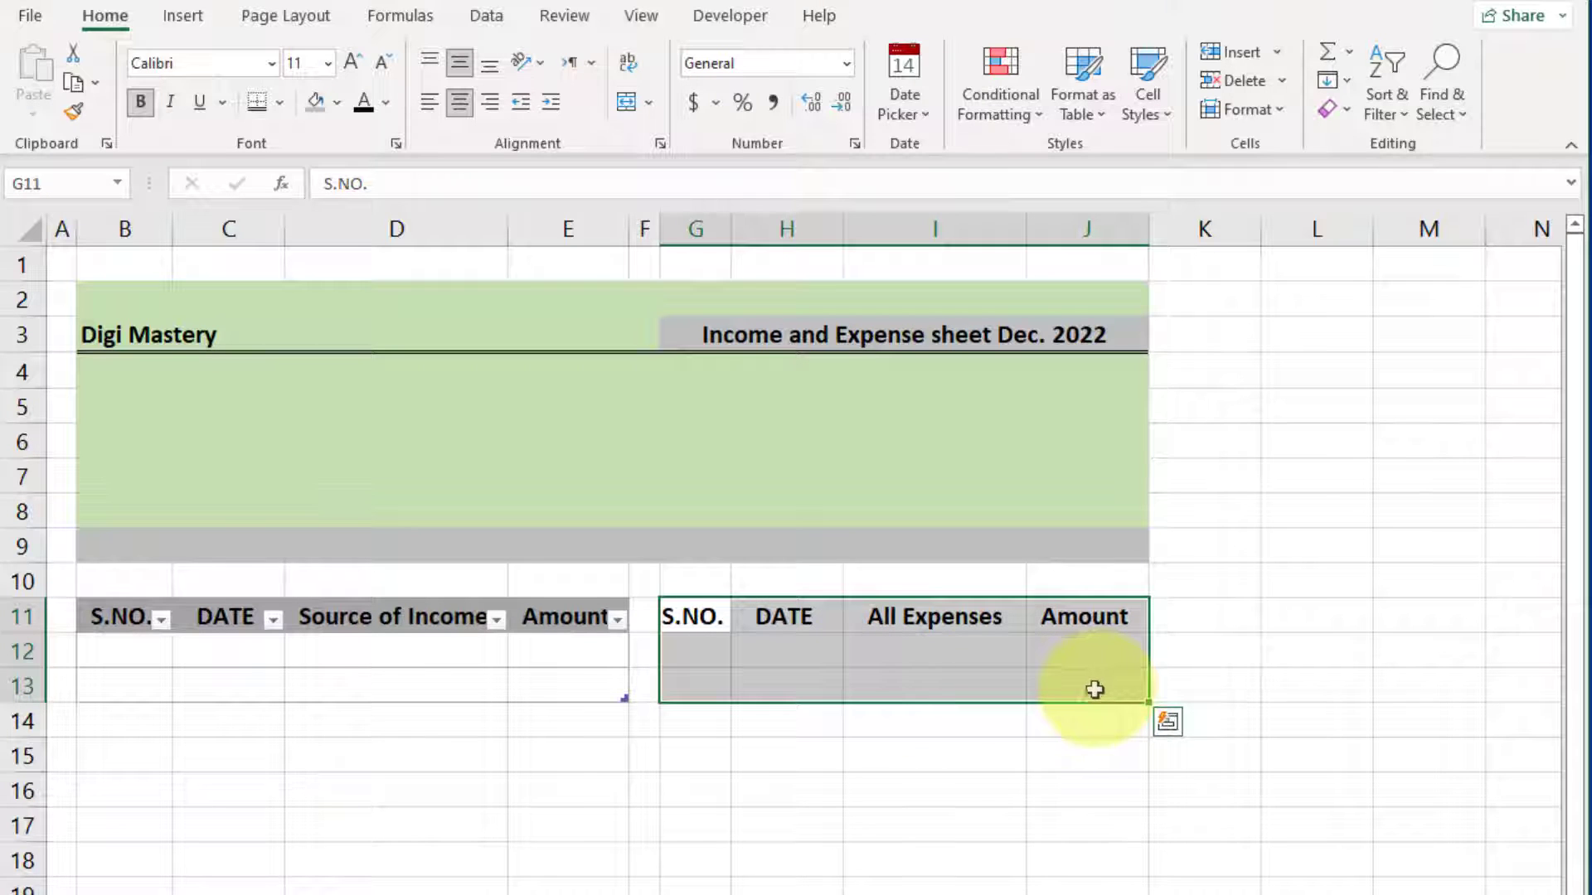
key(ctrl+t)
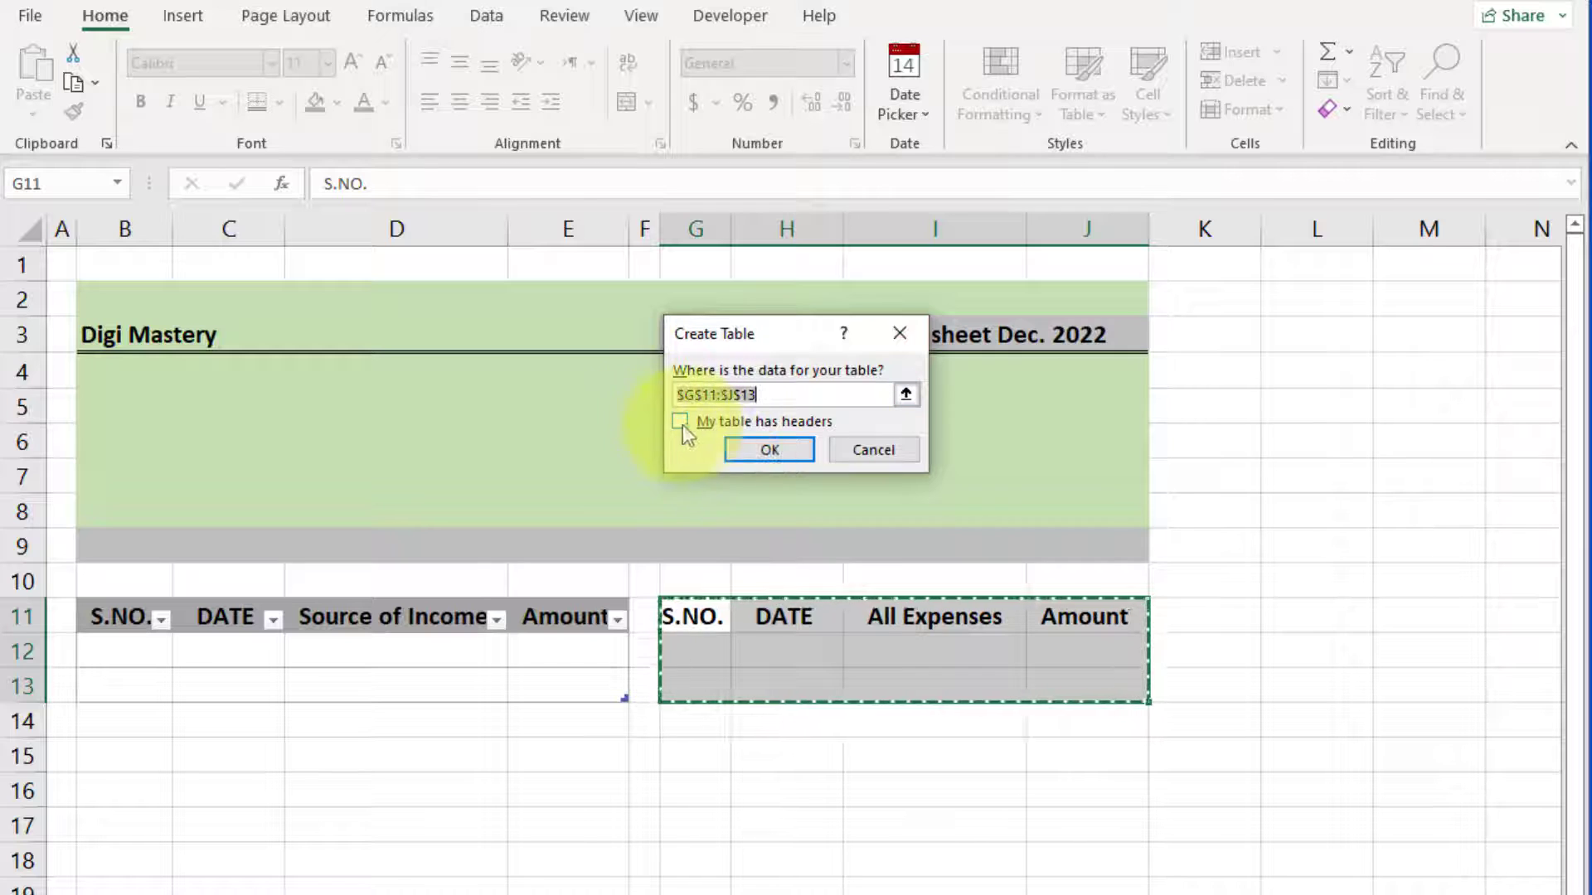
click(680, 421)
click(767, 450)
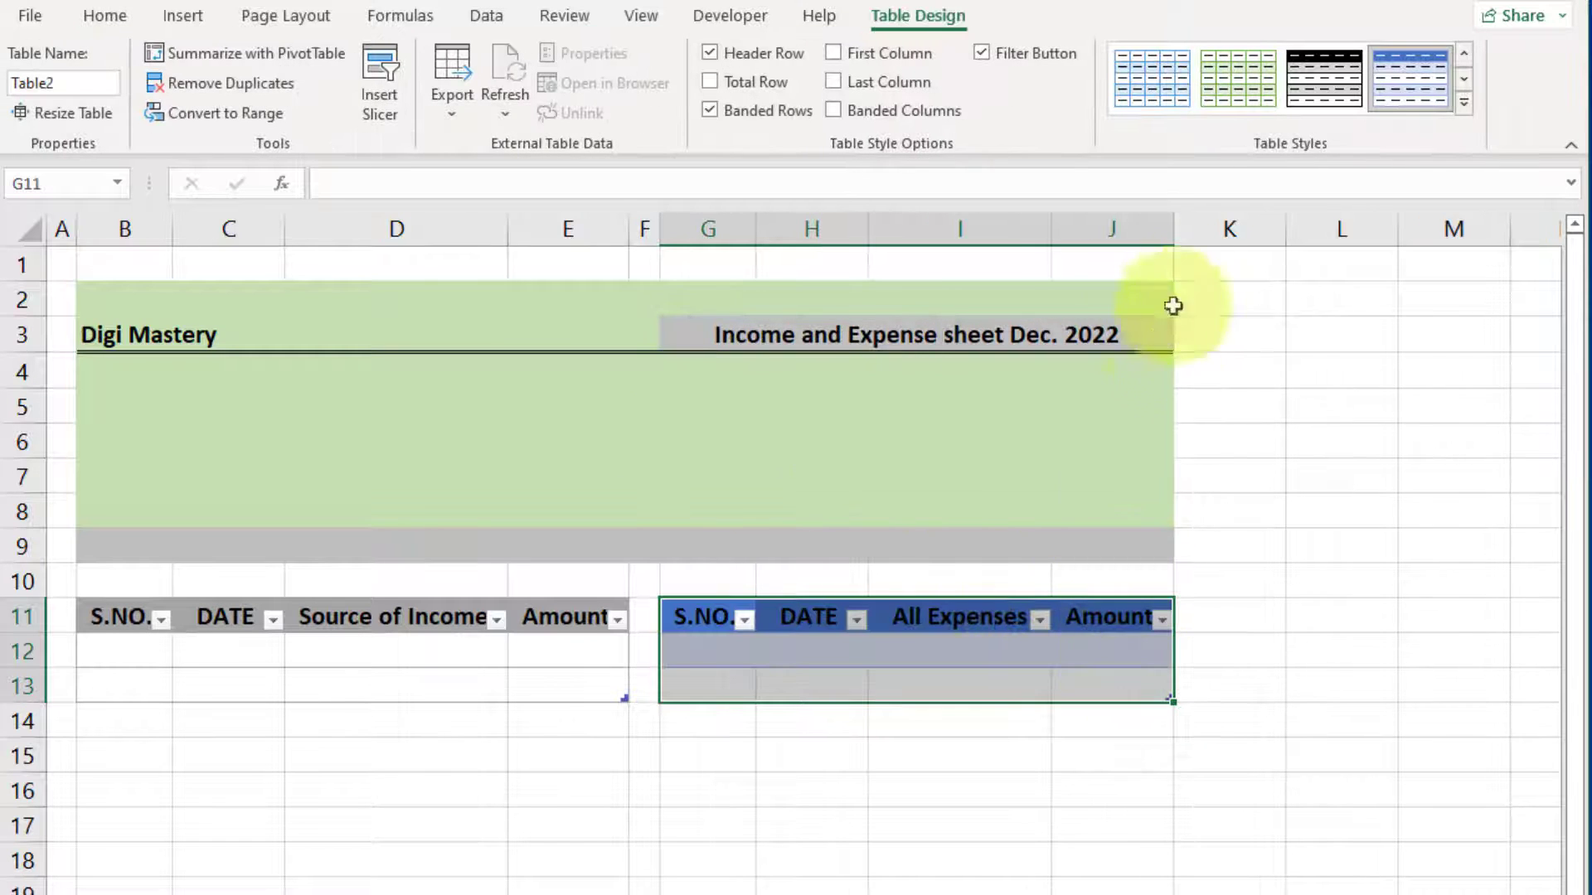
Apply the same gray light table style used on the income table to the expense table in G11:J13
click(1462, 106)
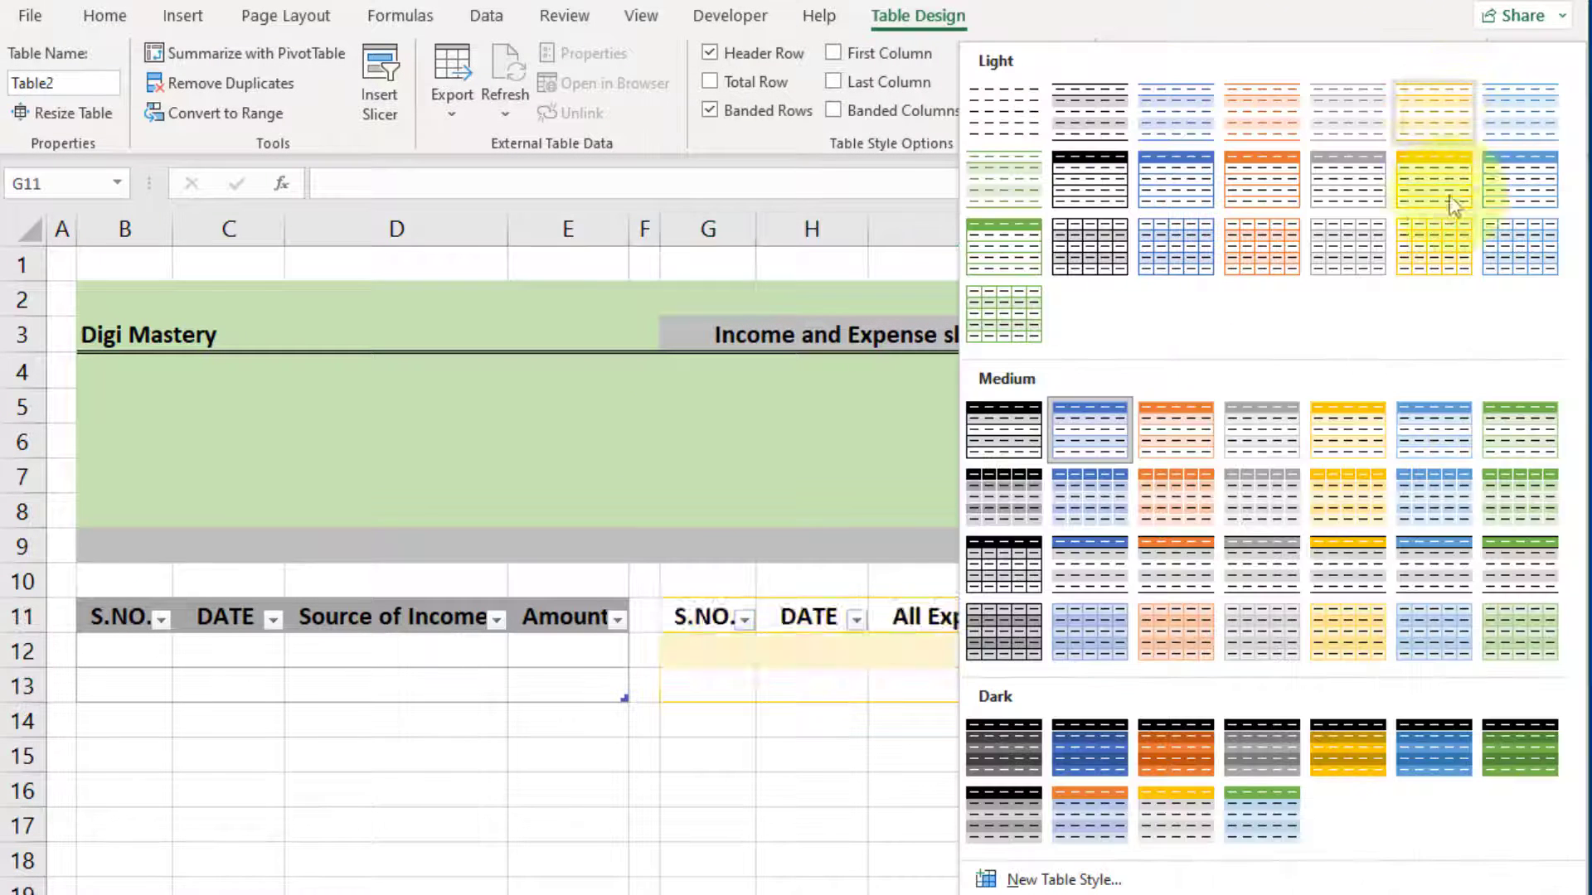
click(1307, 172)
click(1462, 101)
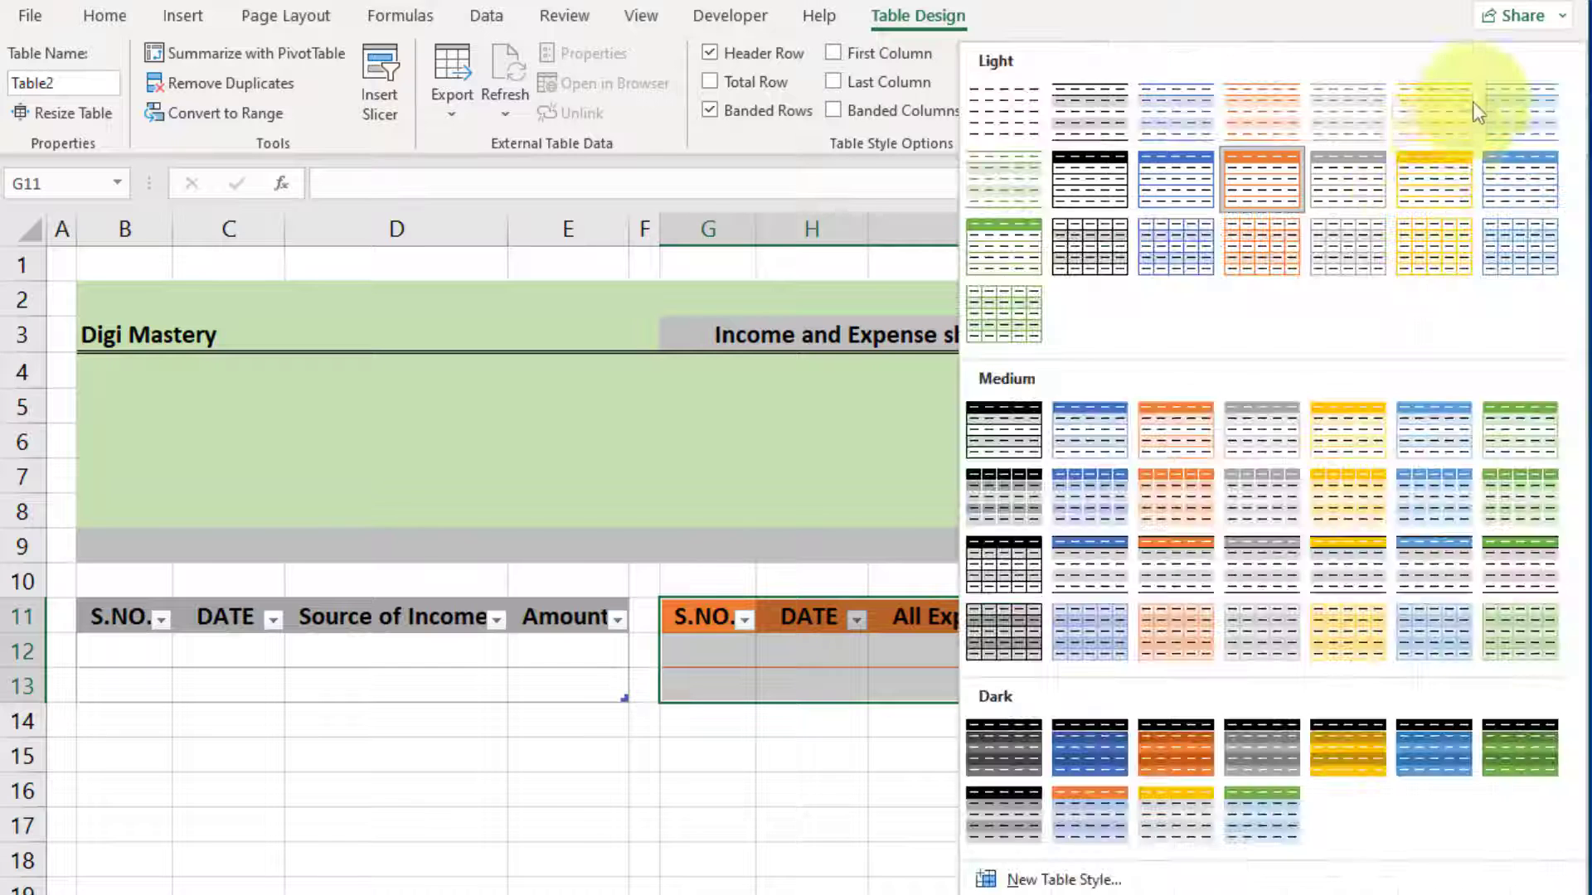
click(1349, 187)
click(397, 686)
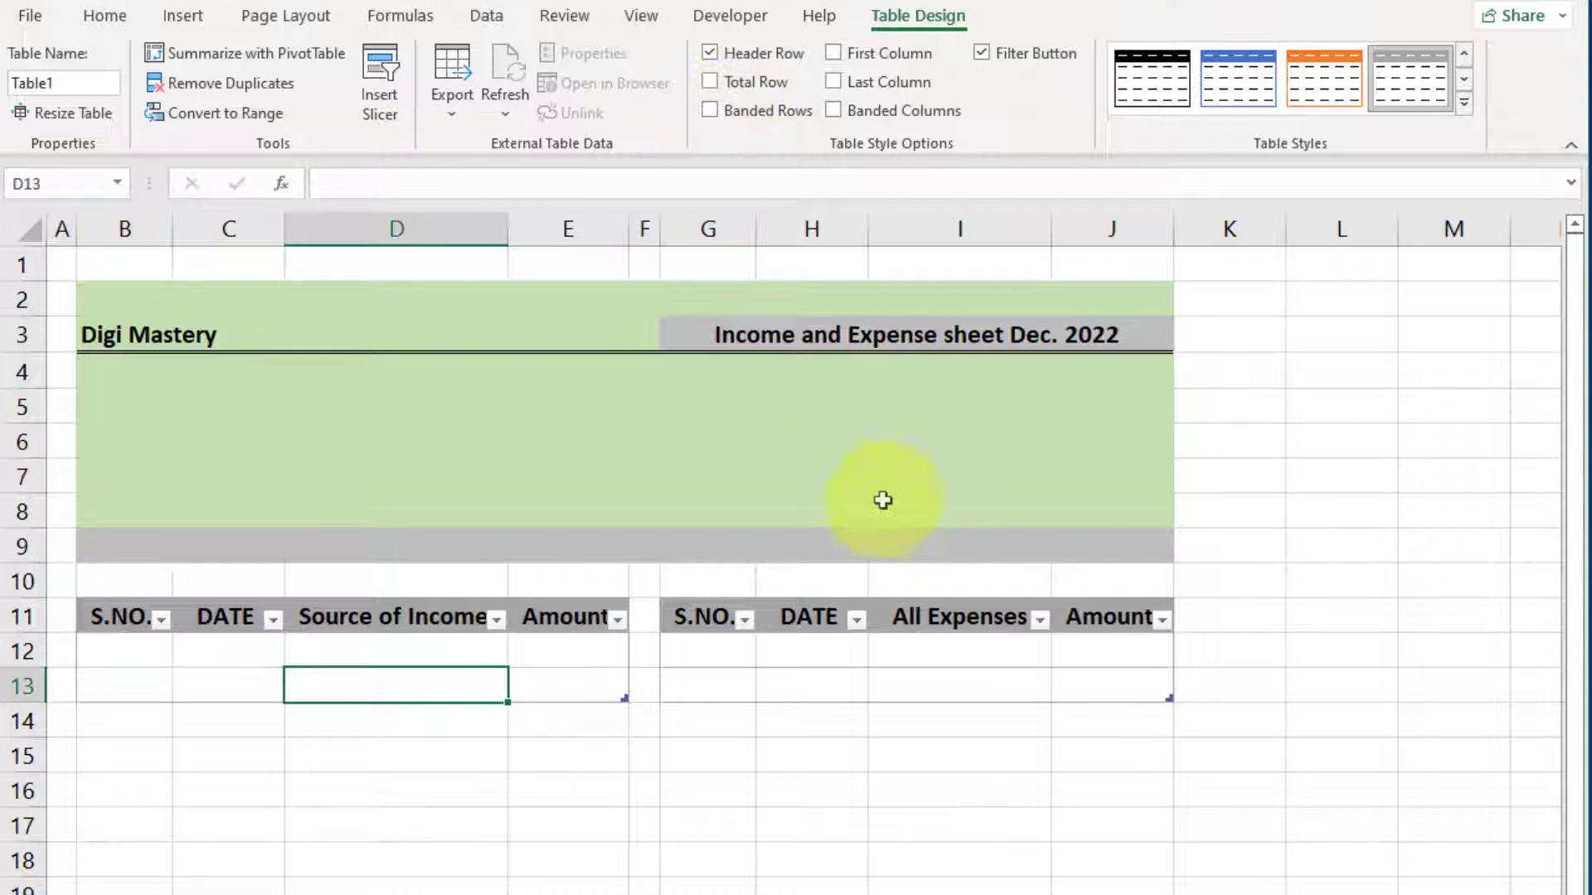
Fill the header rows of both tables, B11:E11 and G11:J11, with a light blue theme color
drag(117, 615, 550, 615)
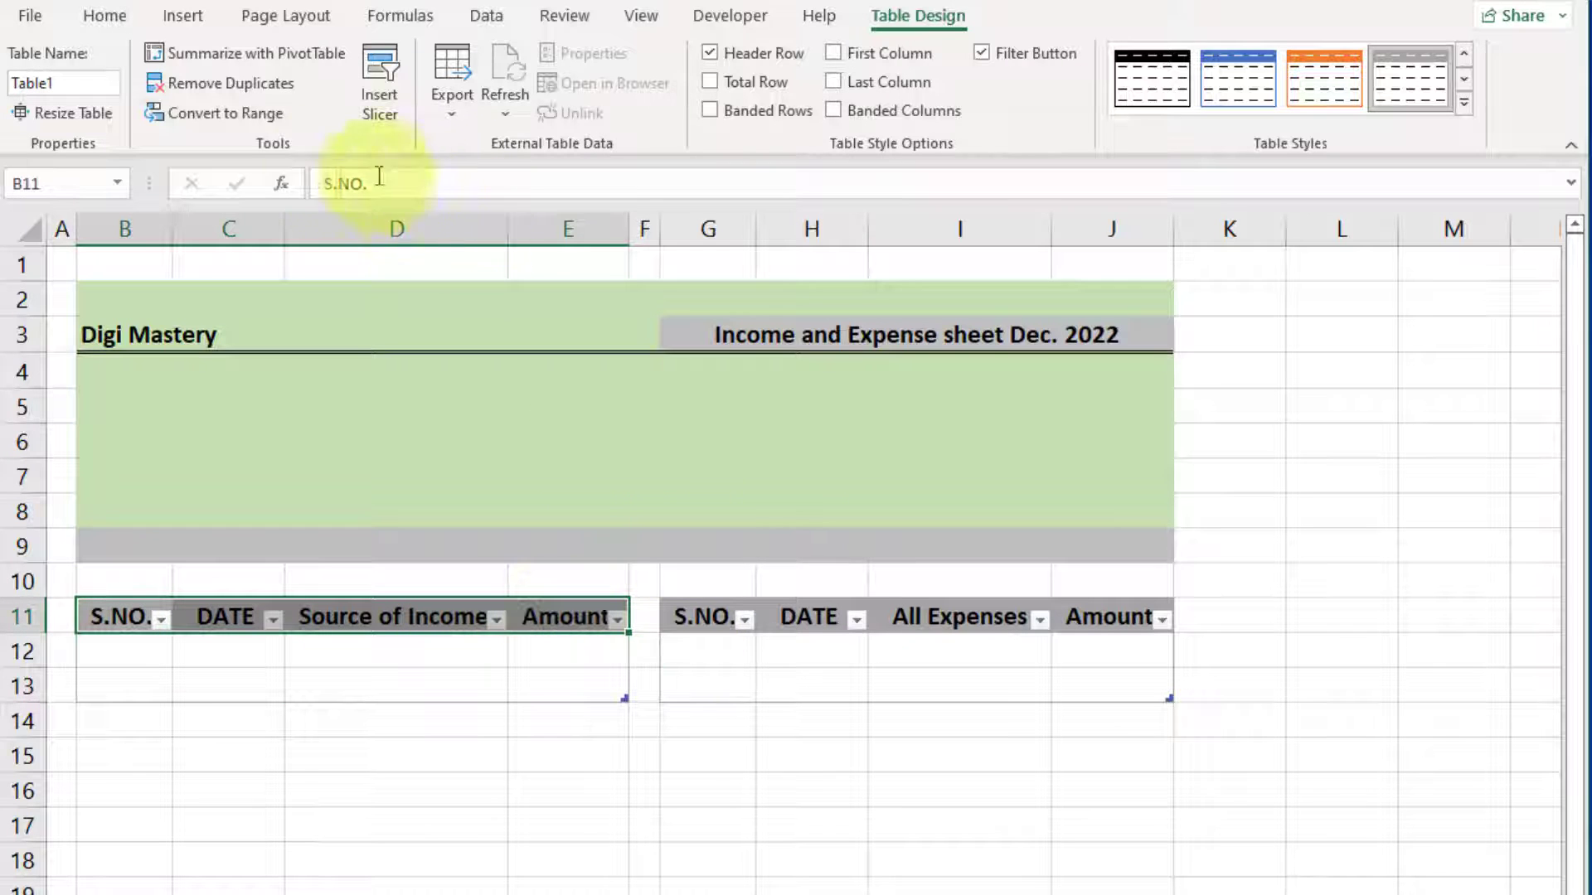
click(93, 18)
click(336, 103)
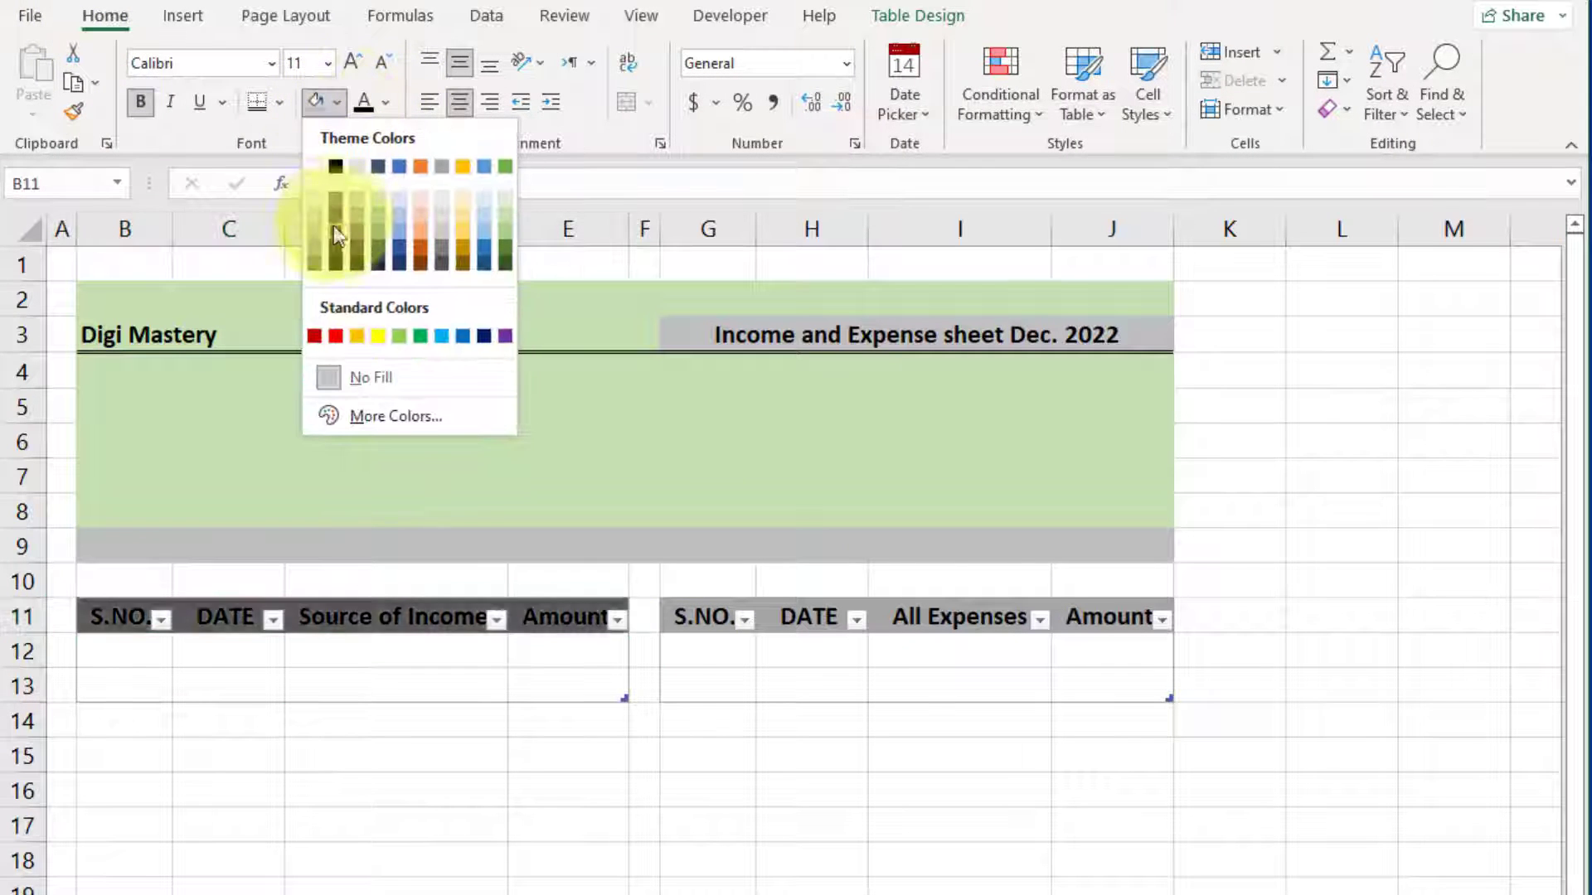
click(401, 212)
drag(697, 617, 1111, 616)
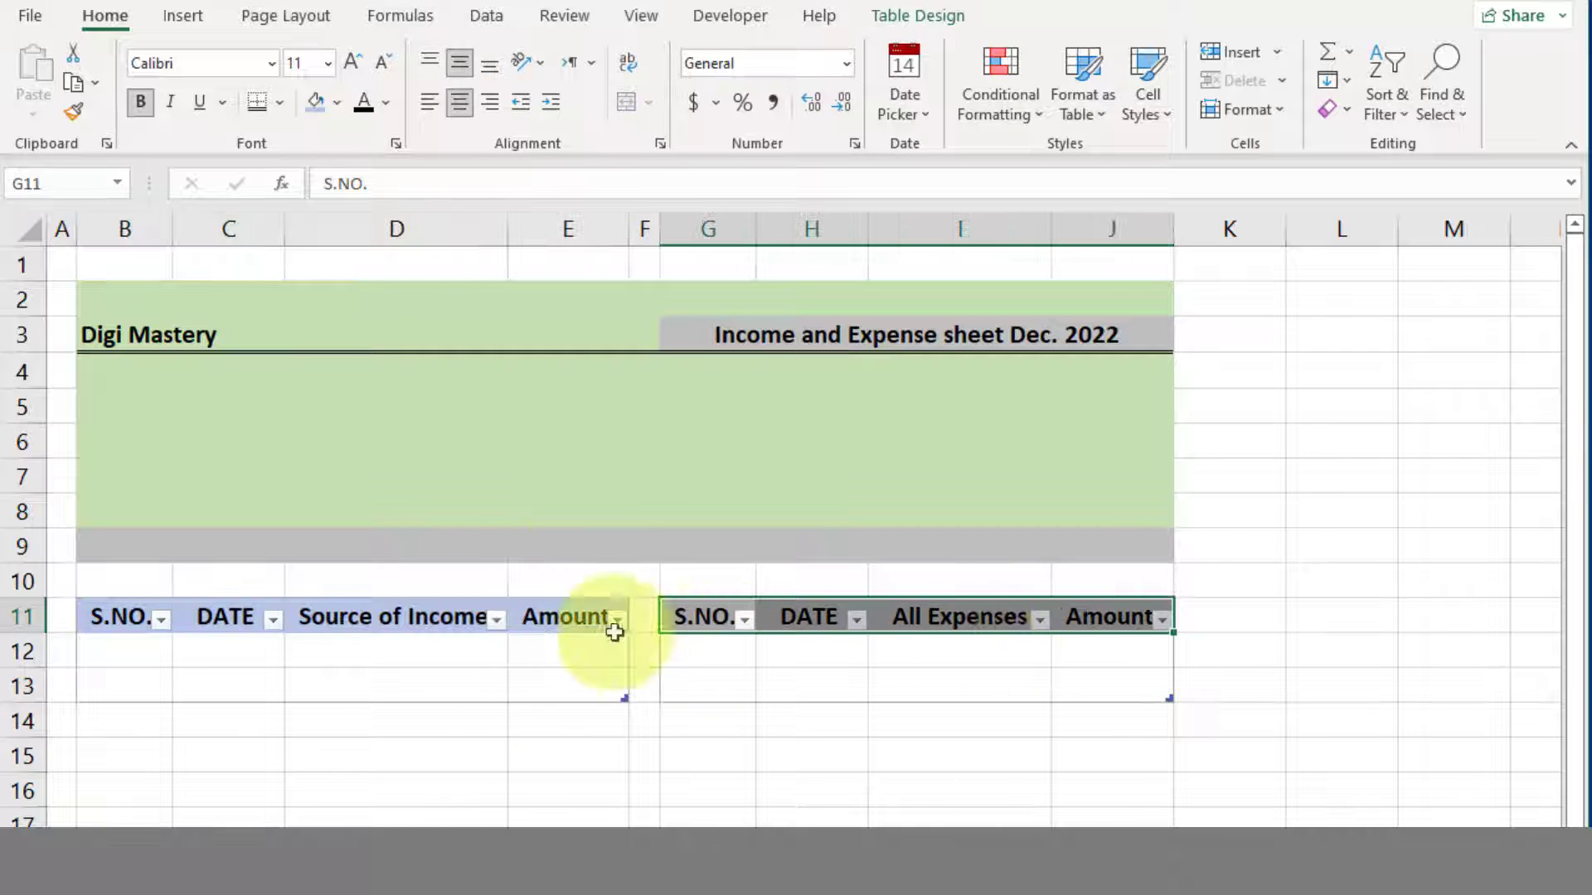
click(316, 106)
click(926, 755)
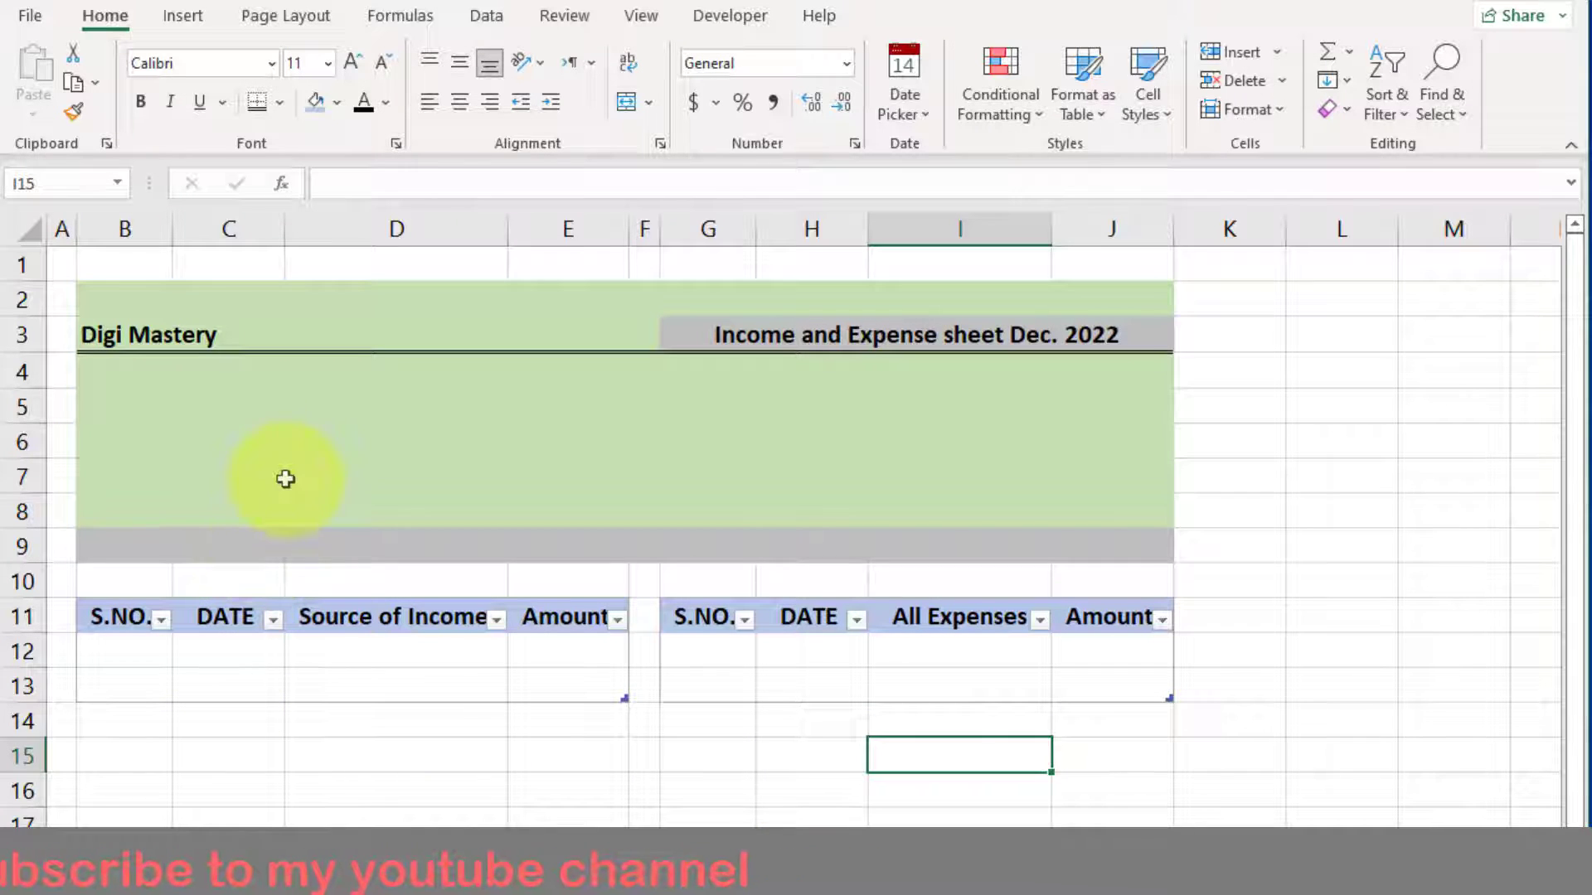
Draw a rectangle about 0.54" high and 1.47" wide in the green block over columns B and C, rows 5 to 8
click(184, 18)
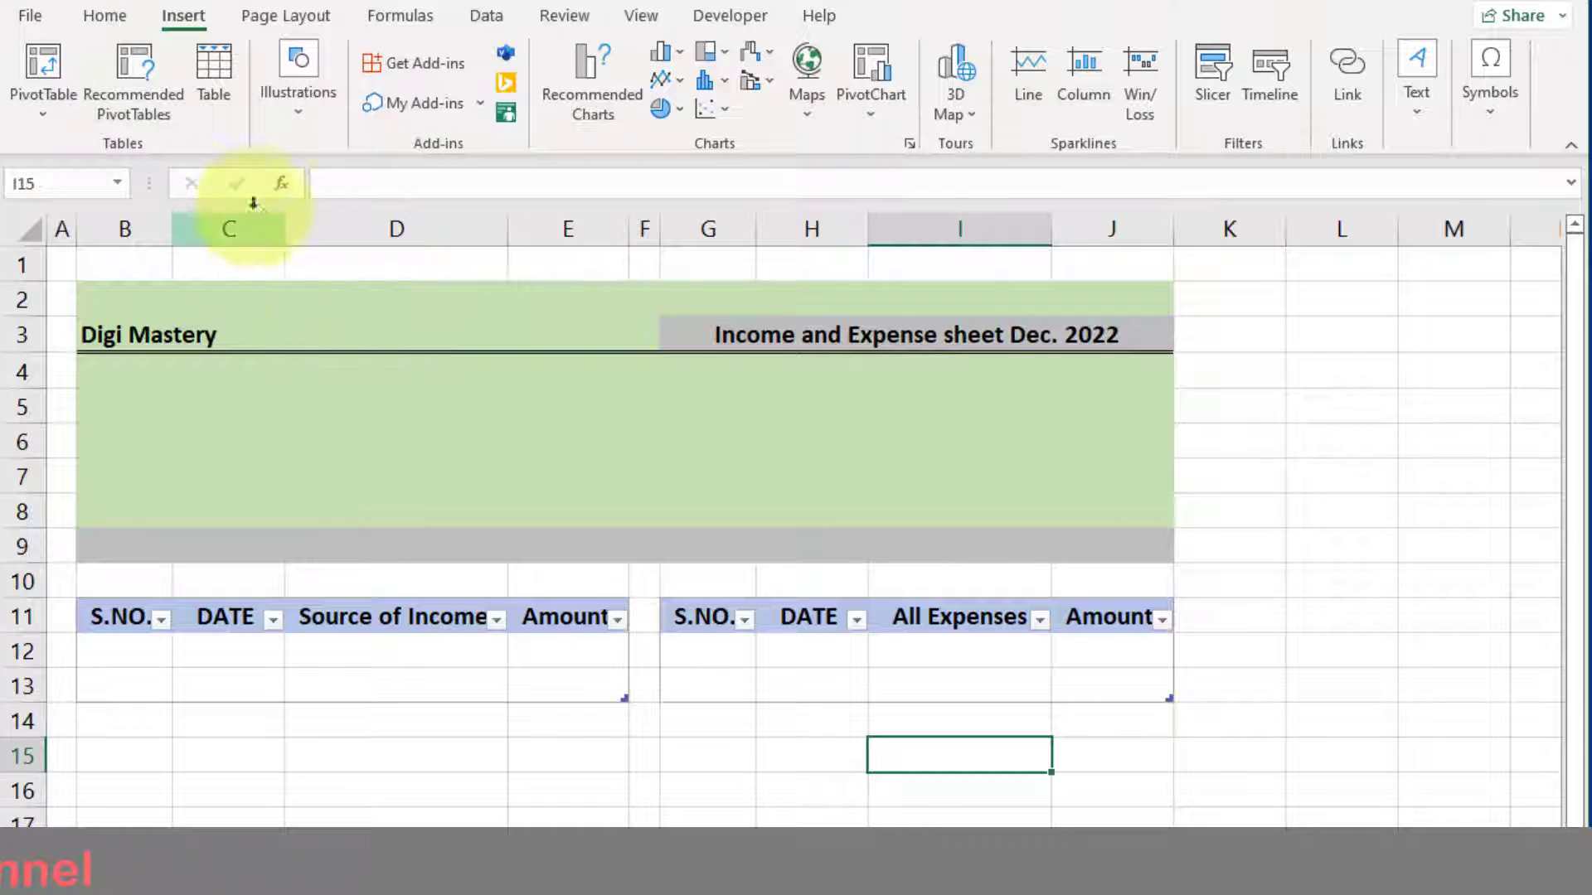
click(314, 111)
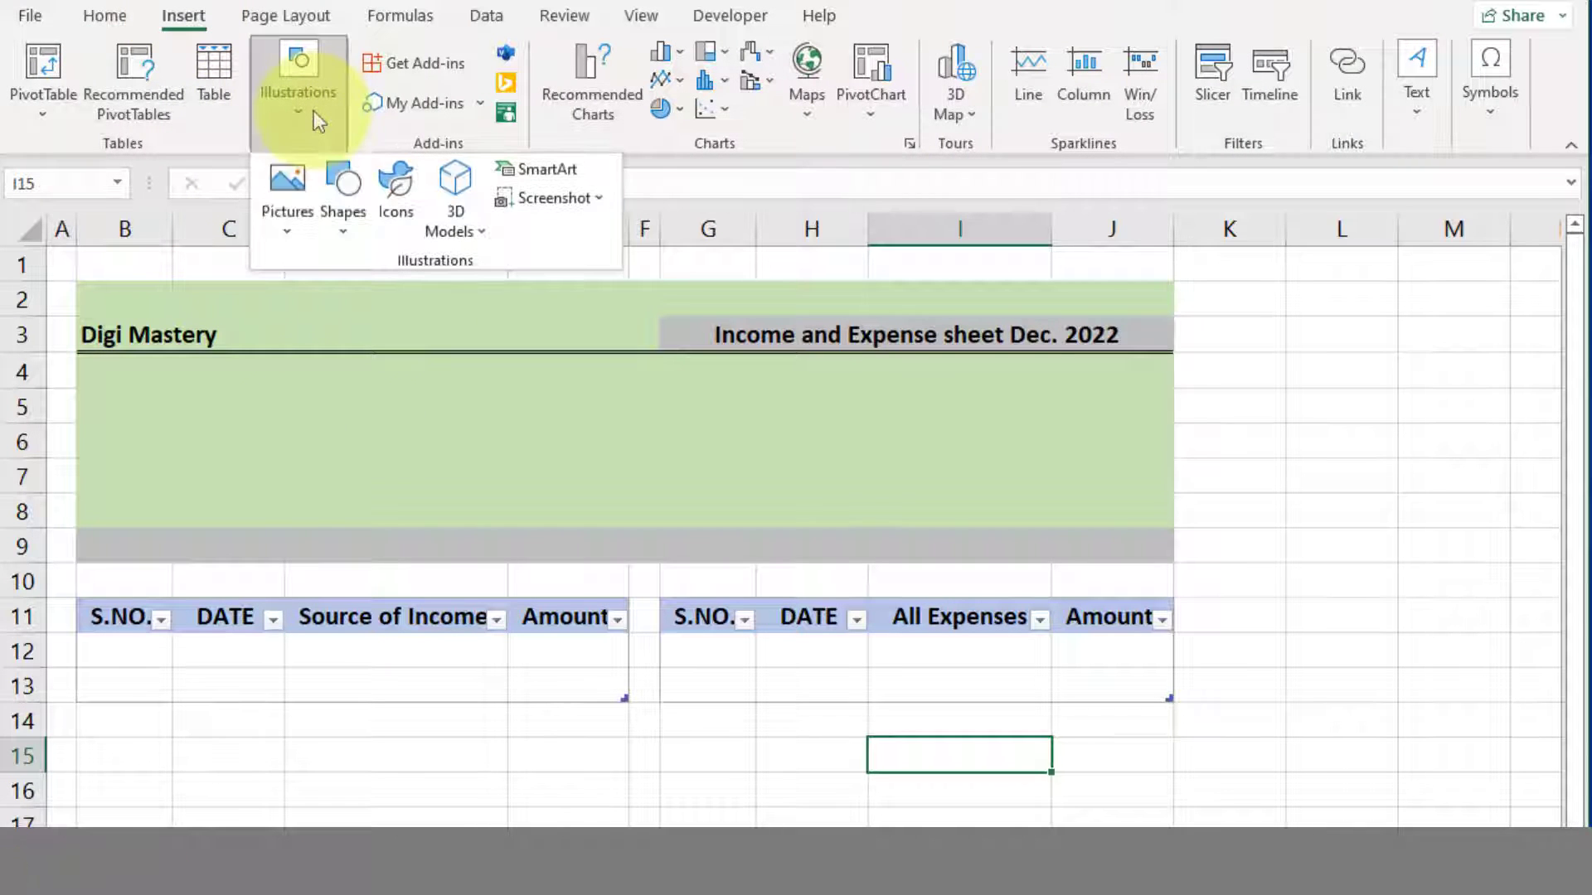
click(346, 202)
click(410, 304)
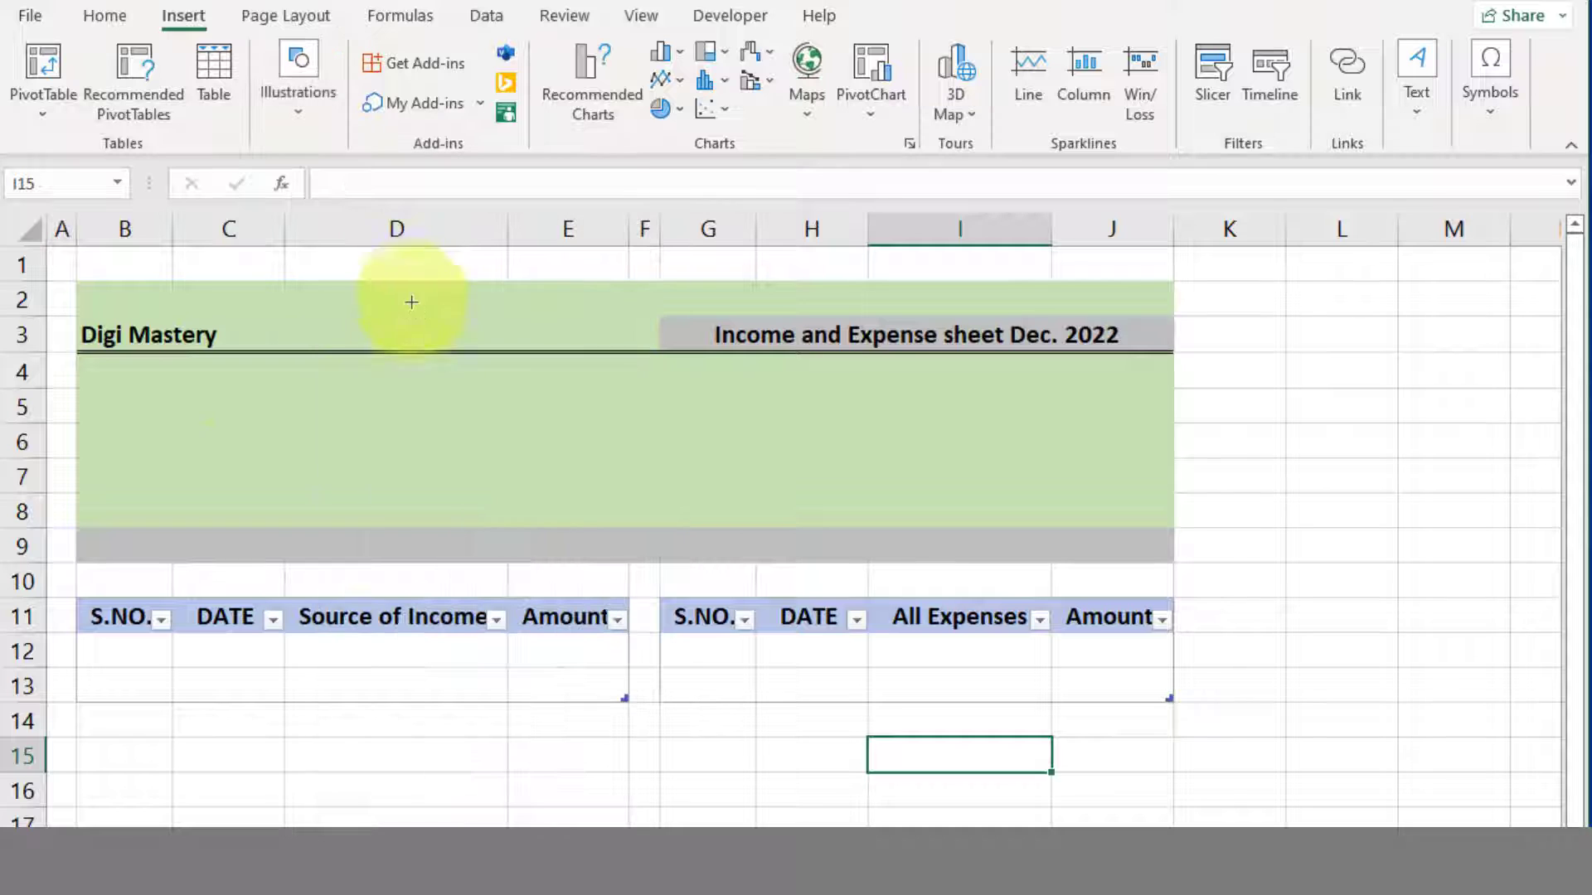
mouse_move(113, 426)
mouse_down()
mouse_move(286, 462)
mouse_move(333, 501)
mouse_up()
Give the rectangle a white fill and a white outline
click(650, 56)
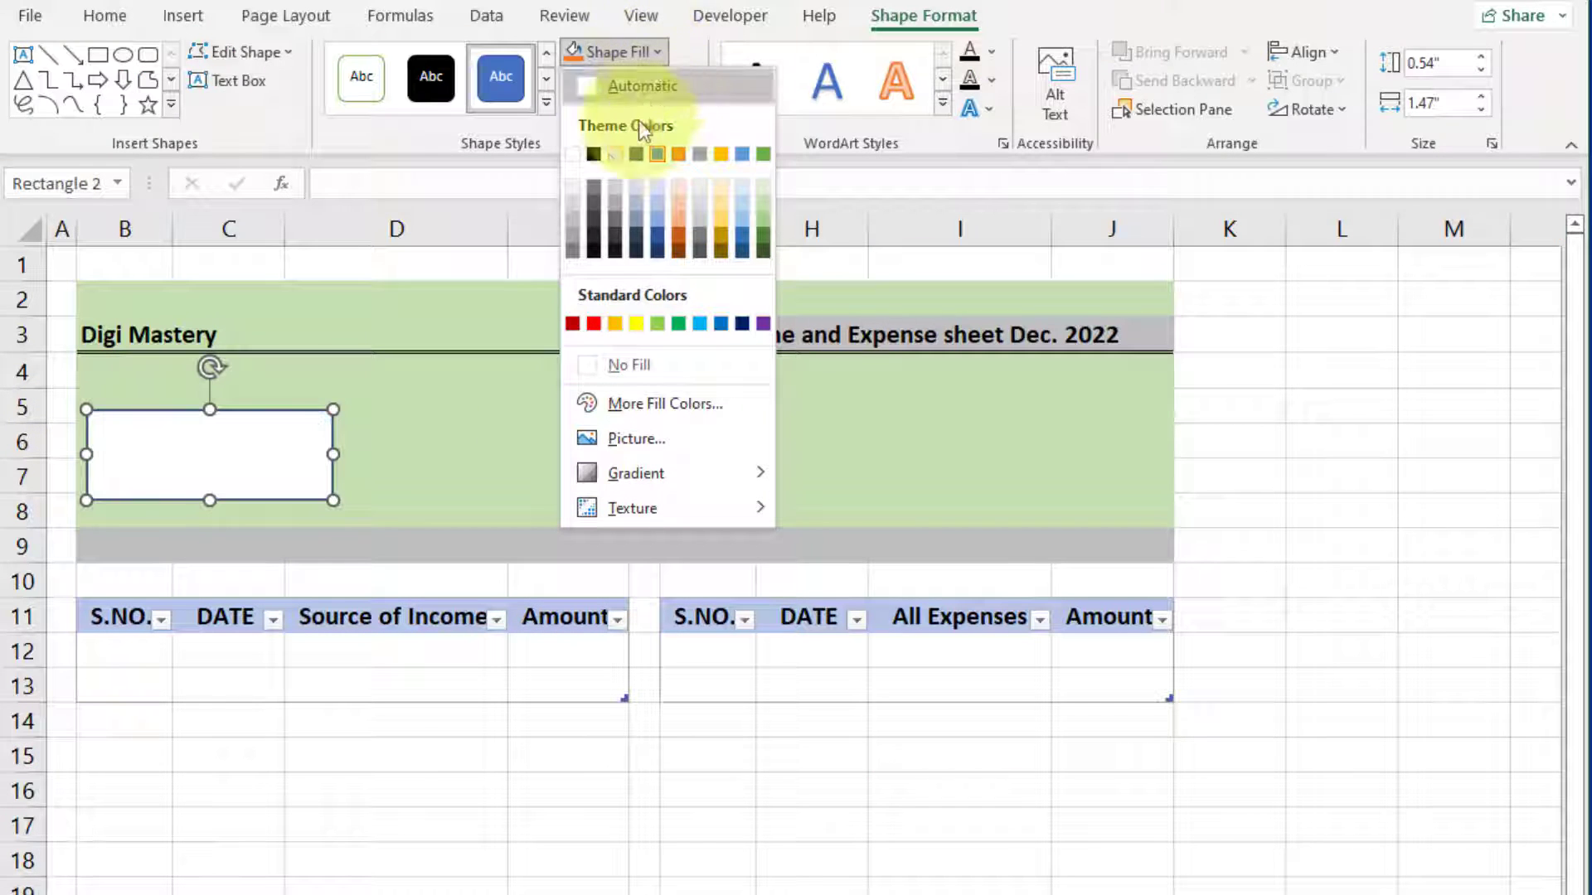
click(573, 156)
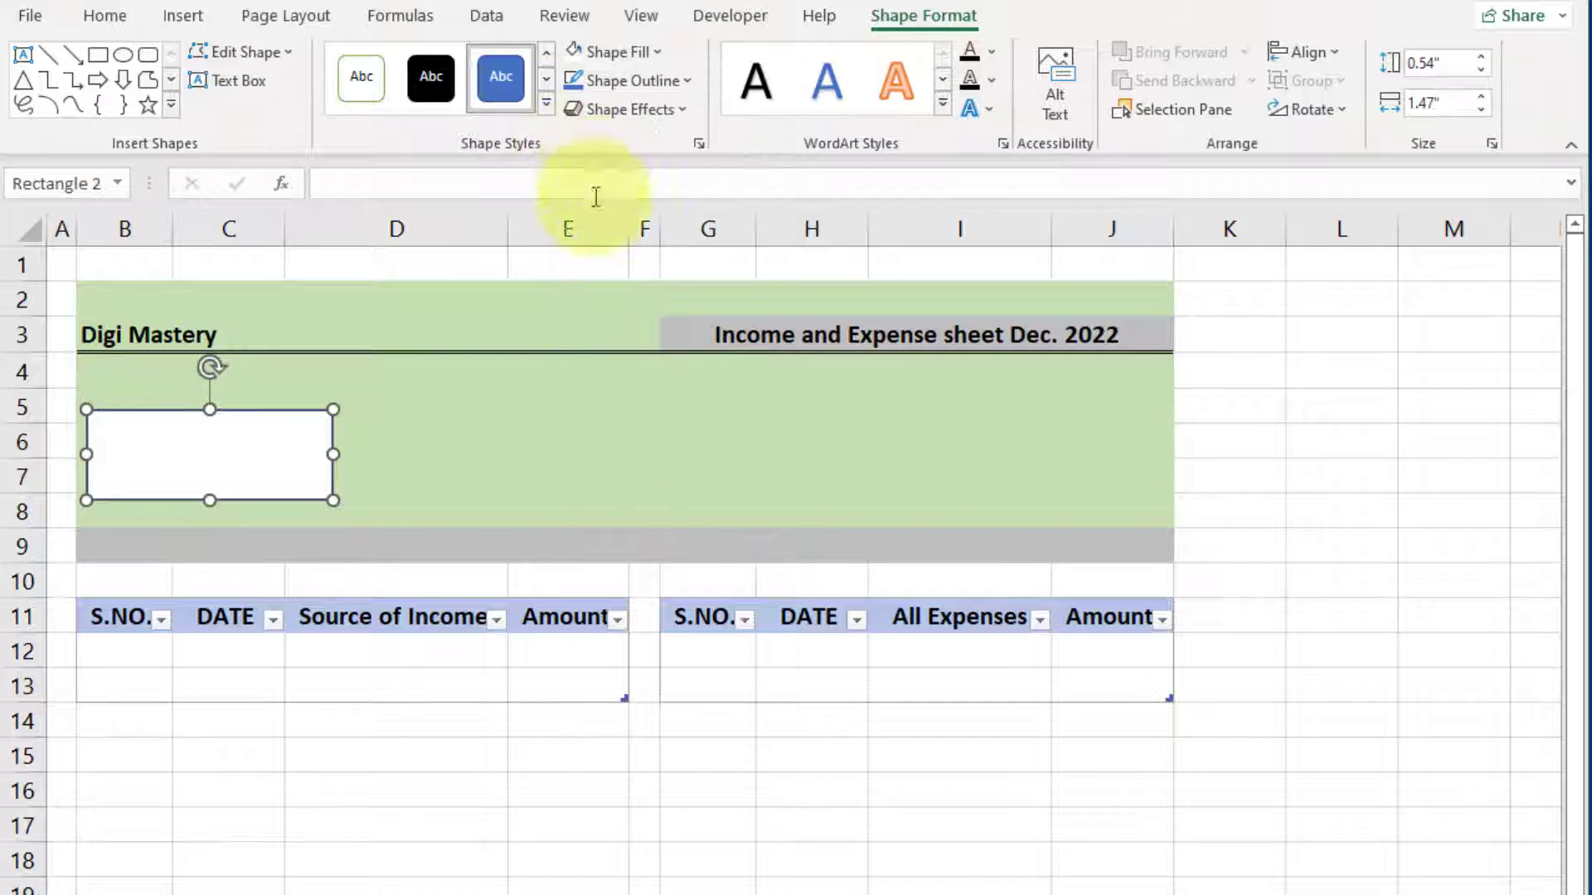
click(685, 81)
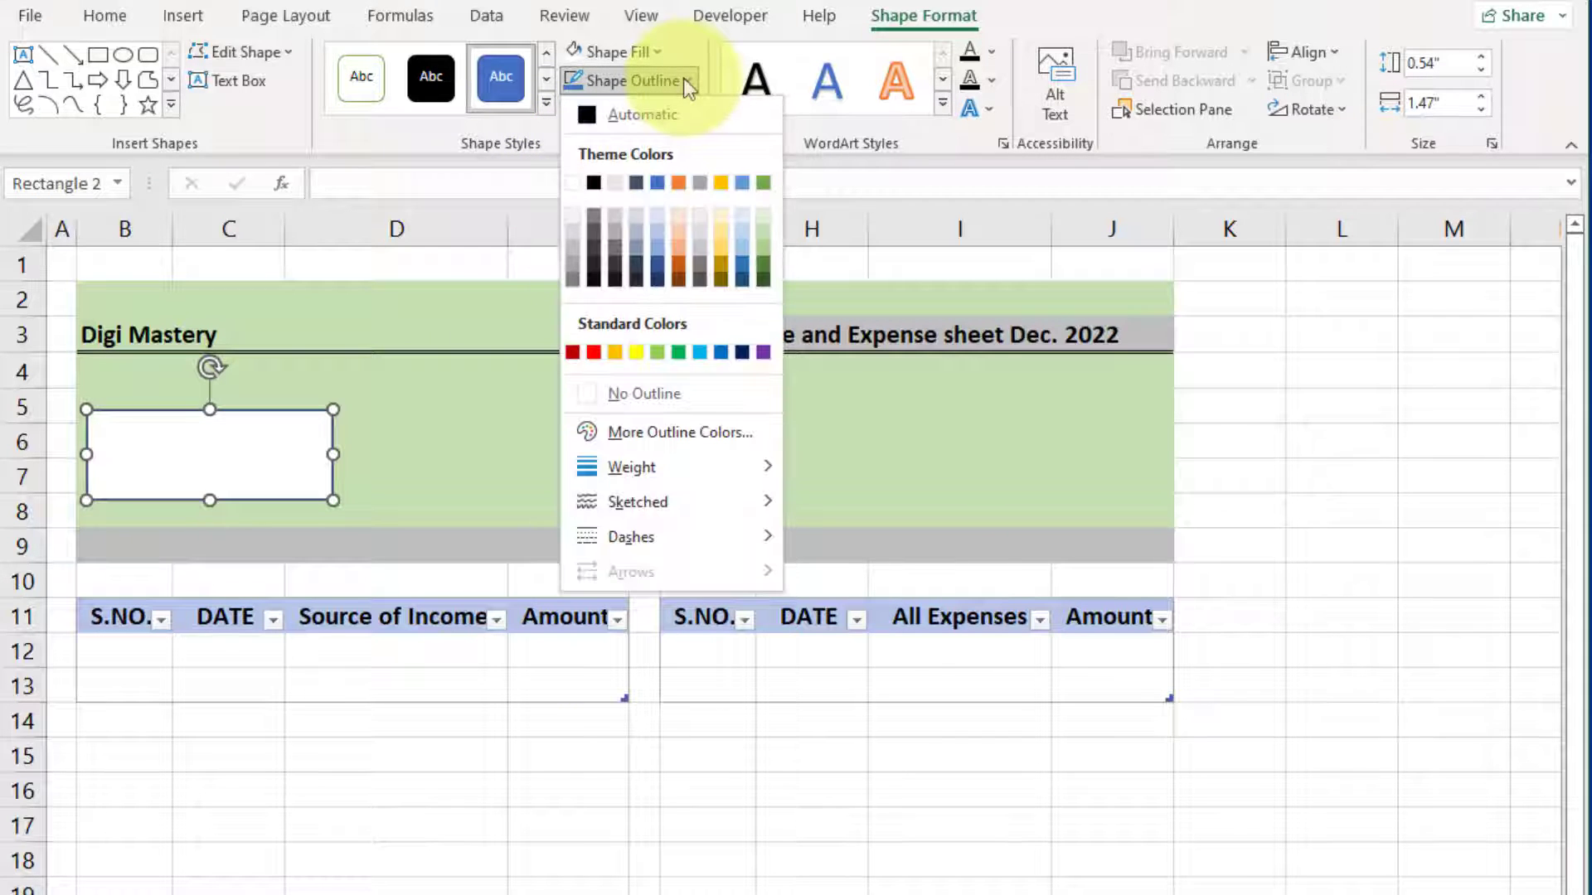
click(572, 183)
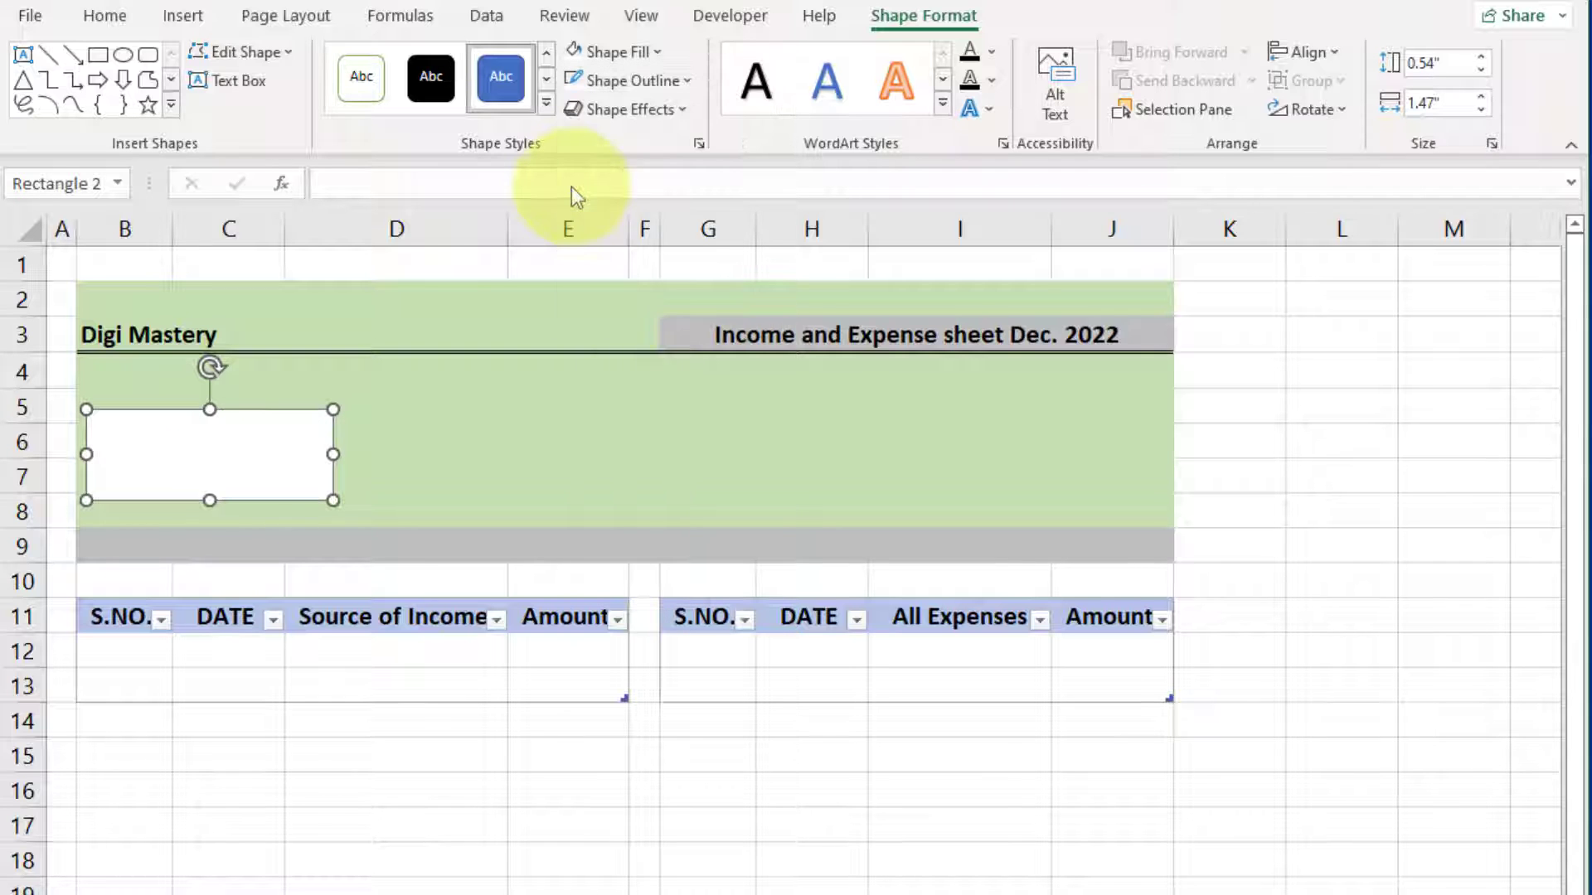
click(407, 490)
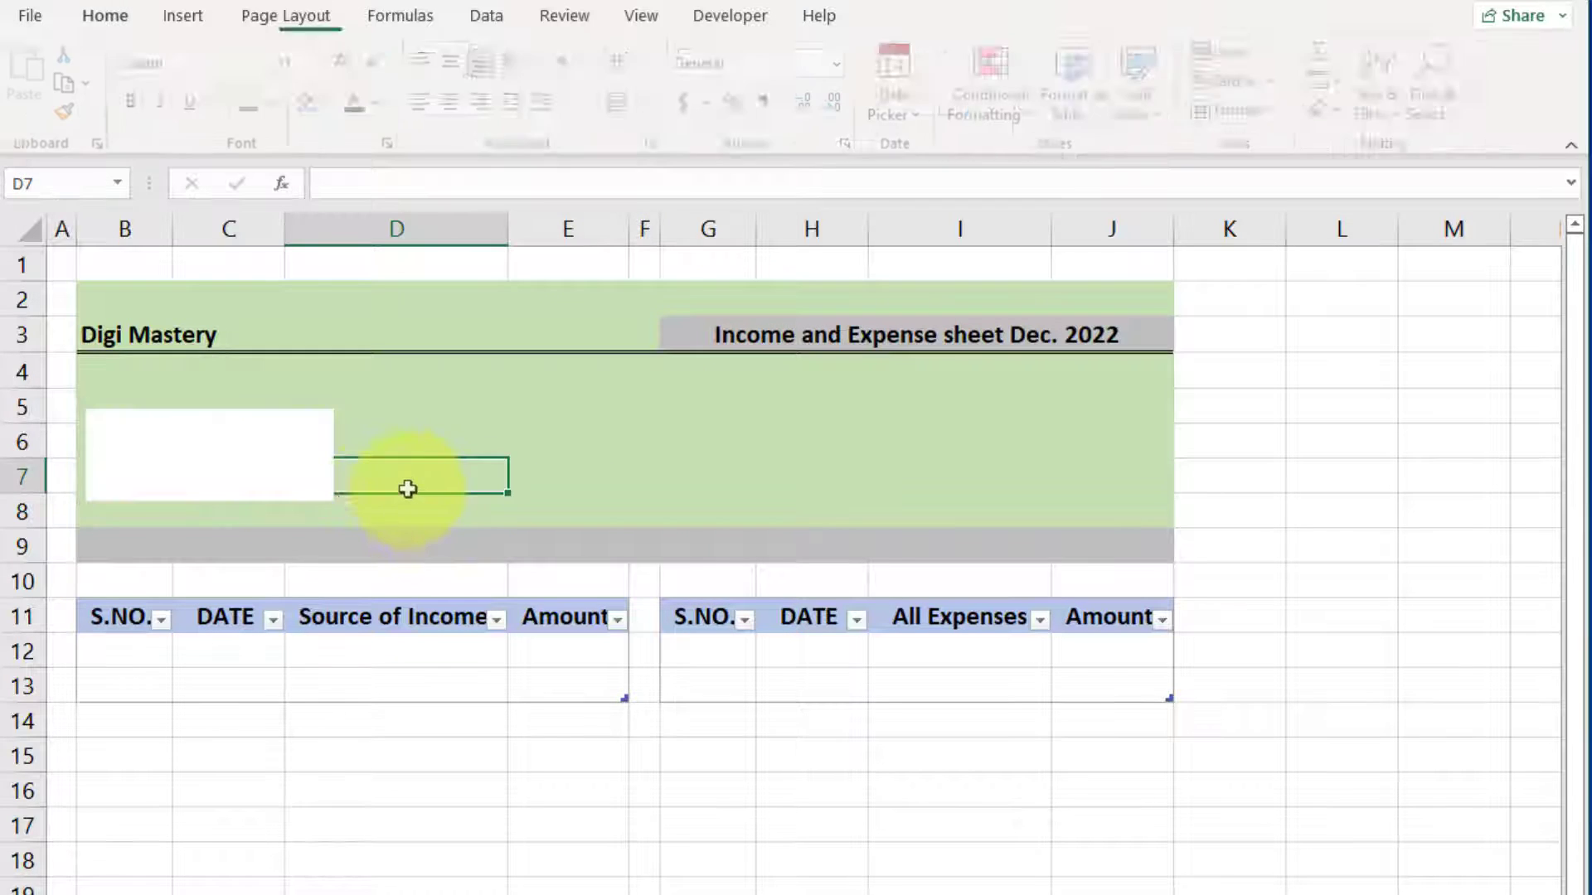
Duplicate the white rectangle three times to form a row of four boxes across the green block
click(286, 418)
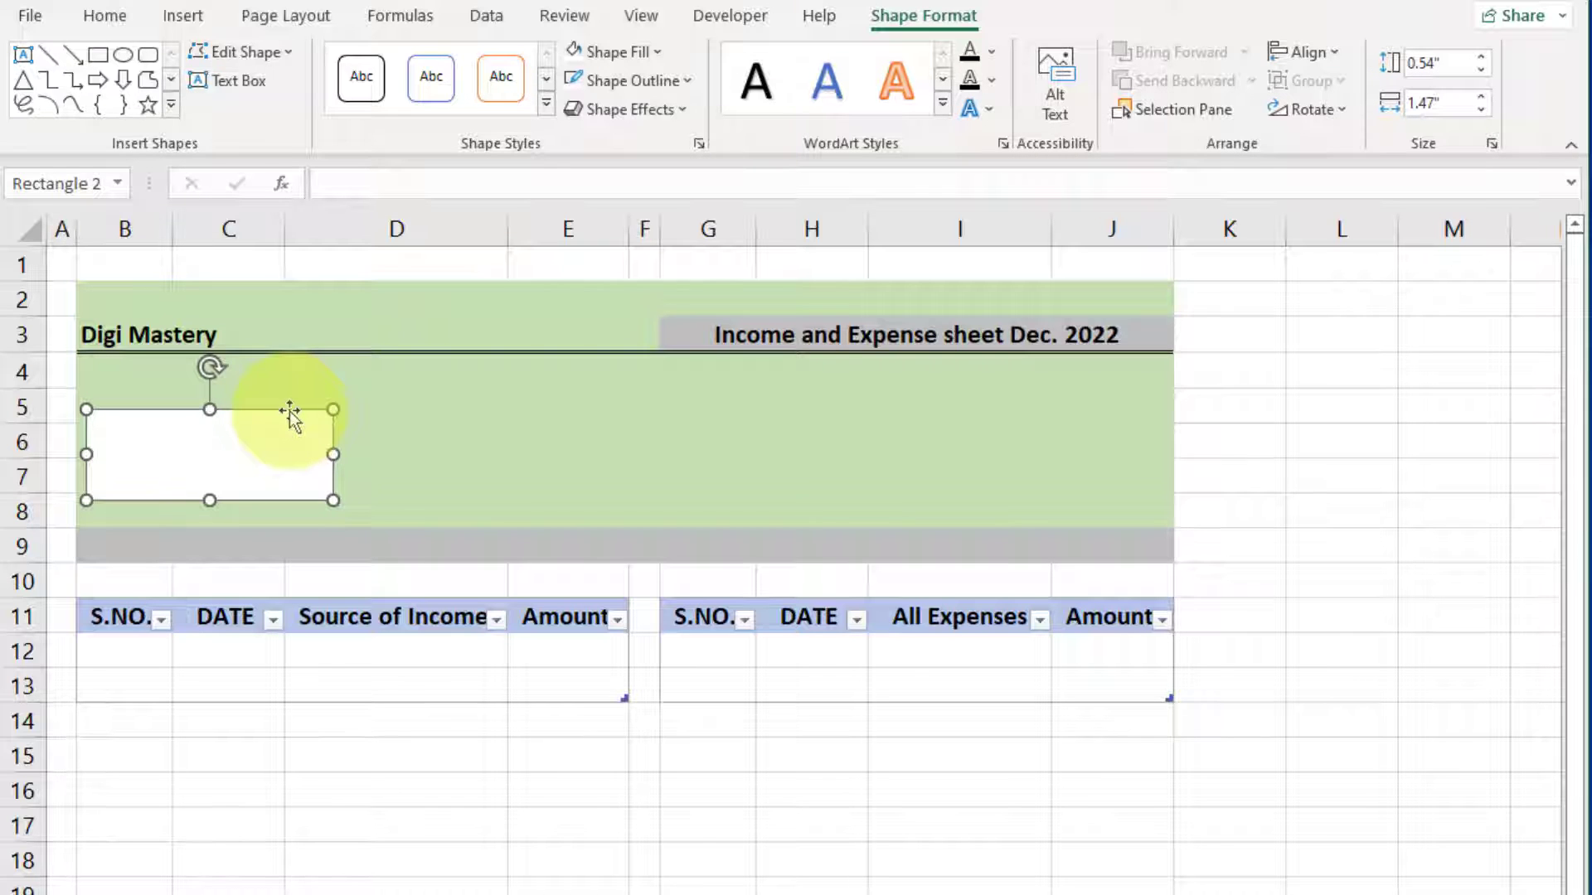
drag(290, 411, 1110, 409)
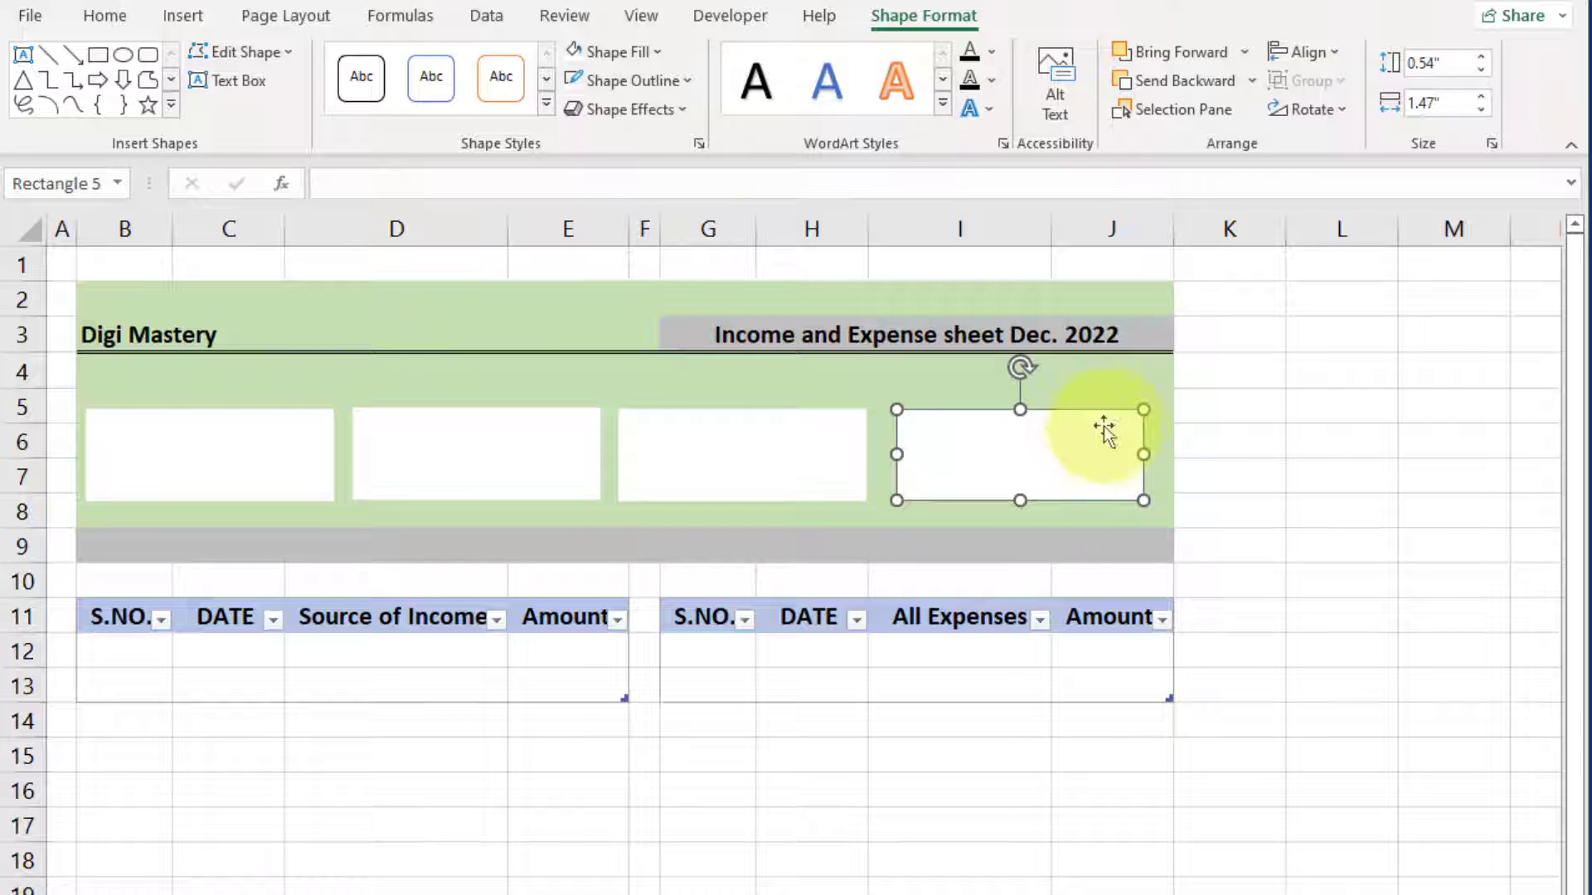
Align the tops of the four white rectangles and distribute them horizontally
shift+click(301, 458)
shift+click(476, 456)
shift+click(746, 462)
click(1333, 48)
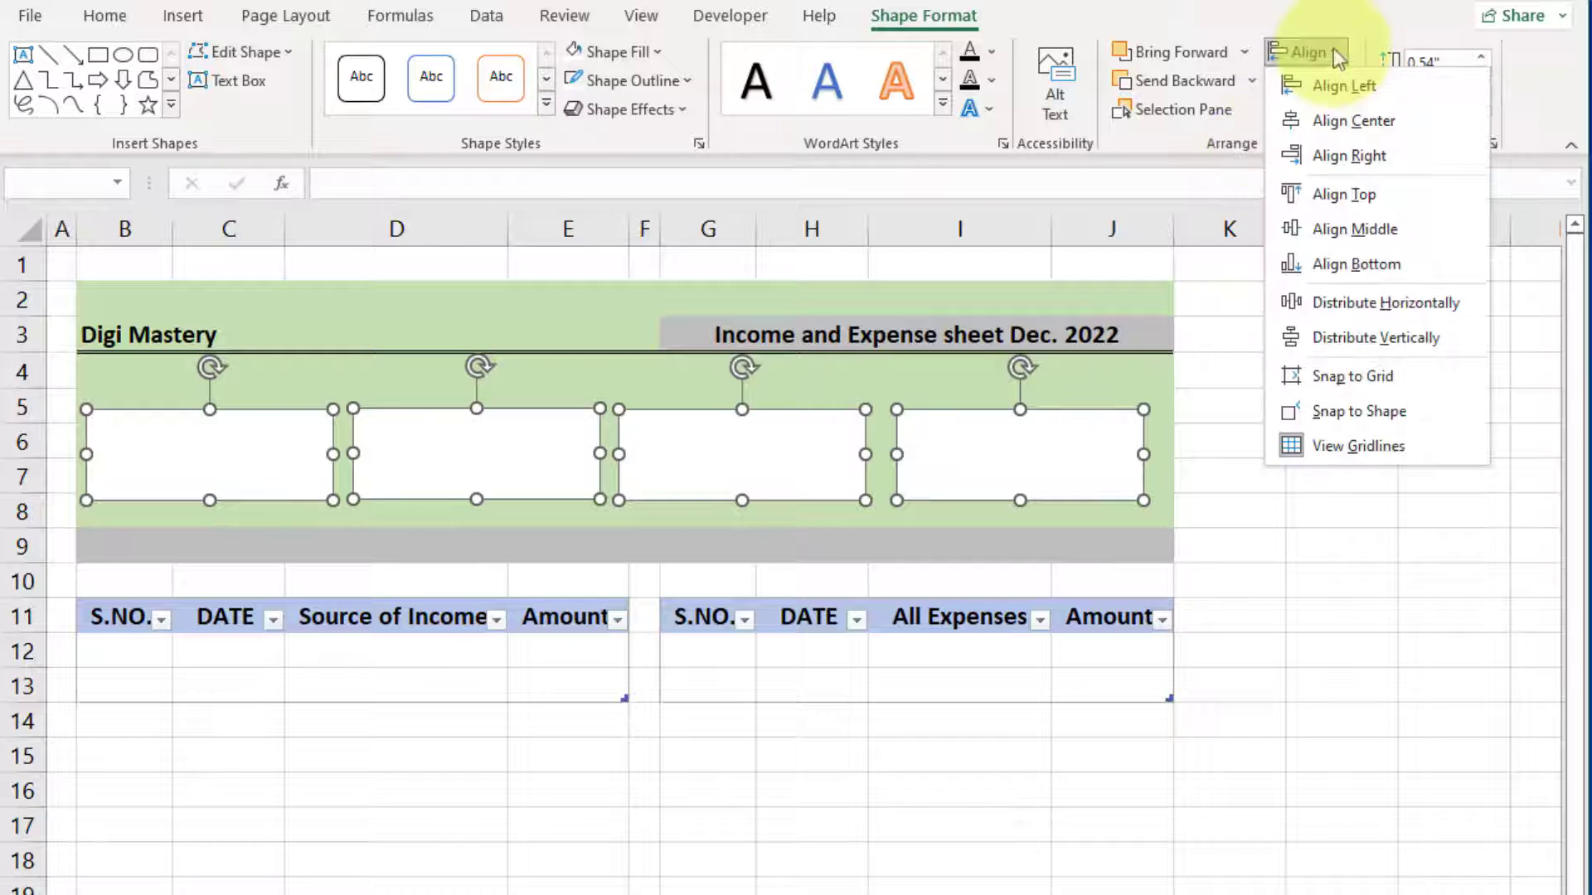
click(1341, 199)
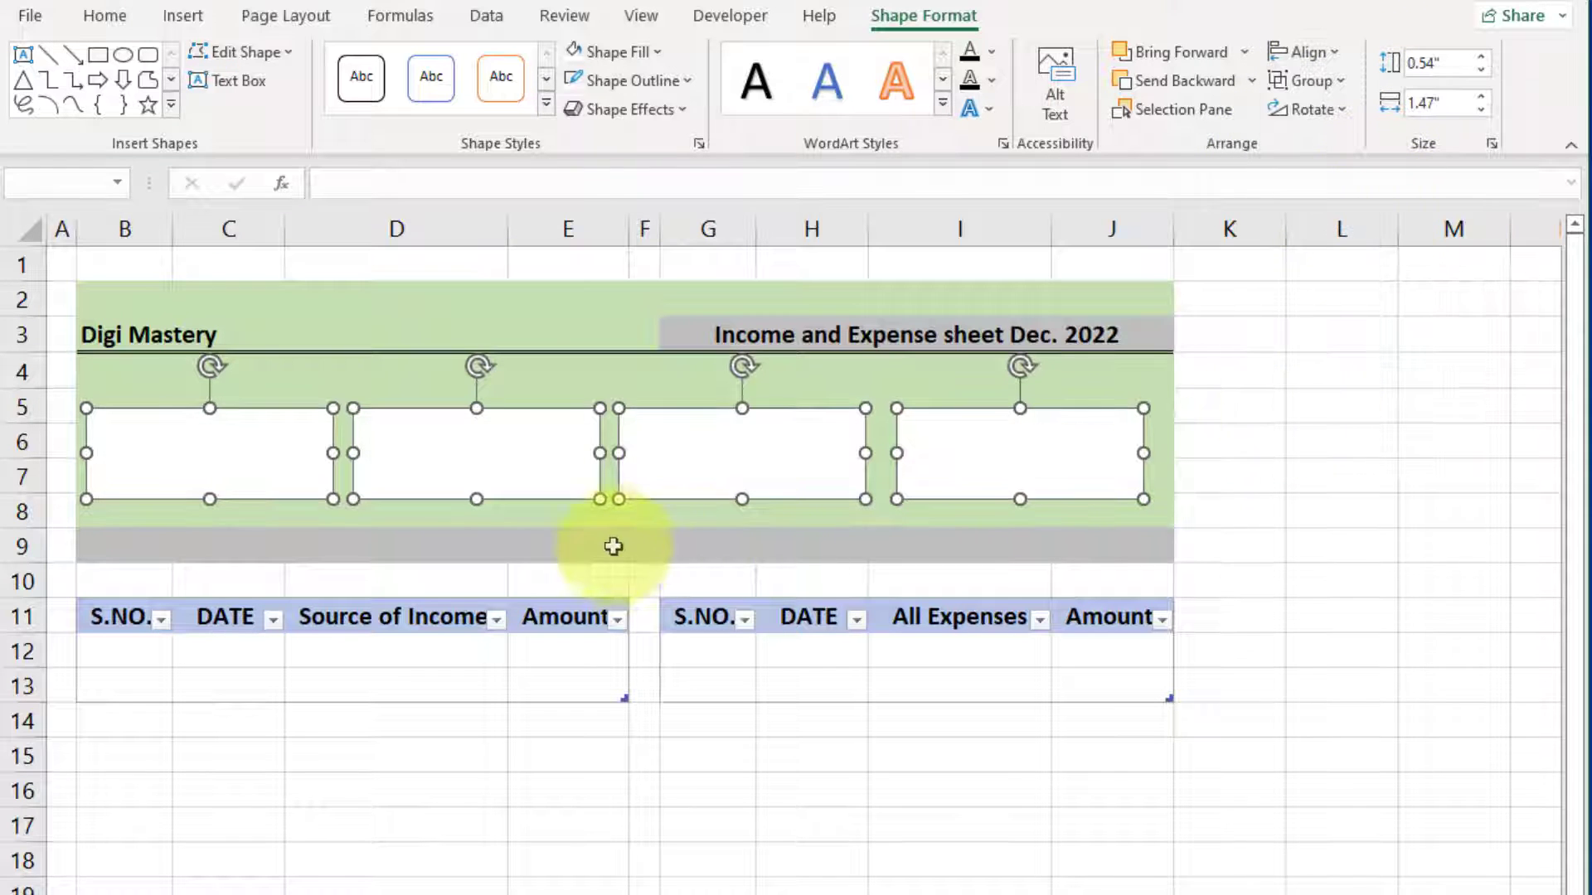
click(1341, 57)
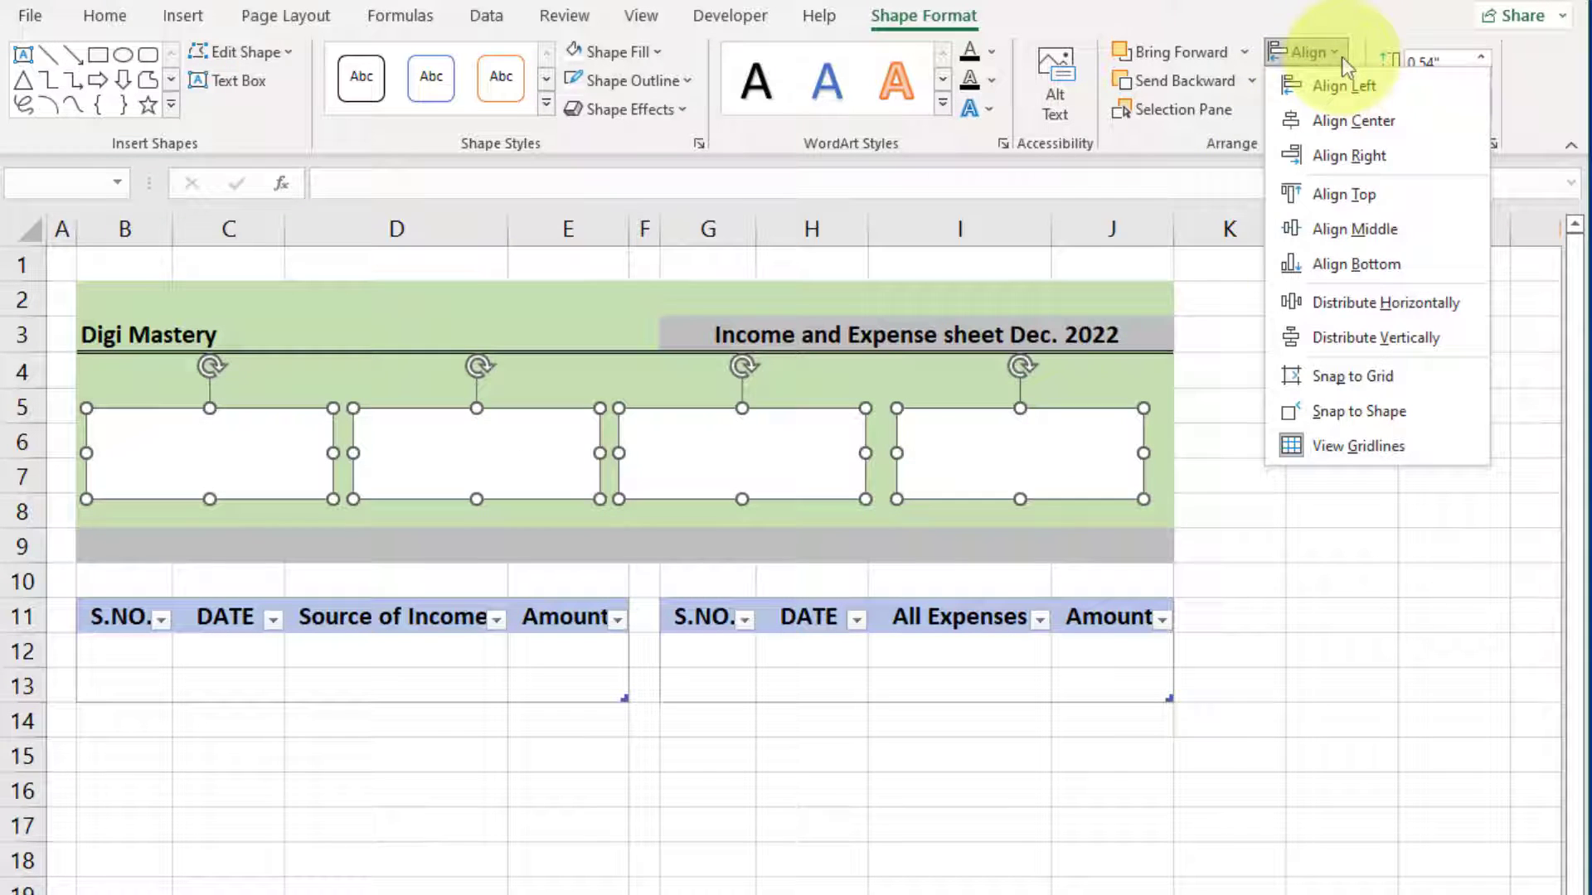
click(1375, 308)
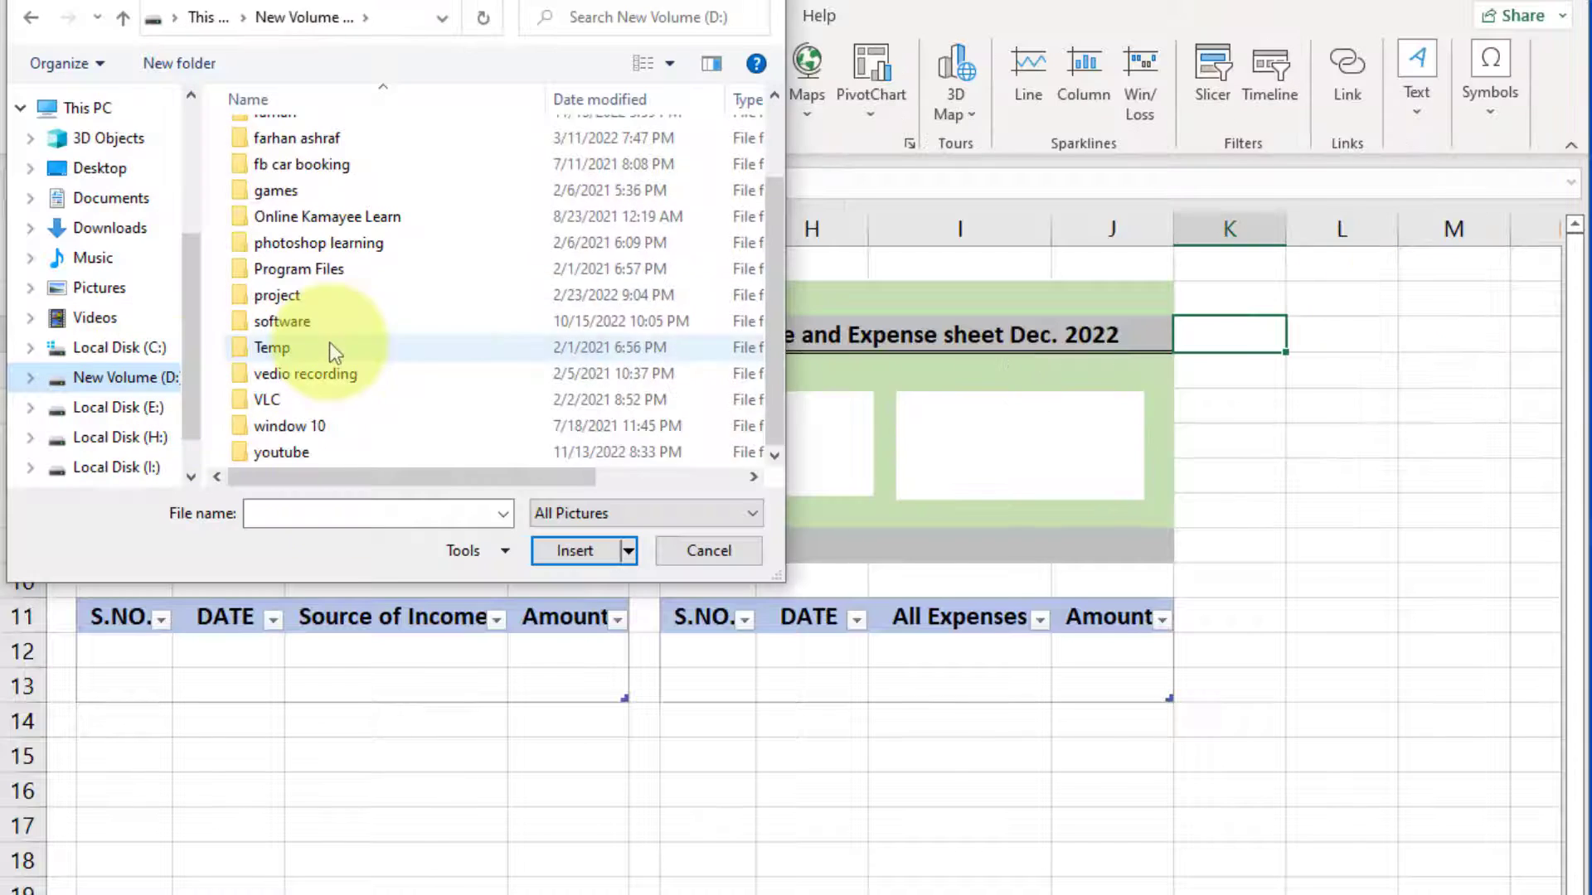
Insert the pictures profit, loss icon, income icon and dolar hanout from the icons folder inside the youtube folder
double_click(281, 452)
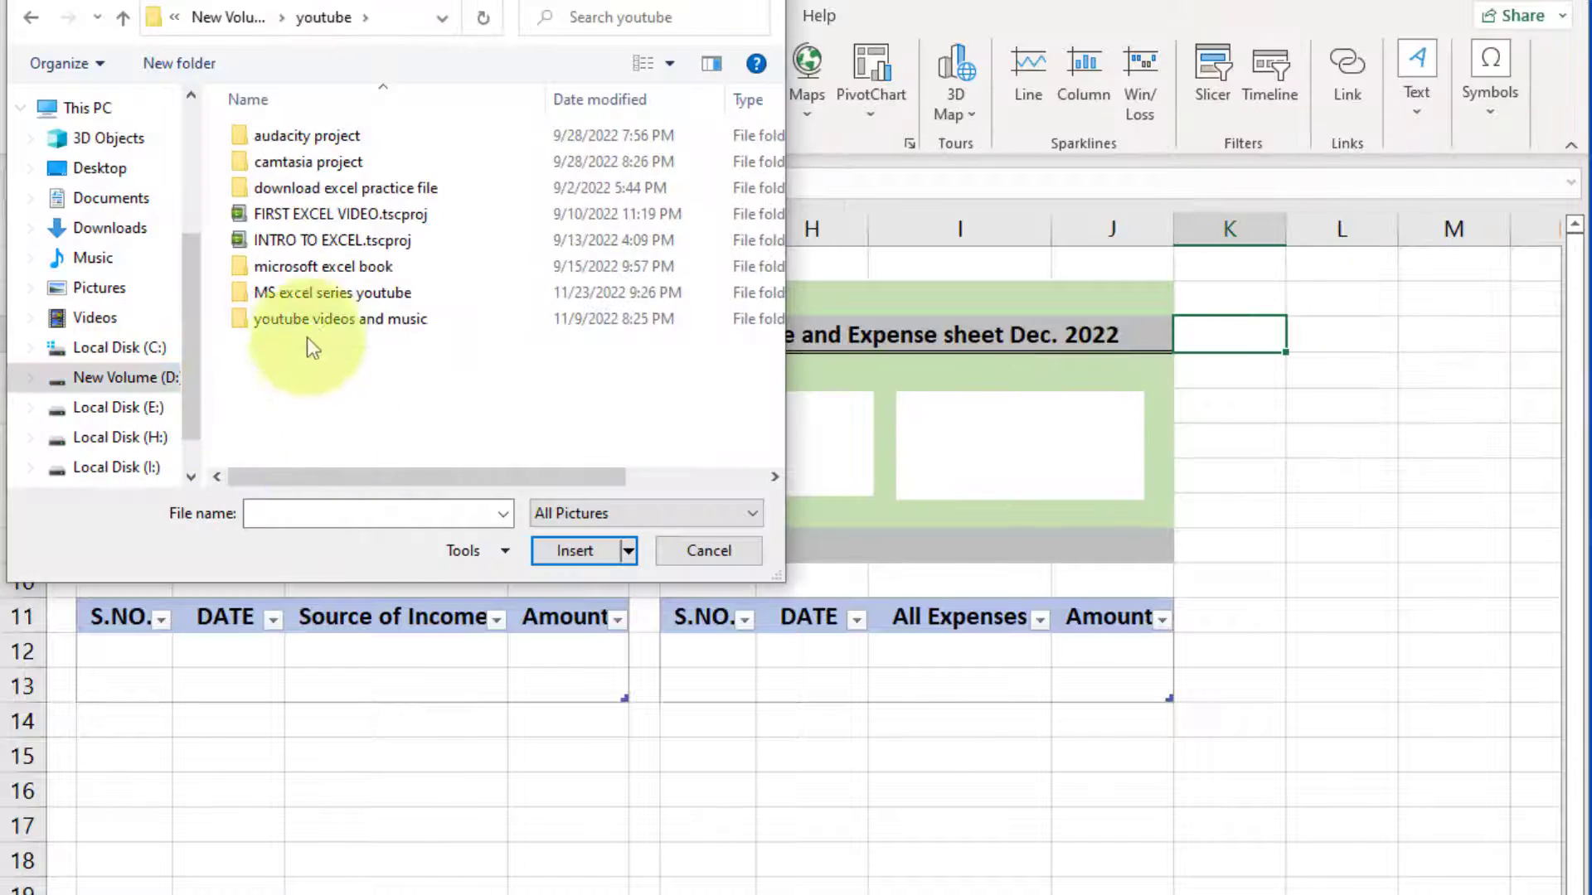
double_click(303, 320)
double_click(282, 191)
double_click(289, 192)
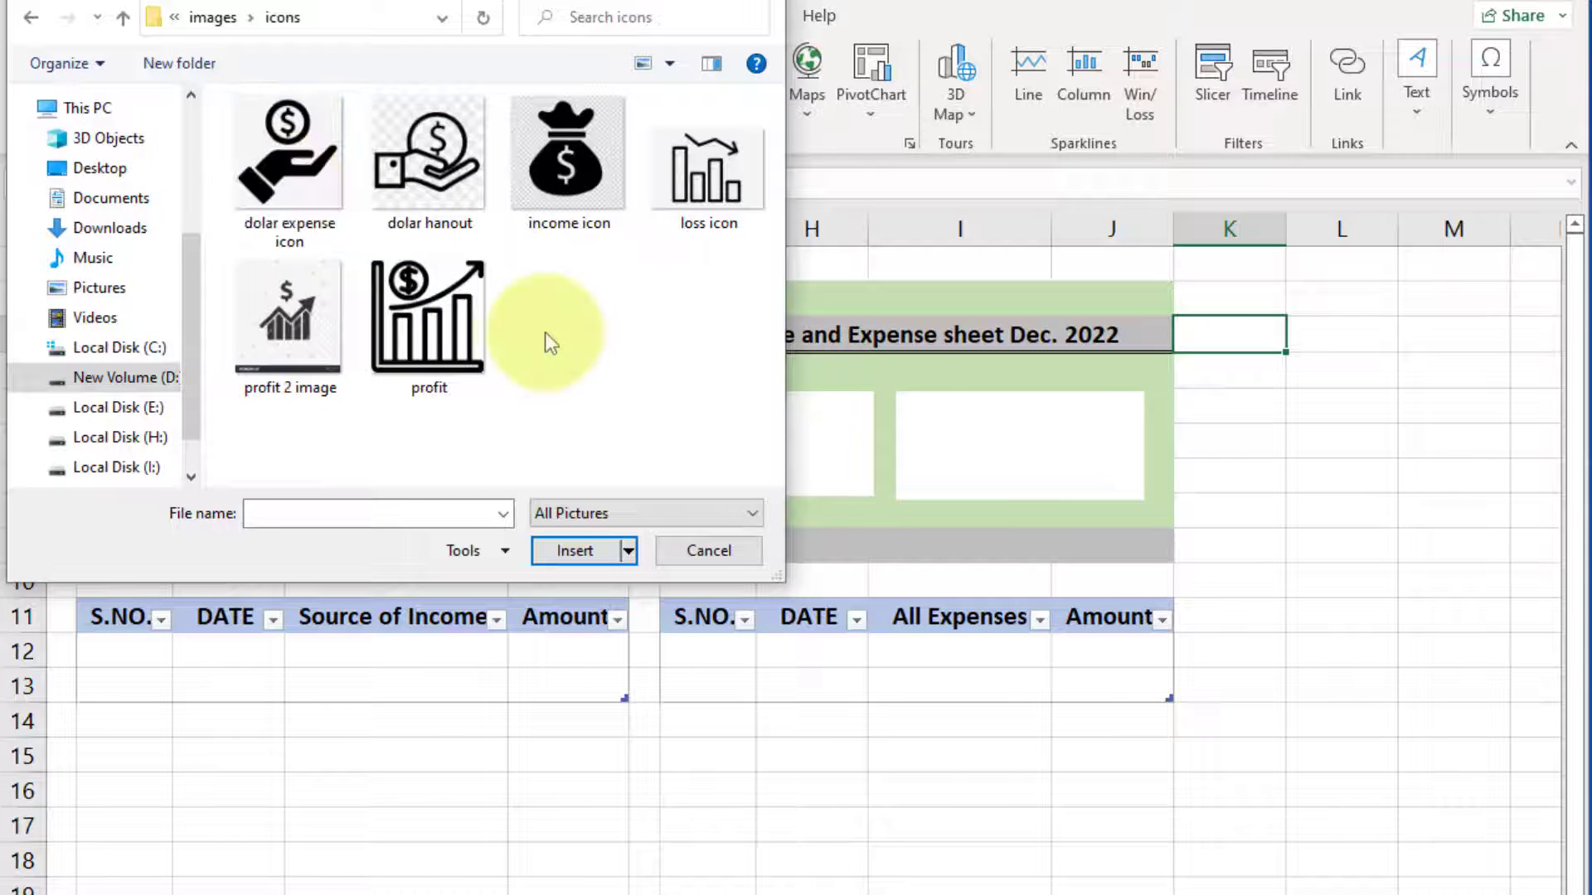
click(469, 340)
ctrl+click(707, 166)
ctrl+click(568, 166)
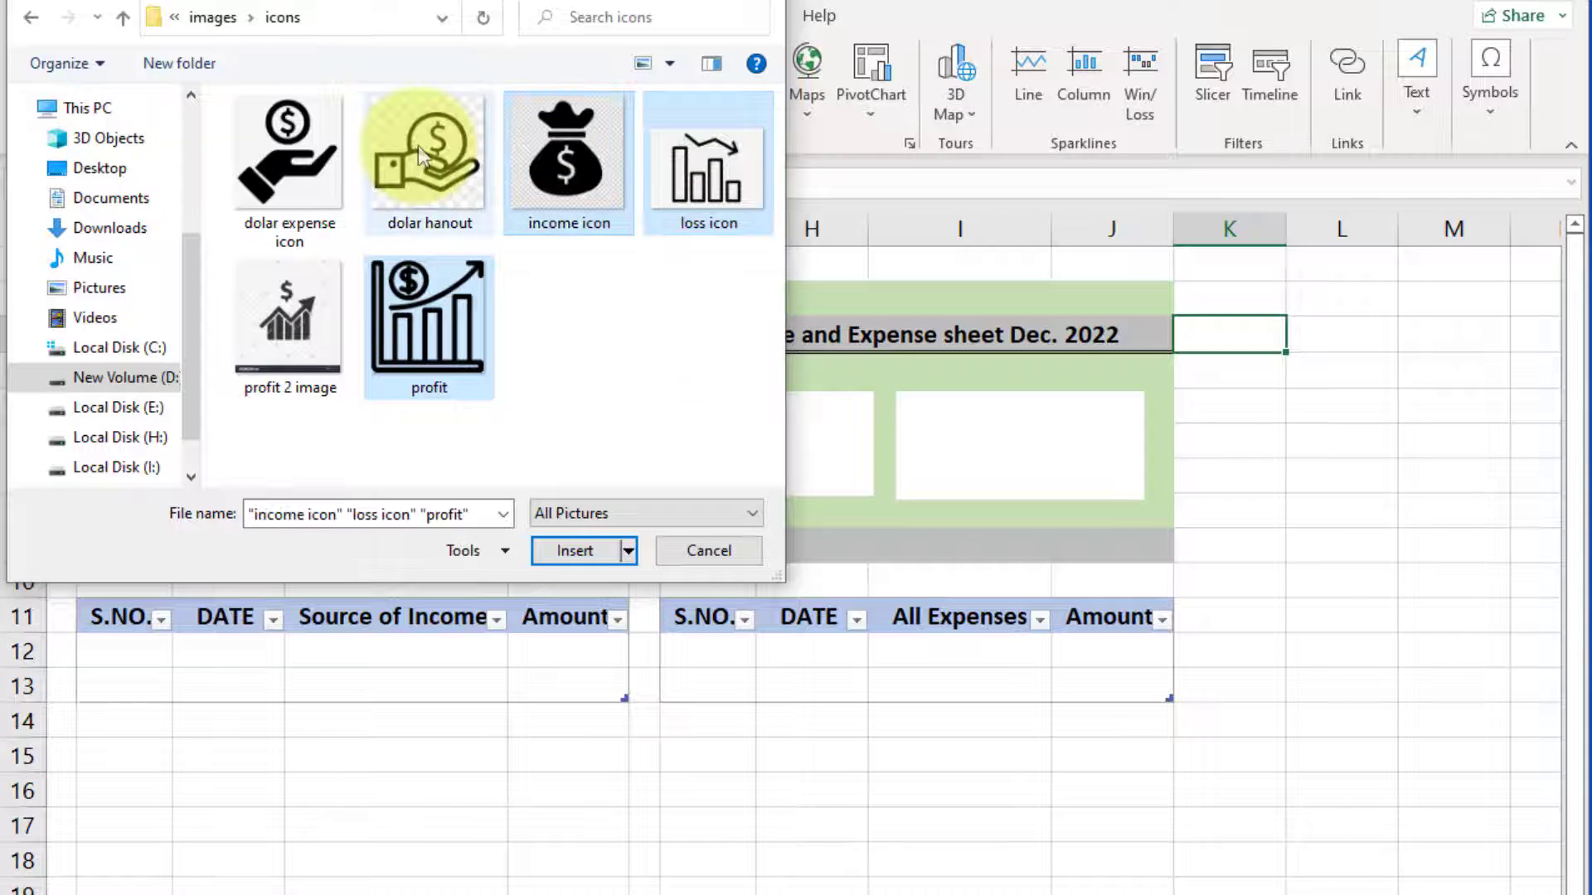
ctrl+click(418, 146)
key(Return)
Place the hand-and-money-bag picture at the left end of the first white box, sized about 0.45" high by 0.37" wide
drag(1260, 647, 151, 480)
scroll(277, 658, left, 1)
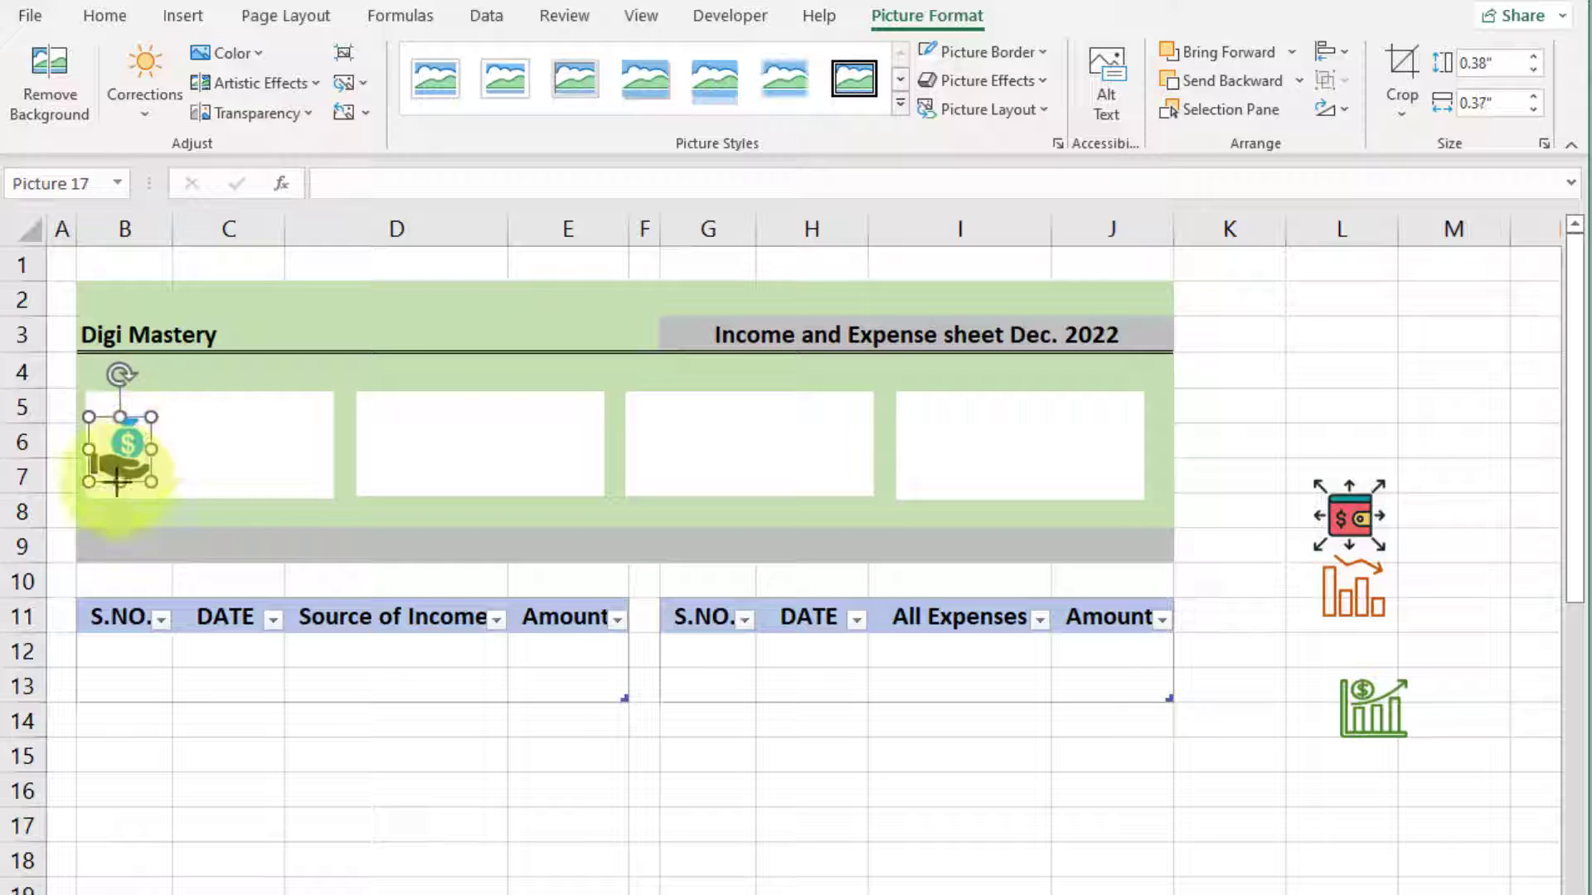
click(346, 452)
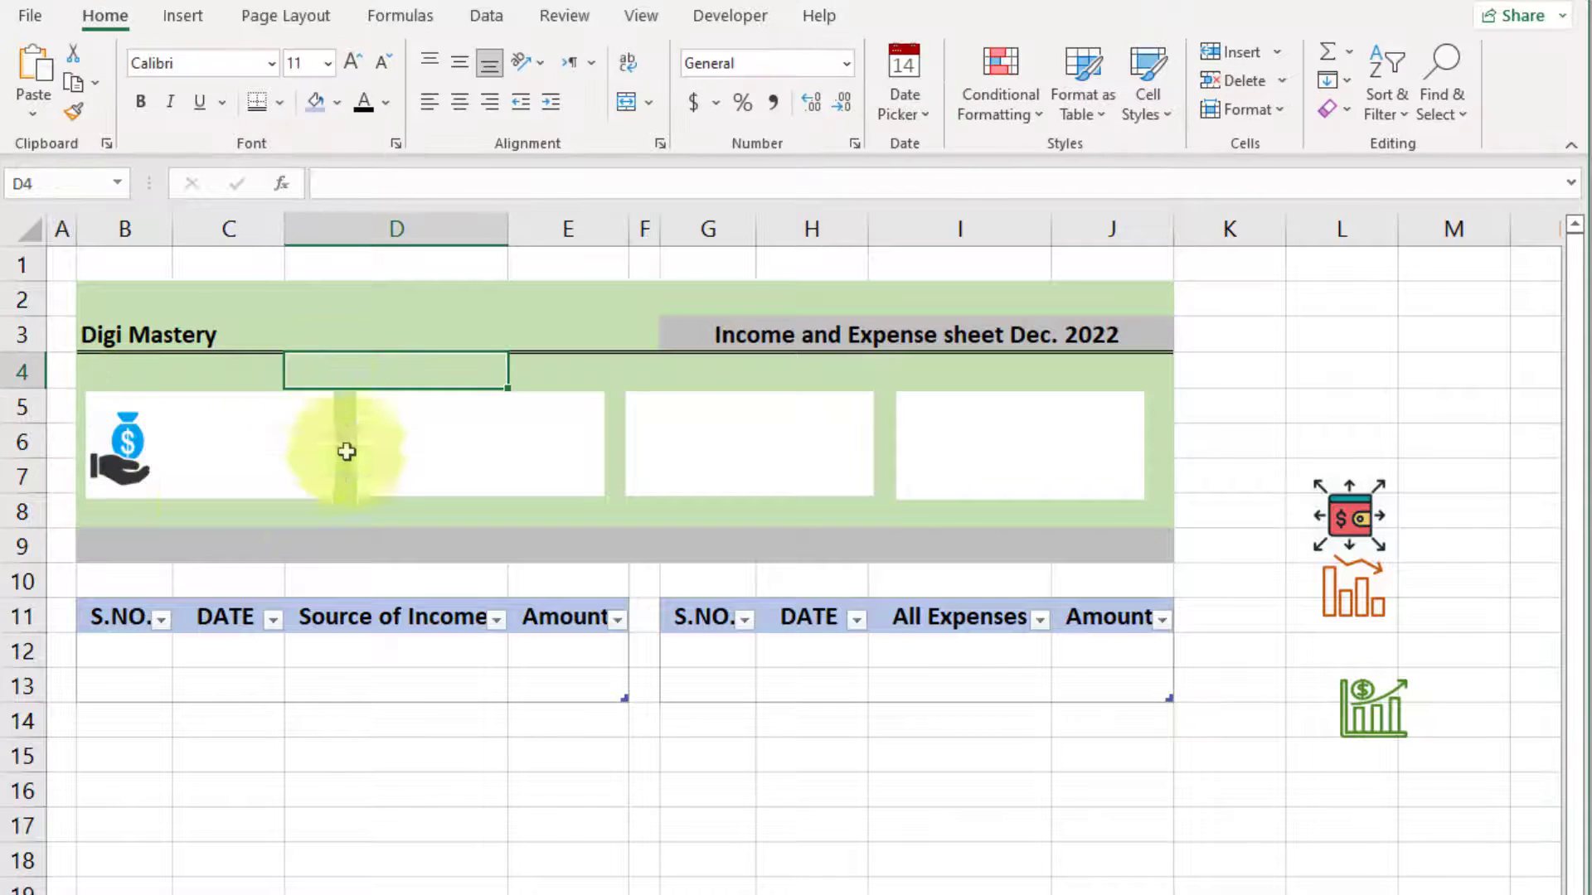
Recolor the hand-and-money-bag picture with Green, Accent color 6 Light
double_click(119, 451)
click(226, 54)
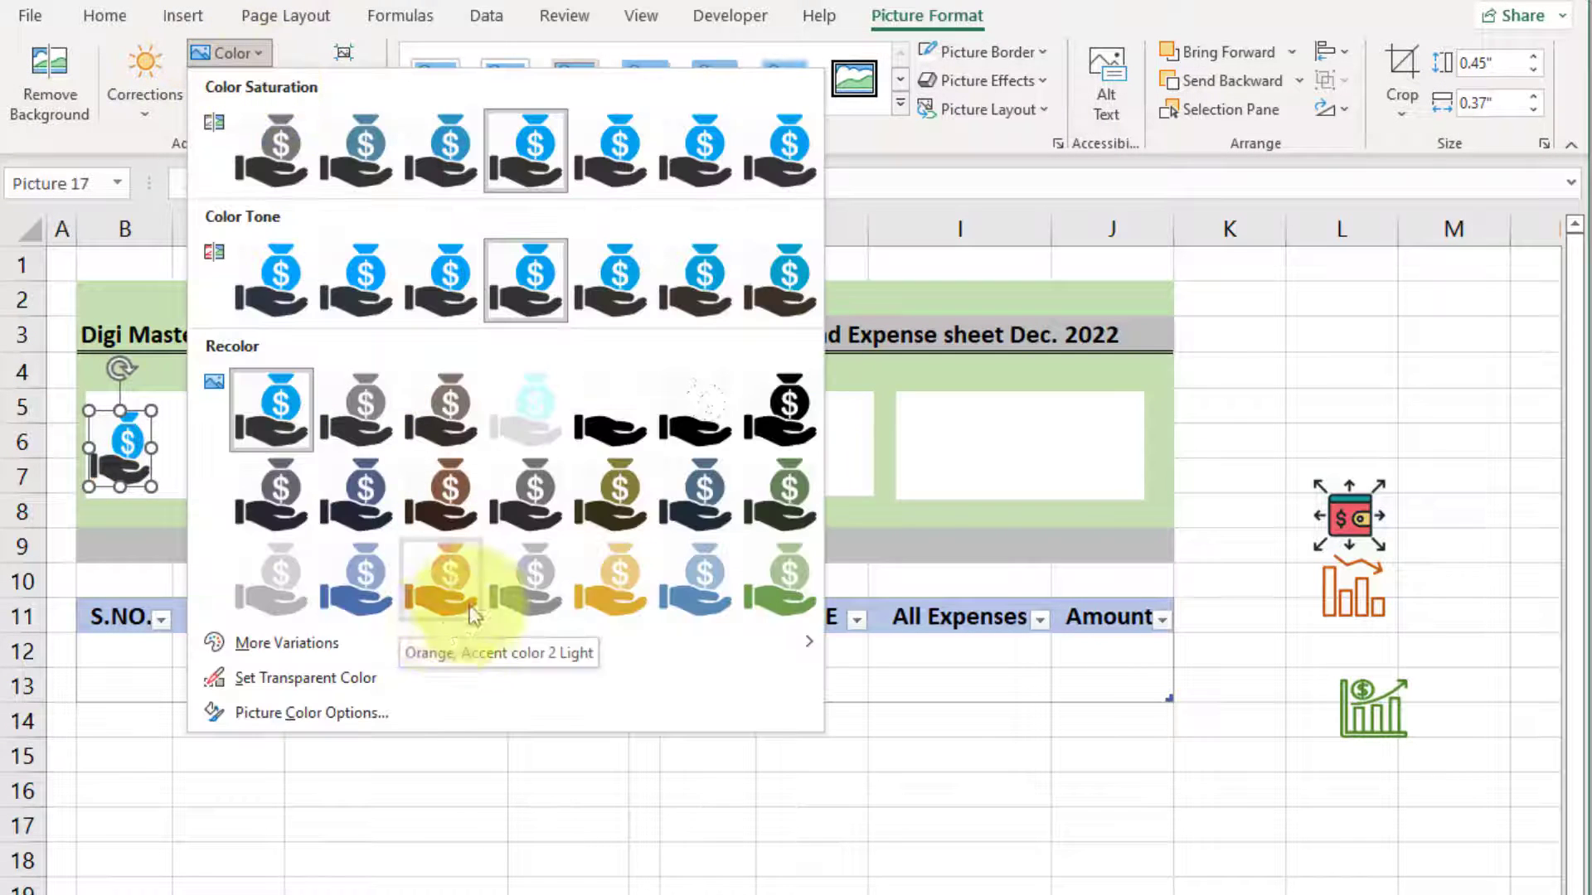
click(789, 580)
click(349, 469)
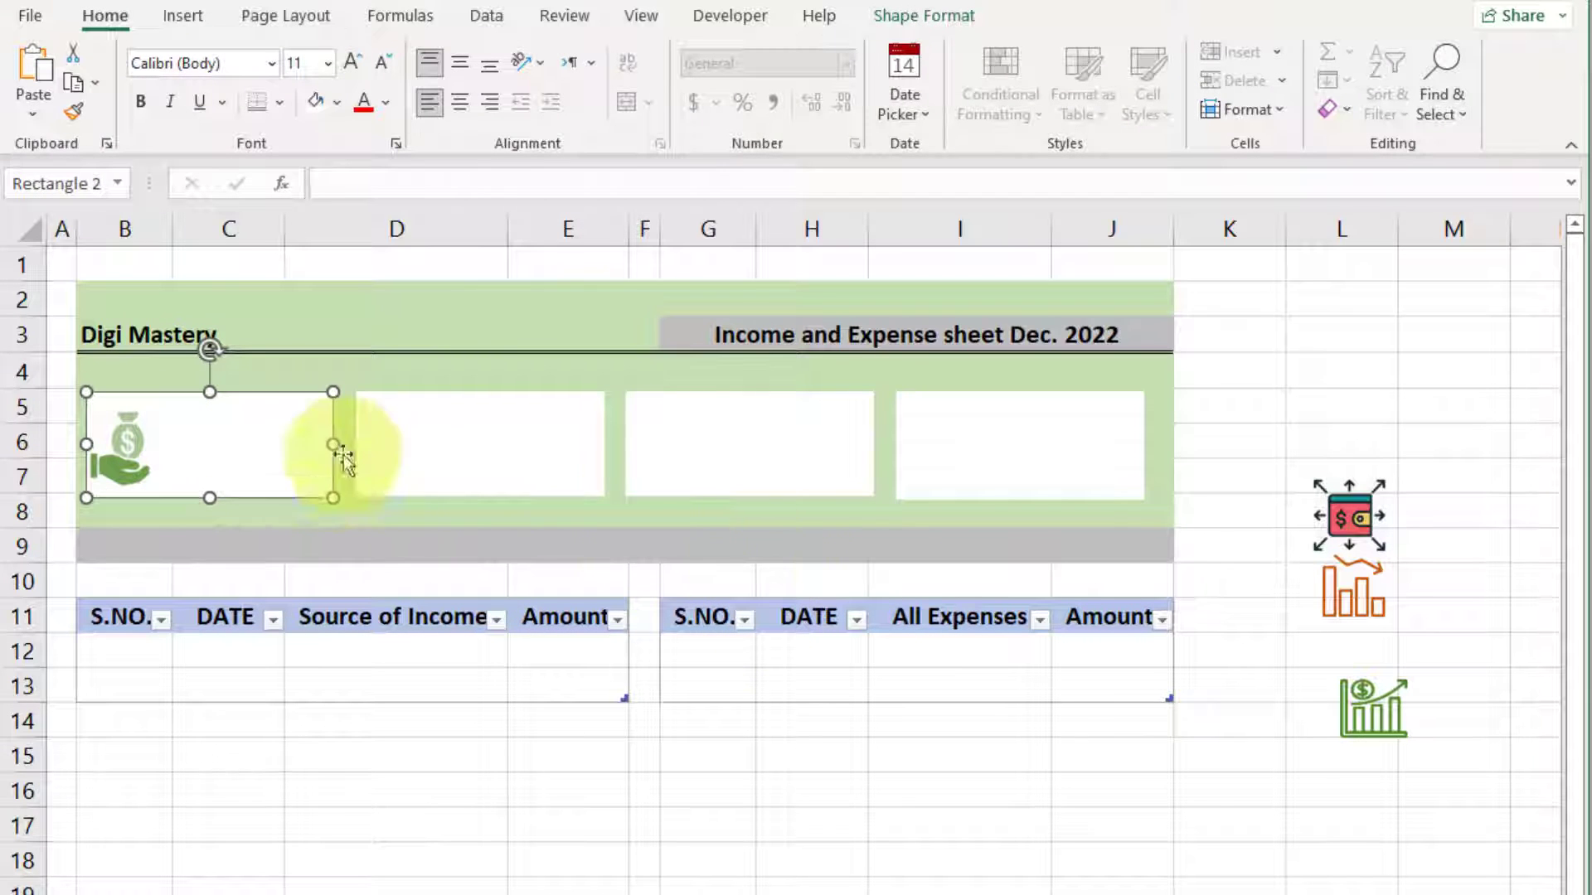
click(369, 460)
Place the red wallet picture at the left end of the second white box, sized about 0.3" by 0.3"
drag(1354, 521, 387, 454)
click(398, 460)
click(184, 15)
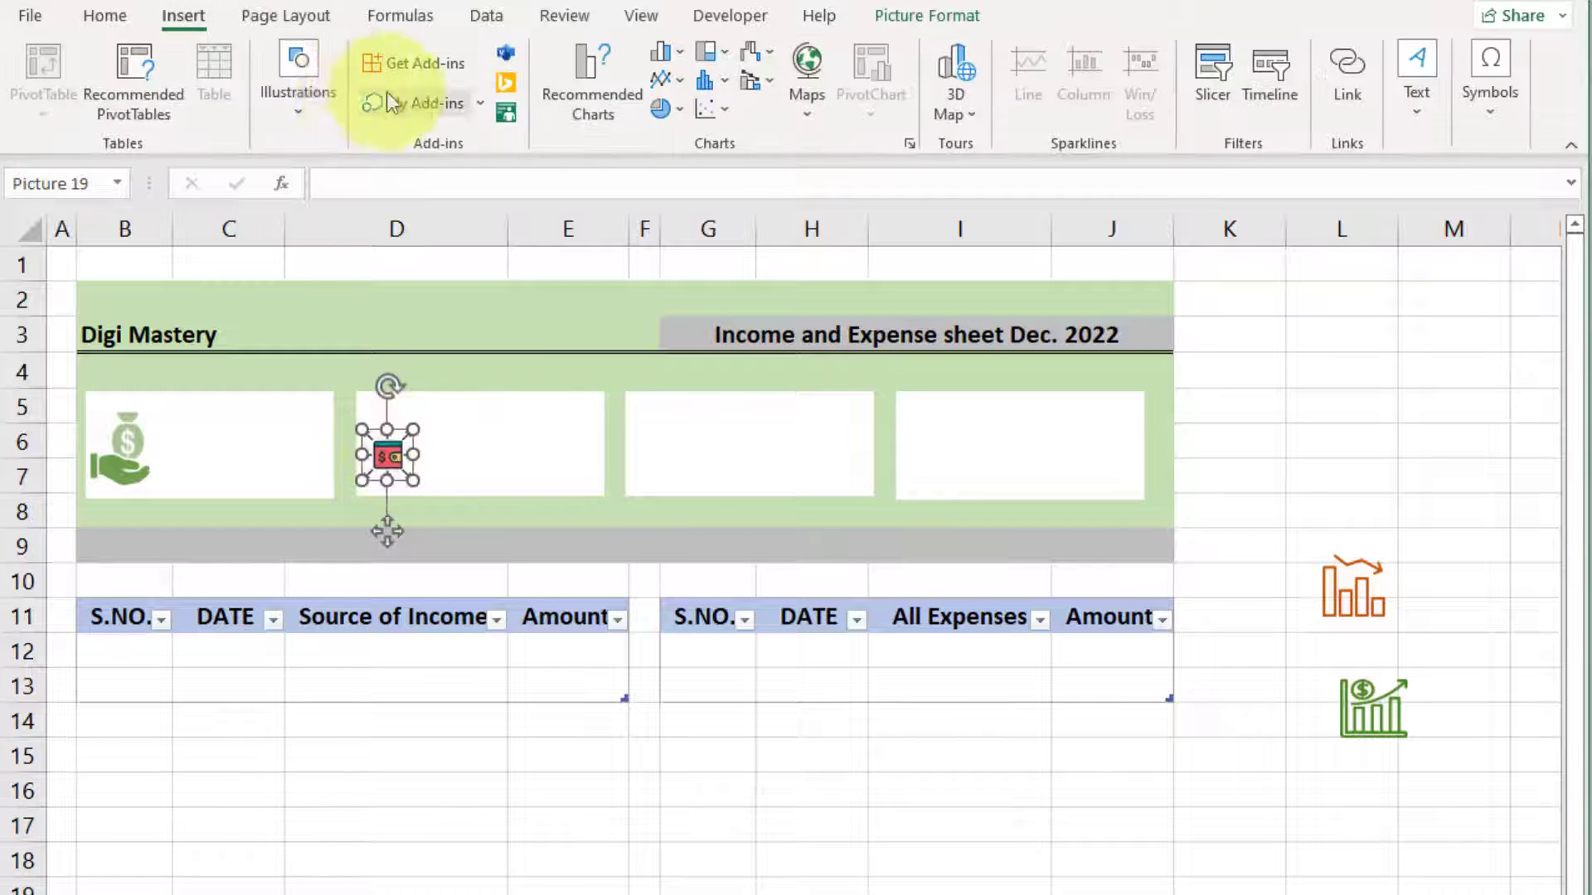
click(105, 15)
click(927, 15)
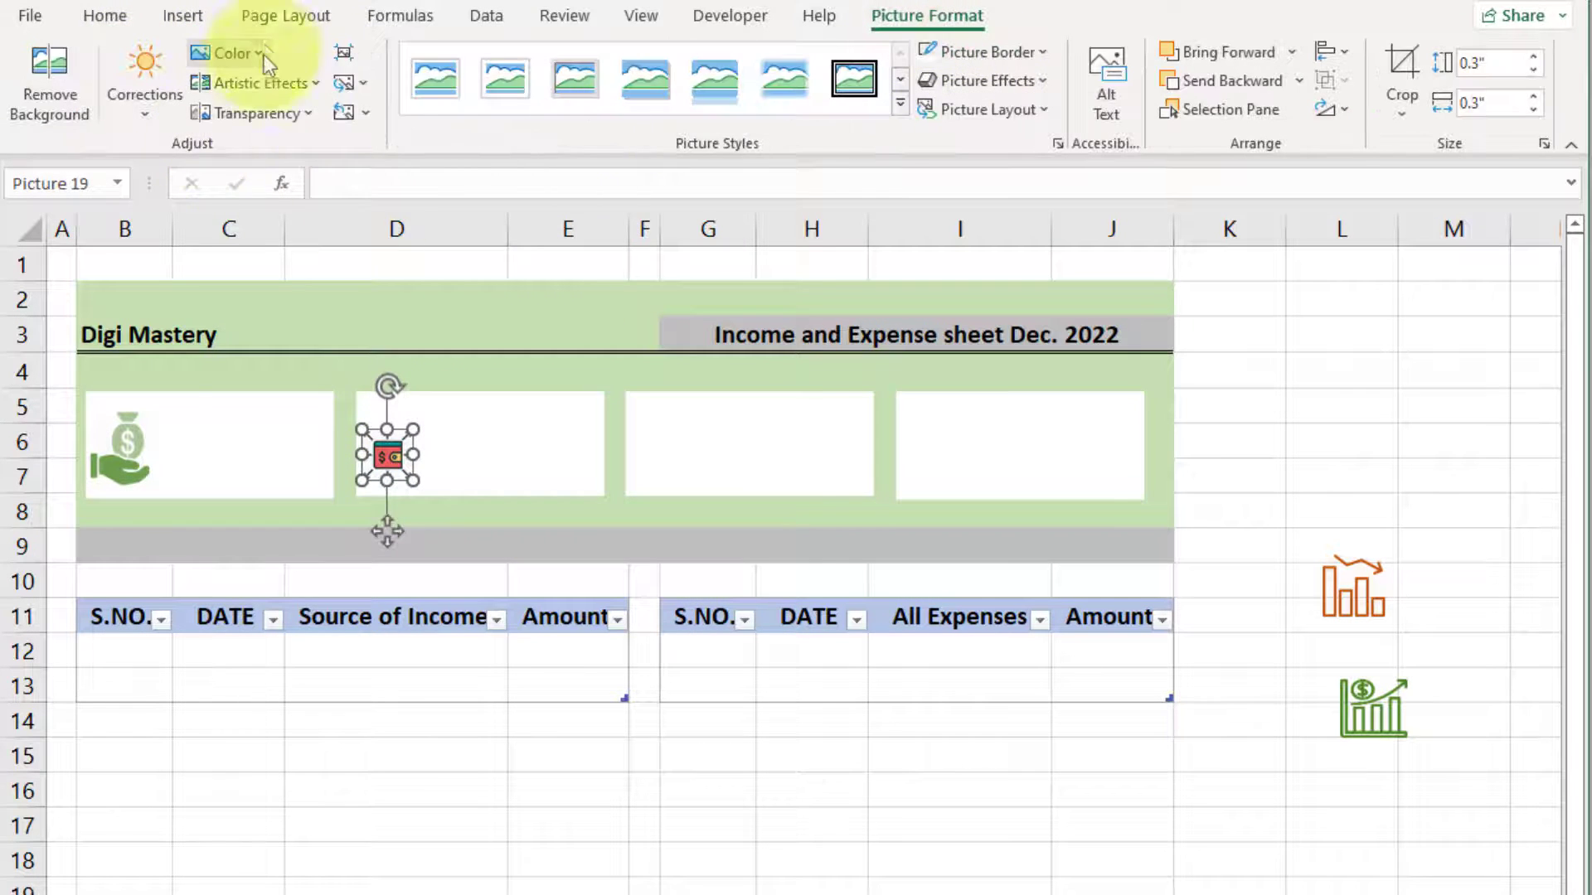
Recolor the wallet picture in the second white box with Blue, Accent color 1 Light
click(264, 55)
mouse_move(700, 655)
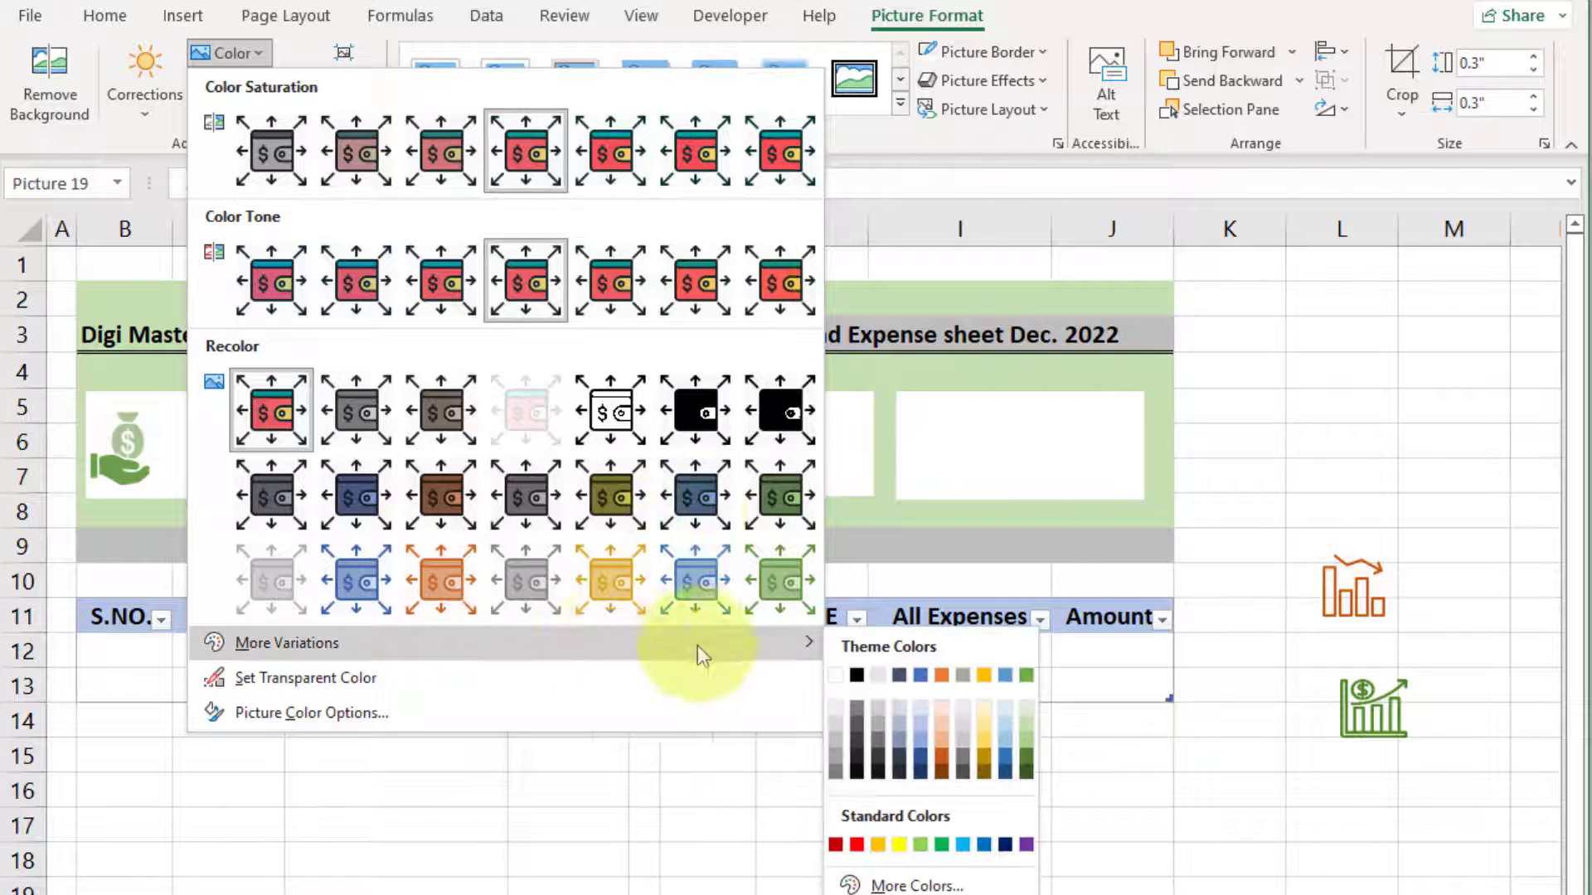
click(365, 590)
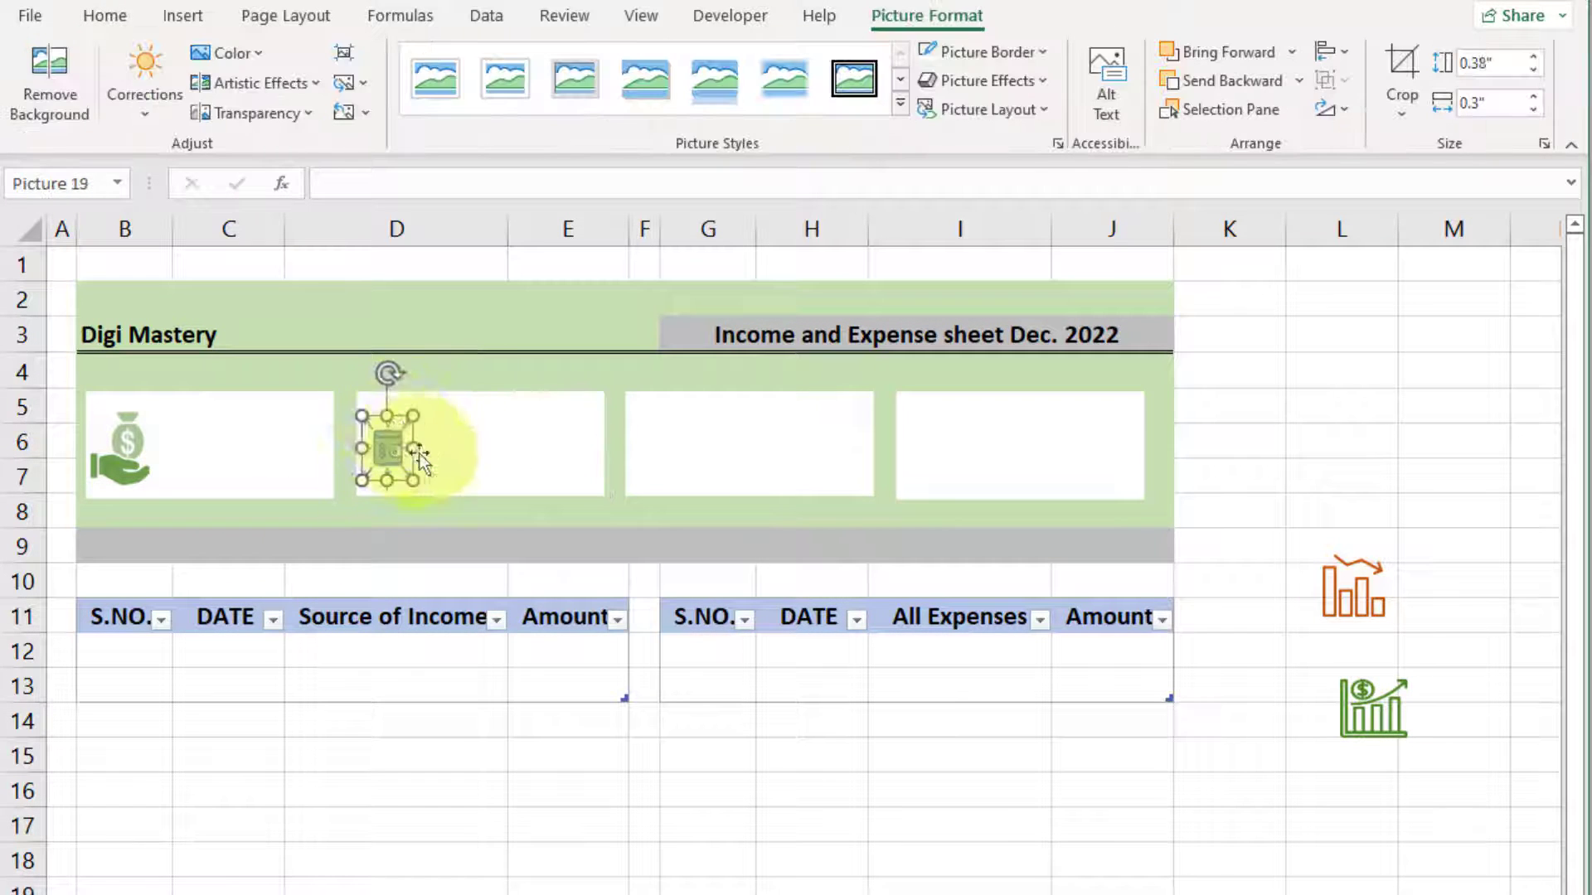
key(ctrl+z)
Place the green rising chart picture in the third white box and the orange falling chart picture in the fourth
click(1369, 738)
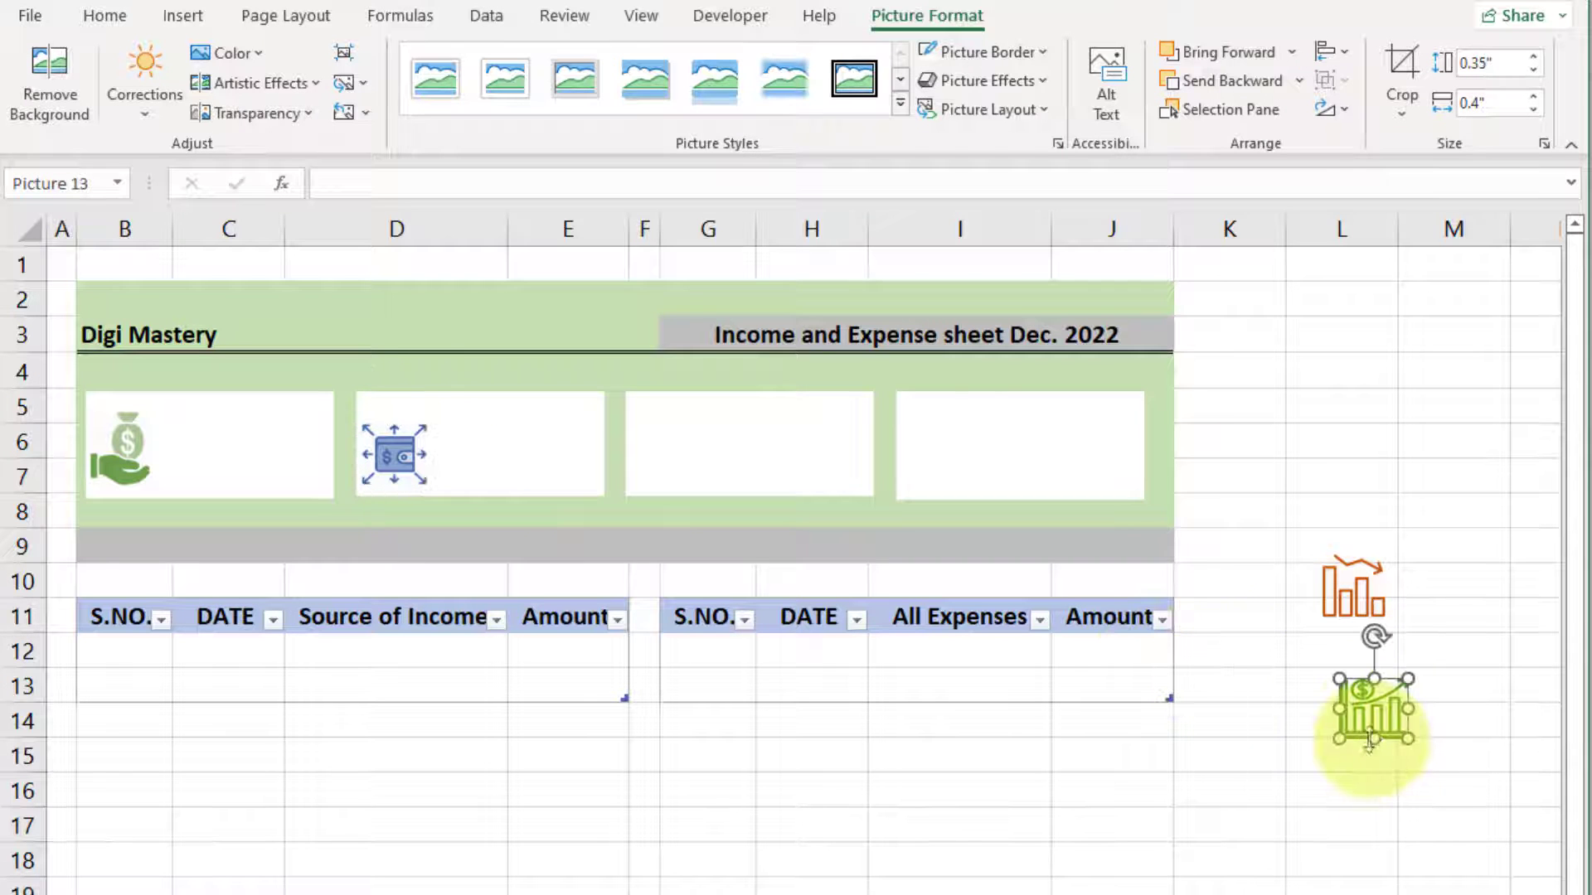
drag(1370, 741, 667, 473)
drag(1338, 597, 920, 468)
click(1352, 629)
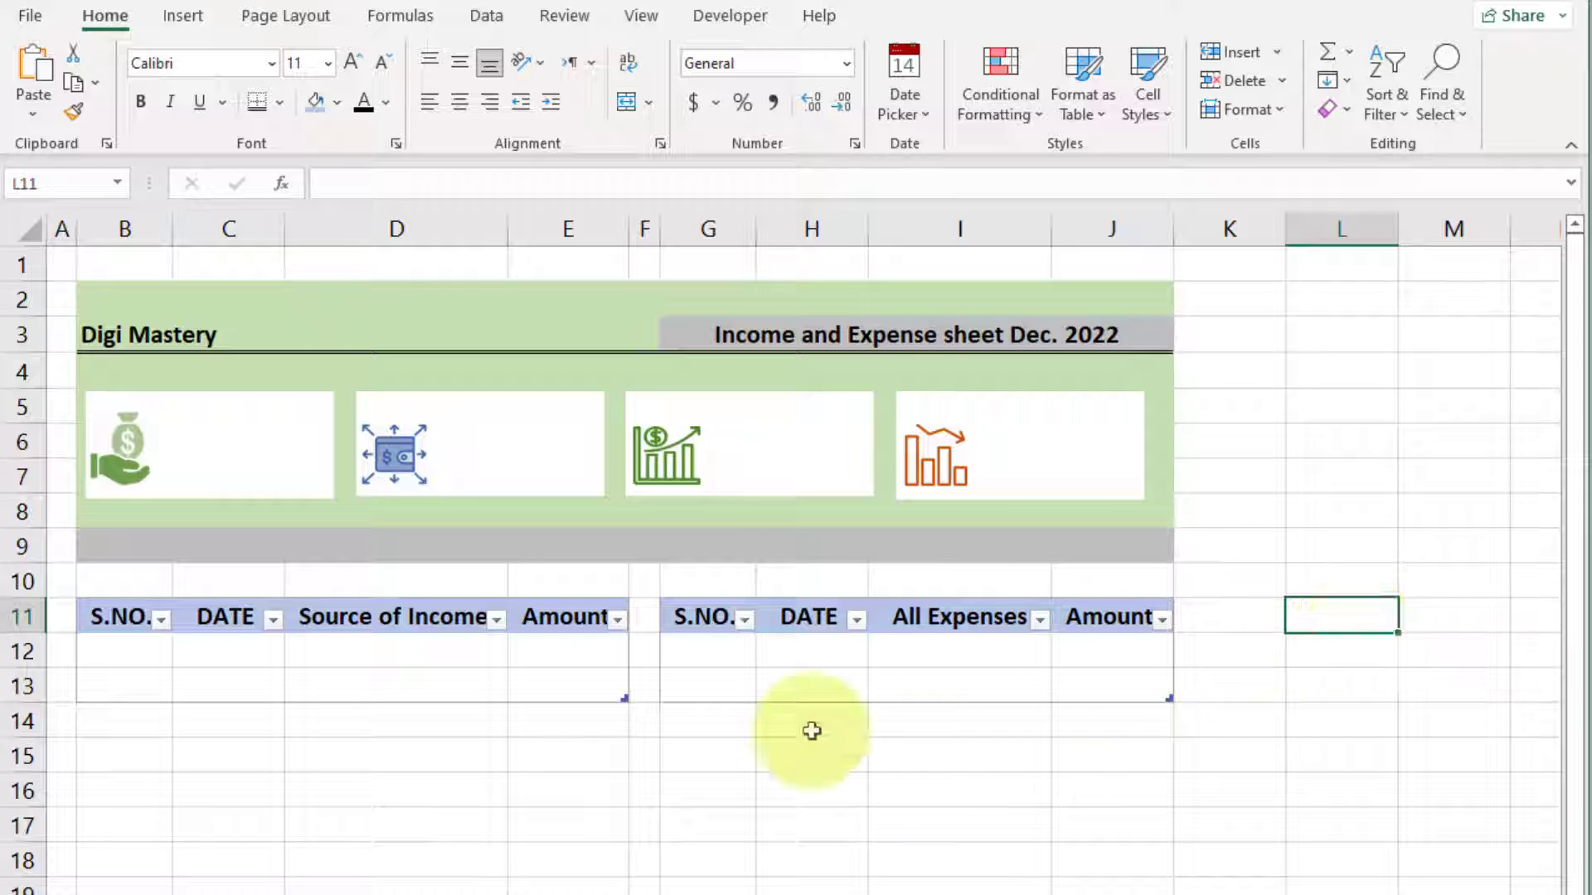
Draw a rectangle about 0.2" high by 0.89" wide beside the money-bag icon in the first white box
click(186, 21)
click(308, 120)
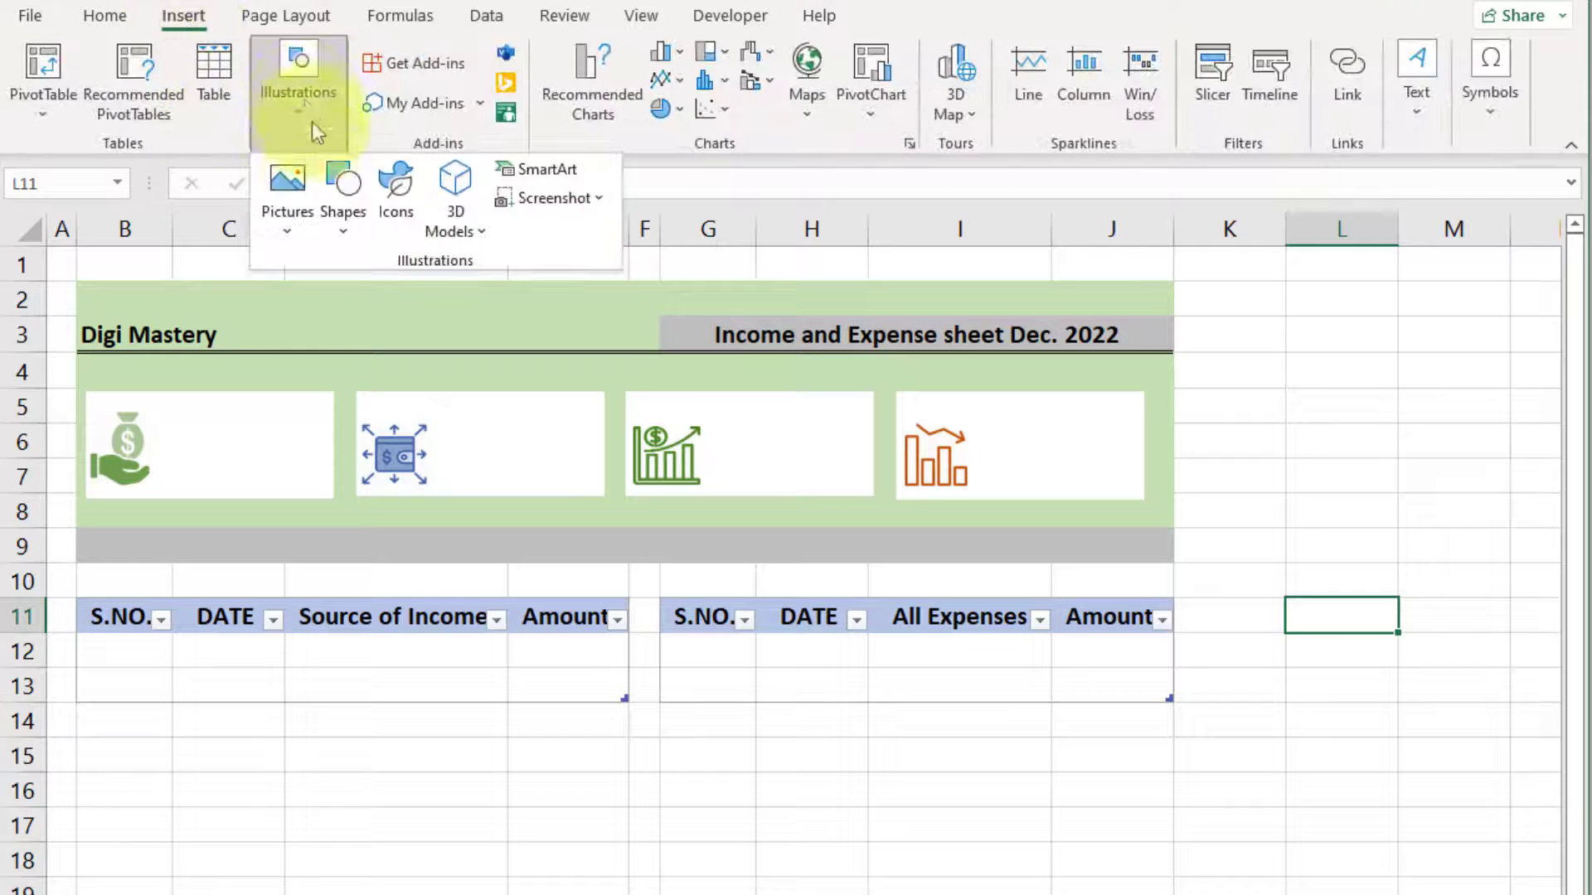
click(335, 199)
click(406, 303)
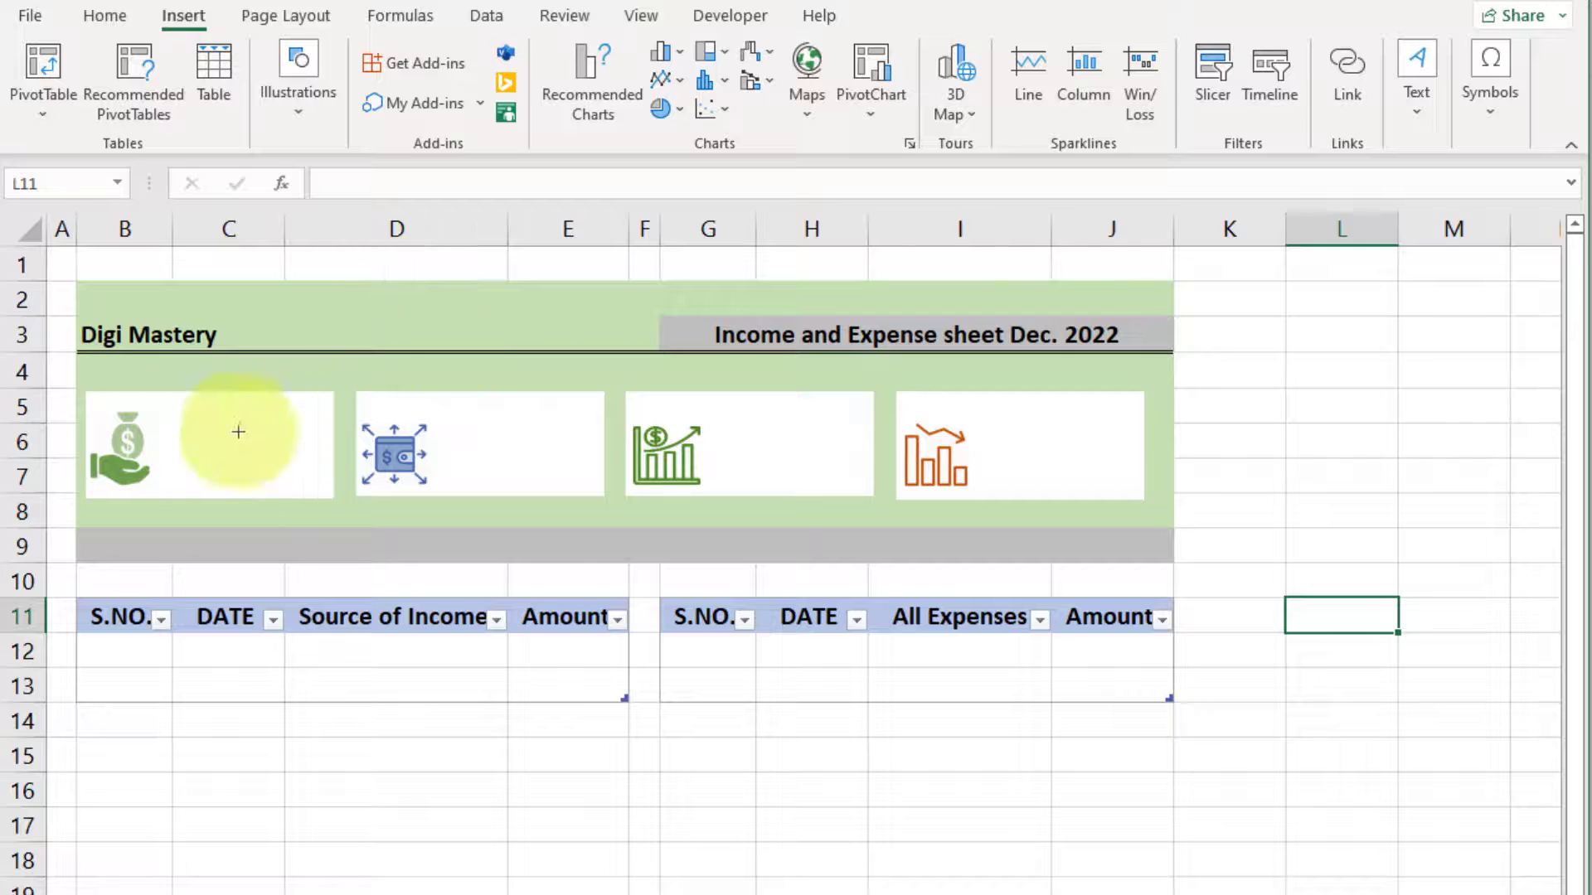
drag(164, 400, 313, 436)
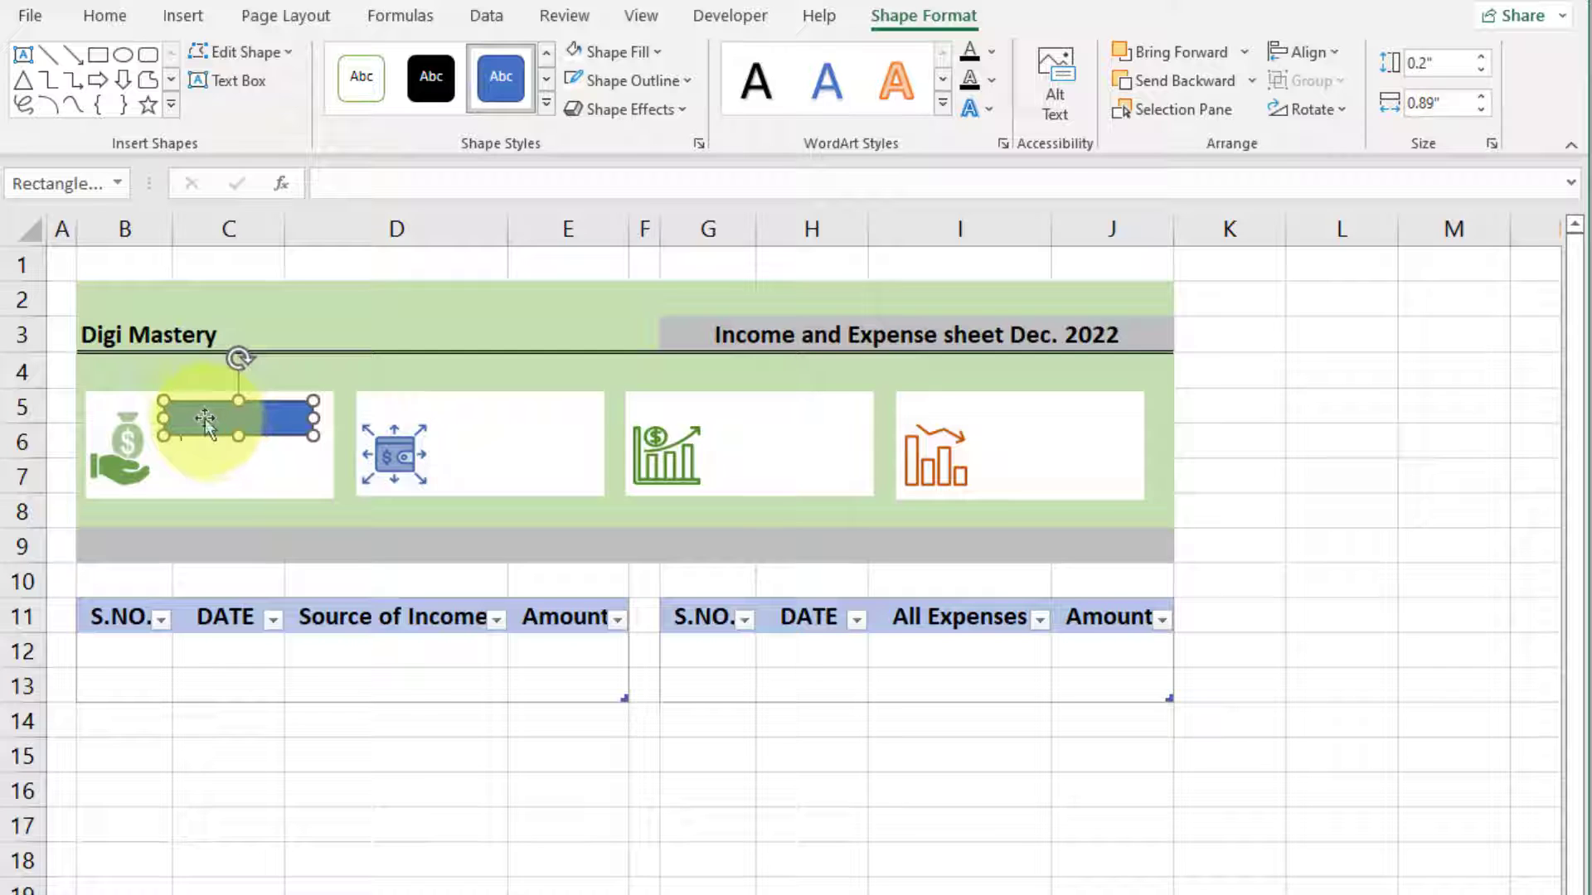
Enter the text Total Income in the rectangle and resize it to about 0.25" high by 1.05" wide
text(Total In)
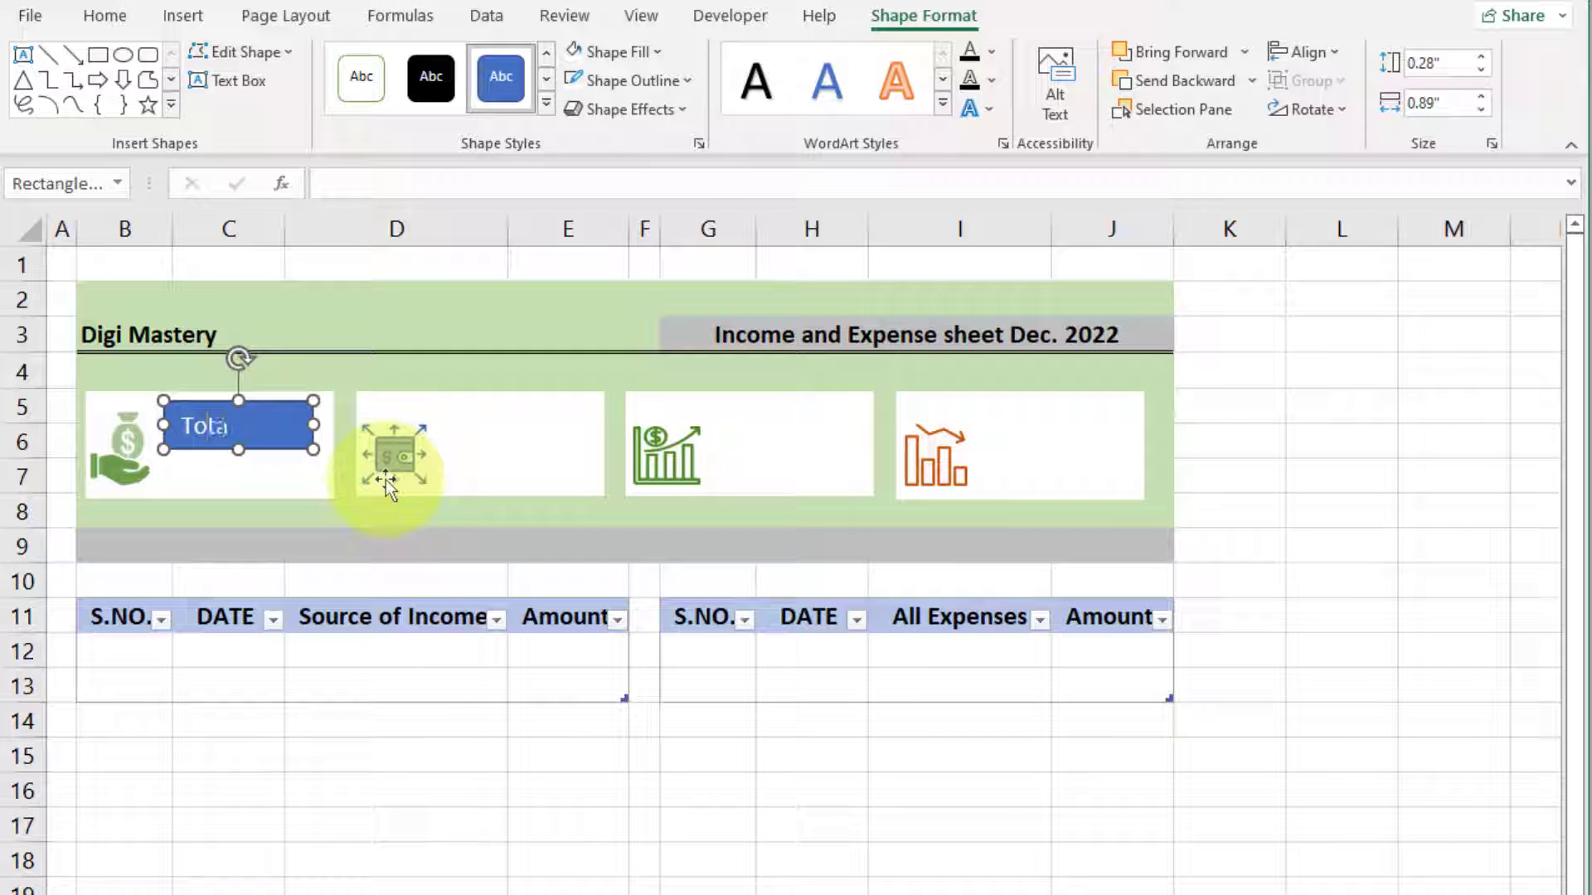
key(BackSpace)
text(Income)
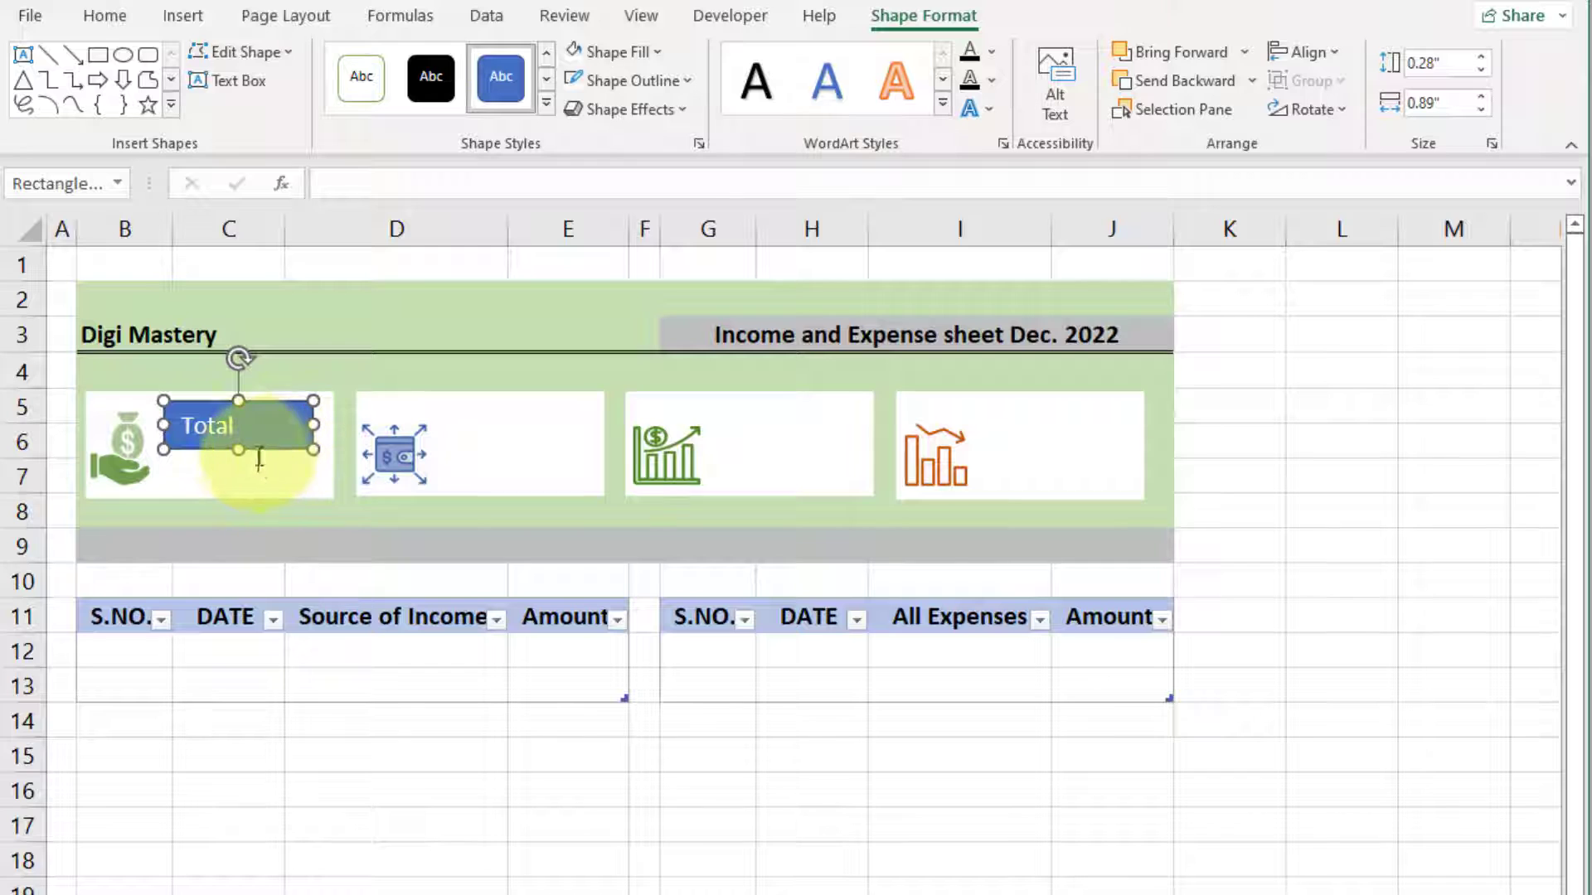
drag(315, 424, 289, 402)
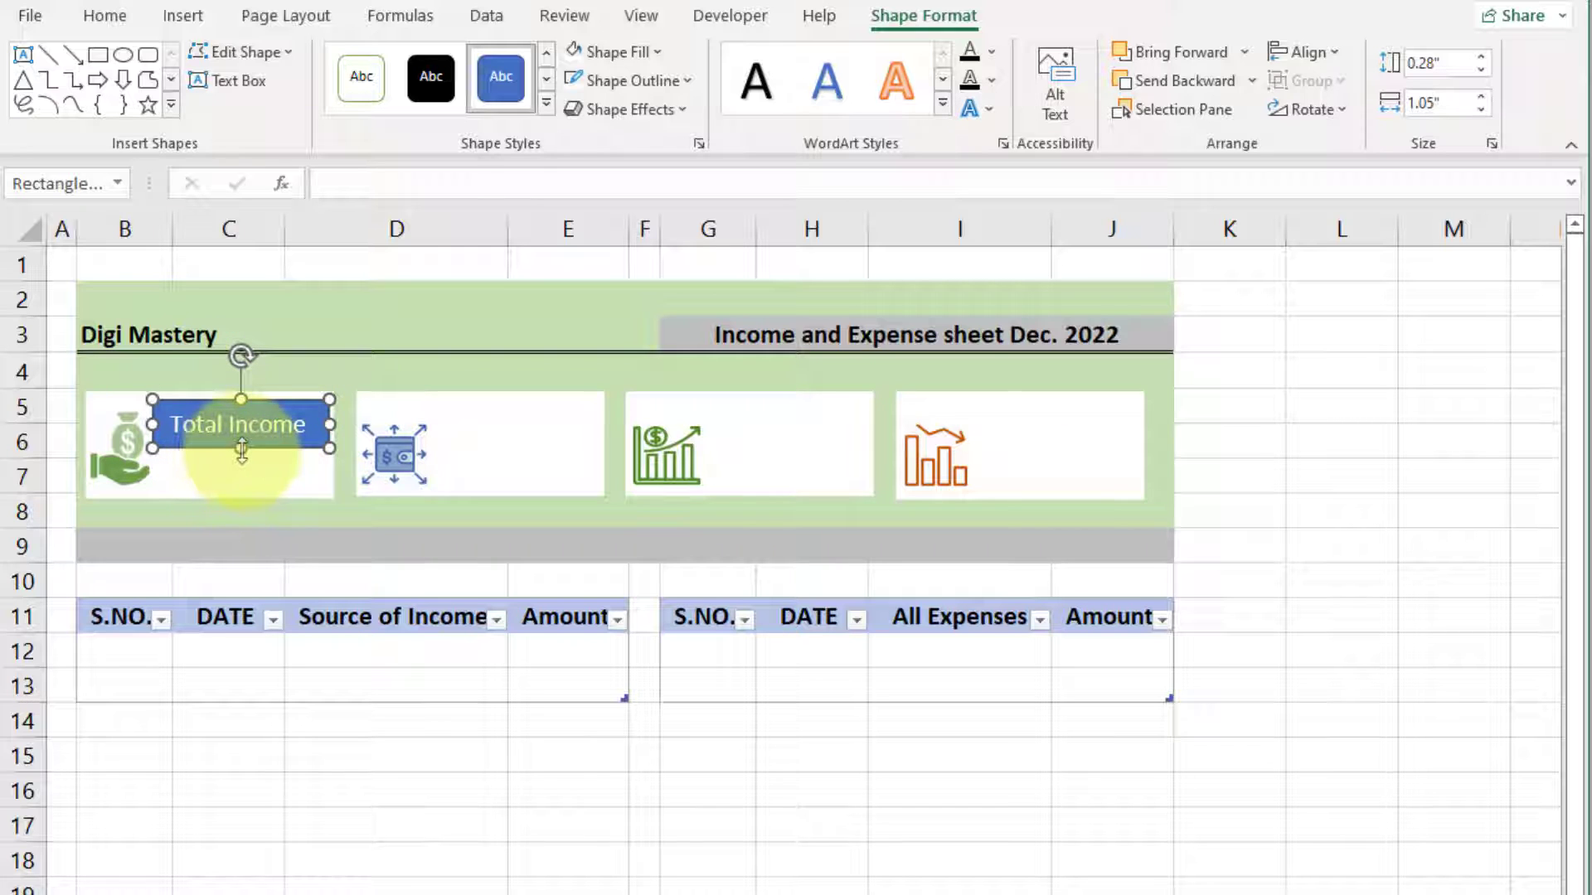
drag(241, 450, 172, 427)
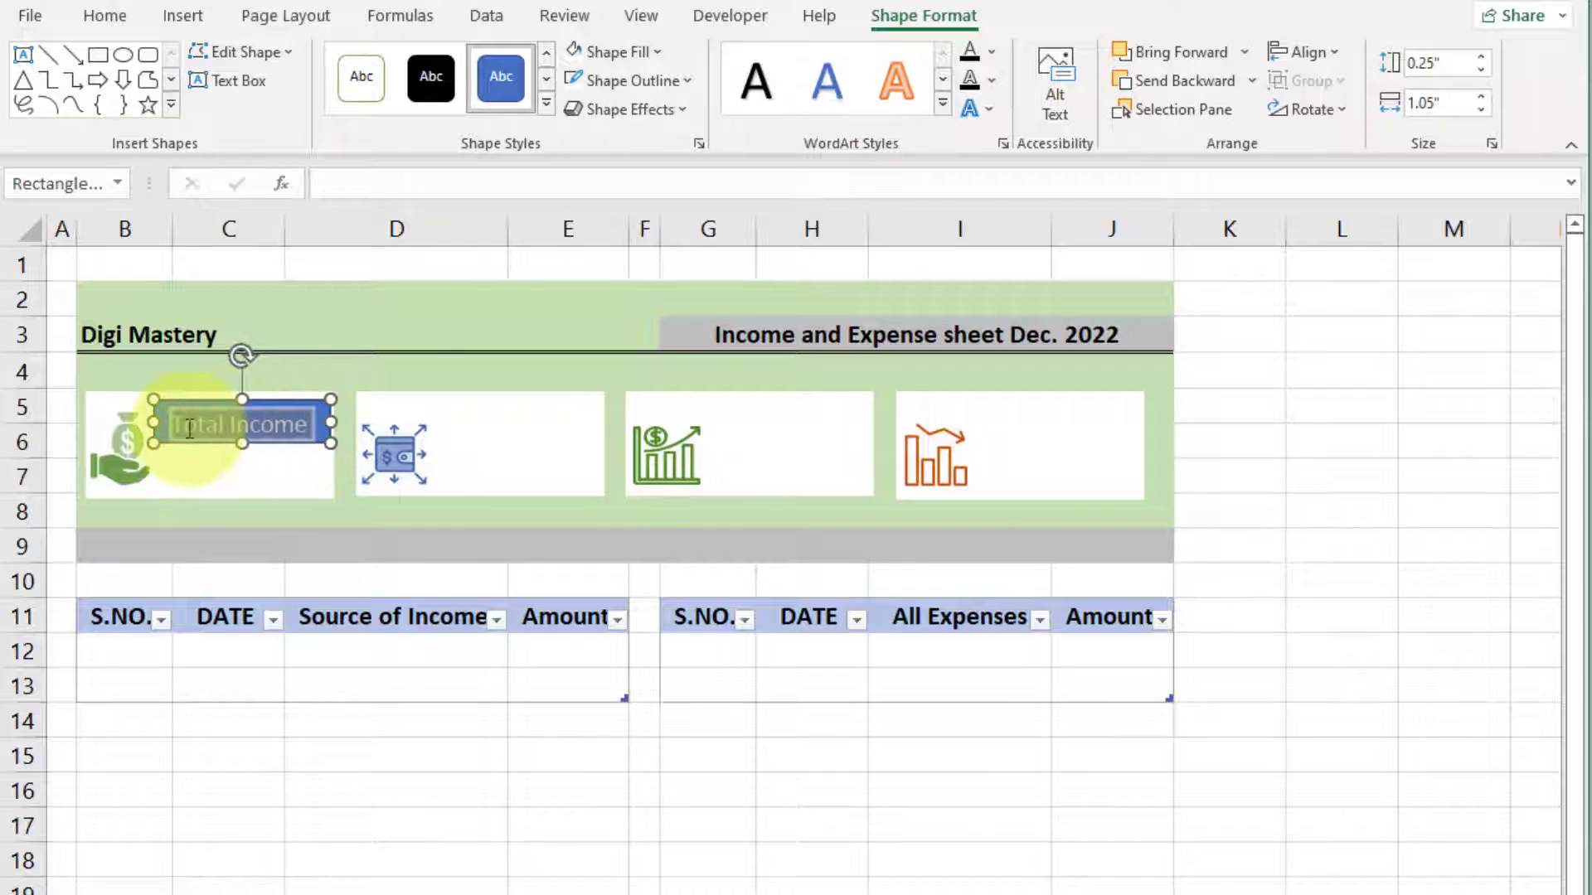
Make the Total Income text bold and dark green
click(101, 17)
click(336, 101)
click(386, 101)
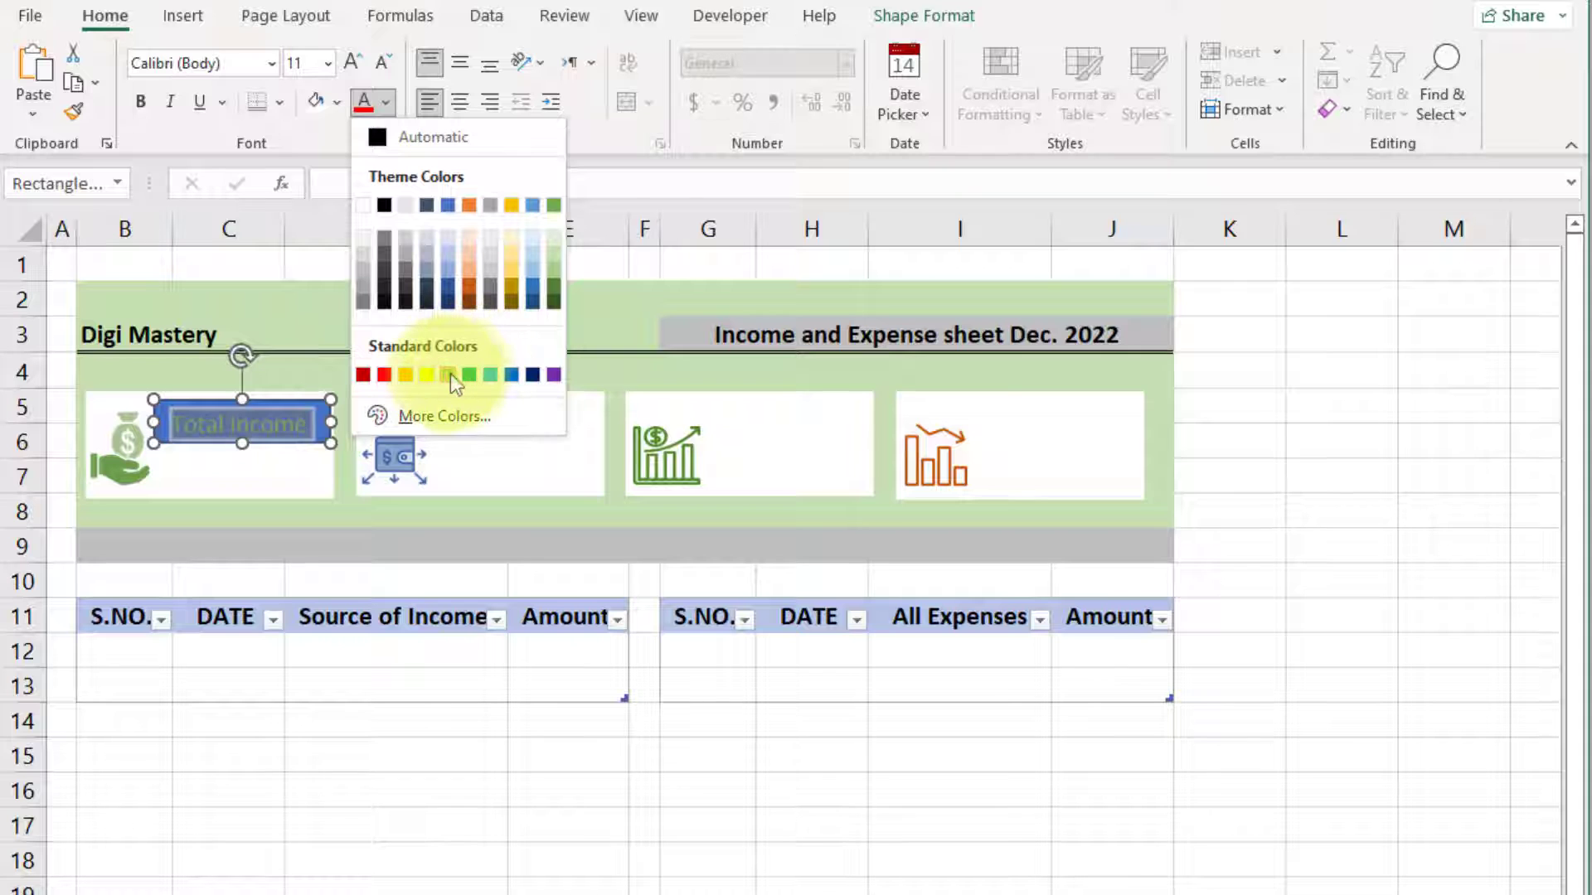
click(554, 298)
Remove the fill and outline of the Total Income label and move it to the upper edge of the first white box
click(933, 16)
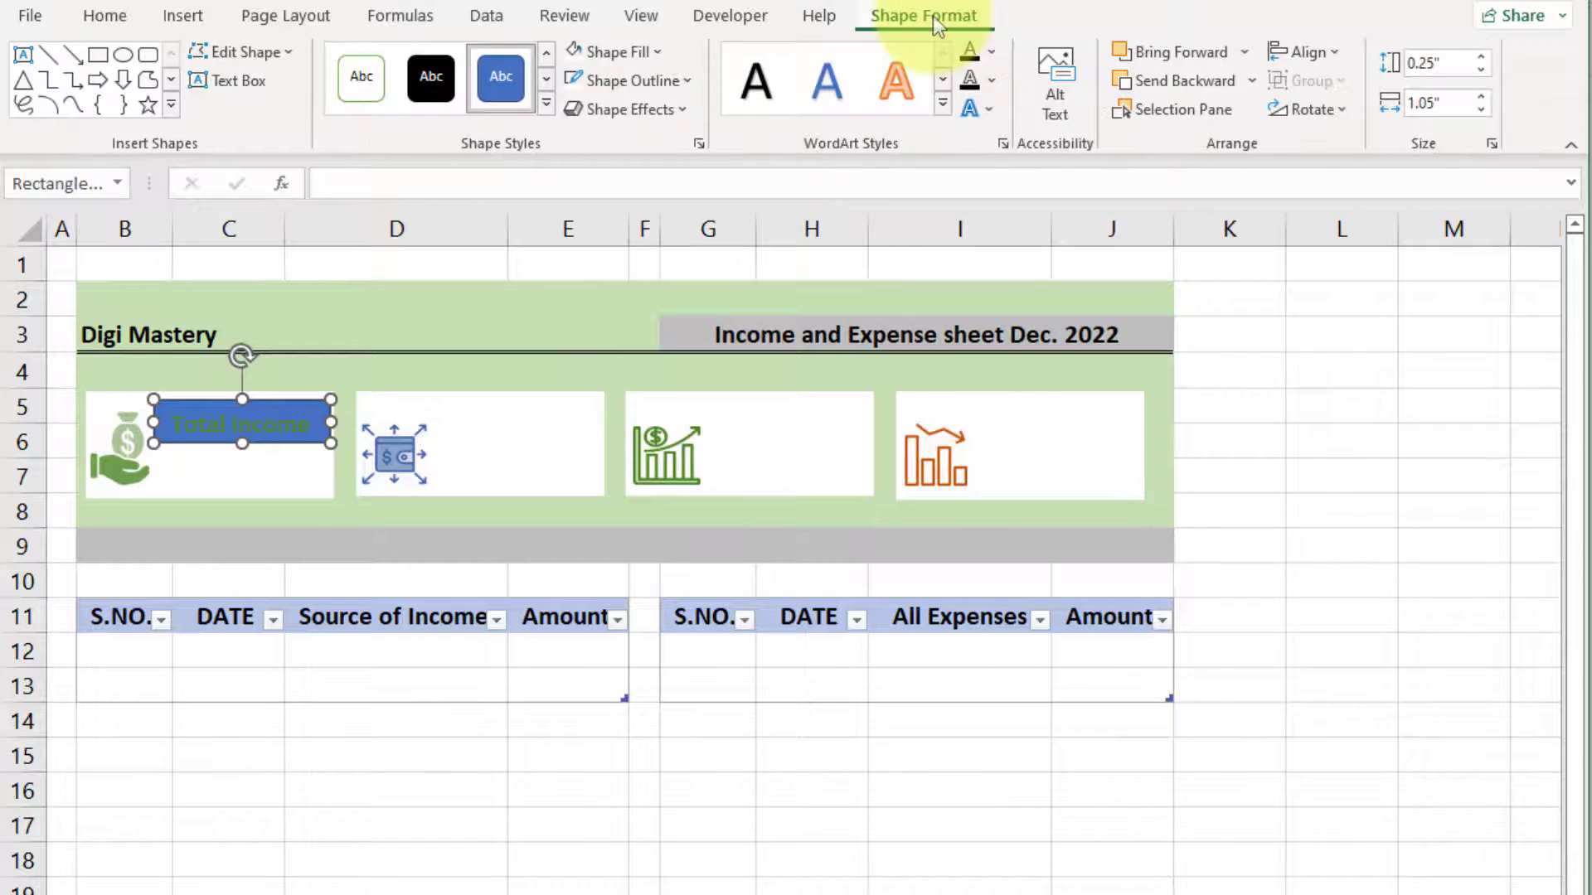
click(656, 53)
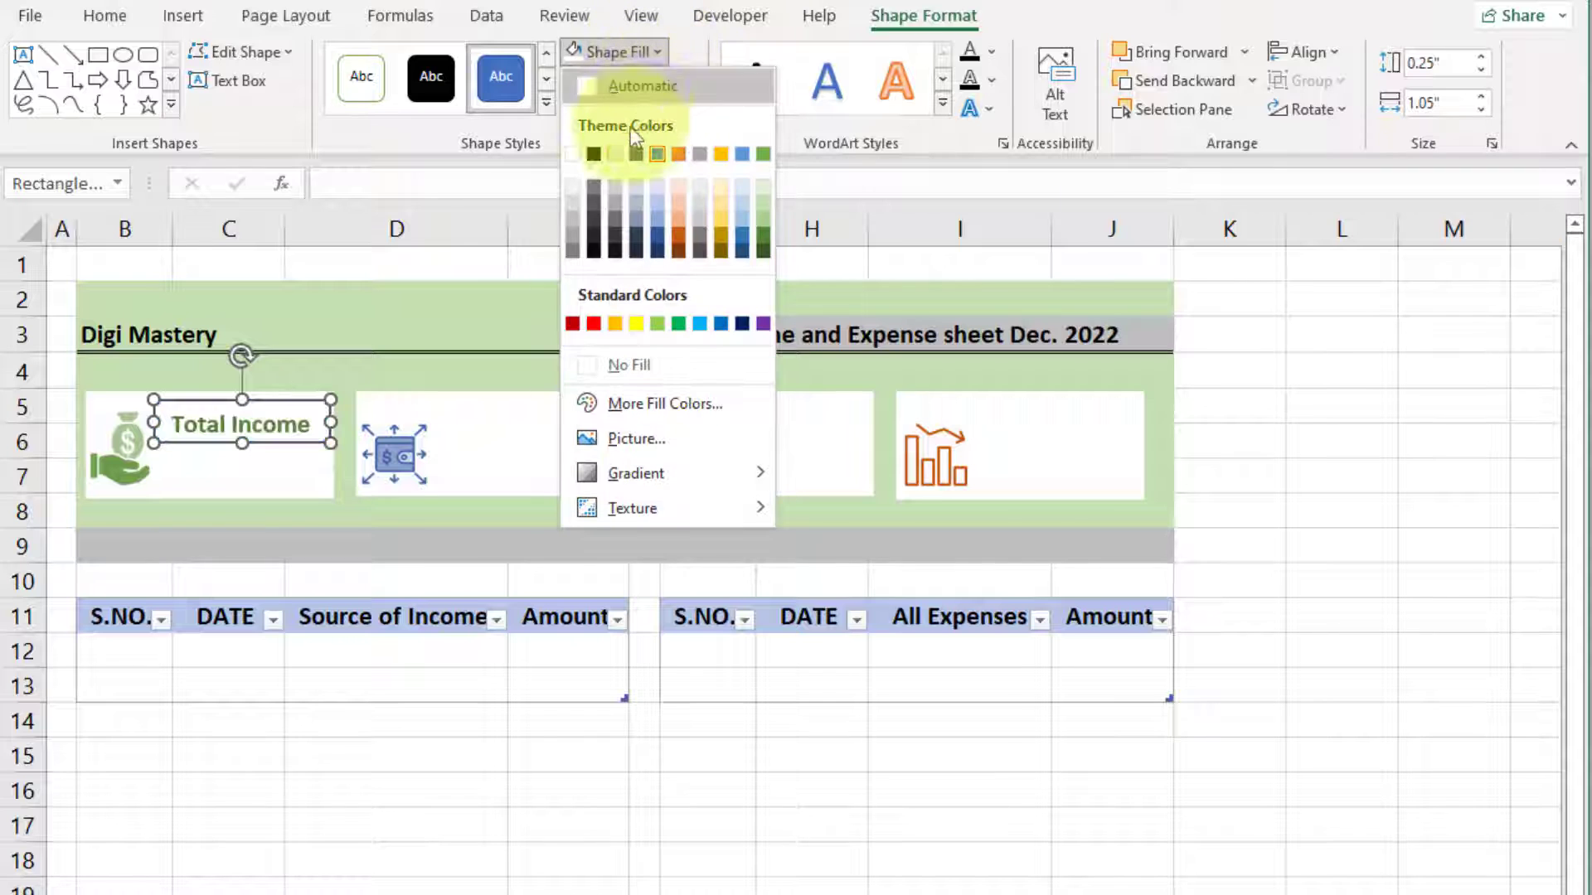
click(596, 366)
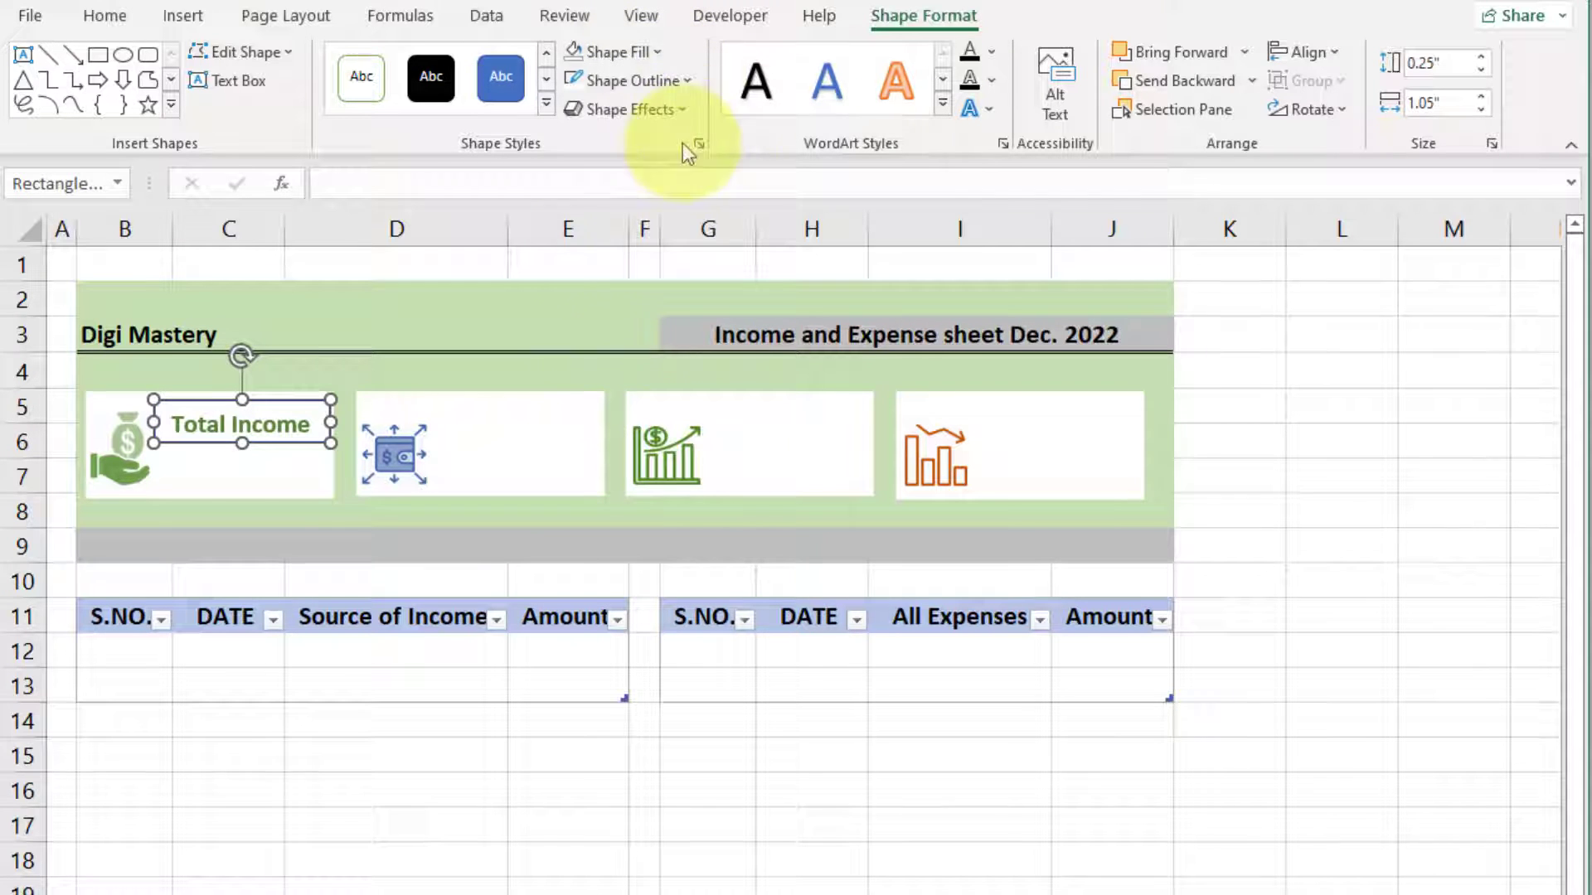
click(688, 83)
click(589, 395)
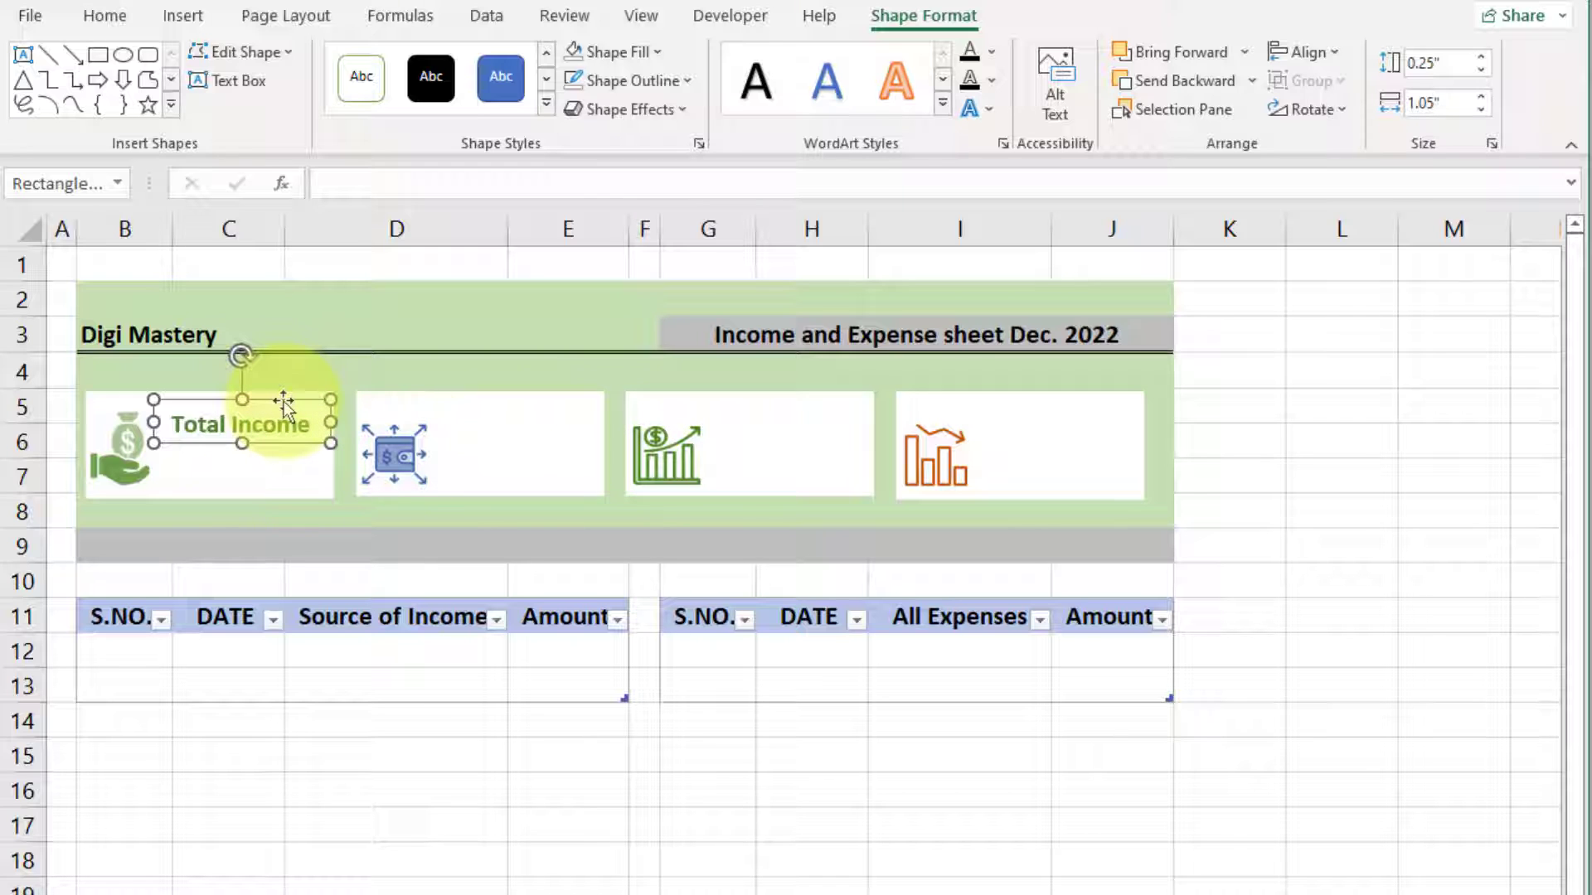
drag(282, 399, 302, 393)
click(417, 316)
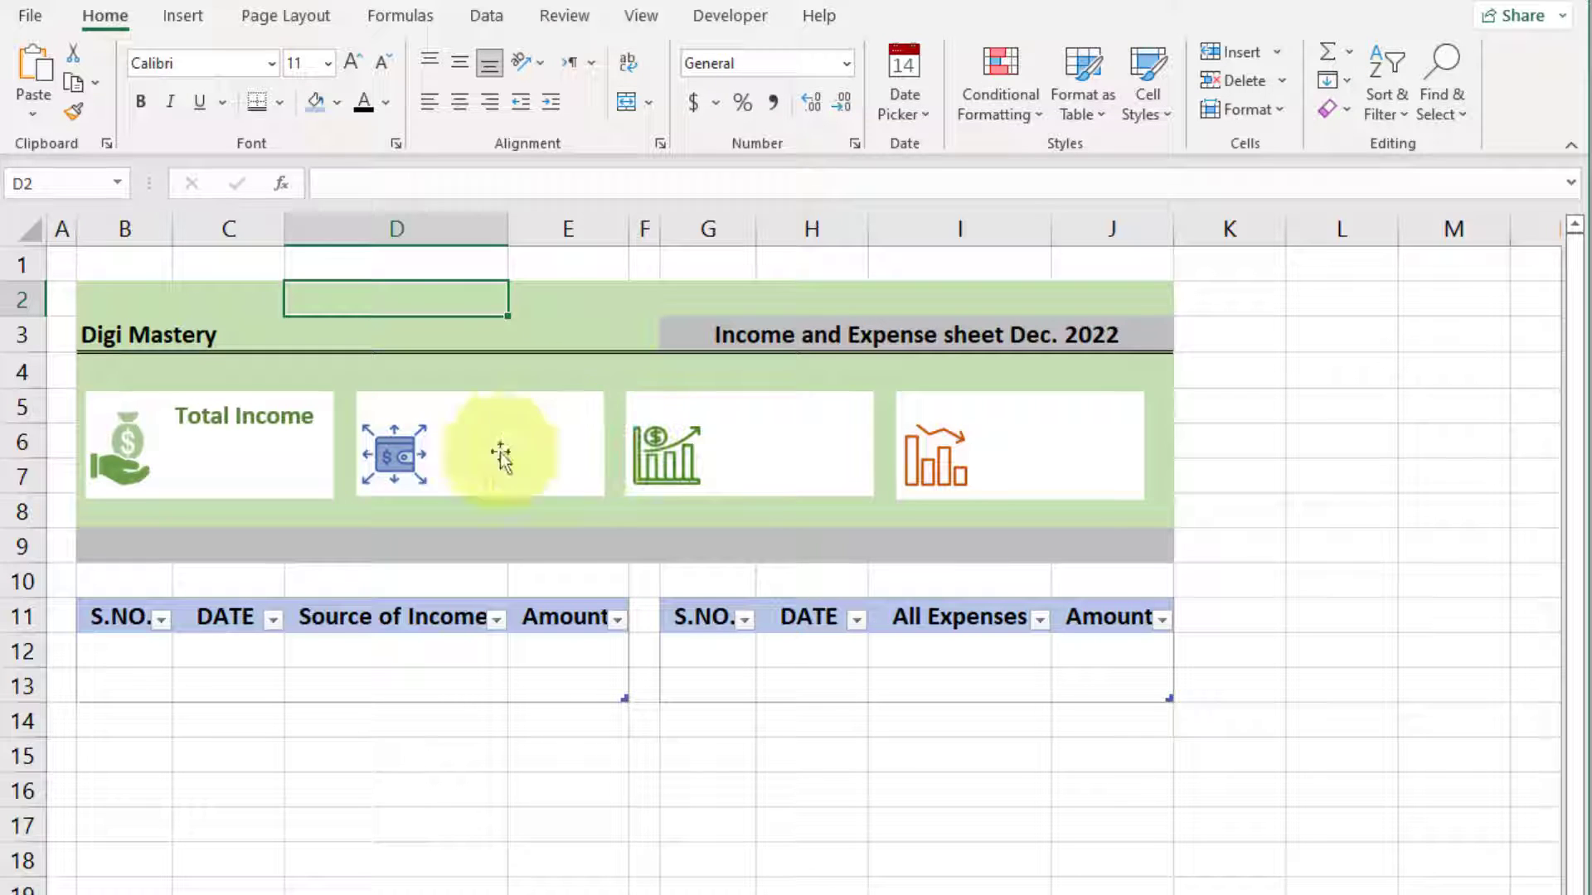
Copy the Total Income label into the other three white boxes and reword the second box's copy as Total Expense
click(302, 415)
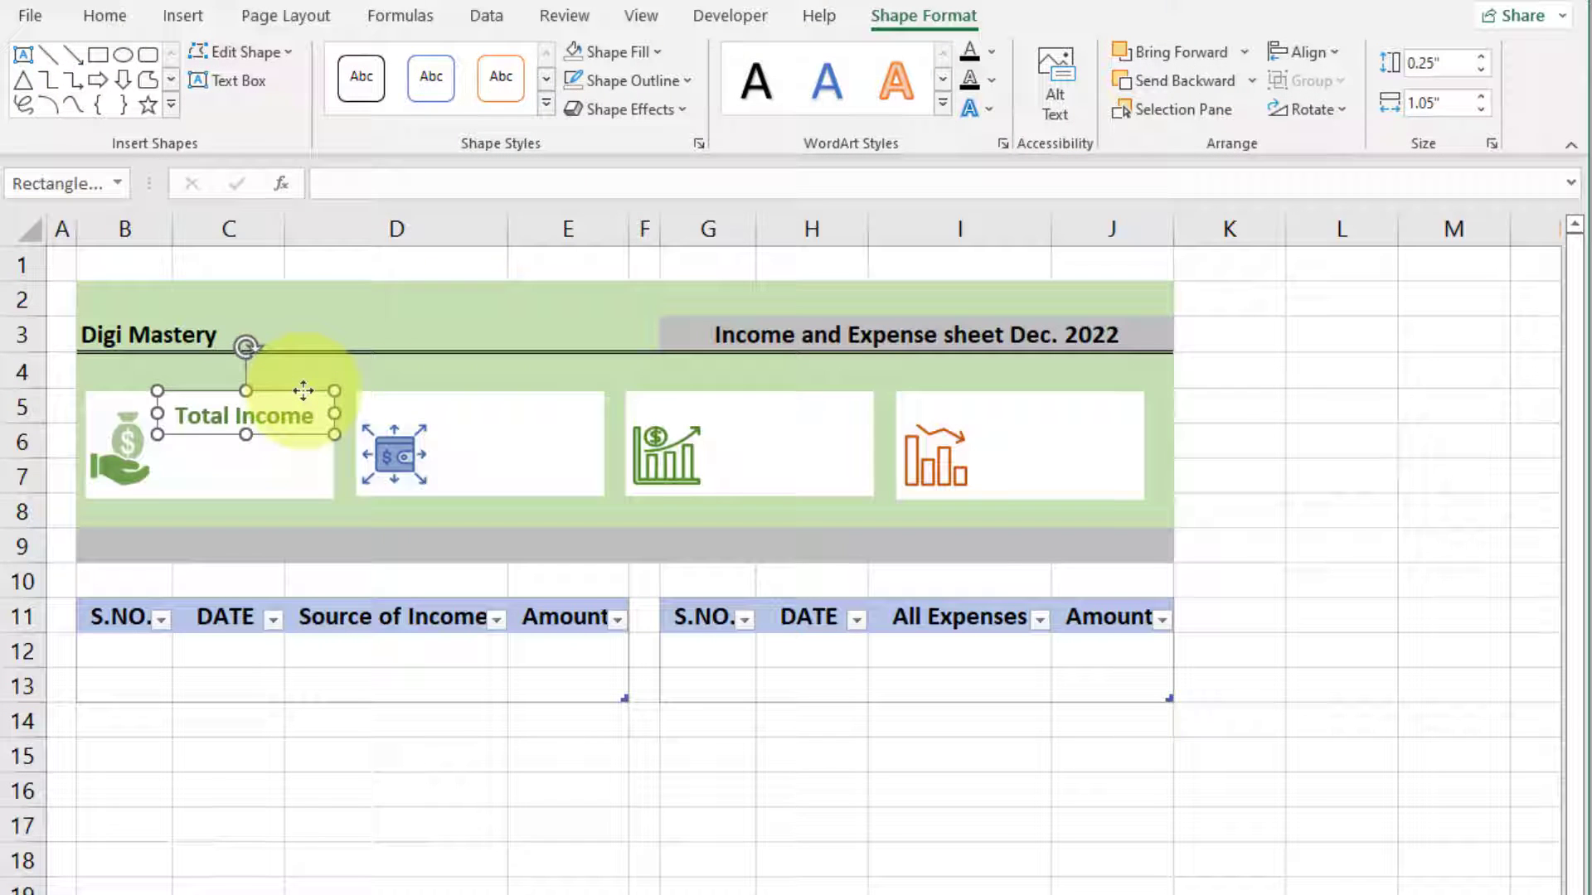
drag(302, 389, 1113, 393)
click(590, 418)
key(BackSpace)
key(BackSpace)
key(BackSpace)
key(BackSpace)
key(BackSpace)
key(BackSpace)
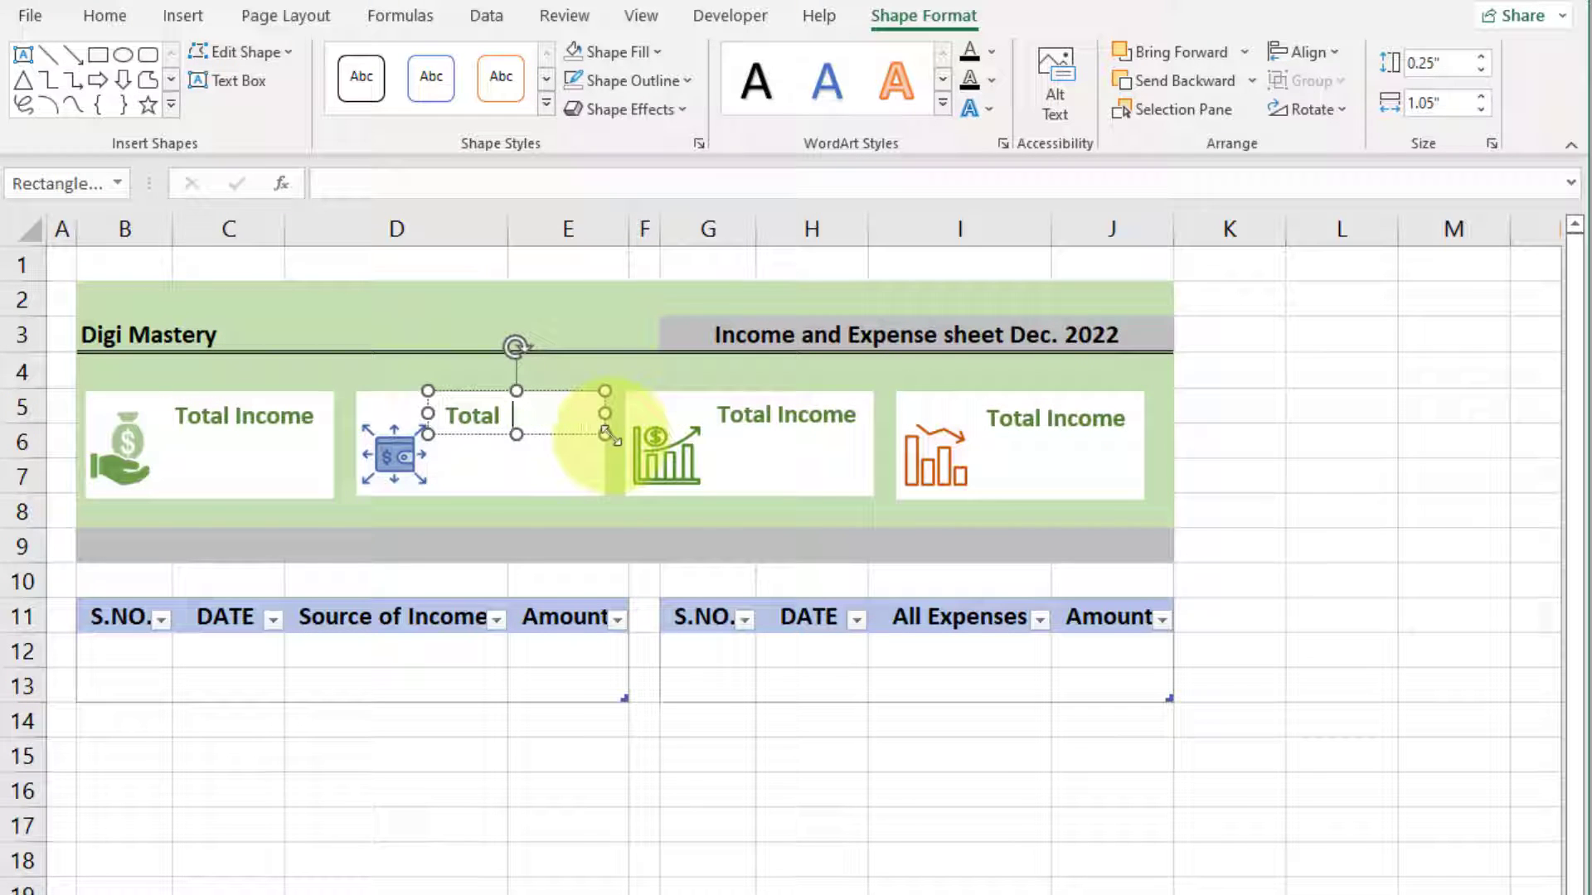
text(Expense)
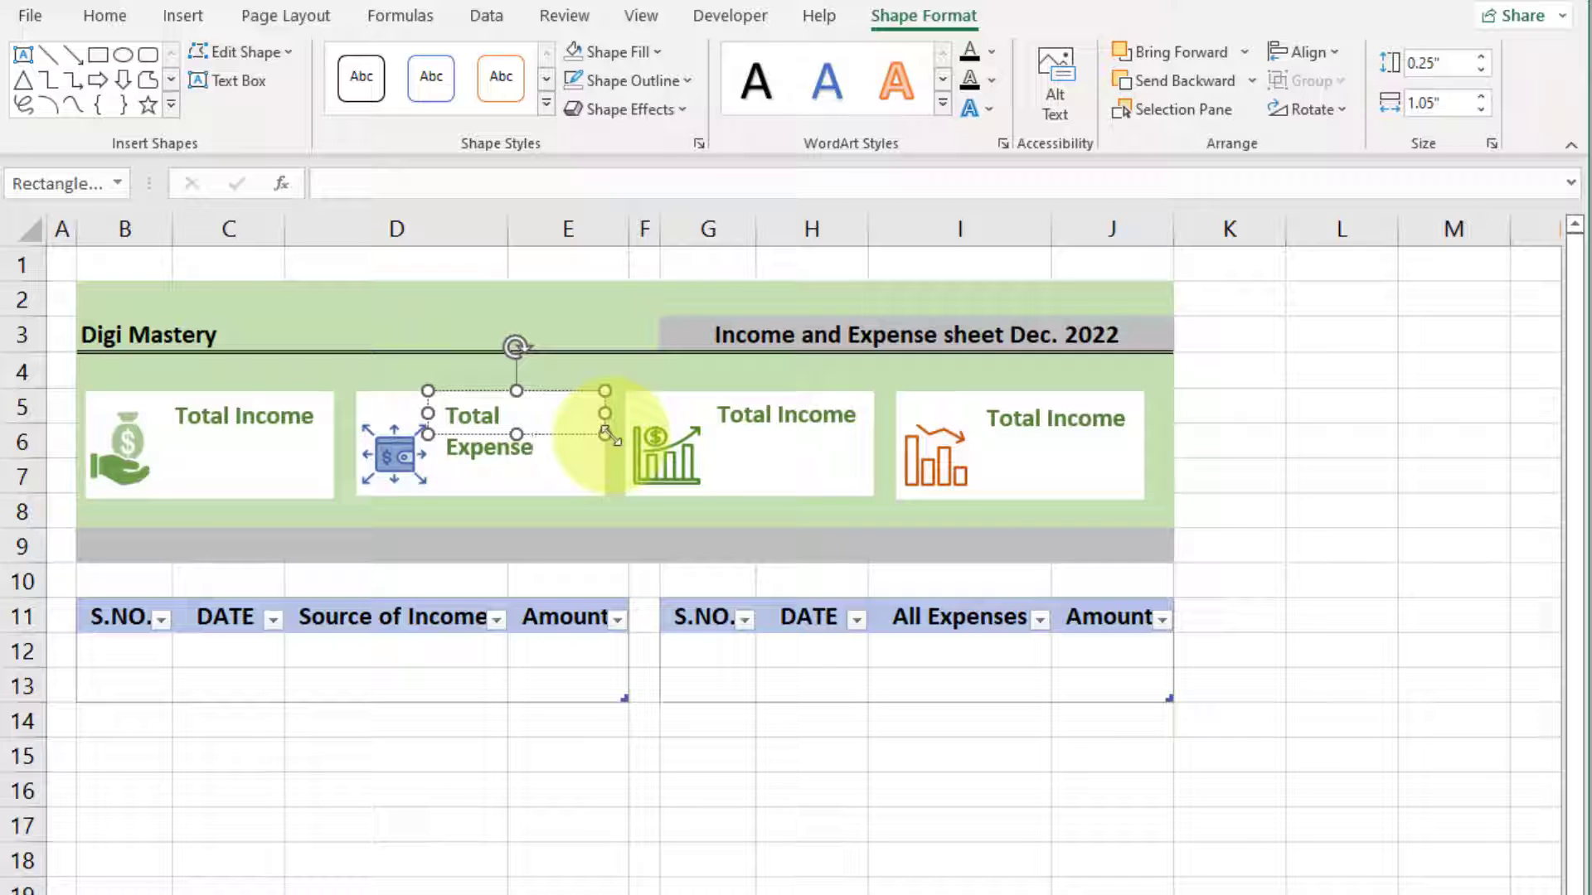
Widen the Total Expense label so its text fits on one line, and color the text blue
drag(607, 435, 611, 412)
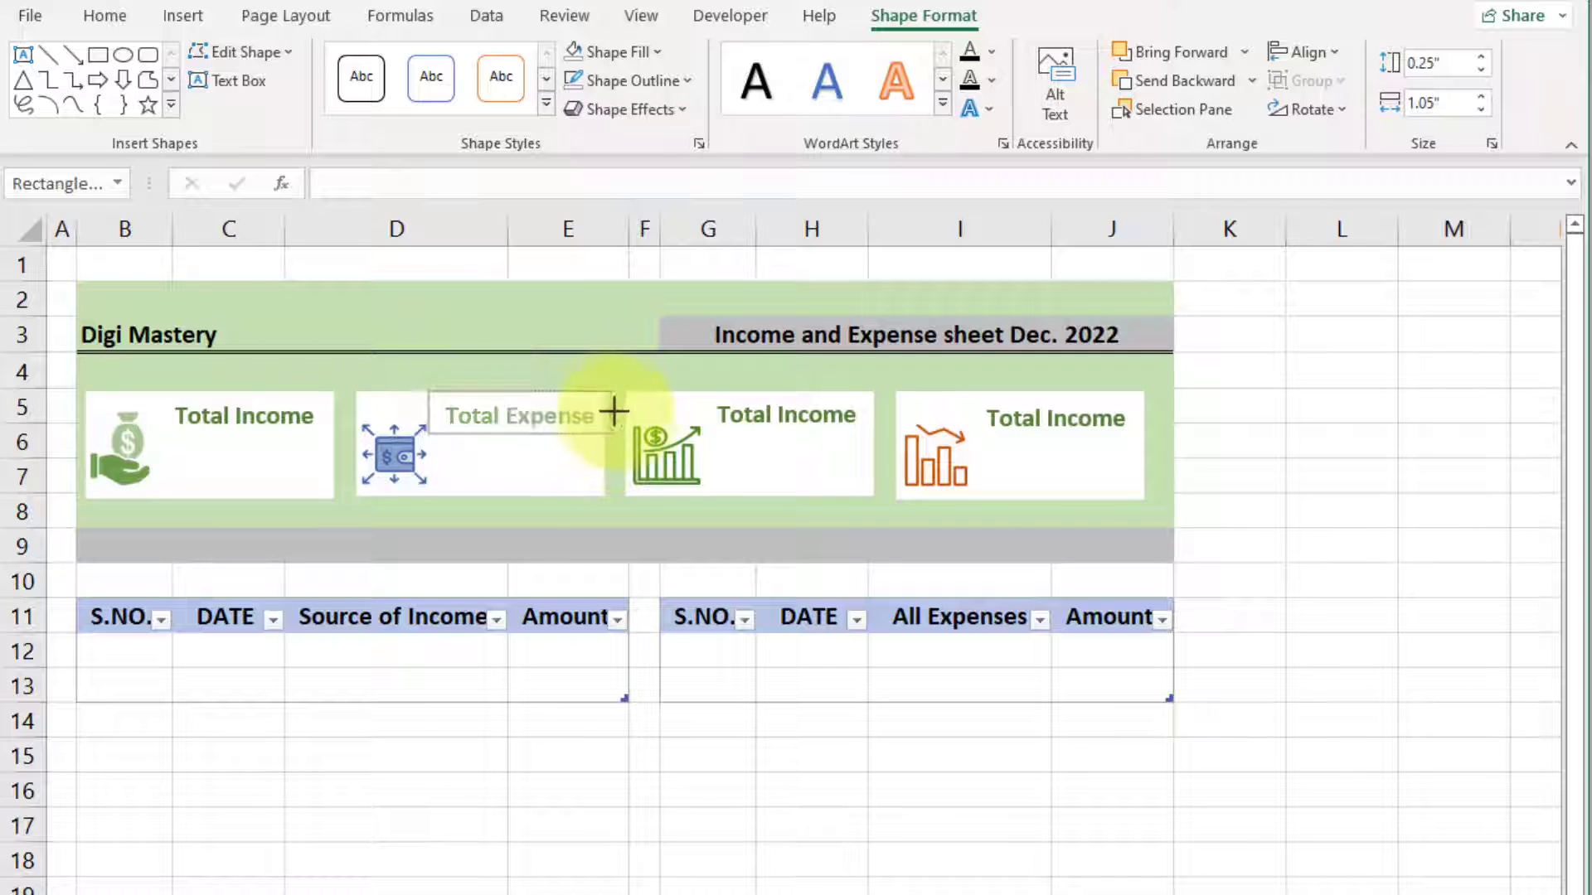
key(alt+h)
key(f)
key(c)
click(535, 285)
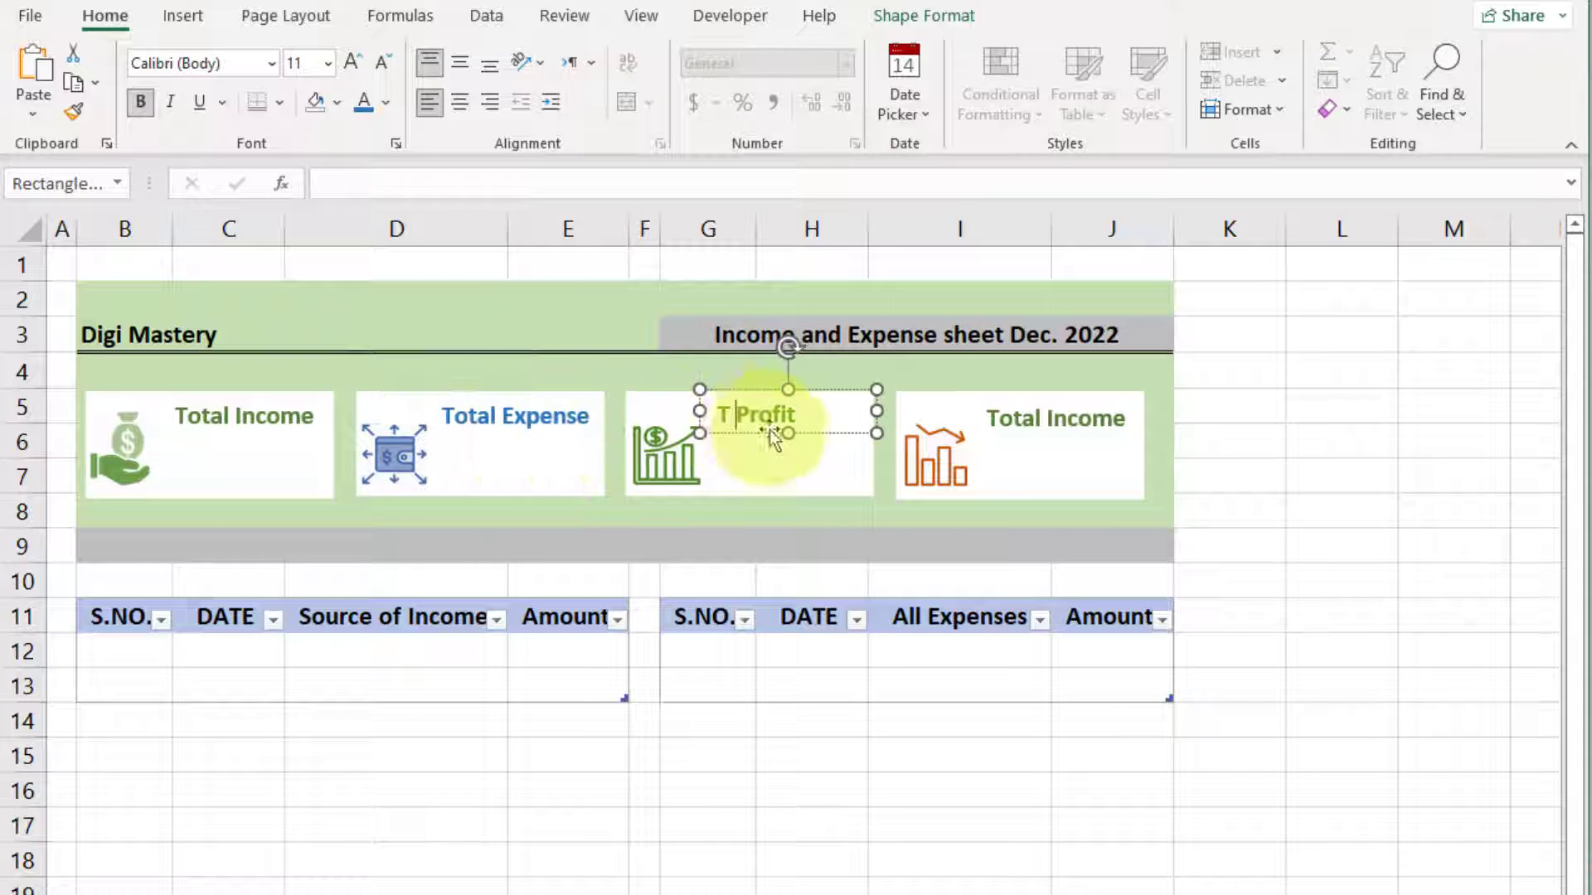
Reword the third box's label as Total Profit and the fourth box's as Total Loss, aligning the last one within its box
key(BackSpace)
text(otal)
double_click(1124, 416)
key(BackSpace)
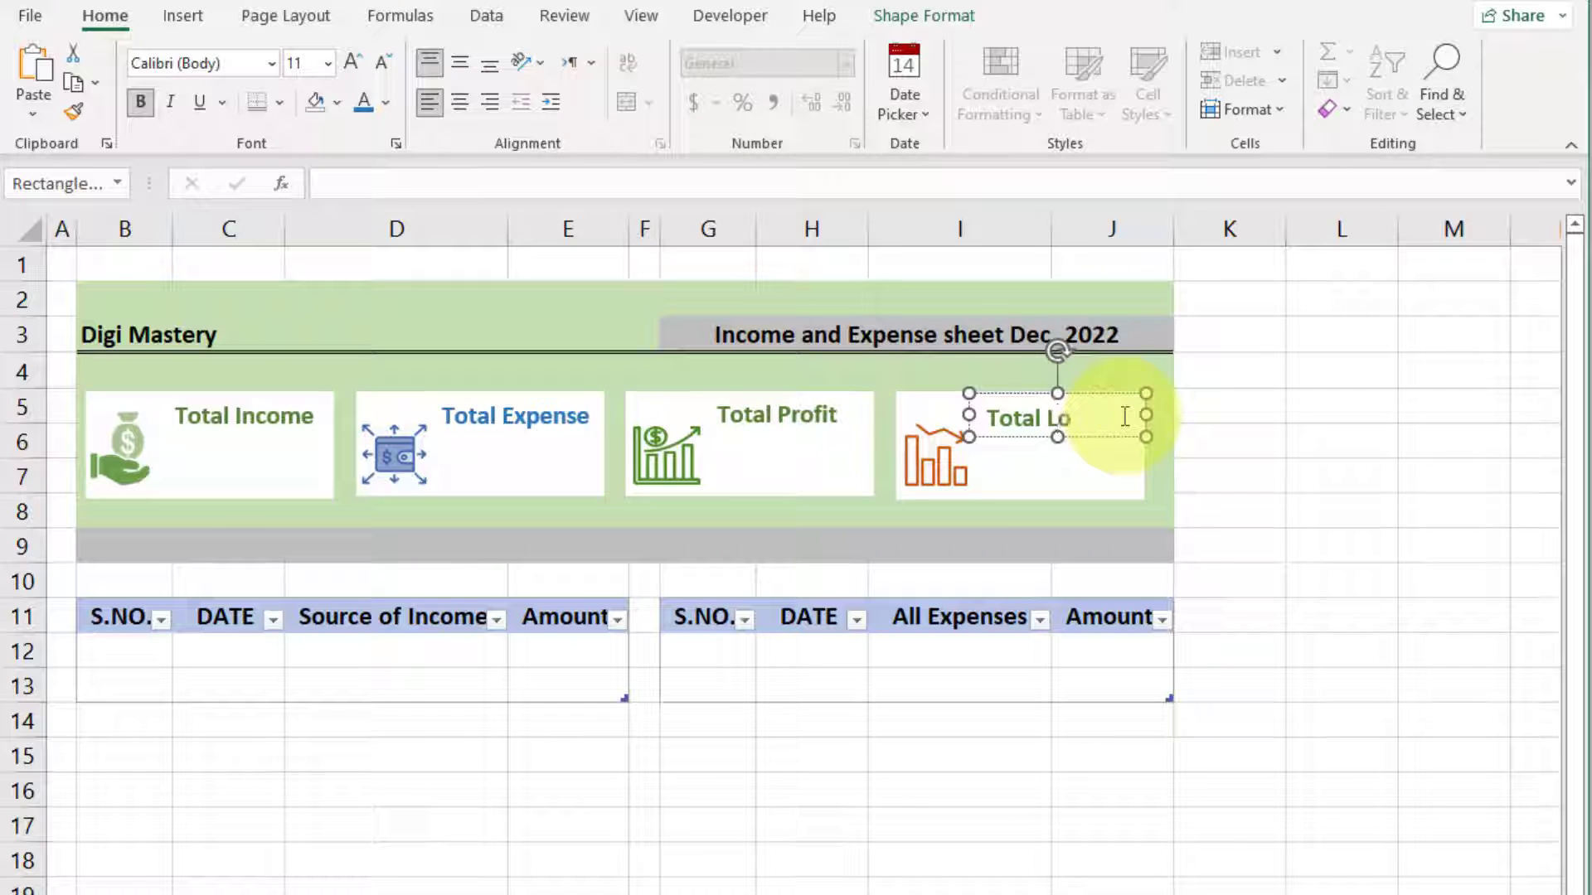
click(1222, 431)
click(1050, 416)
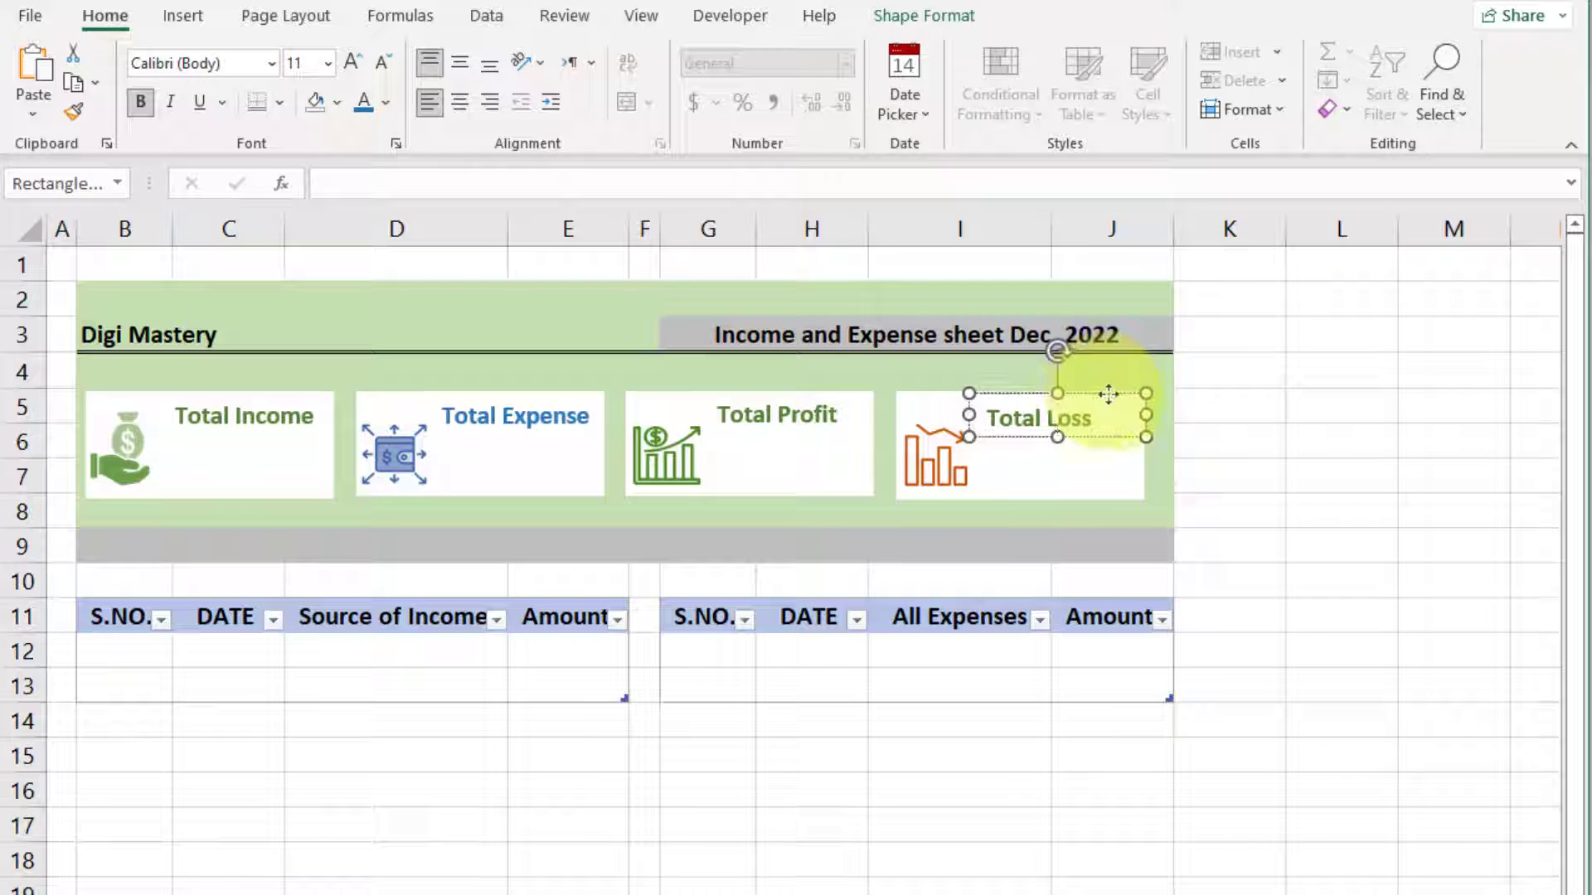
drag(1109, 393, 1117, 389)
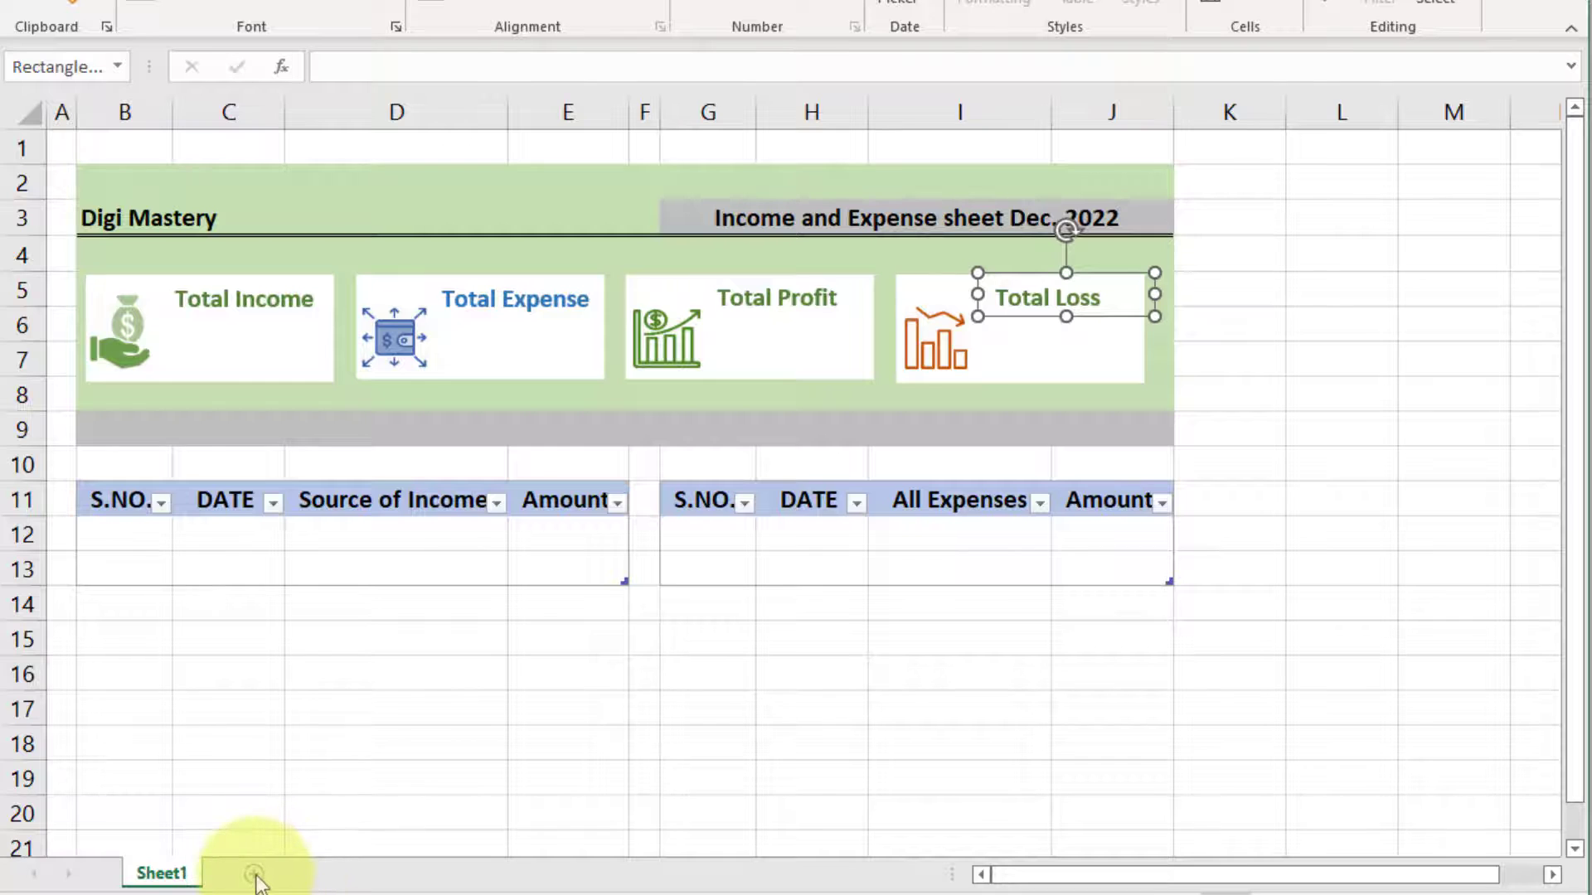
Add a second worksheet named calculation and rename Sheet1 as main sheet
click(252, 872)
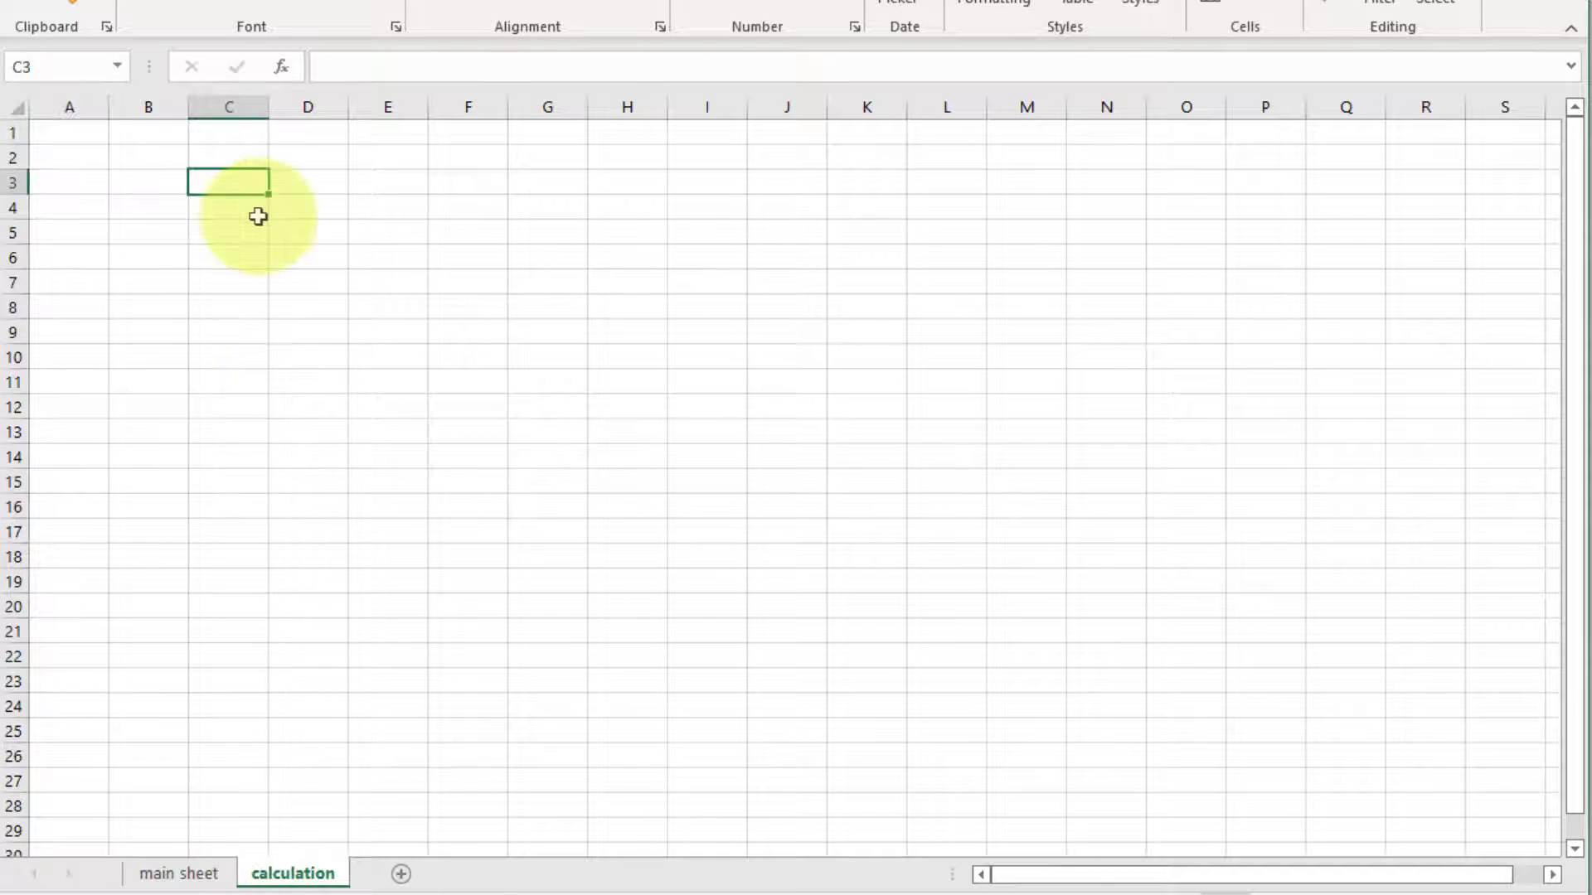
Enter the headings Income, expense, profit and loss in cells C3 to F3 of the calculation sheet
text(e)
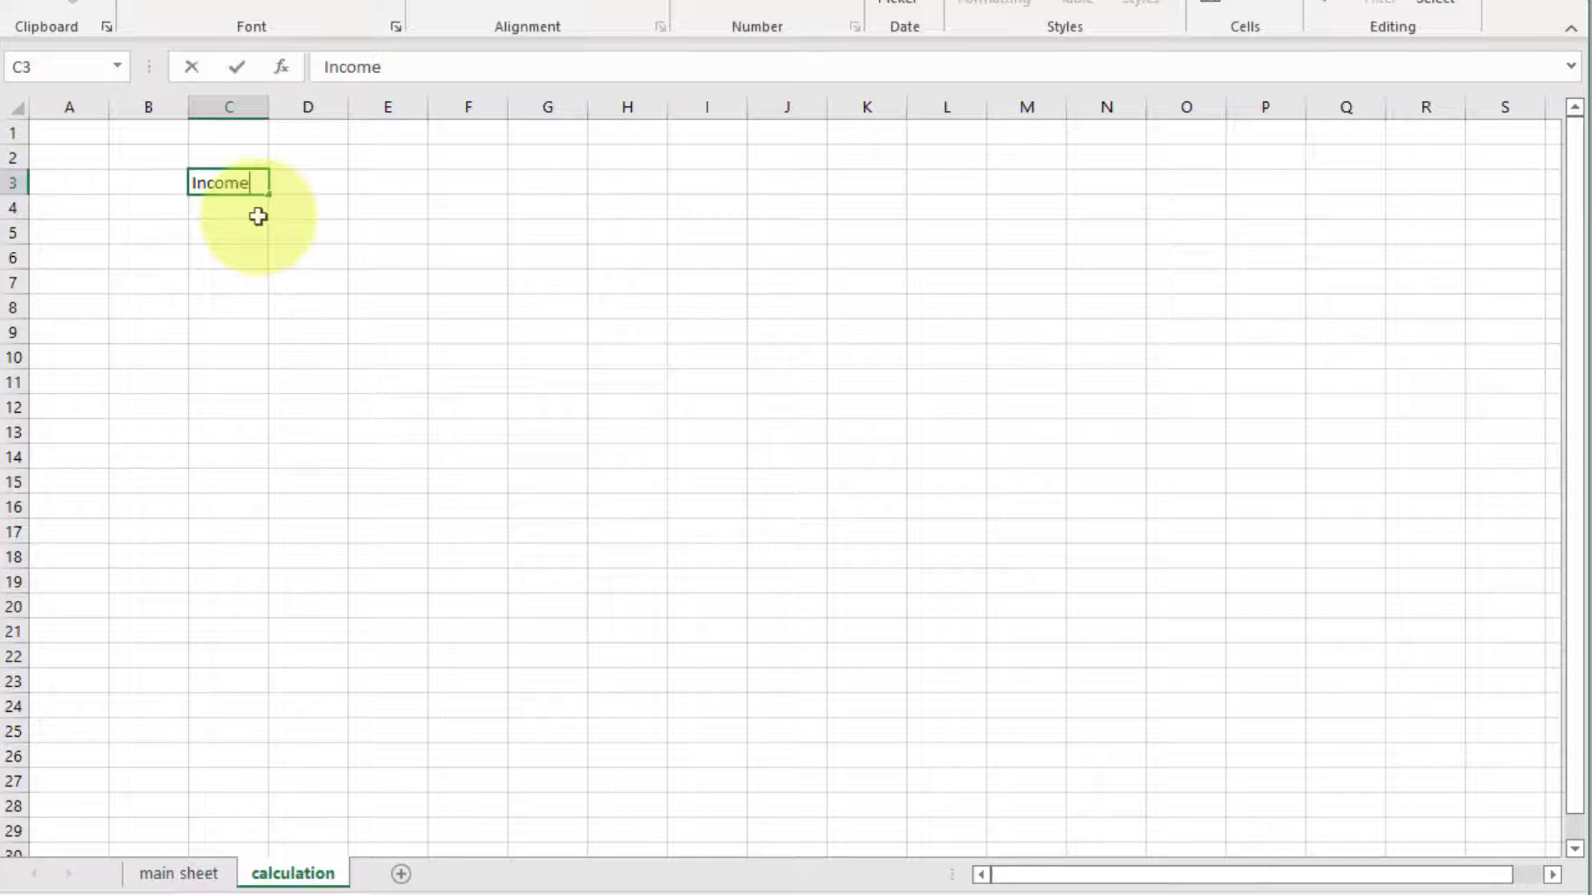
key(Tab)
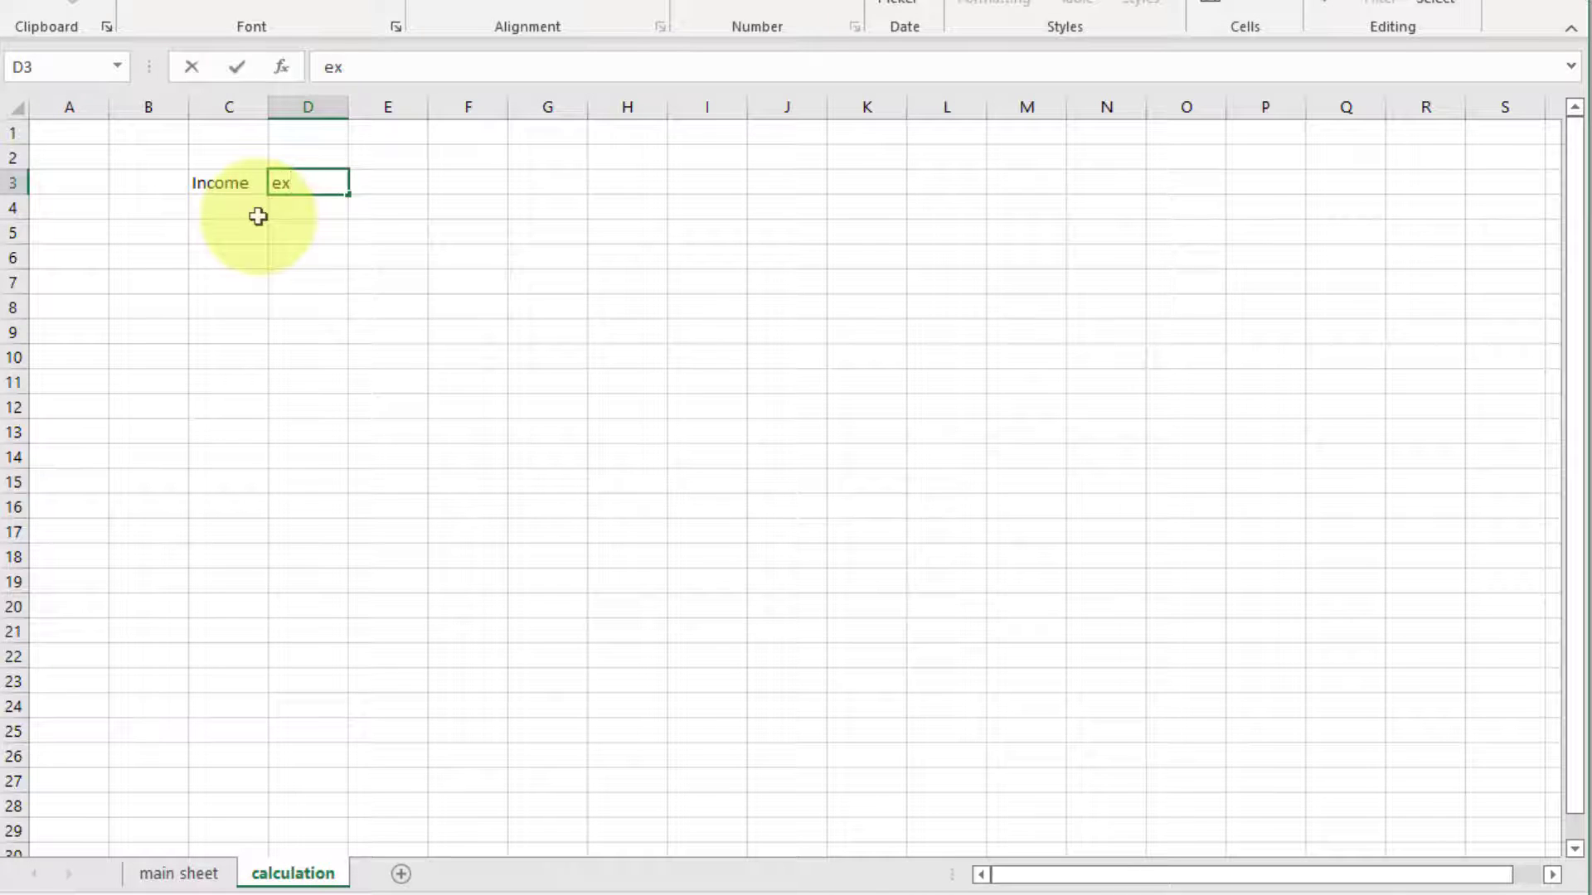
text(pense)
key(Tab)
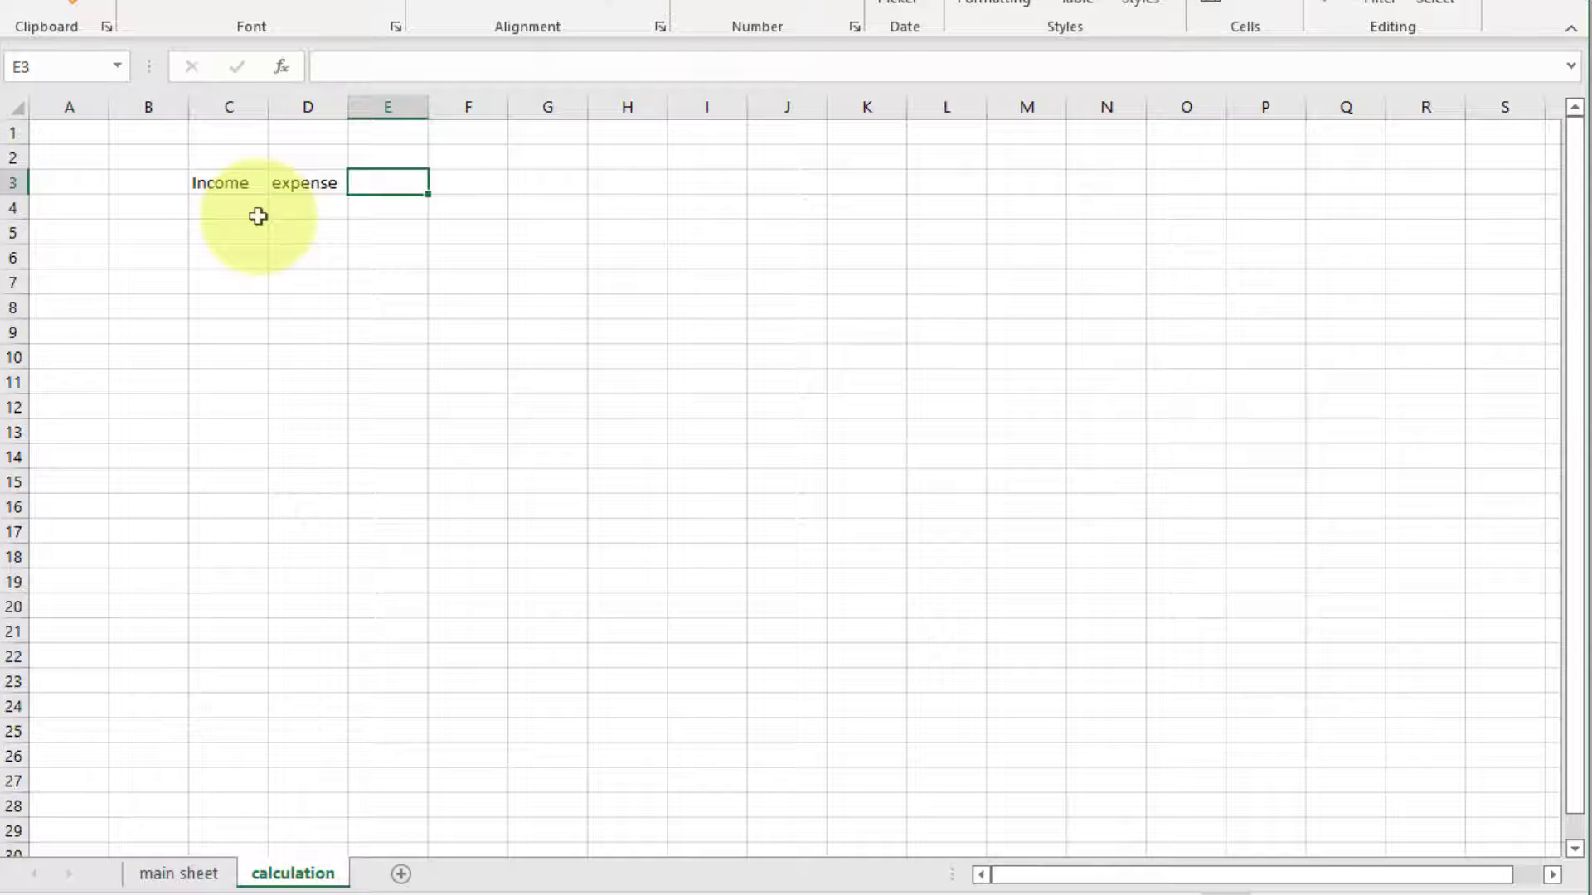
text(profit)
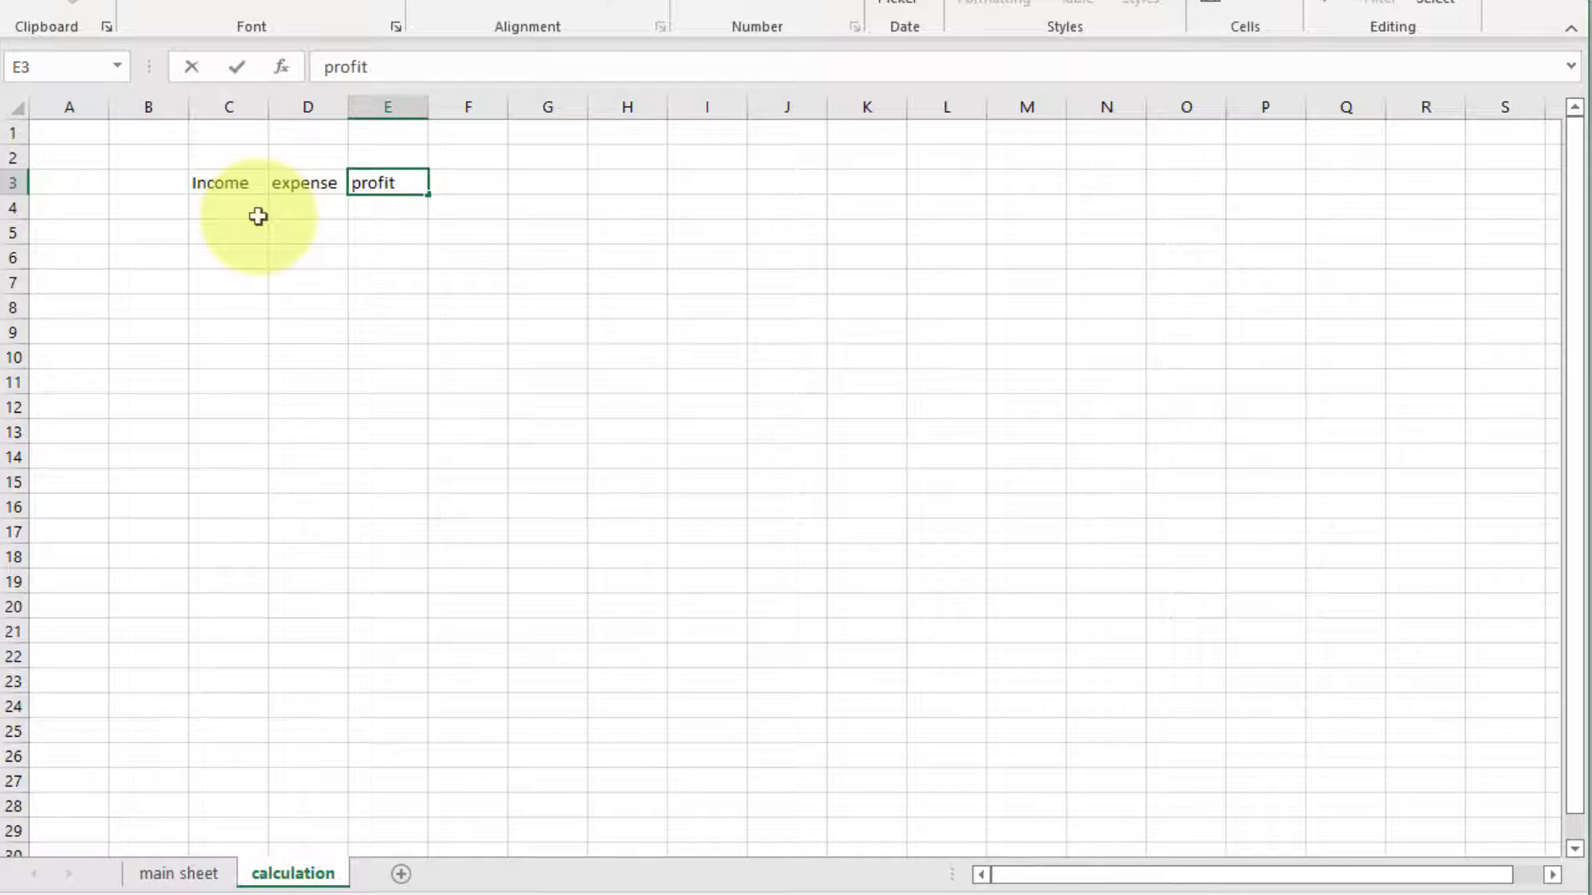
key(Tab)
text(loss)
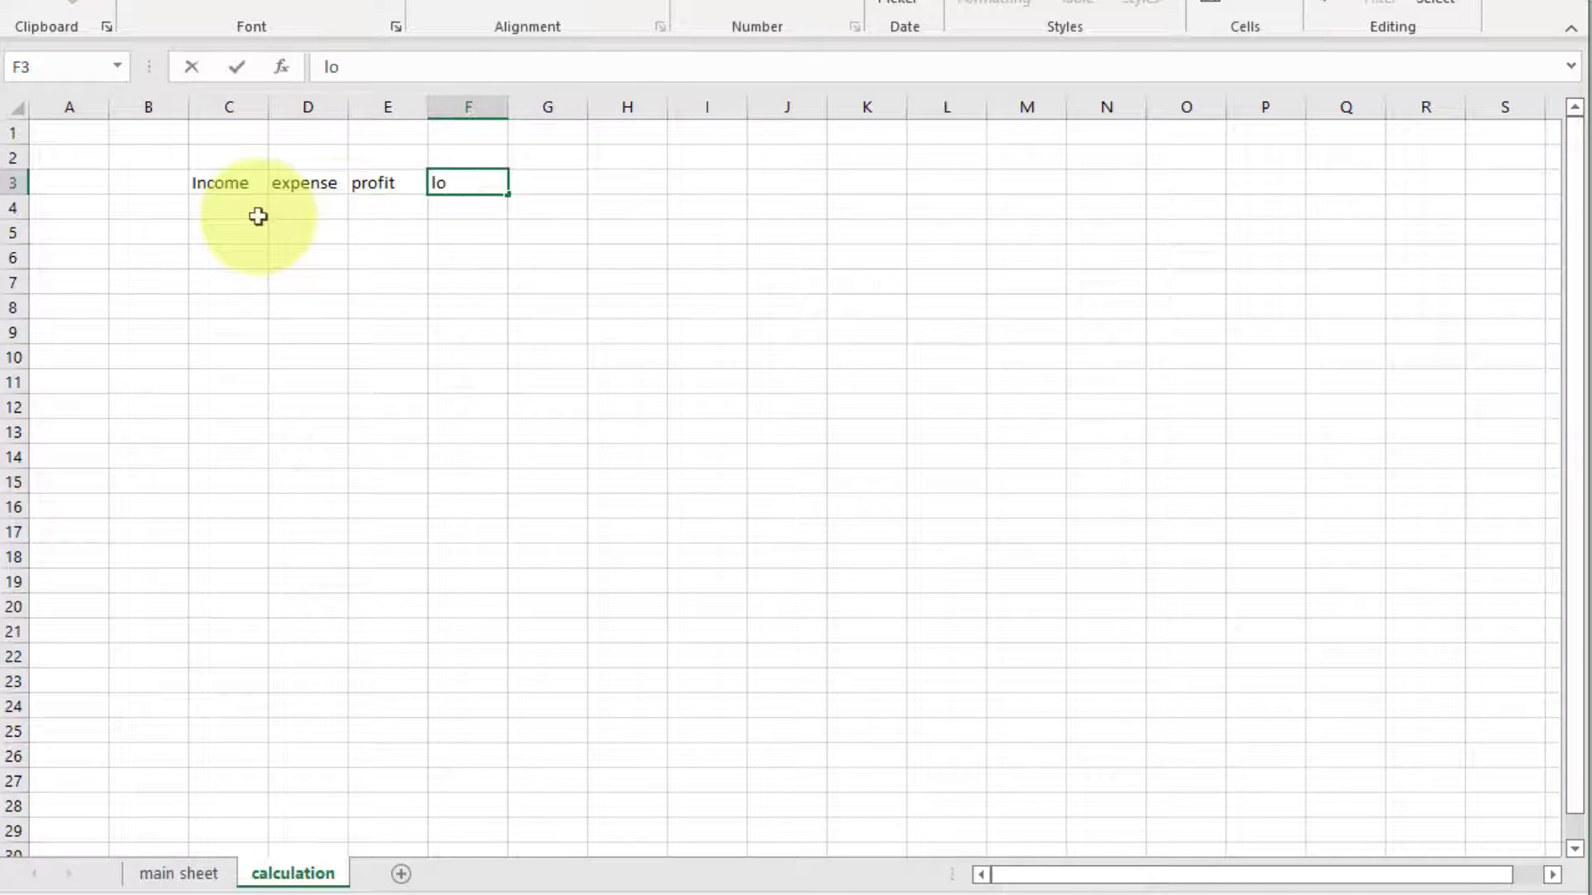
Enter a SUM formula in C4 under Income that totals the Amount column of the main sheet's income table
click(258, 217)
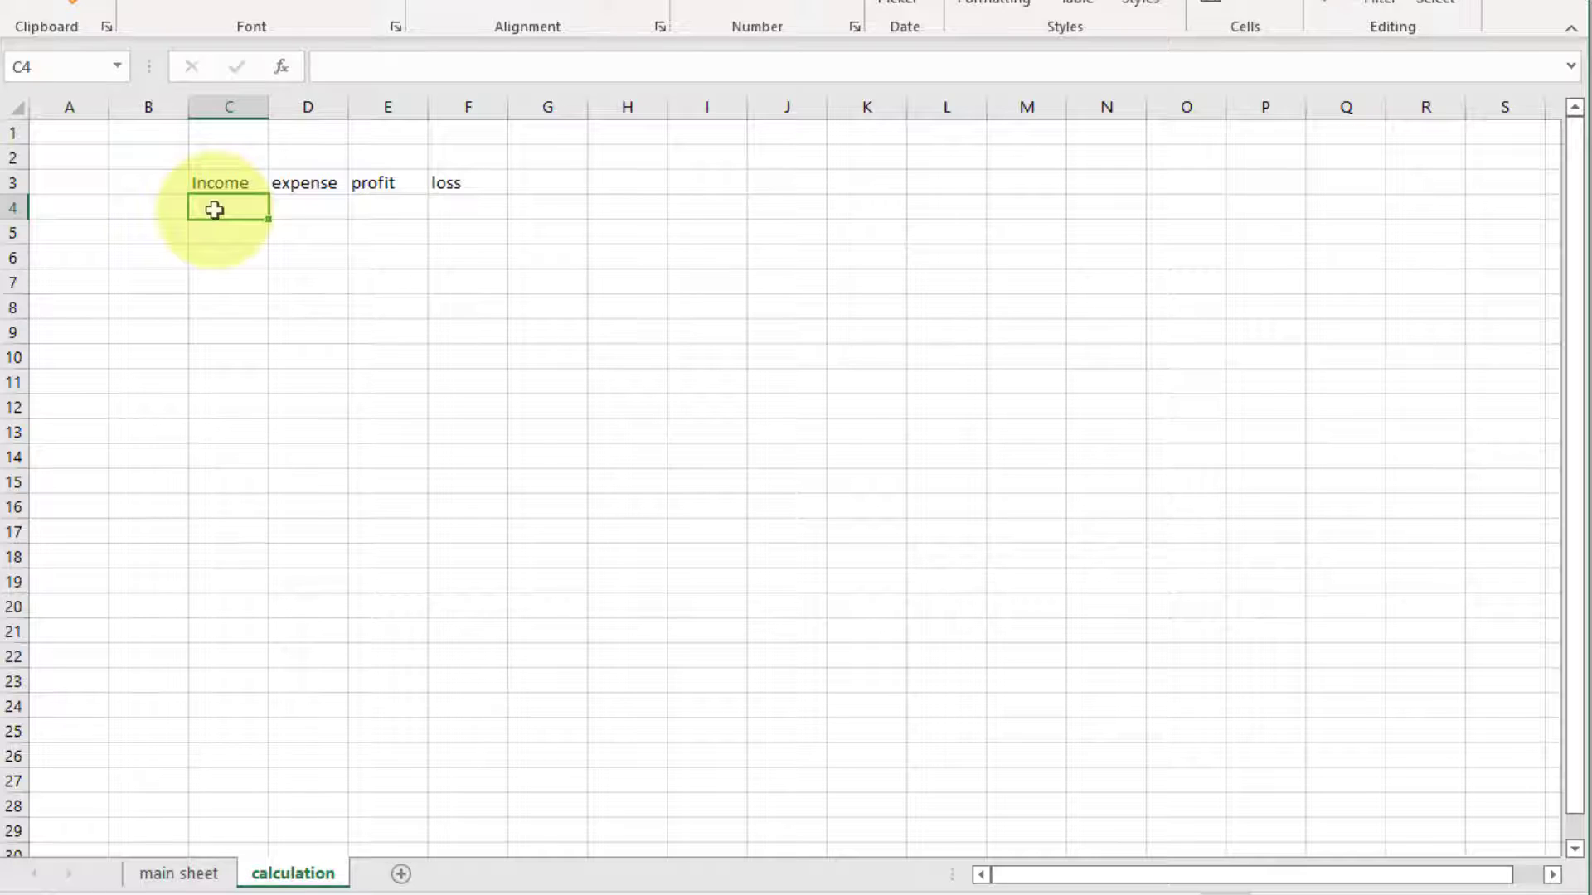
text(=su)
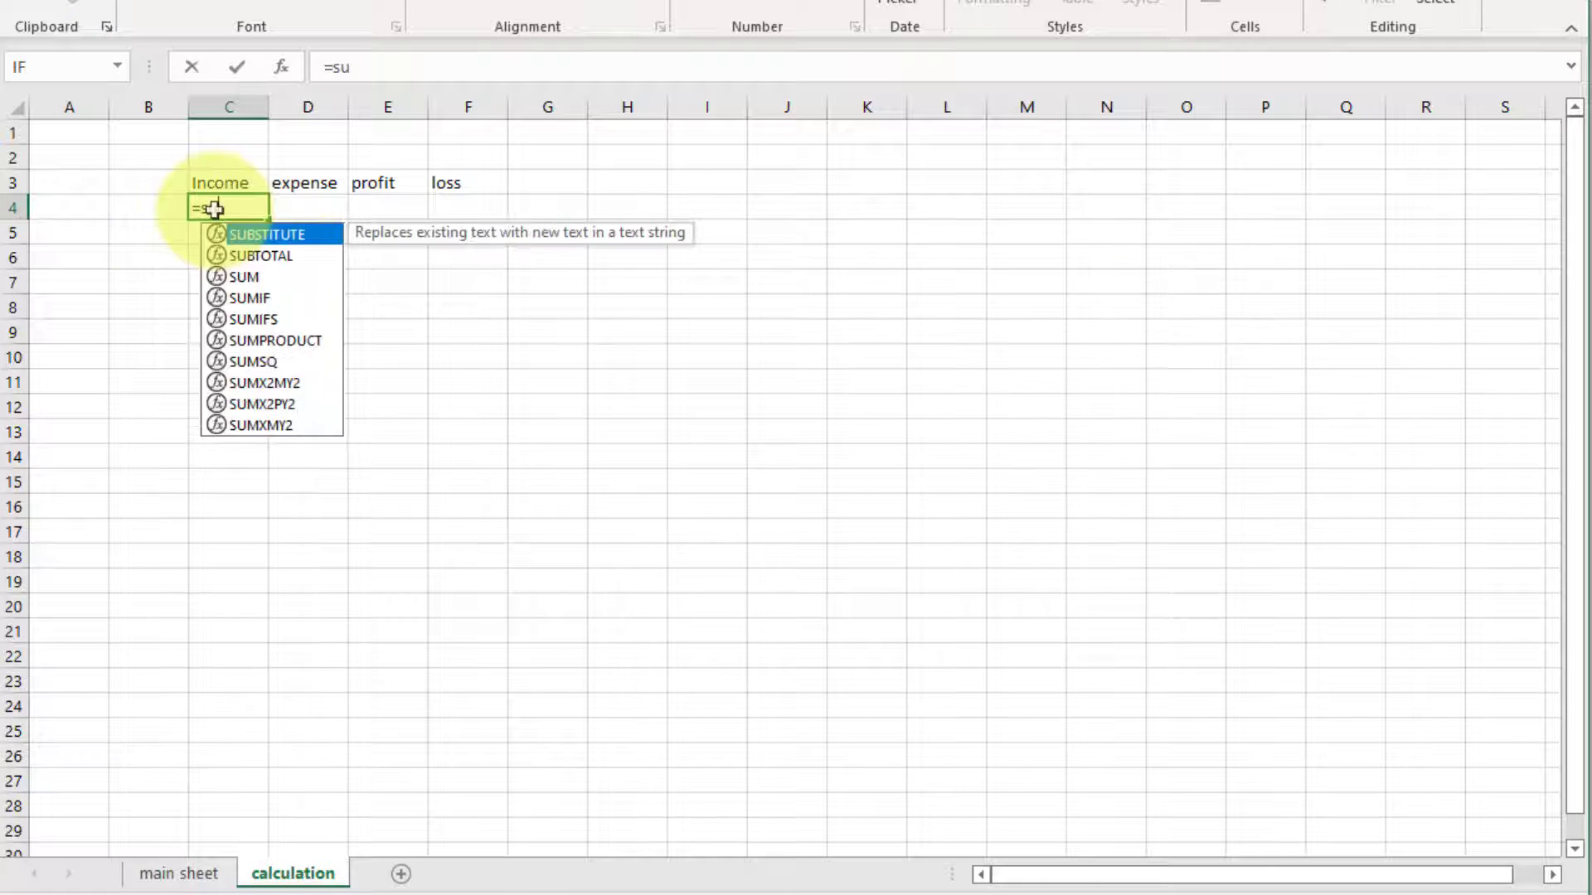
text(m)
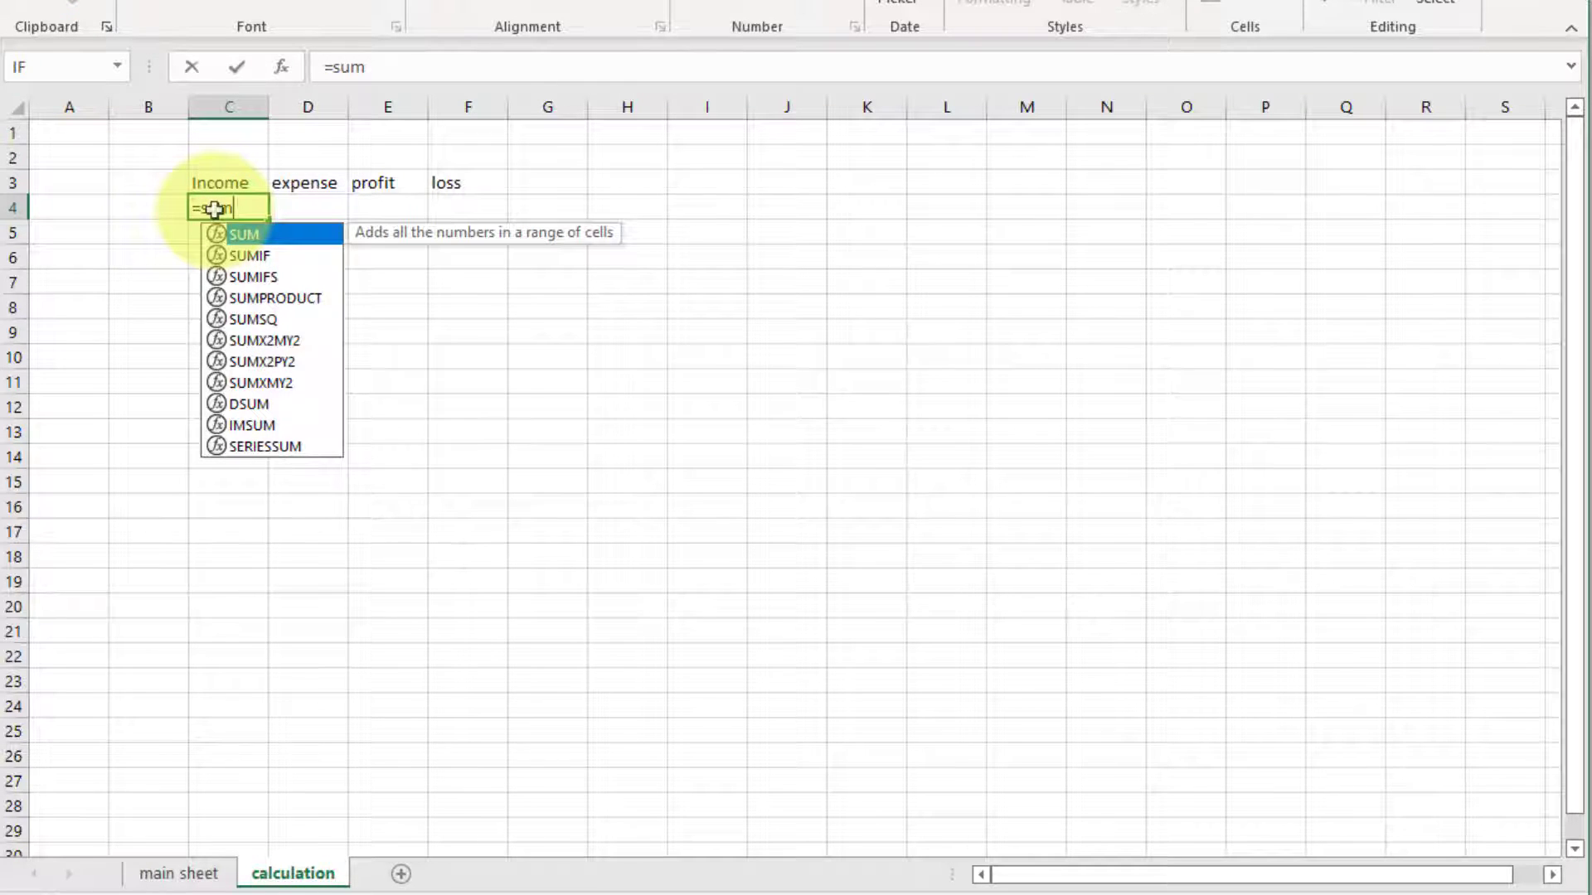
text(()
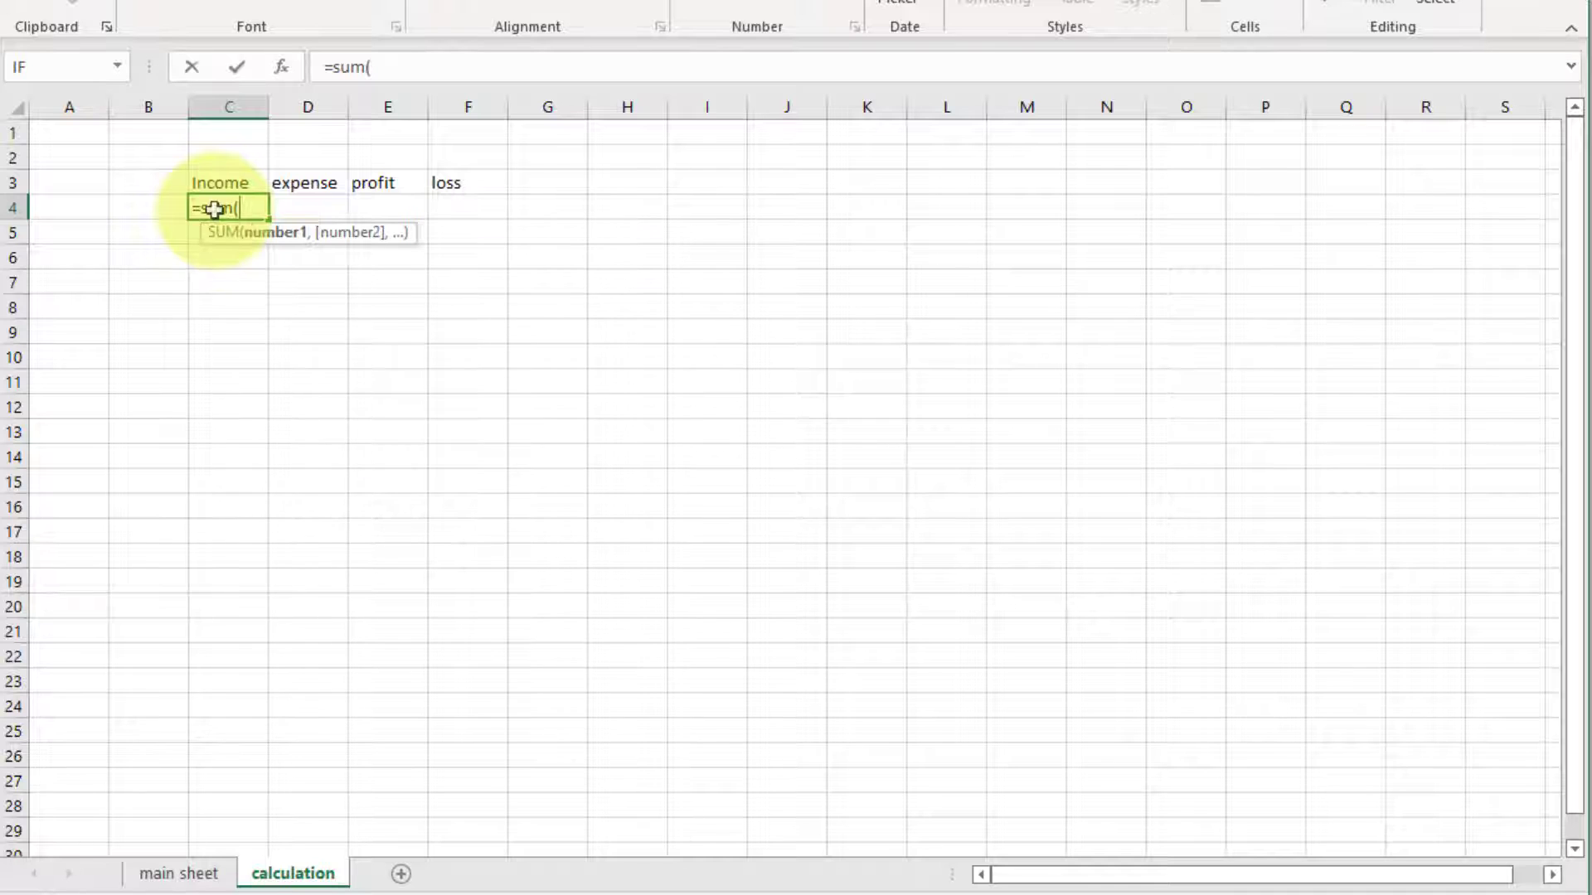
click(178, 873)
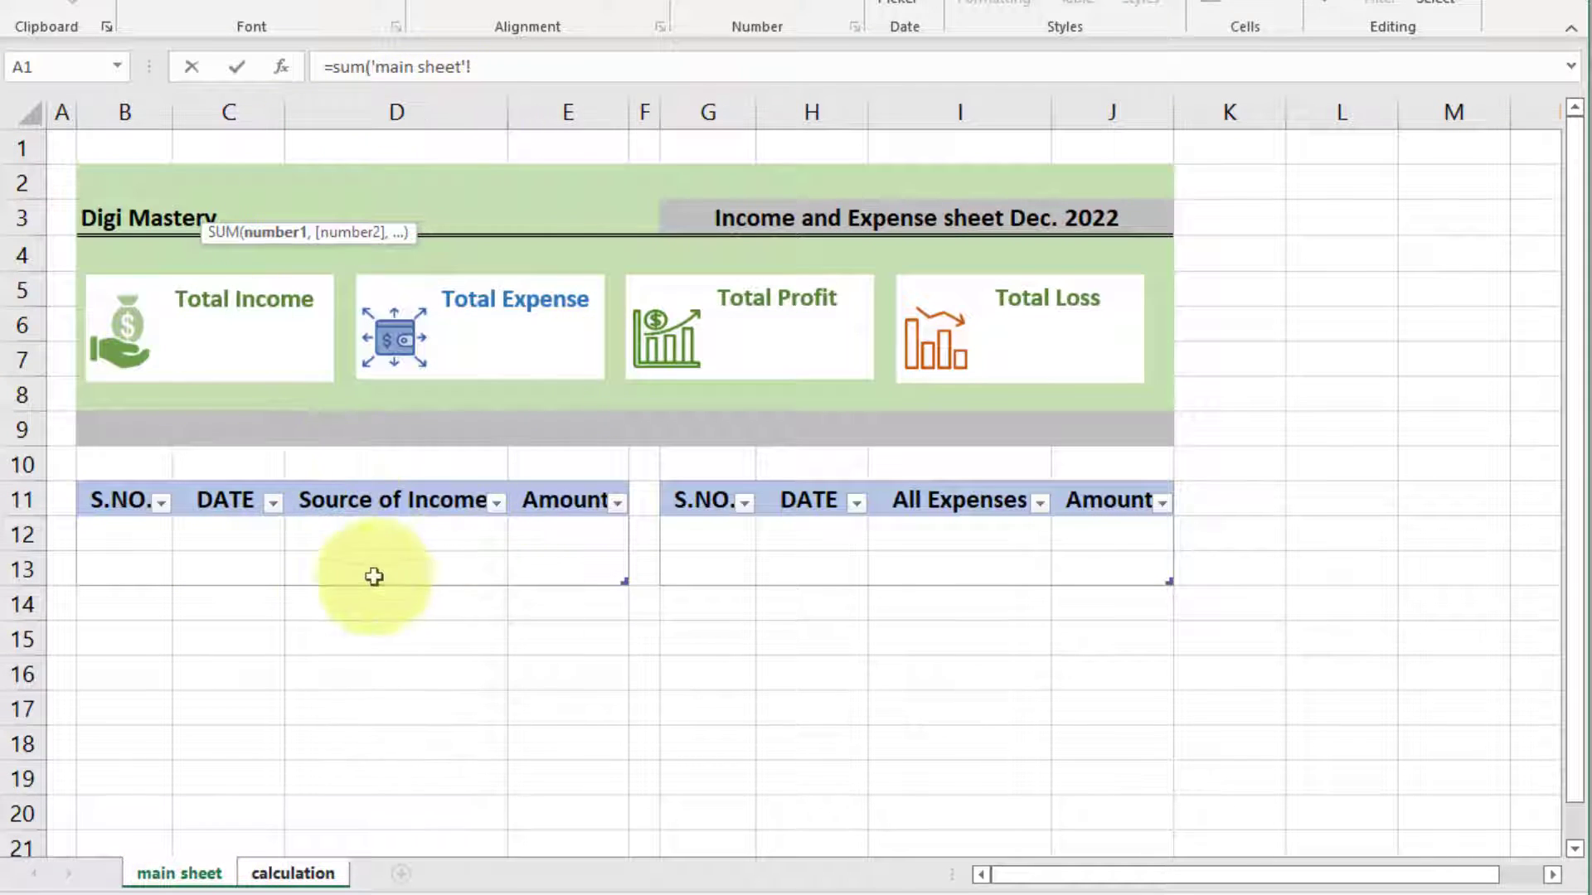
drag(543, 531, 576, 561)
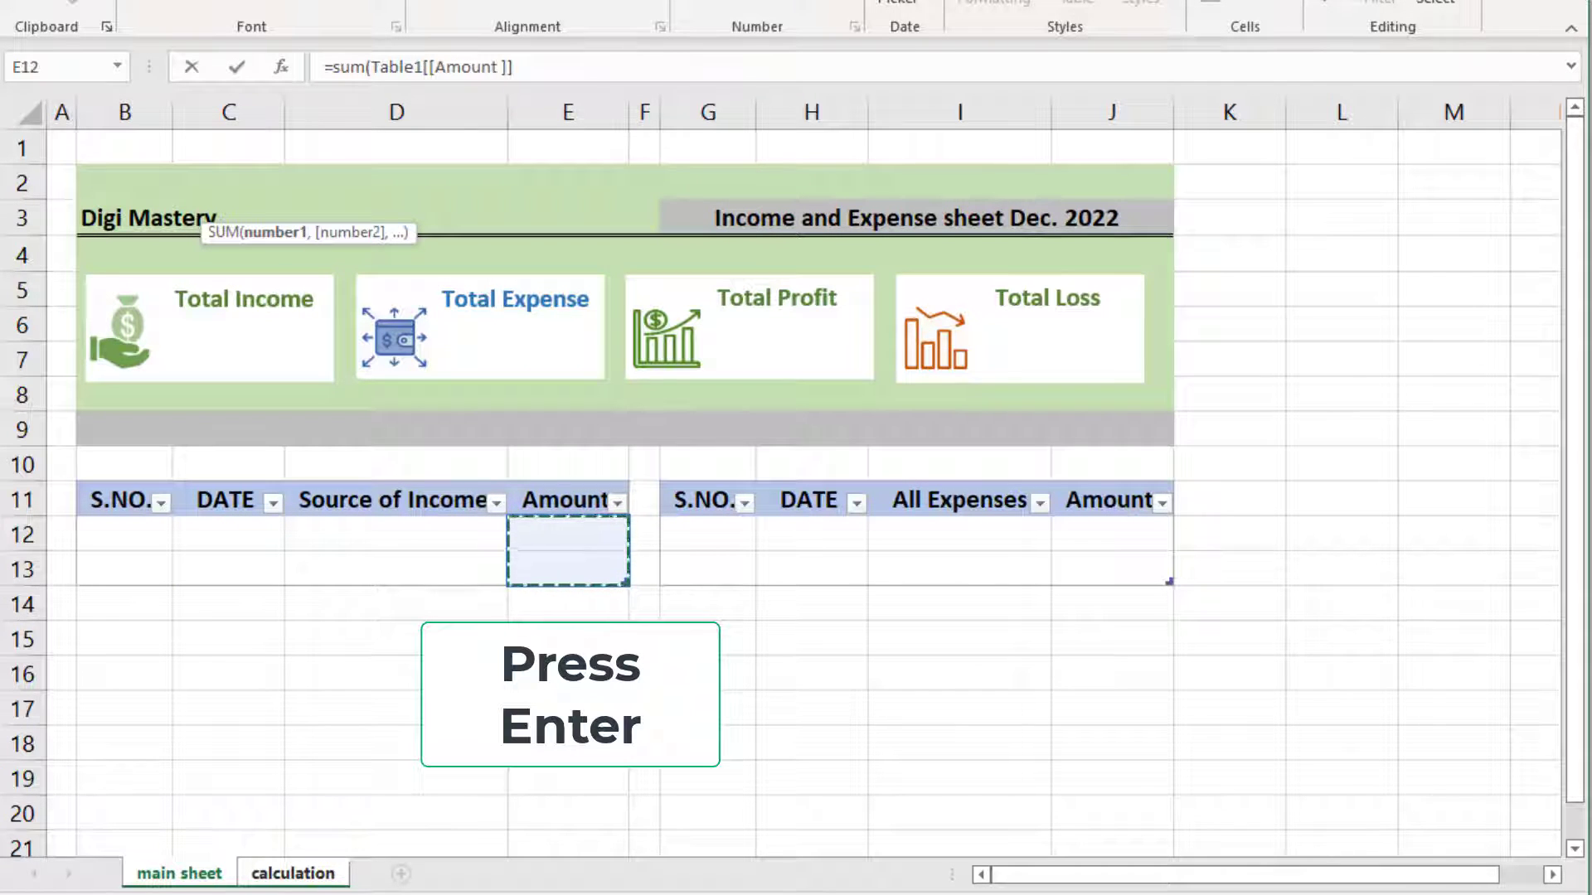
key(Return)
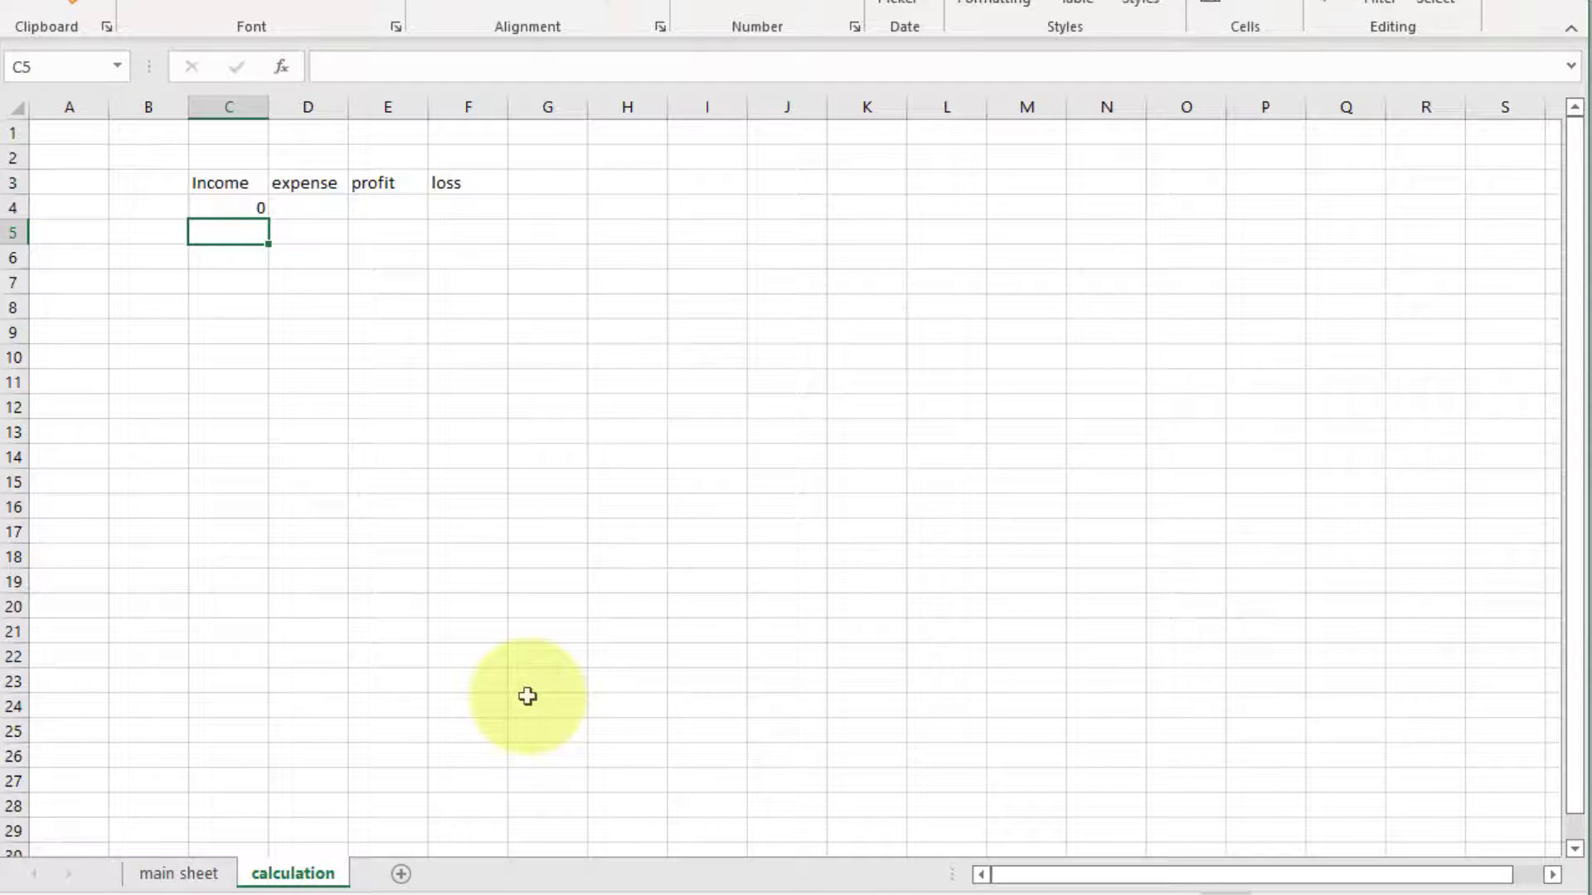
Enter a SUM formula in D4 under expense that totals the Amount column of the main sheet's expense table
click(306, 209)
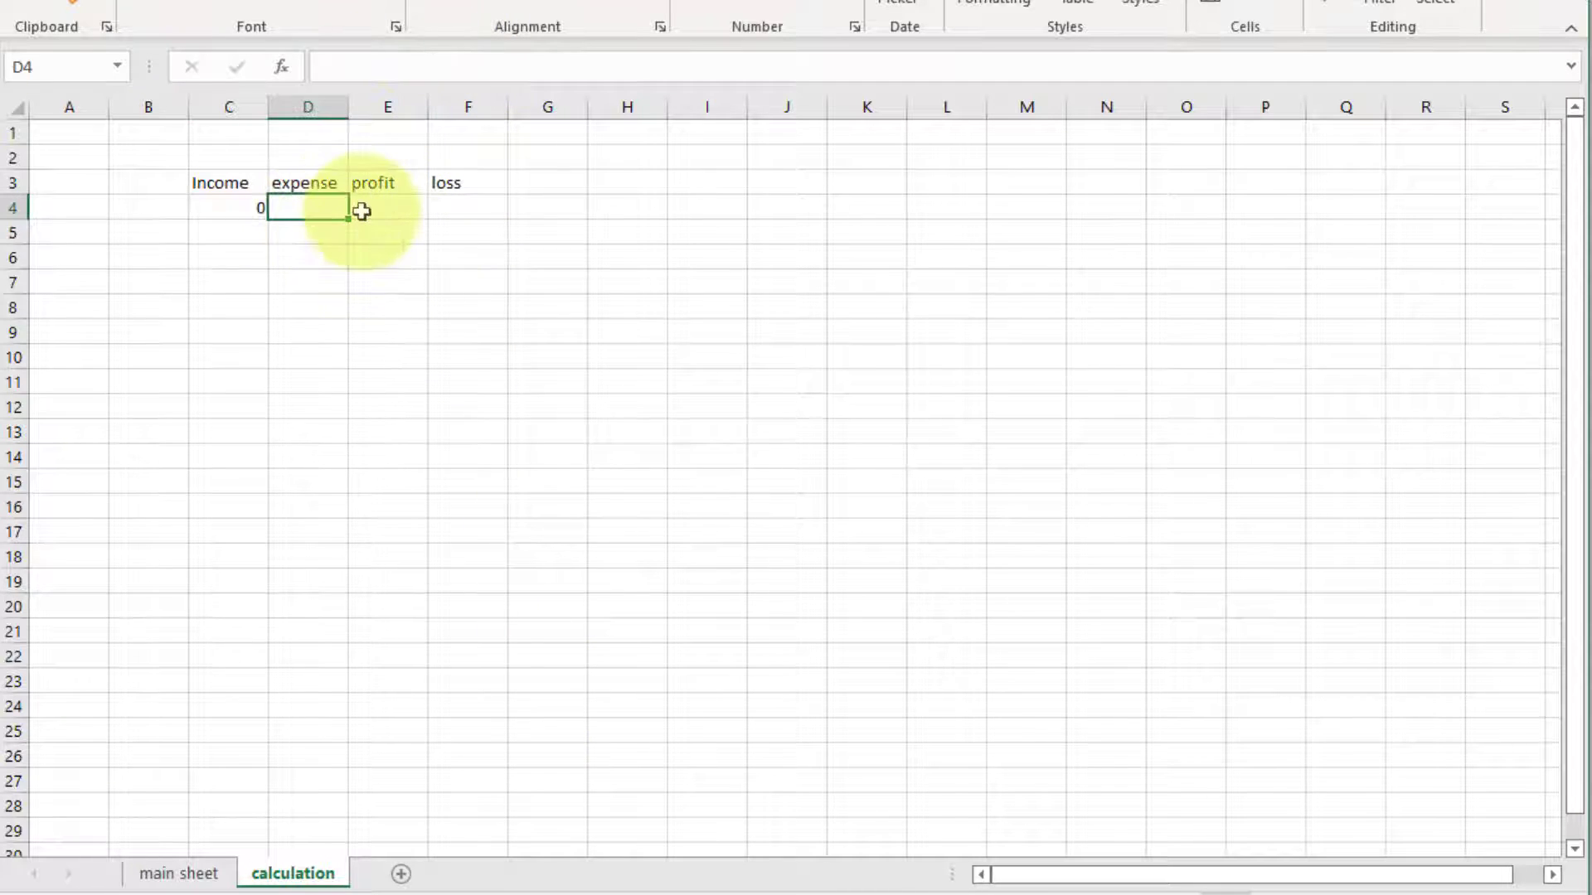
text(=sum)
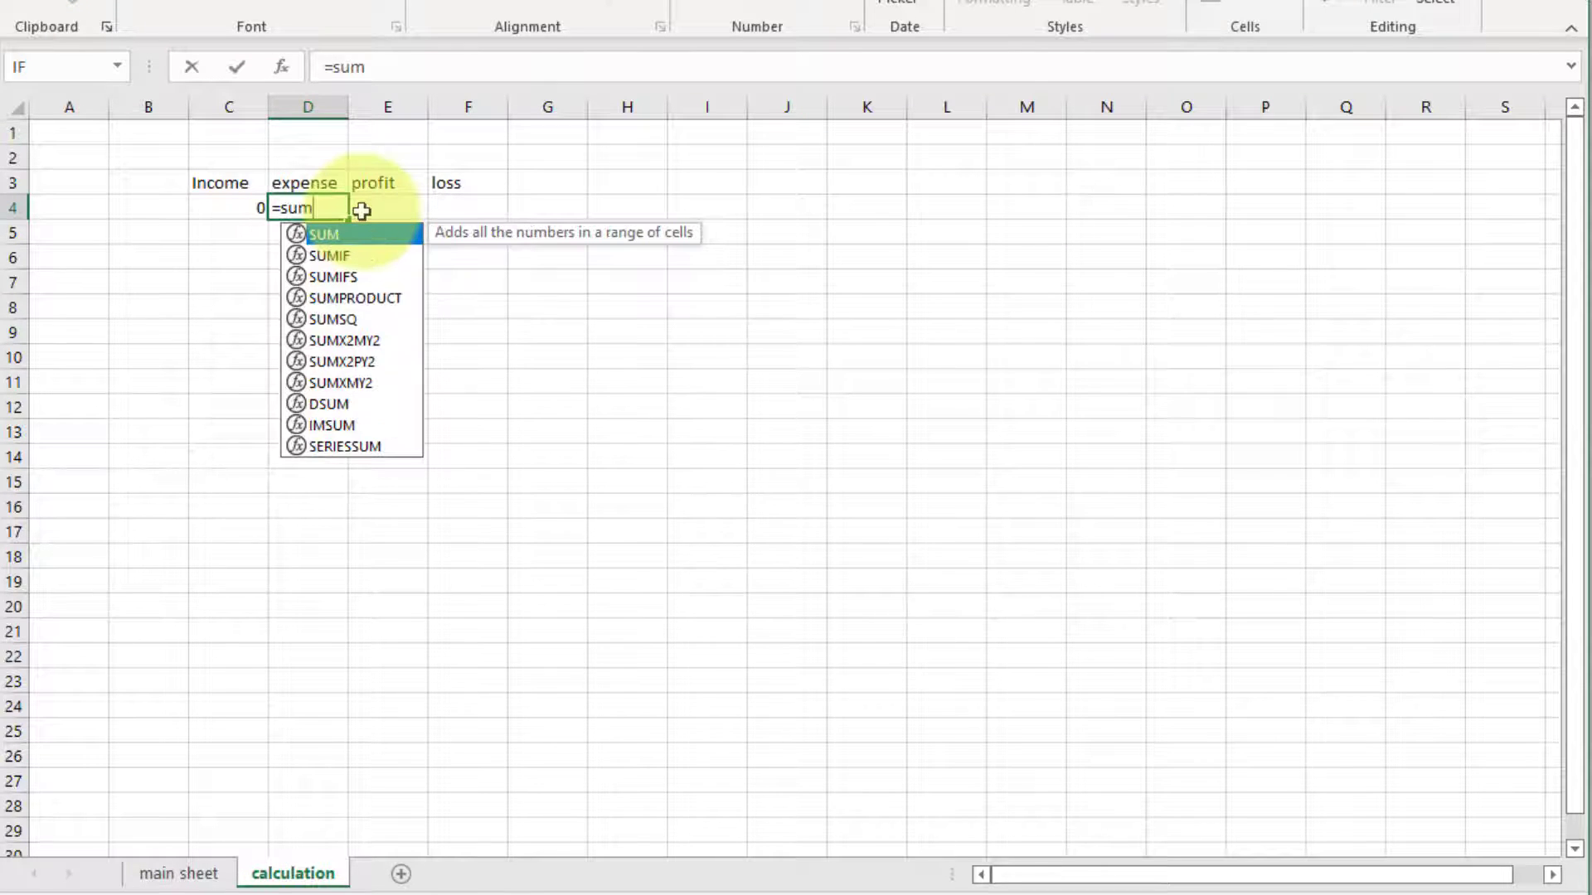
text(()
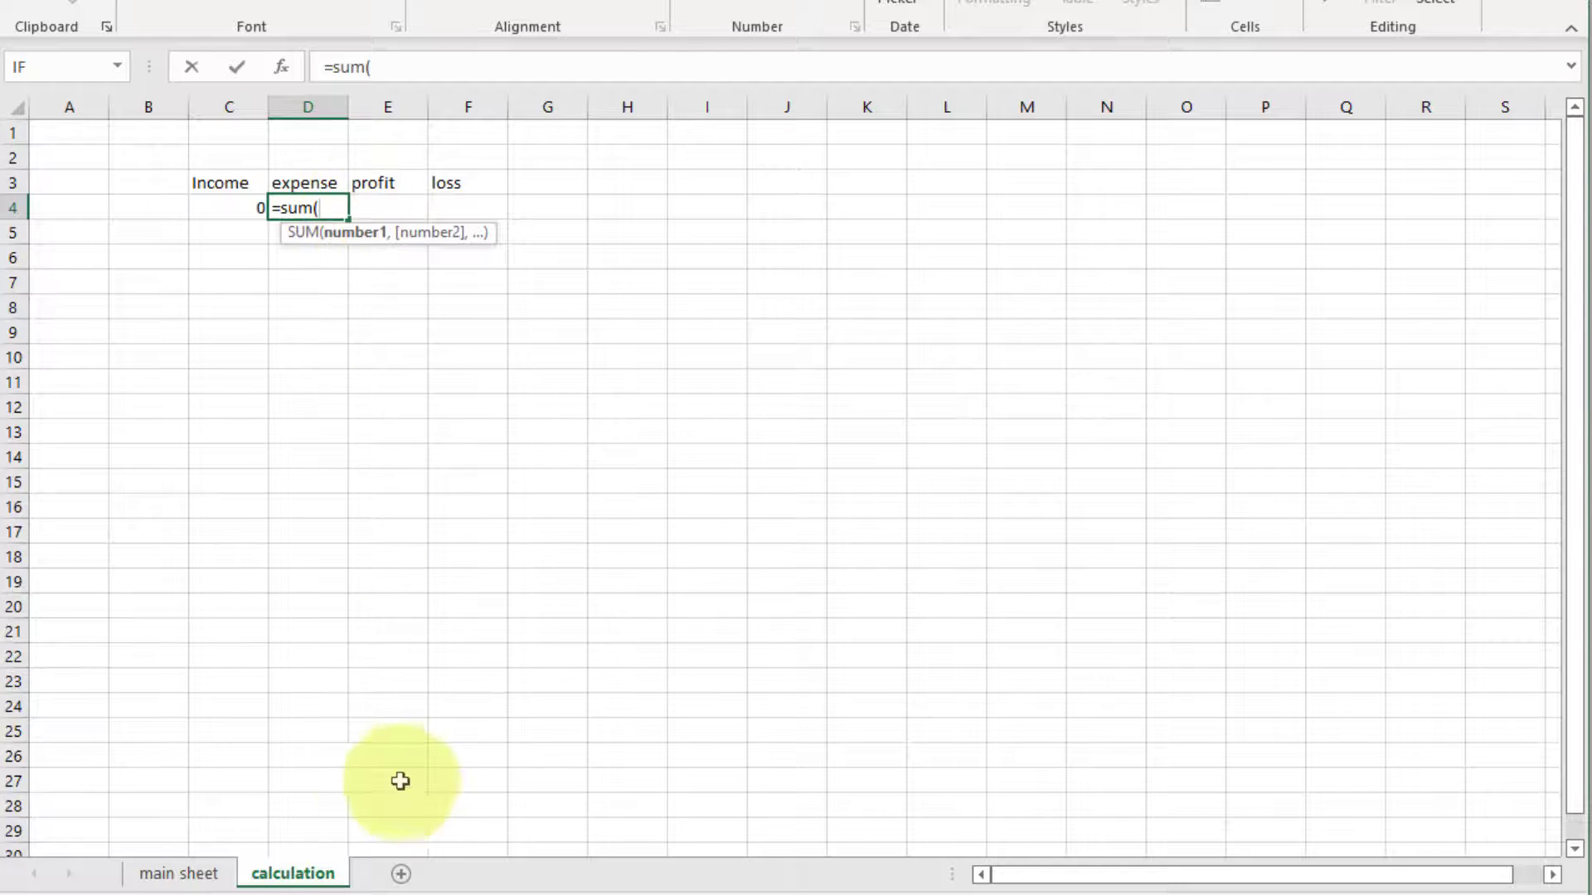
click(179, 873)
drag(1085, 544, 1112, 558)
key(Return)
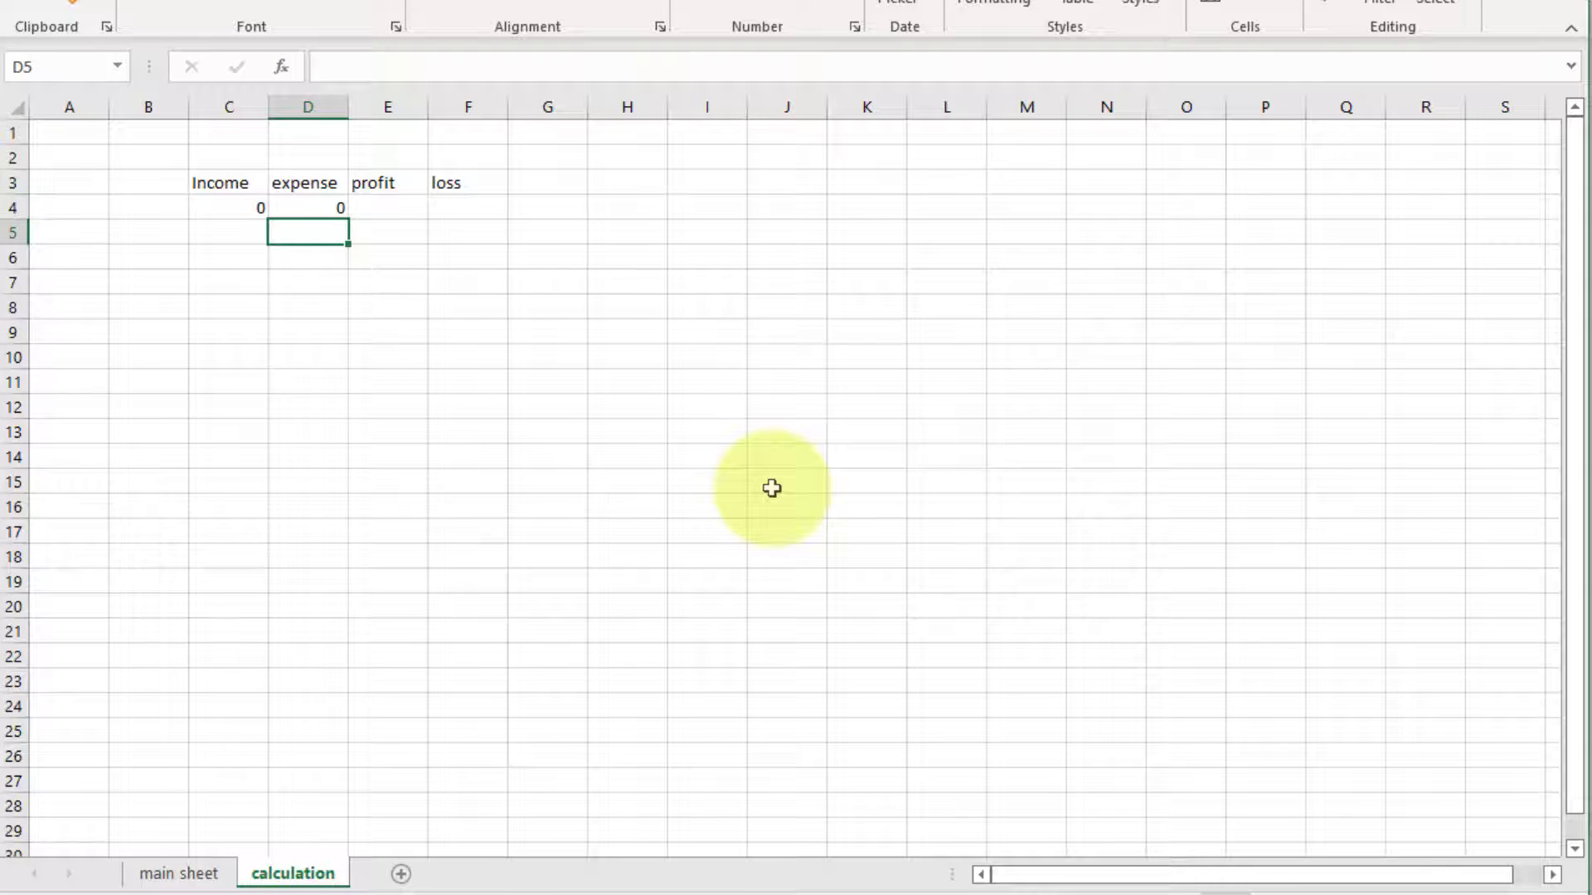
Fill the first income row on the main sheet with 1, 11/22/2022, Export item 1 and 12000
click(174, 873)
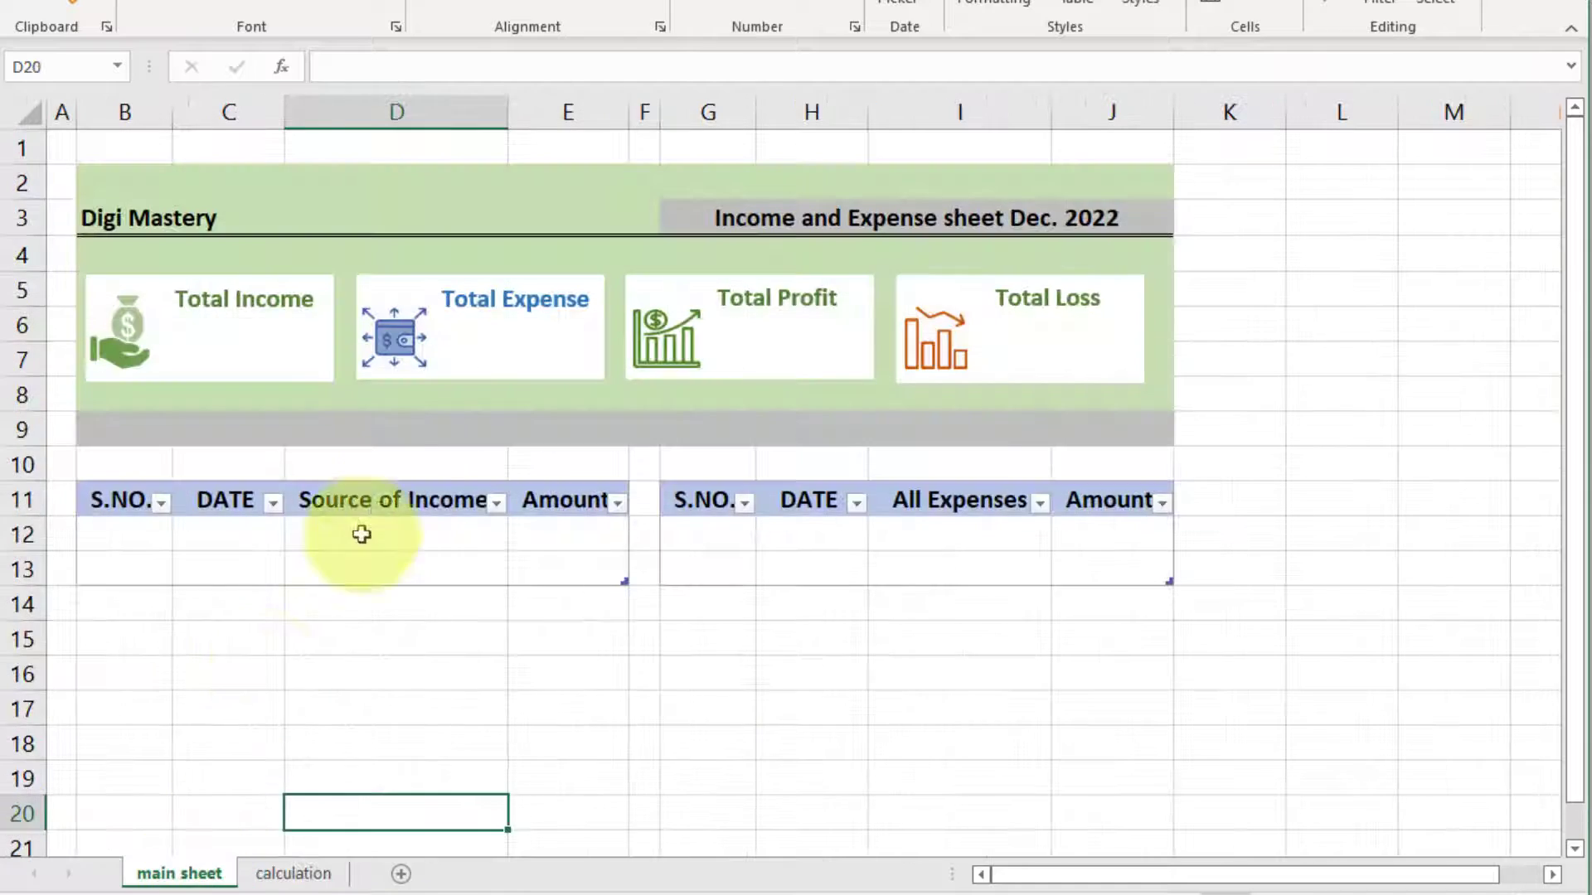
click(152, 539)
text(1)
key(Tab)
click(462, 749)
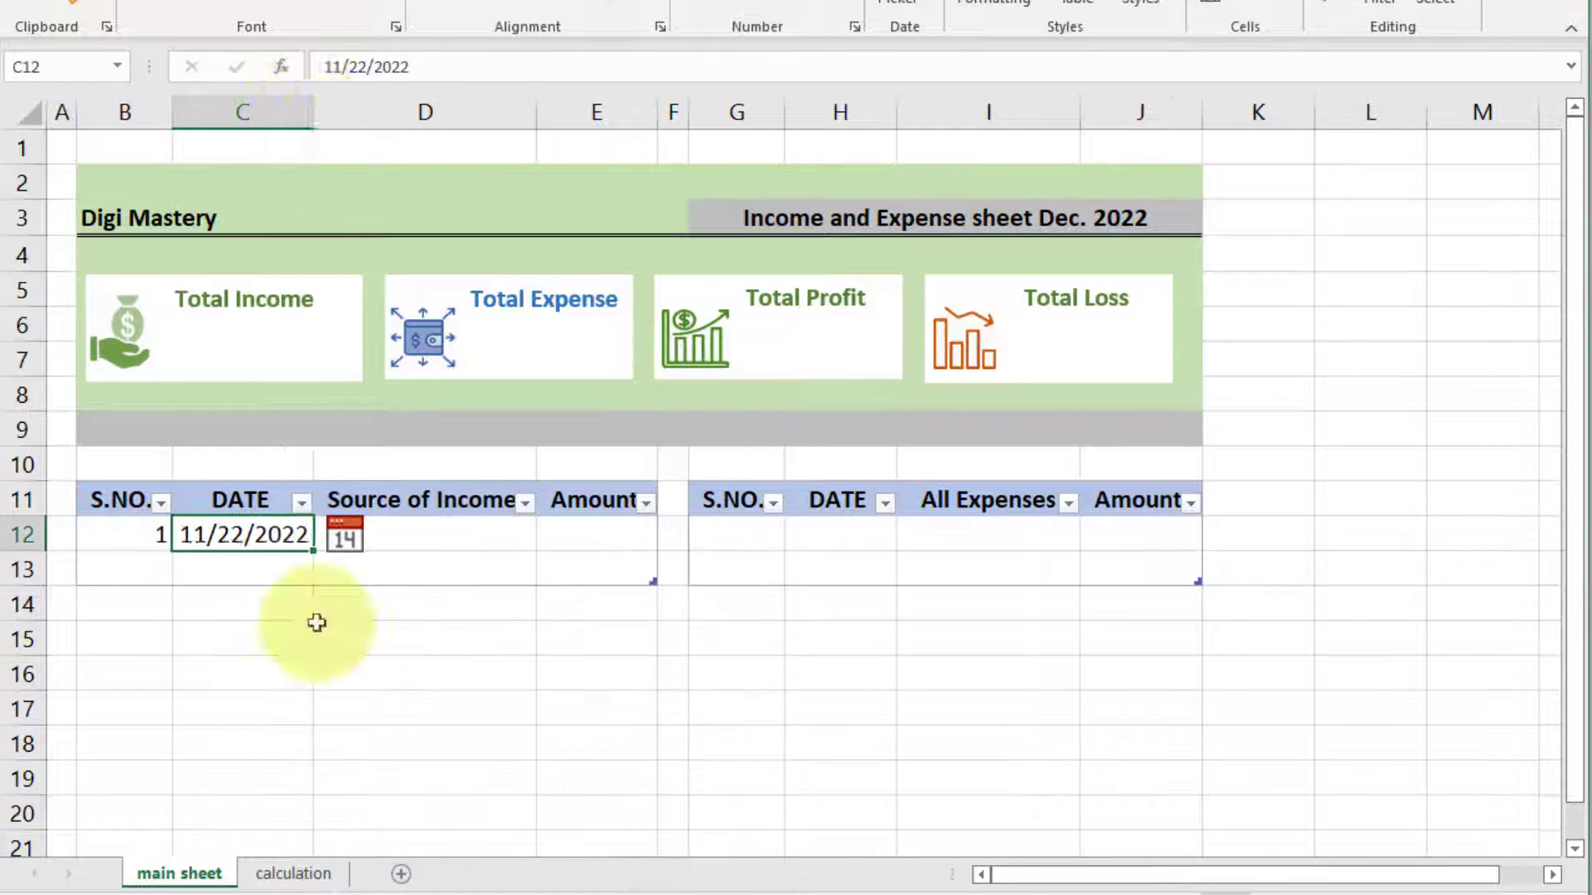
key(Tab)
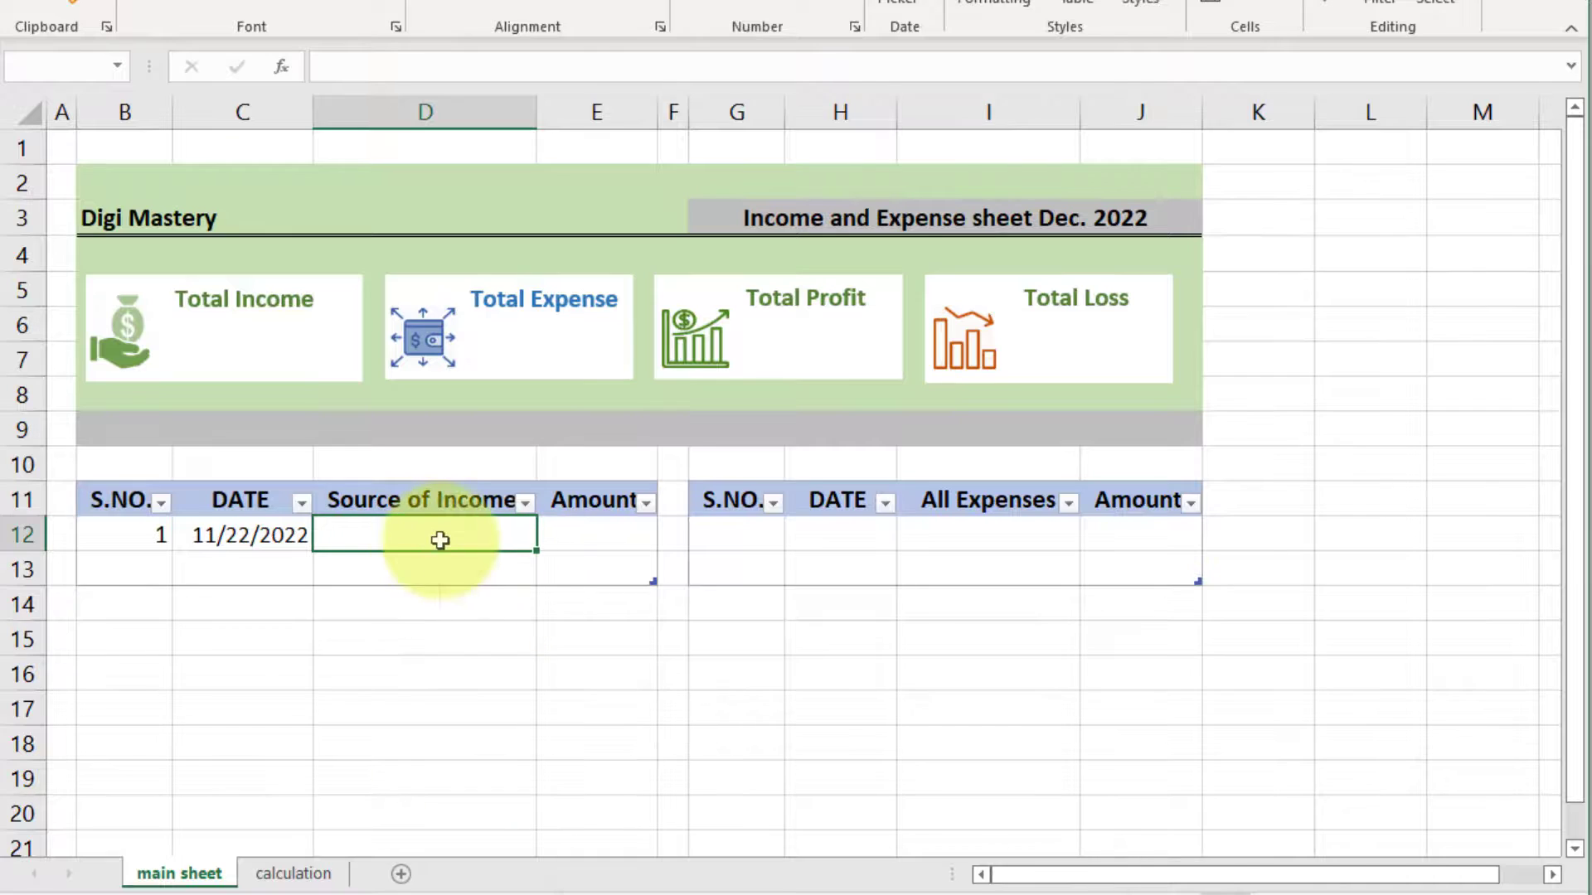
text(Export item 1)
key(Tab)
text(12000)
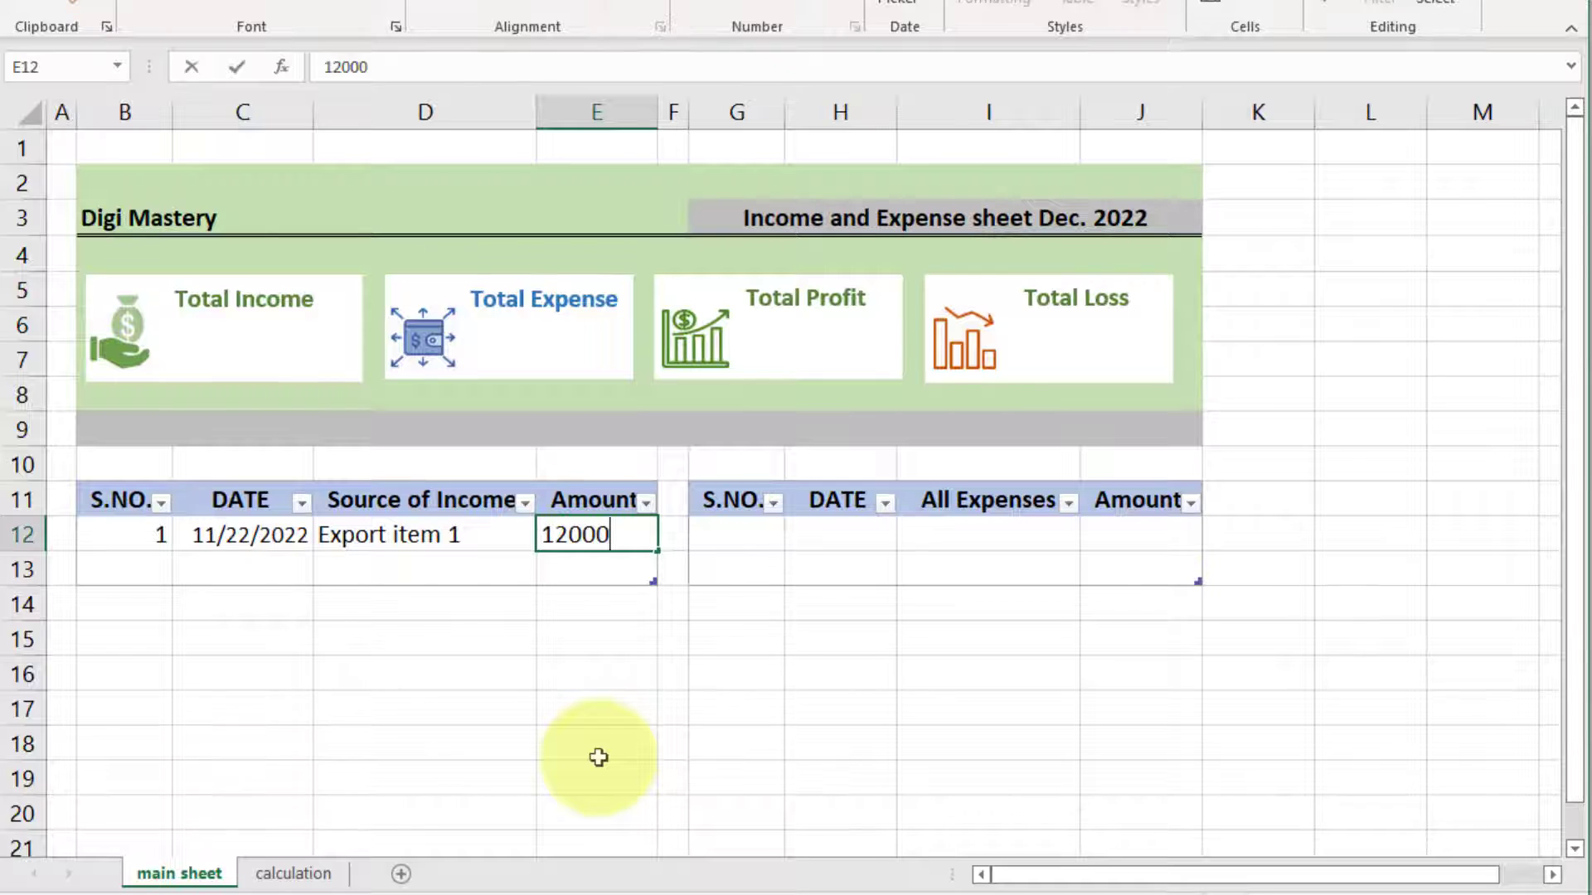
Fill the second income row with 2, 11/23/2022, Export item 2 and 8000
click(124, 558)
text(2)
key(Tab)
text(11/23/2022)
click(384, 568)
text(Export item 2)
click(569, 578)
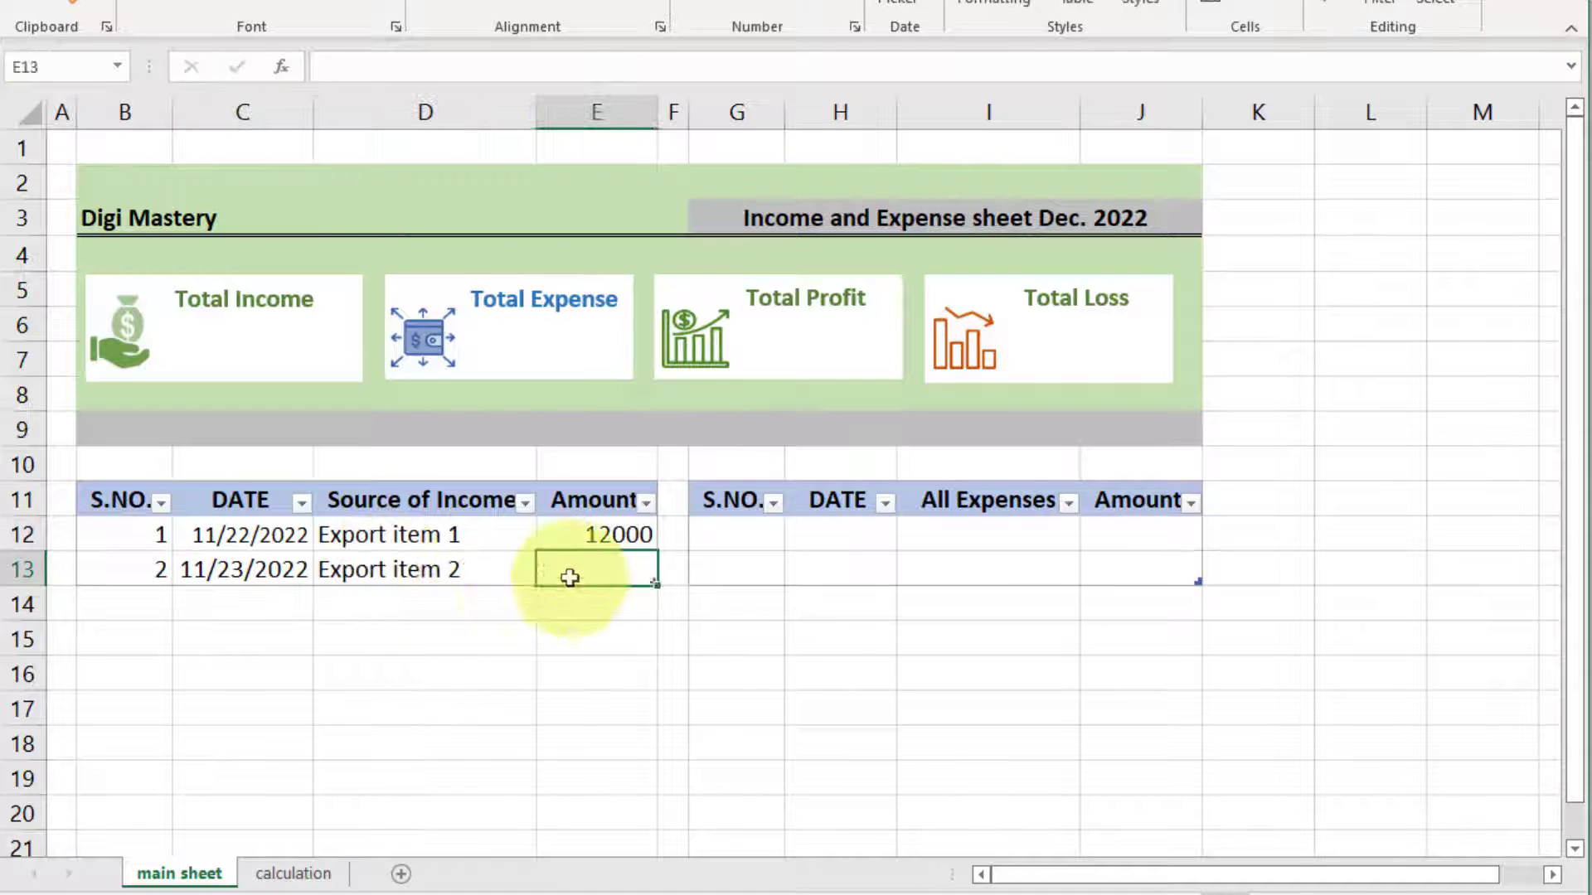
text(8000)
Fill the first expense row with 1, 11/24/2022, purchase equipment and 3000
click(736, 535)
text(1)
key(Tab)
text(11/24/2022)
key(Tab)
text(pu)
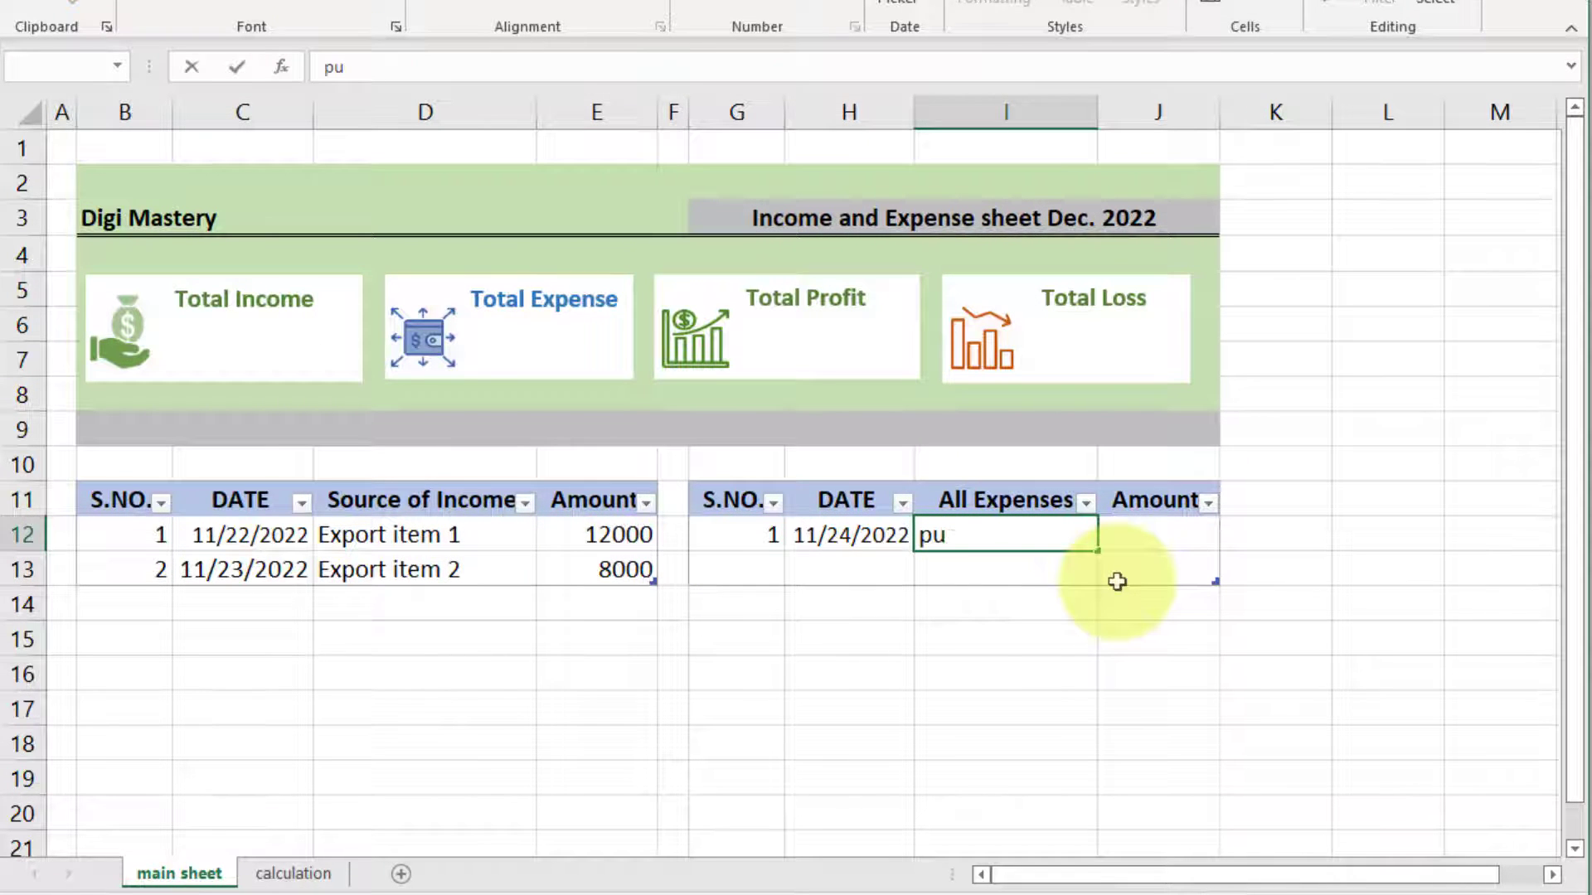
text(rchase equipment)
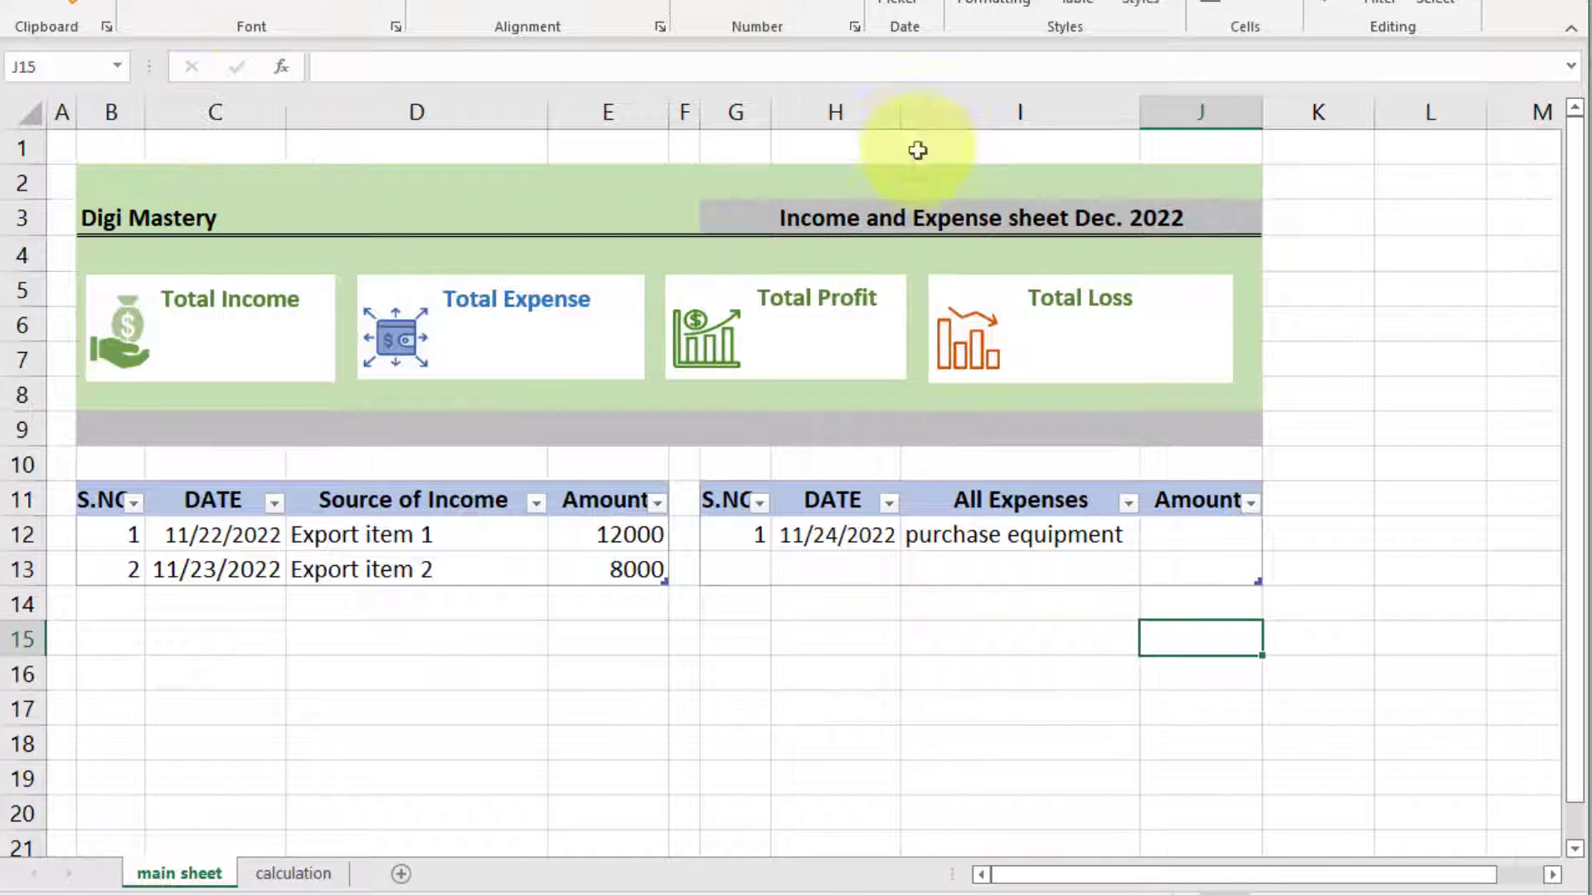
click(1197, 533)
text(3000)
key(Return)
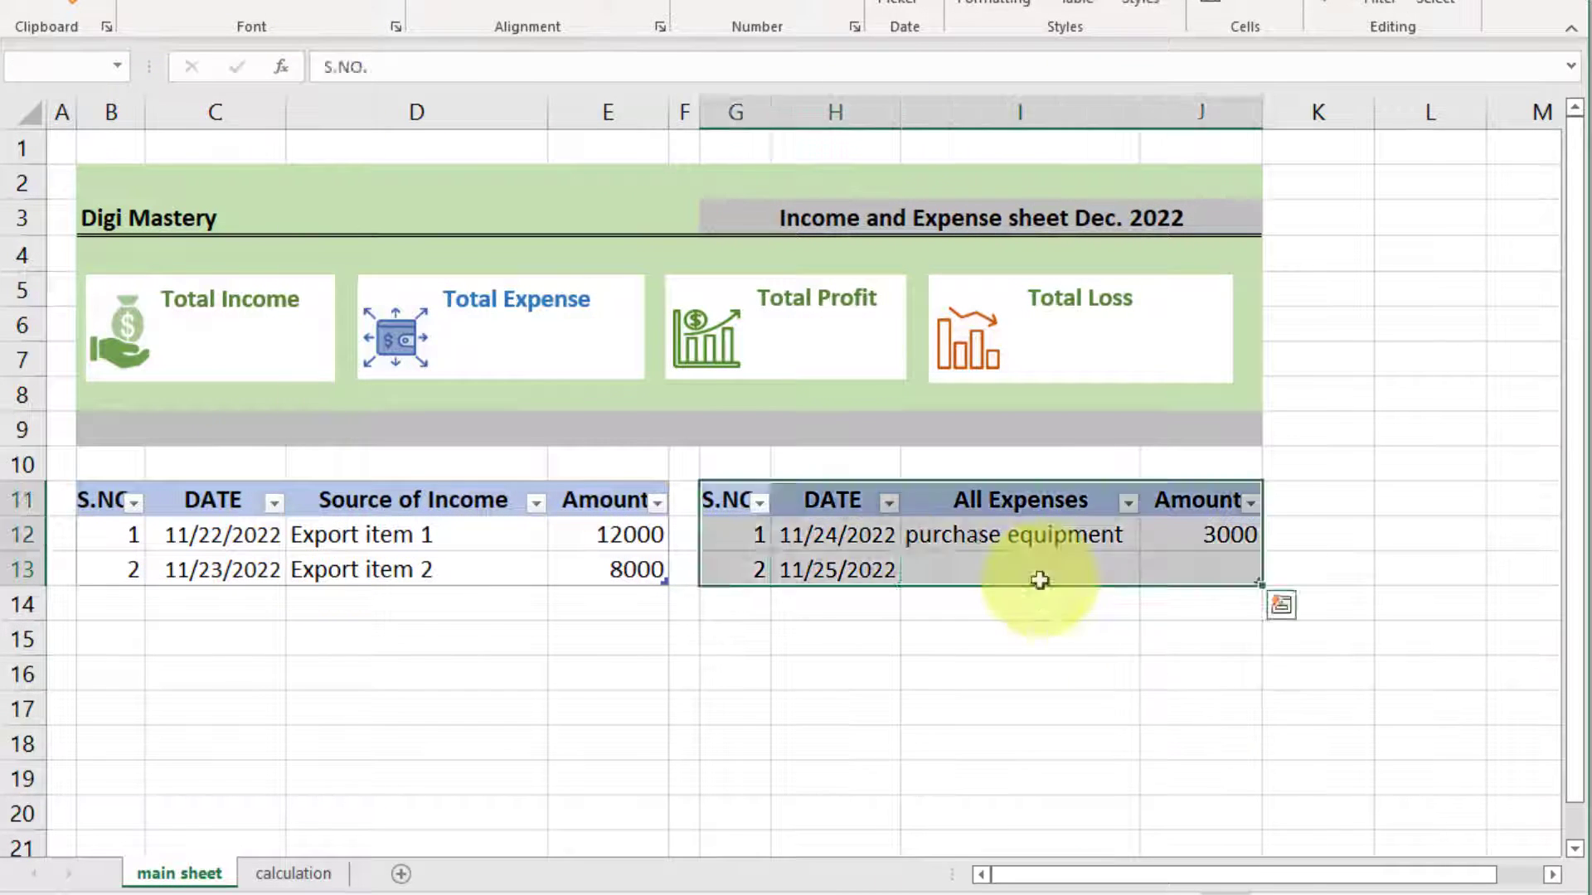
Fill the second expense row with 2, 11/25/2022, pay Libilities and 4000
click(1030, 580)
text(purch)
key(BackSpace)
key(BackSpace)
key(BackSpace)
key(BackSpace)
text(ay Libilities)
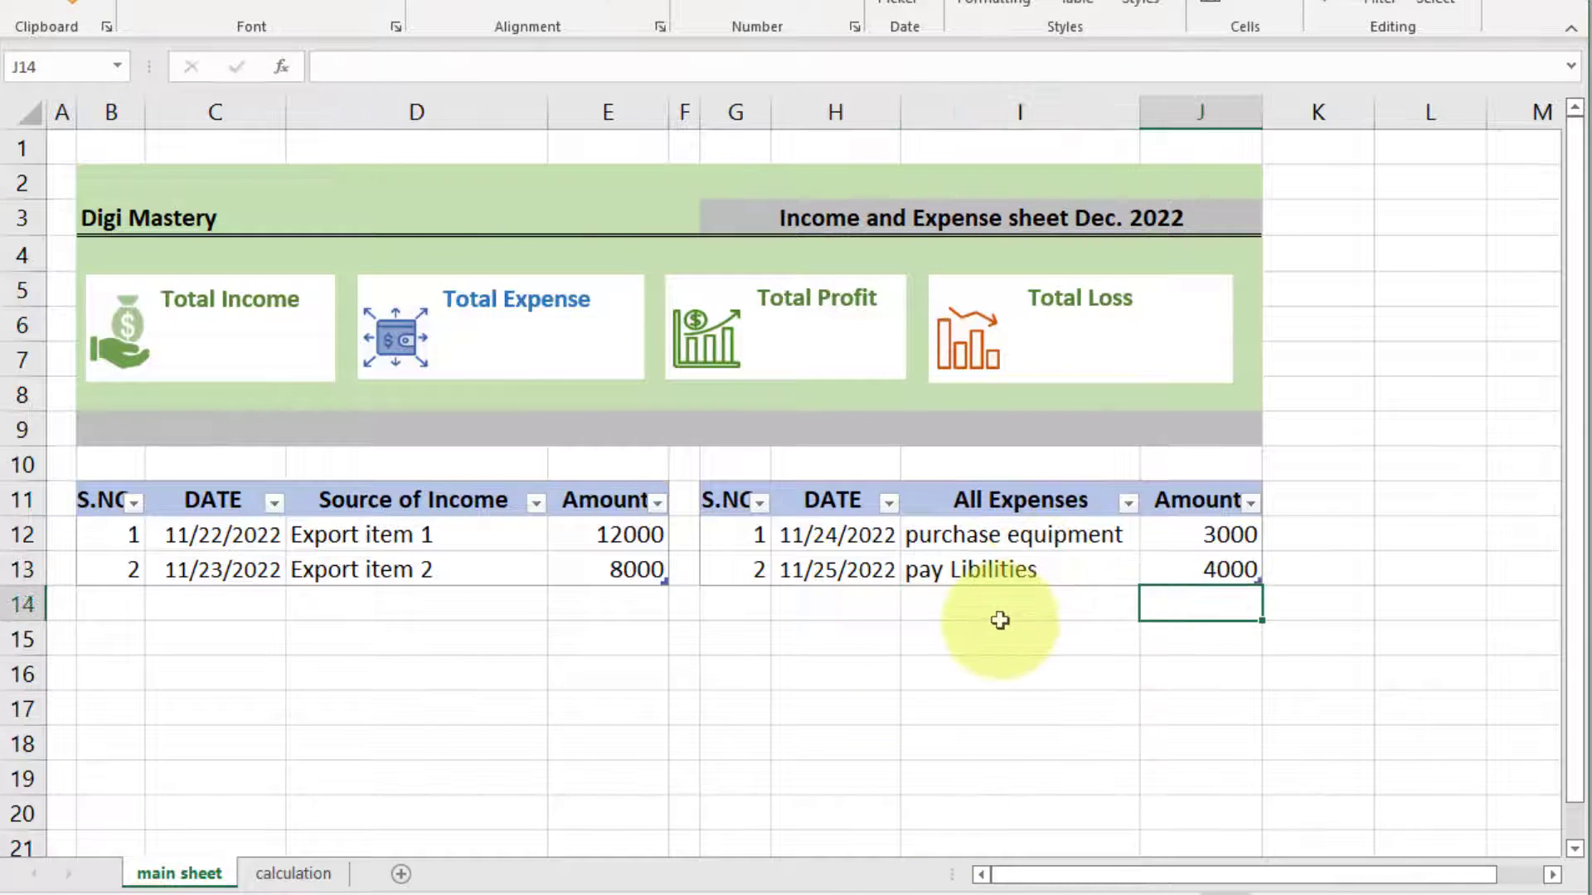
click(1000, 620)
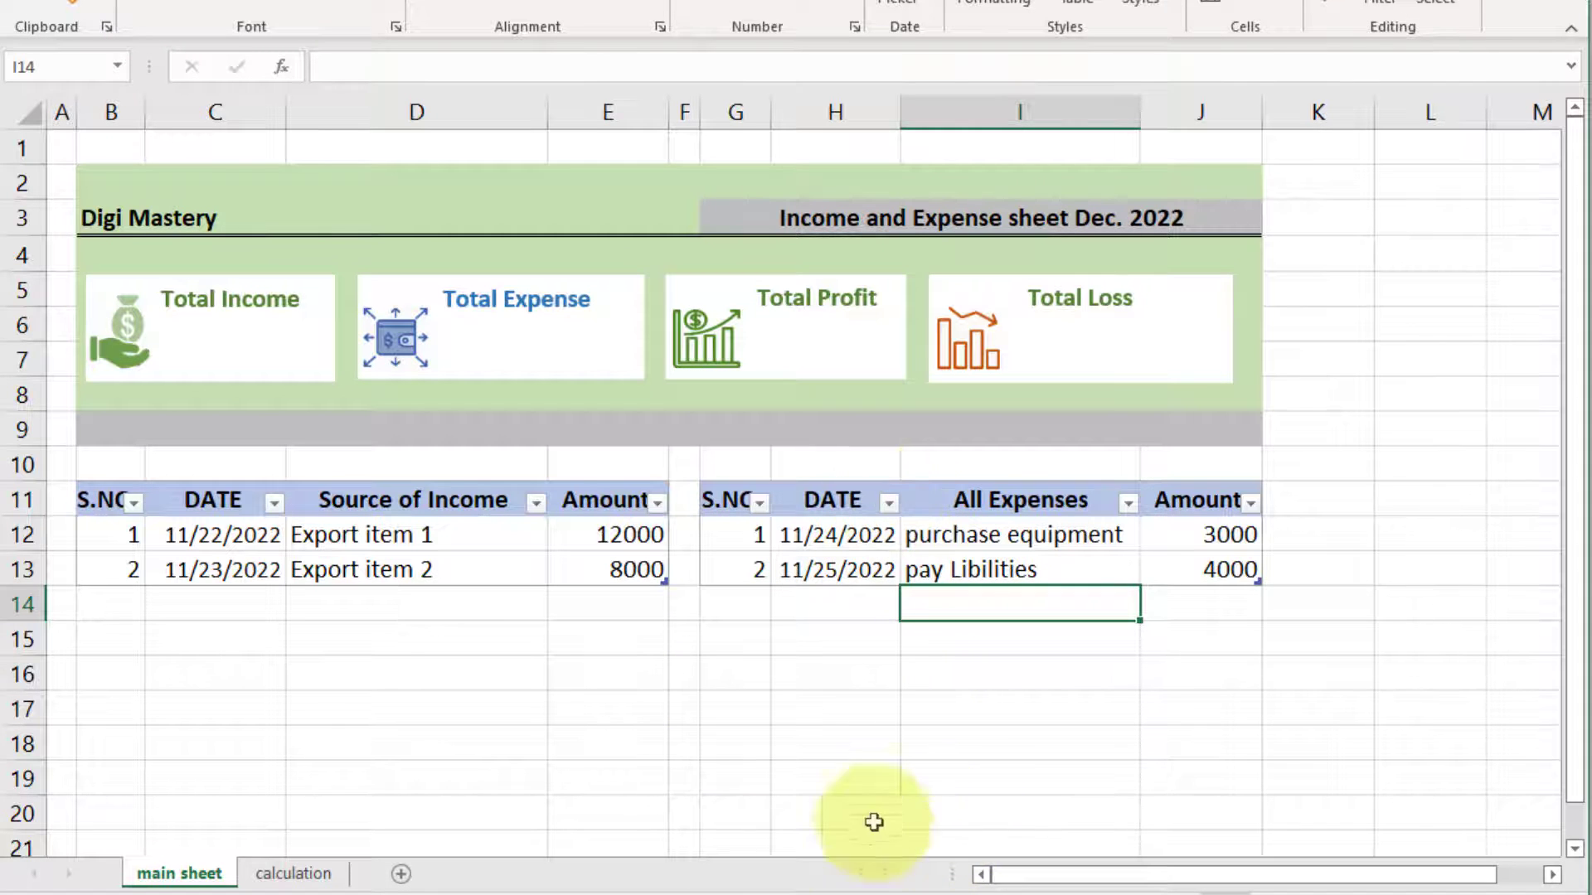
On the calculation sheet, enter the profit formula =IF(C4>D4,C4-D4,0) in cell E4
click(319, 877)
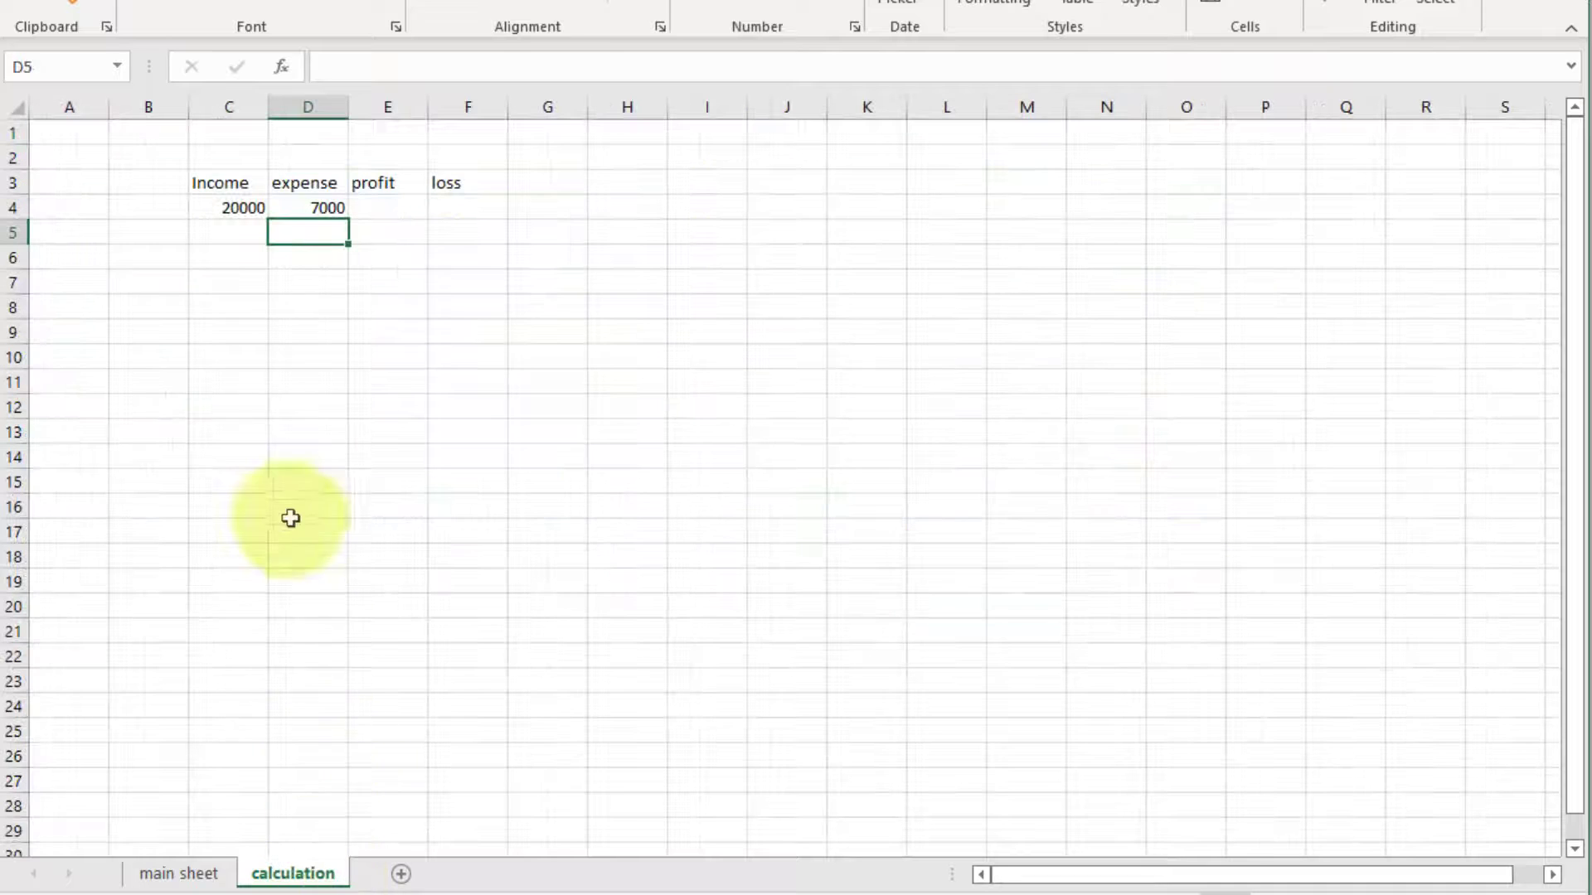
click(405, 211)
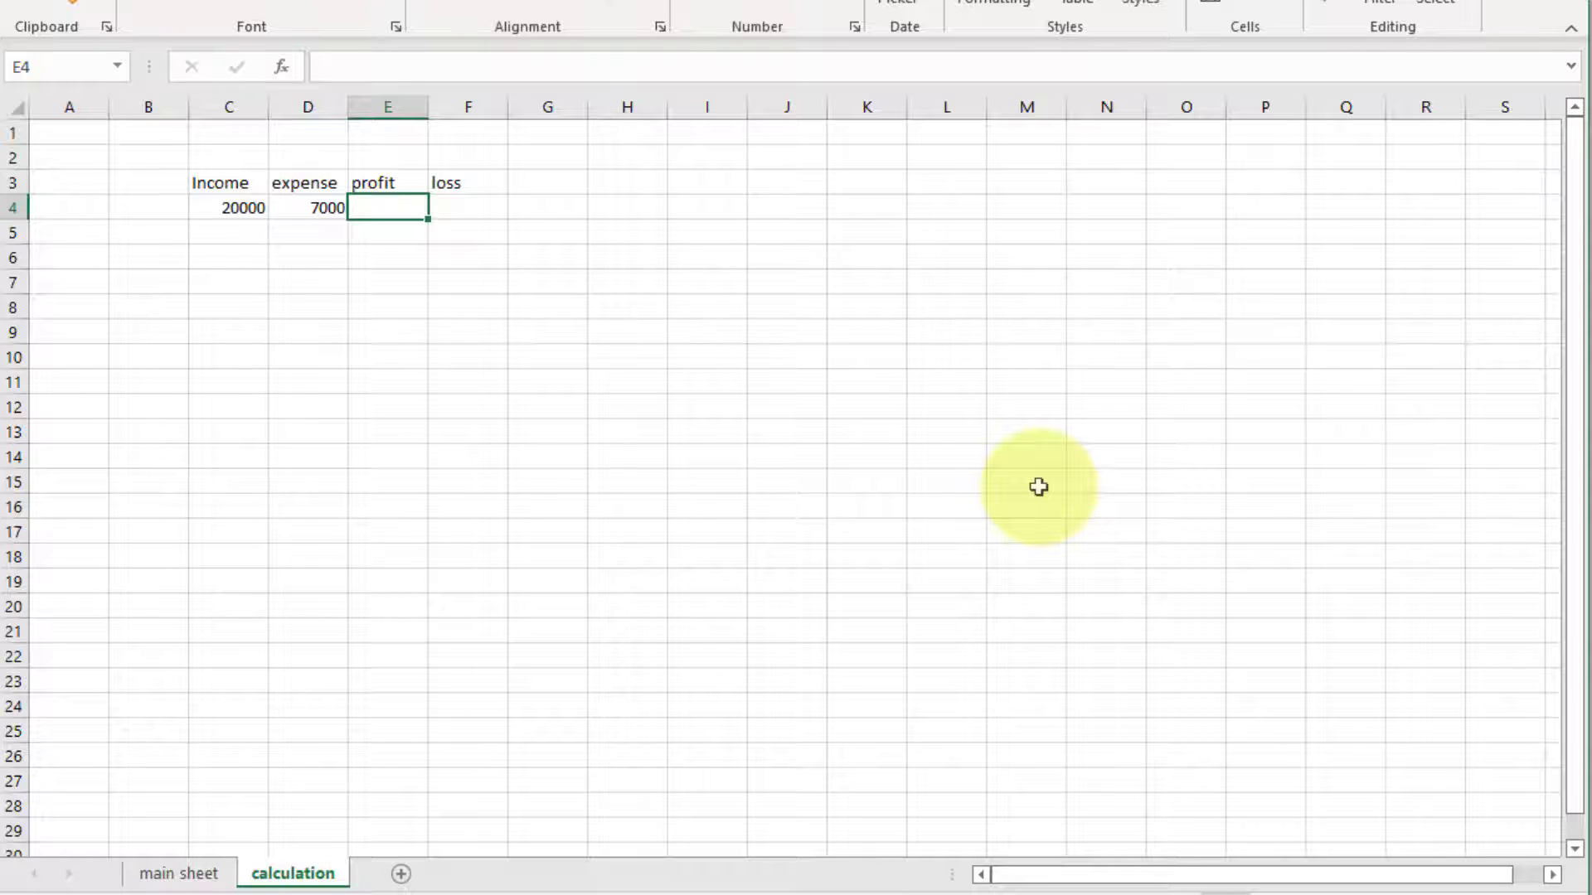
key(F2)
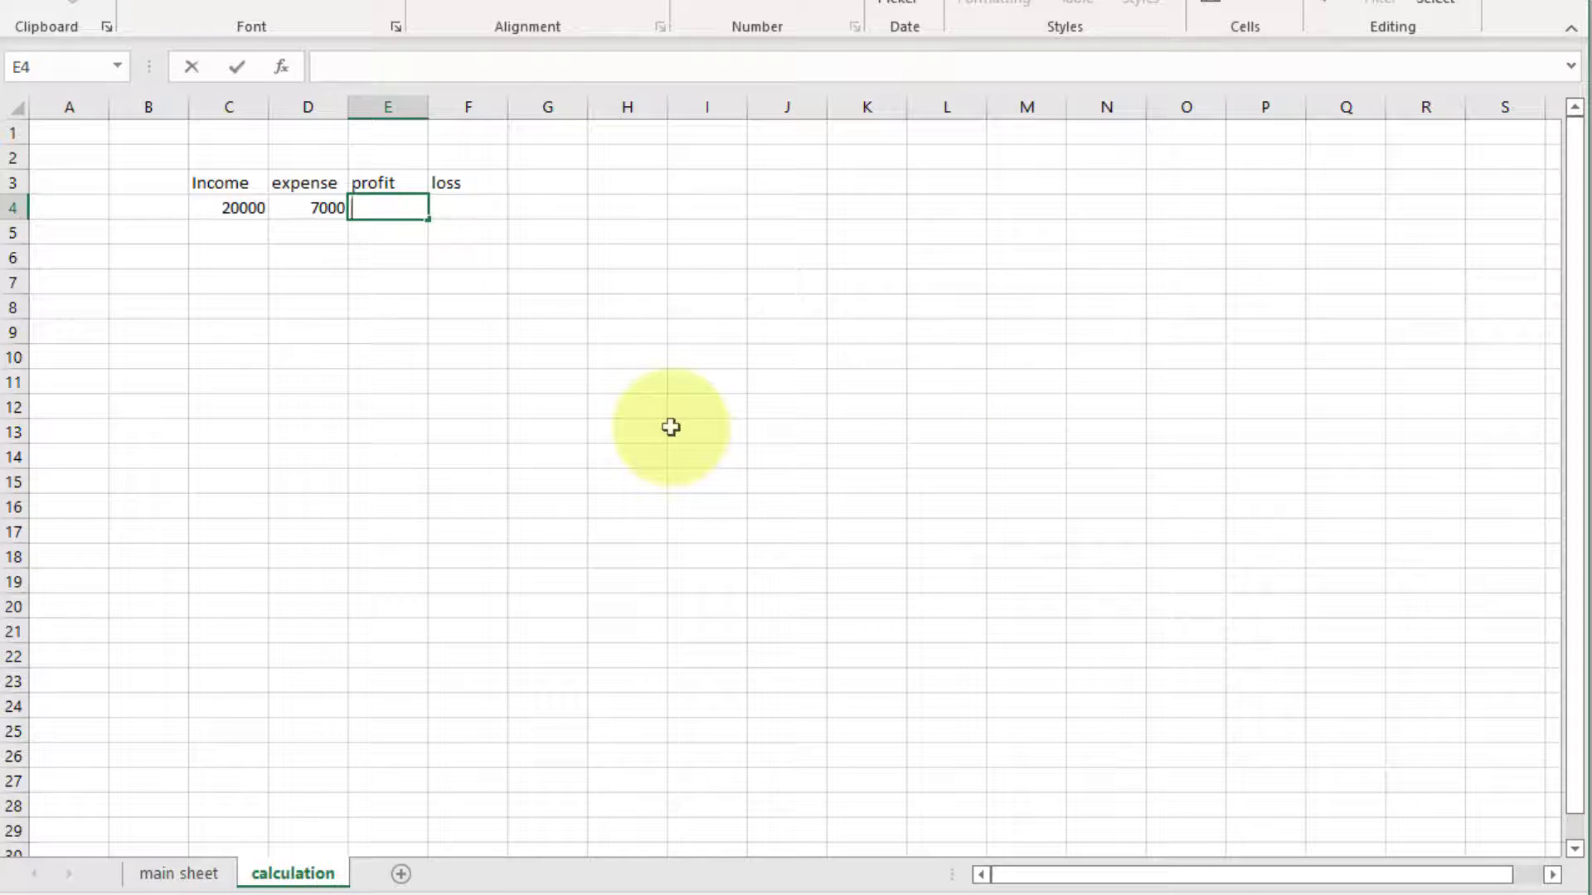
click(670, 427)
scroll(1534, 872, up, 2)
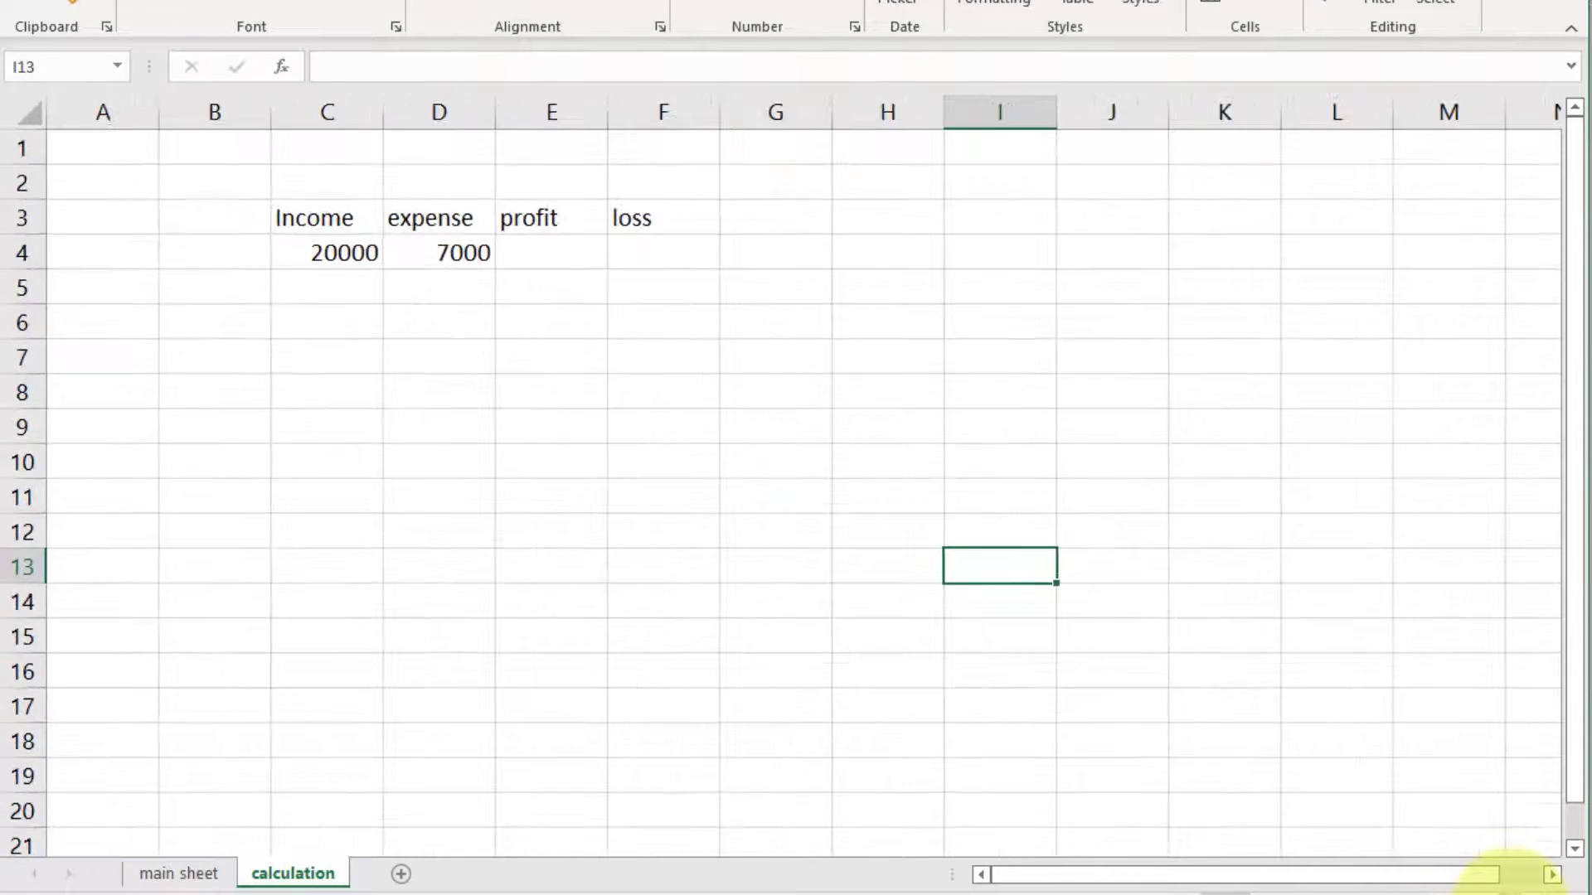
scroll(1517, 880, up, 1)
click(577, 273)
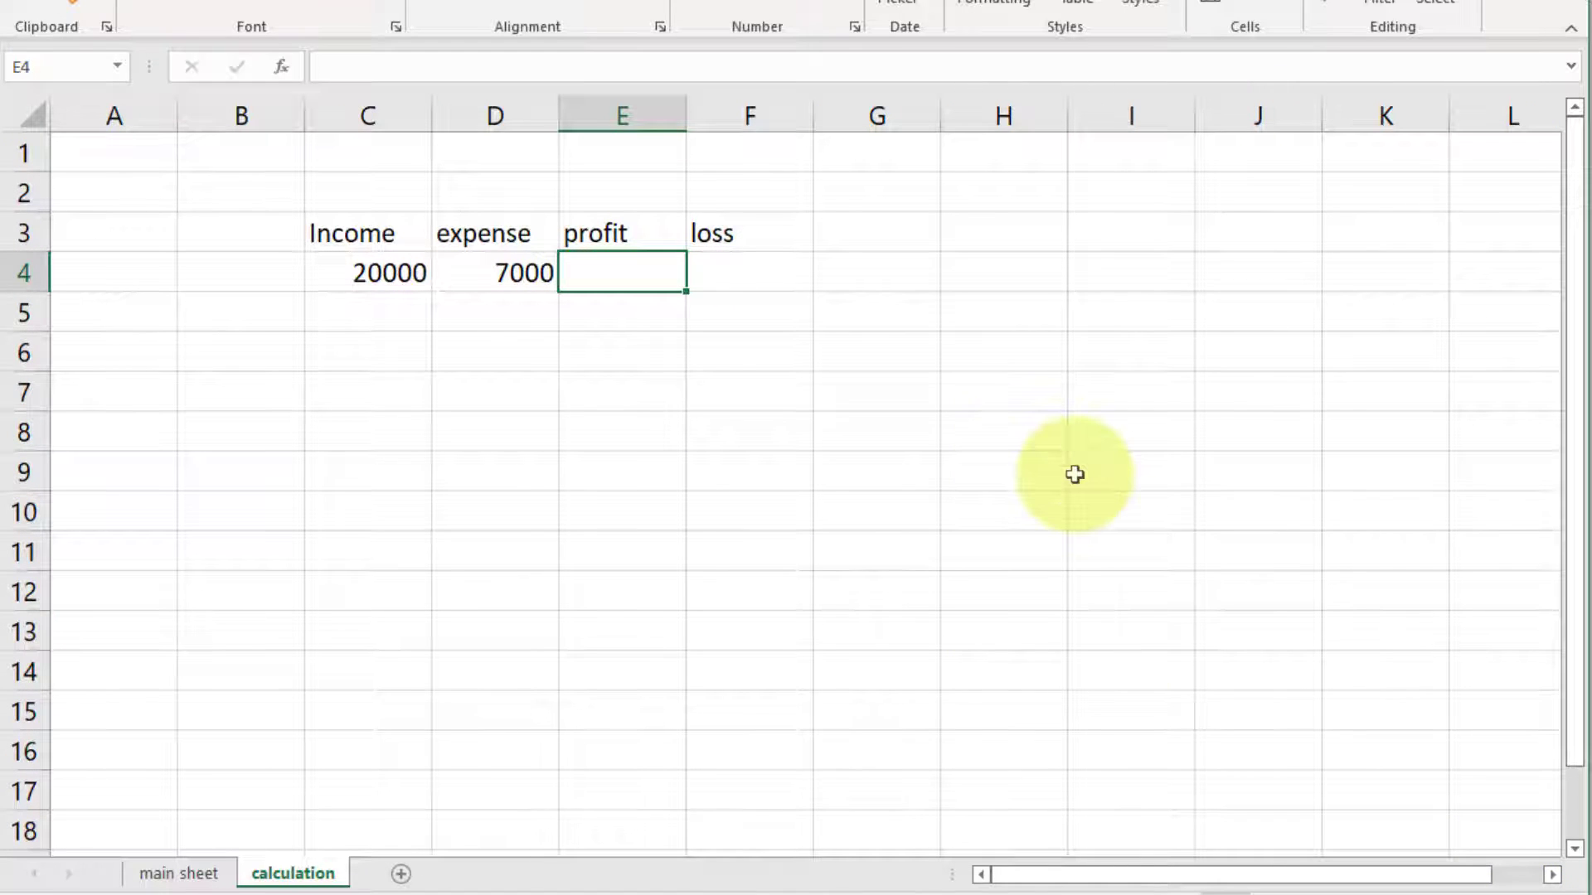
text(=)
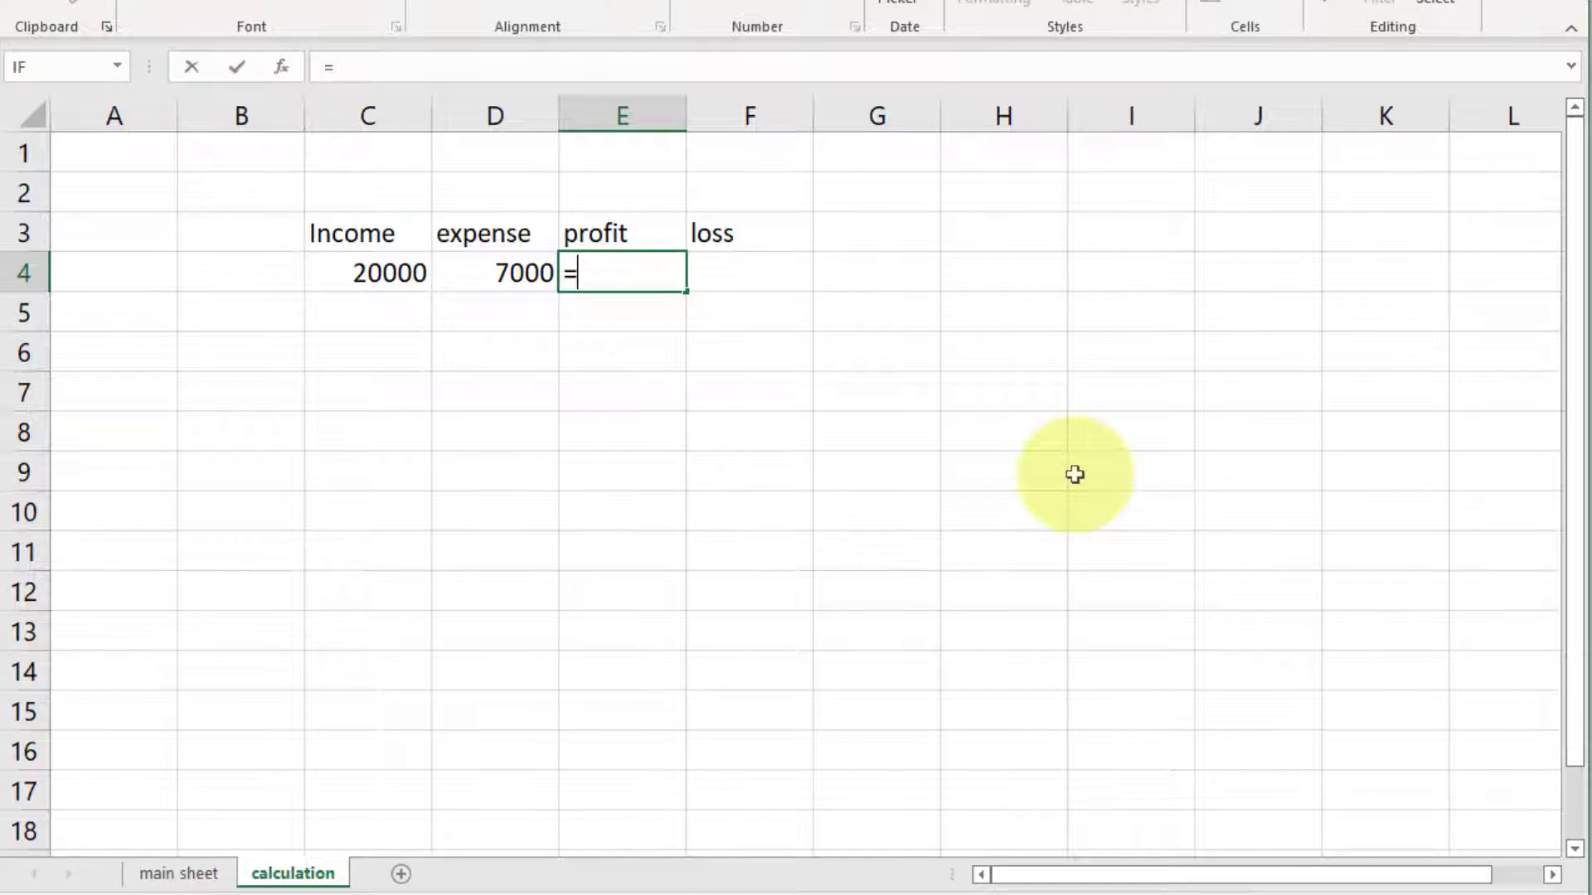
text(I)
double_click(693, 306)
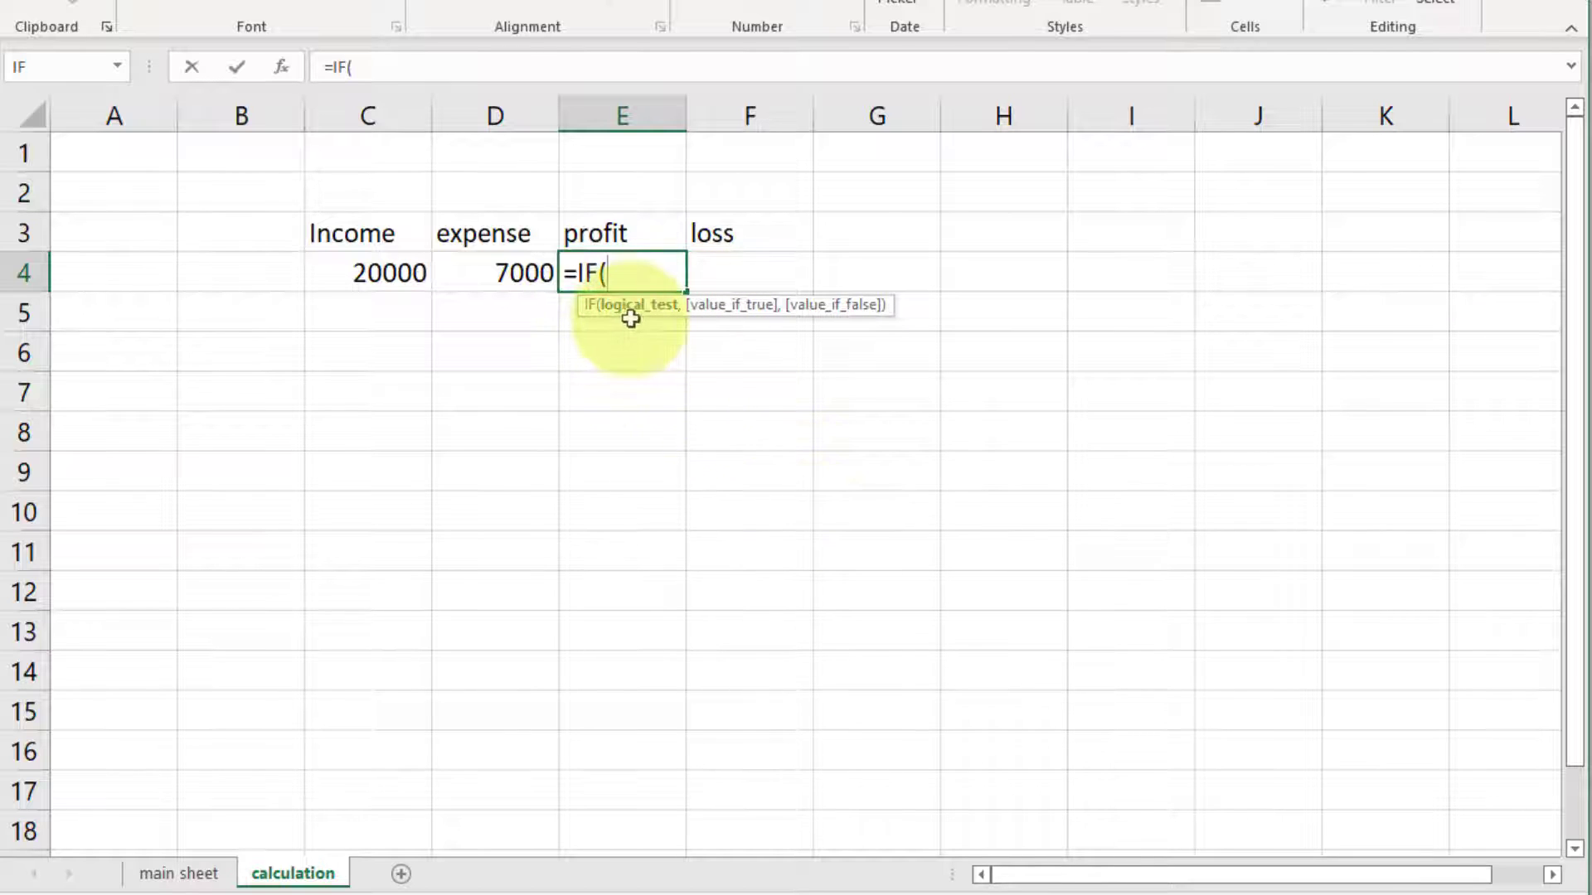
click(392, 275)
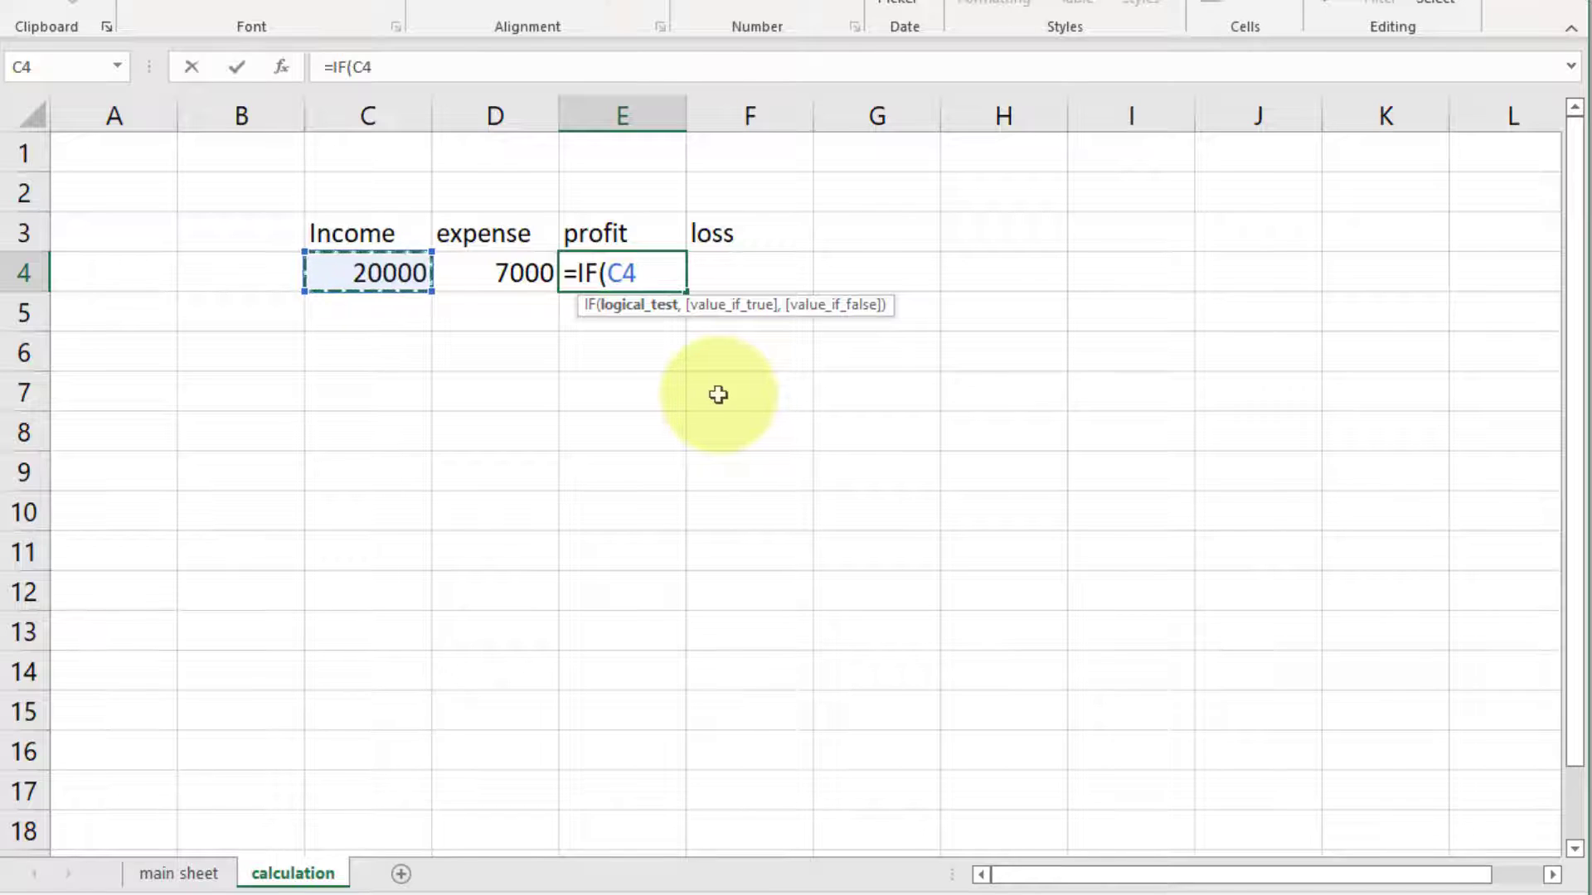
text(>)
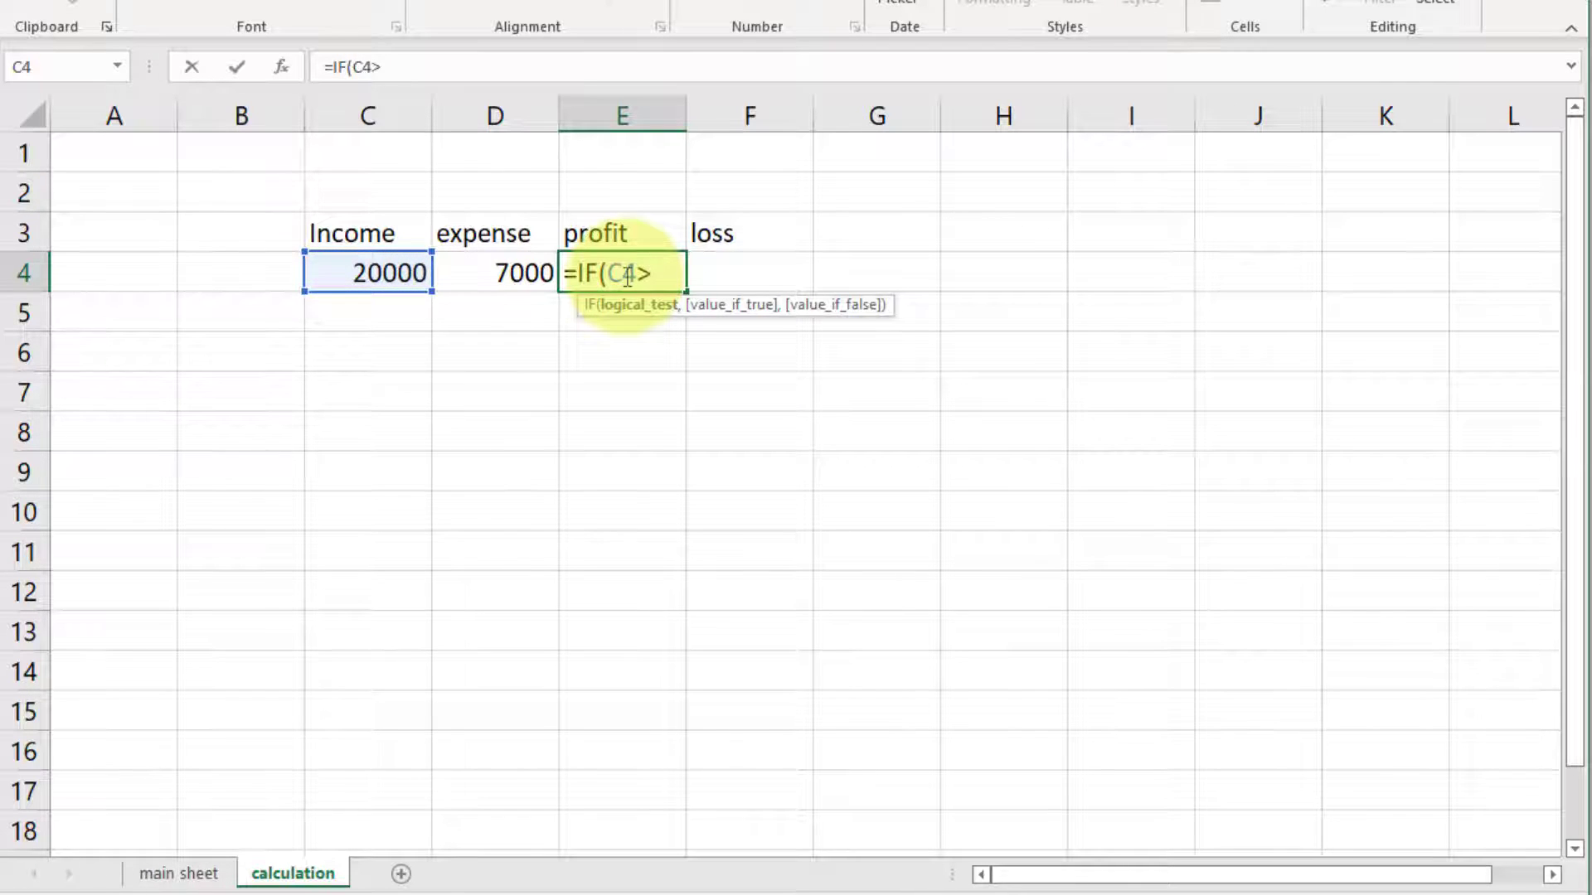
click(495, 276)
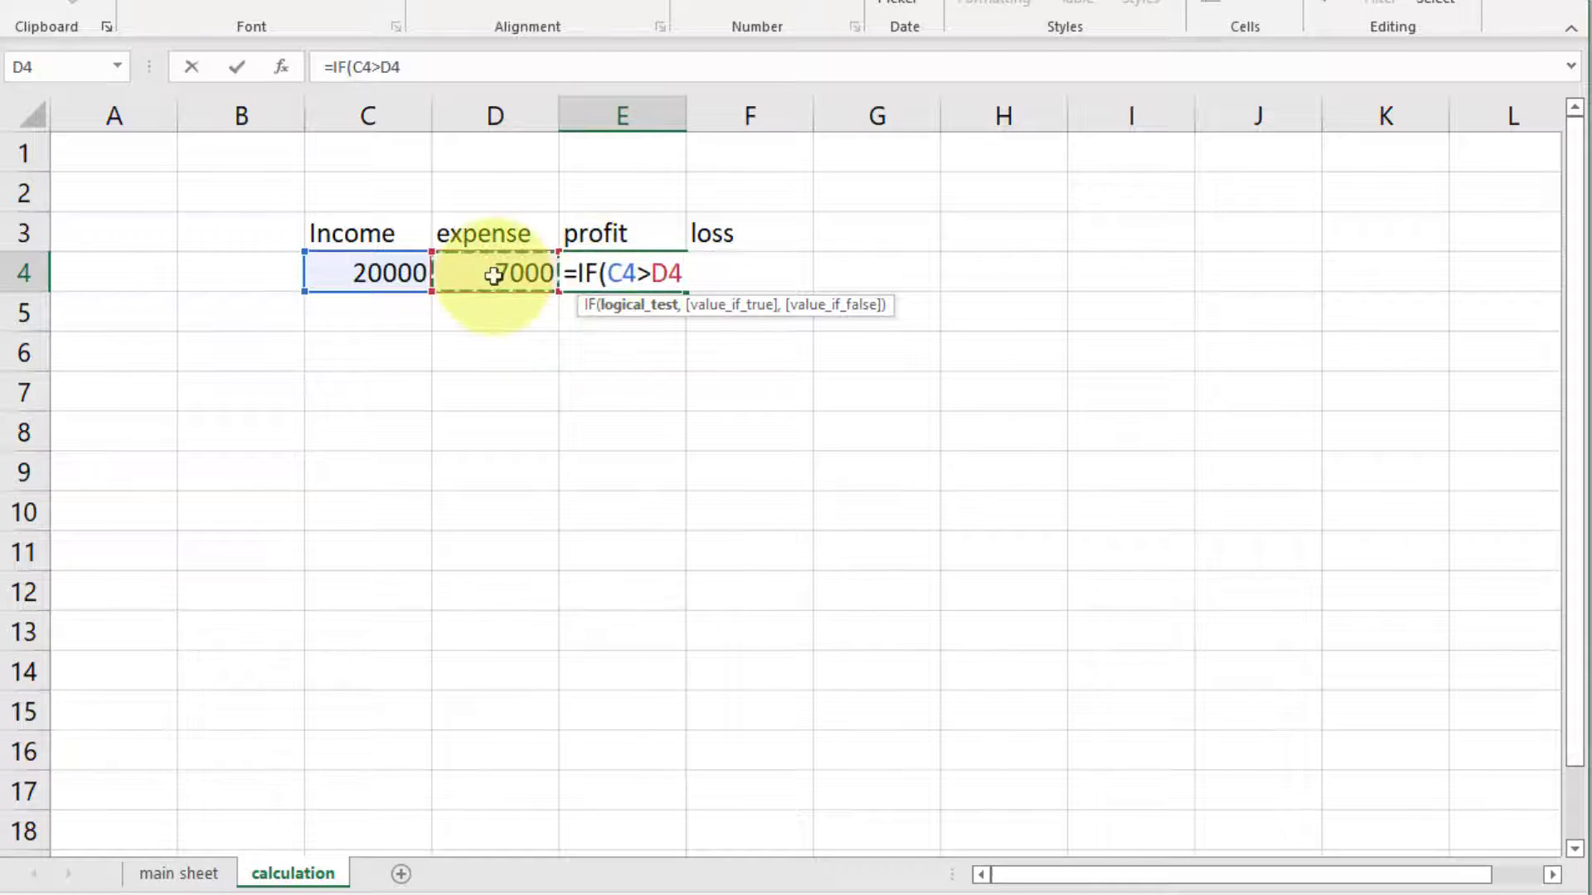
text(,)
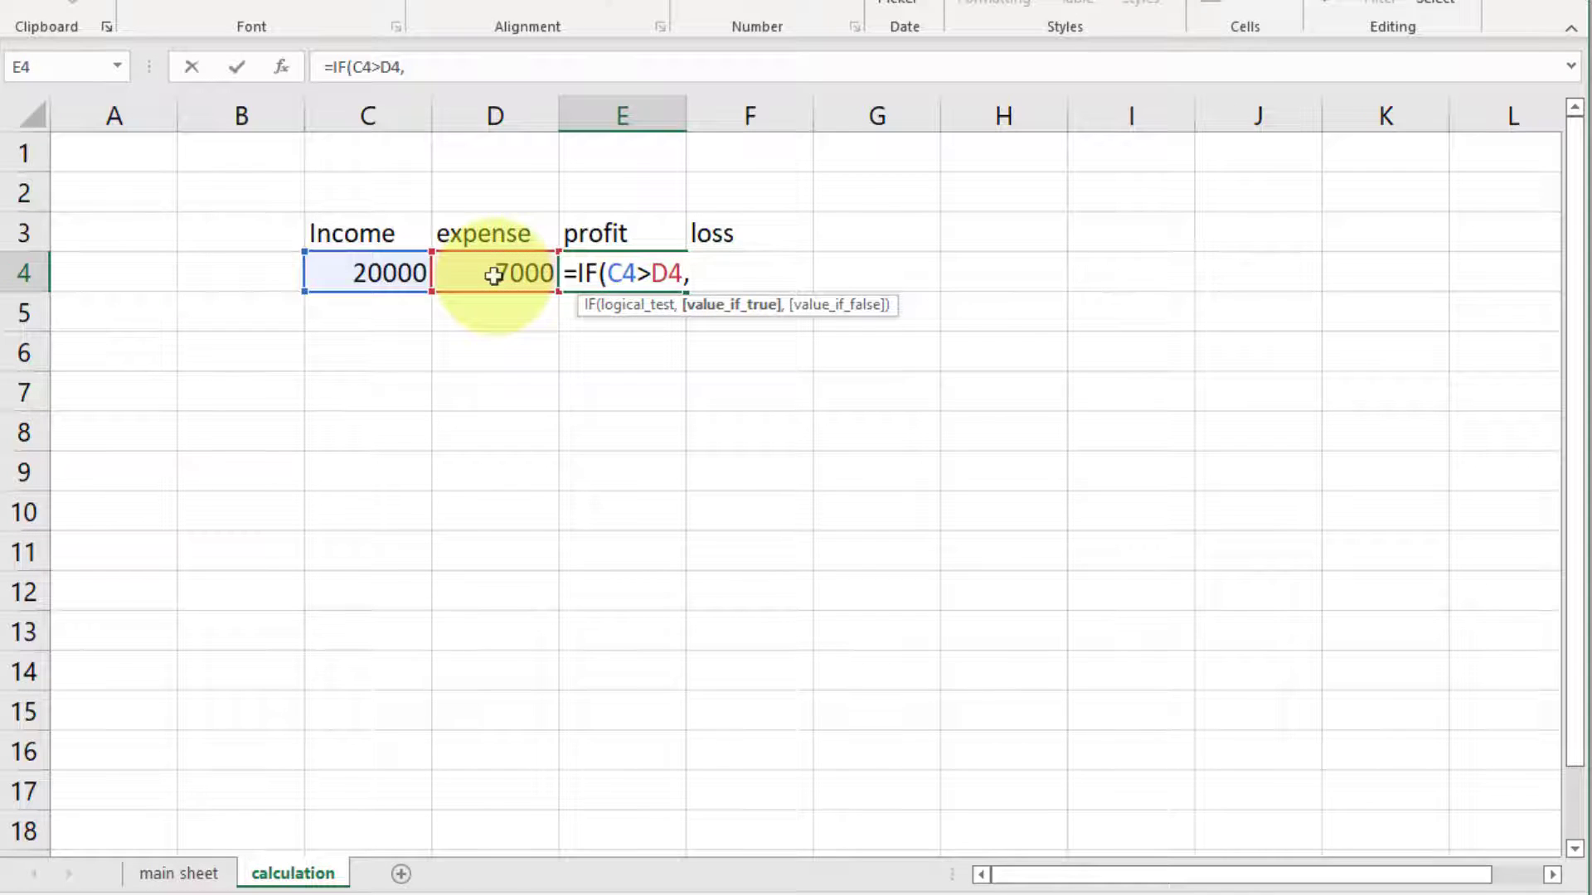
click(365, 271)
text(-)
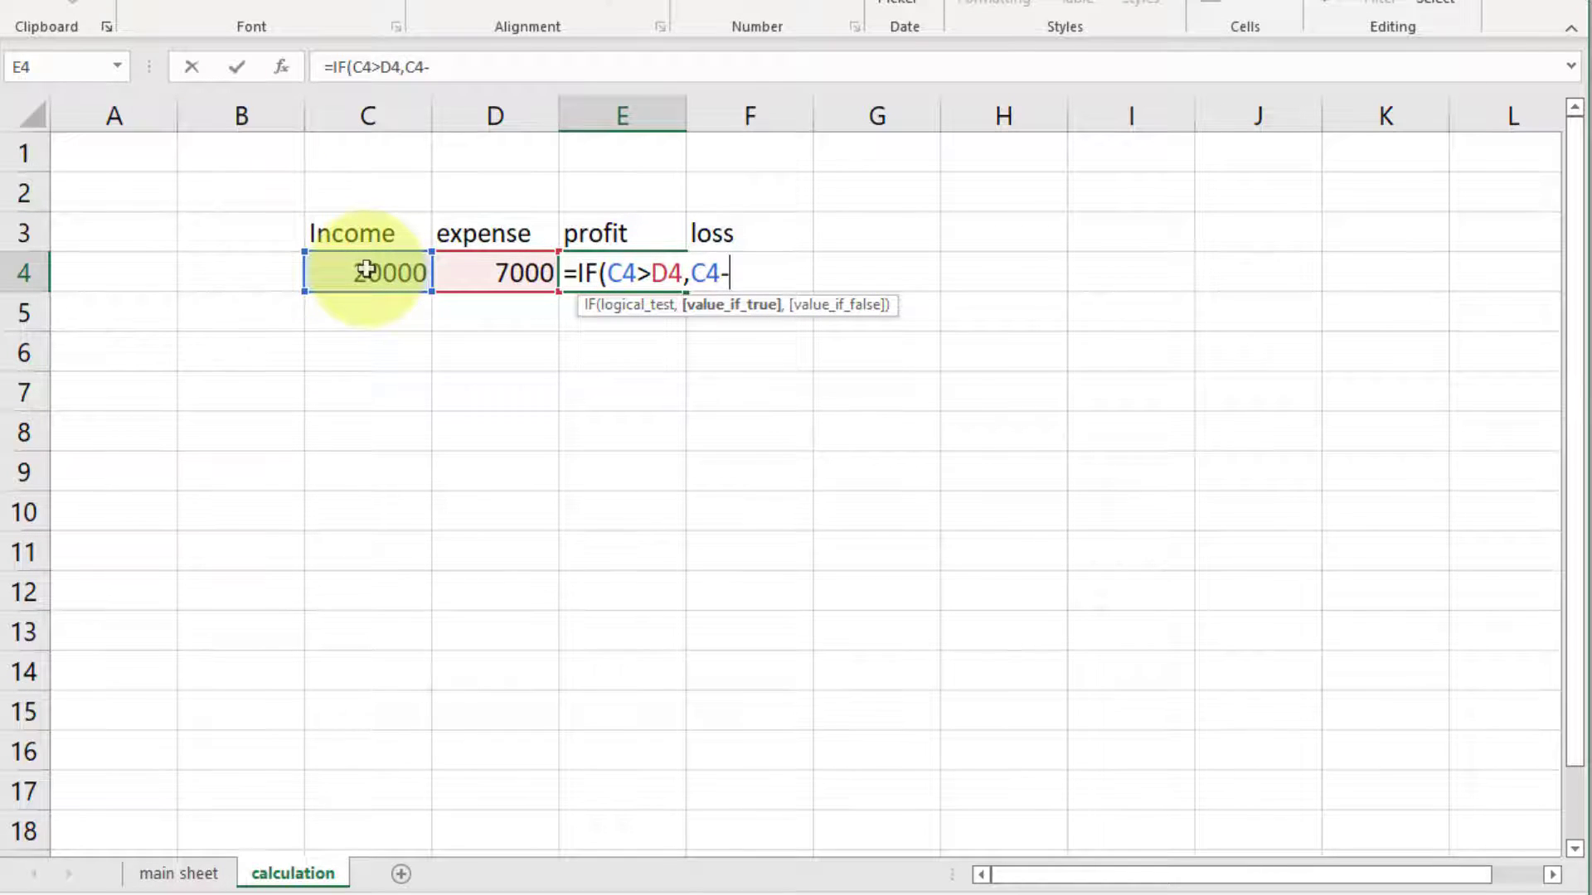
click(498, 274)
text(,)
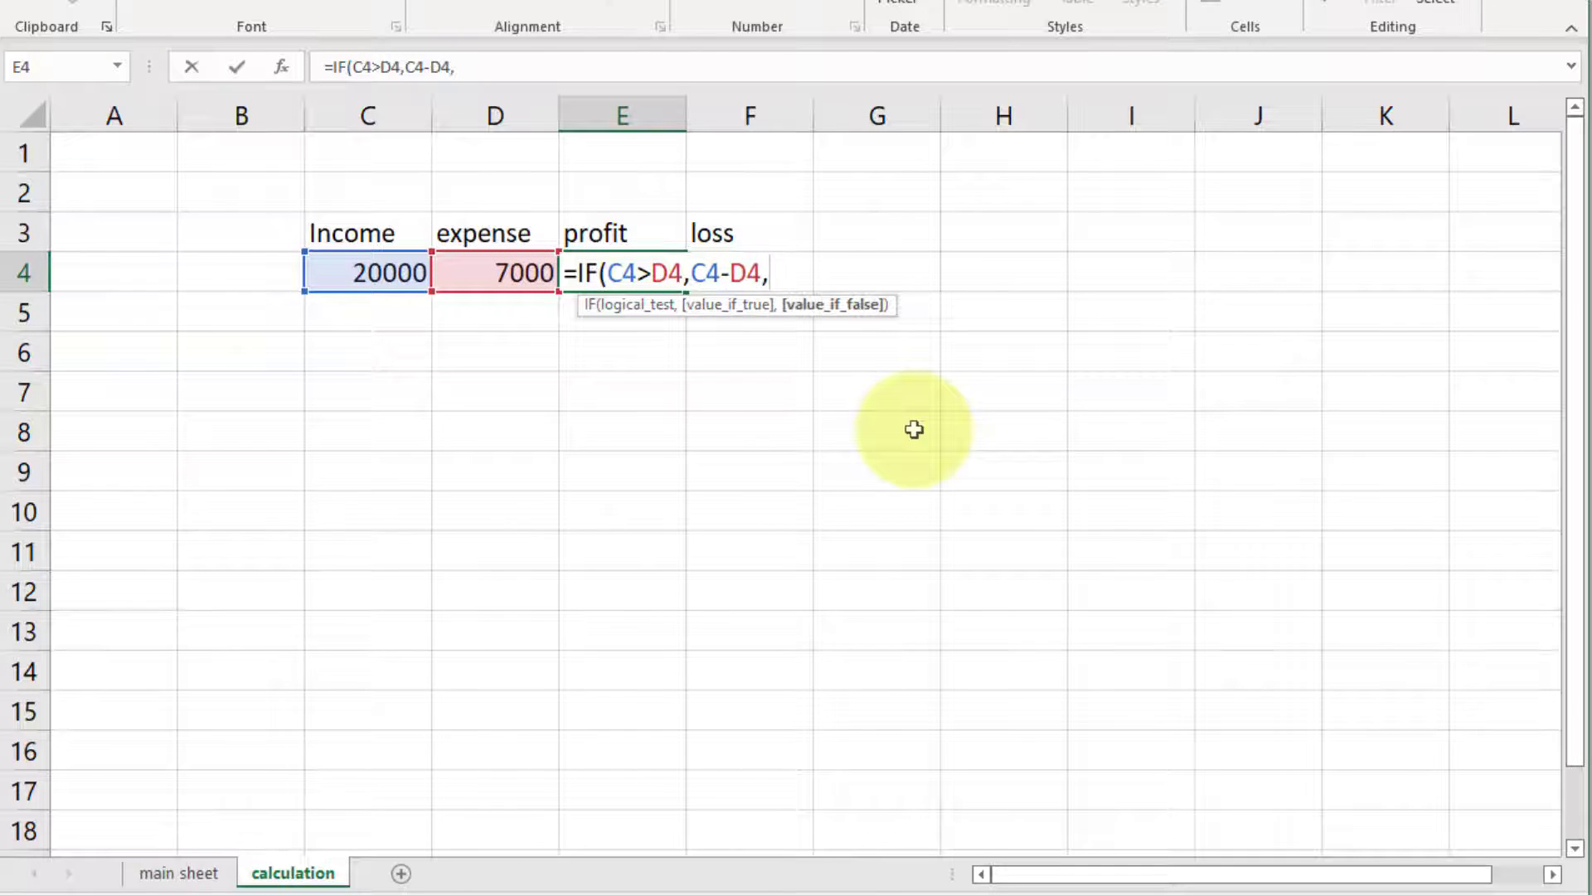
text(0))
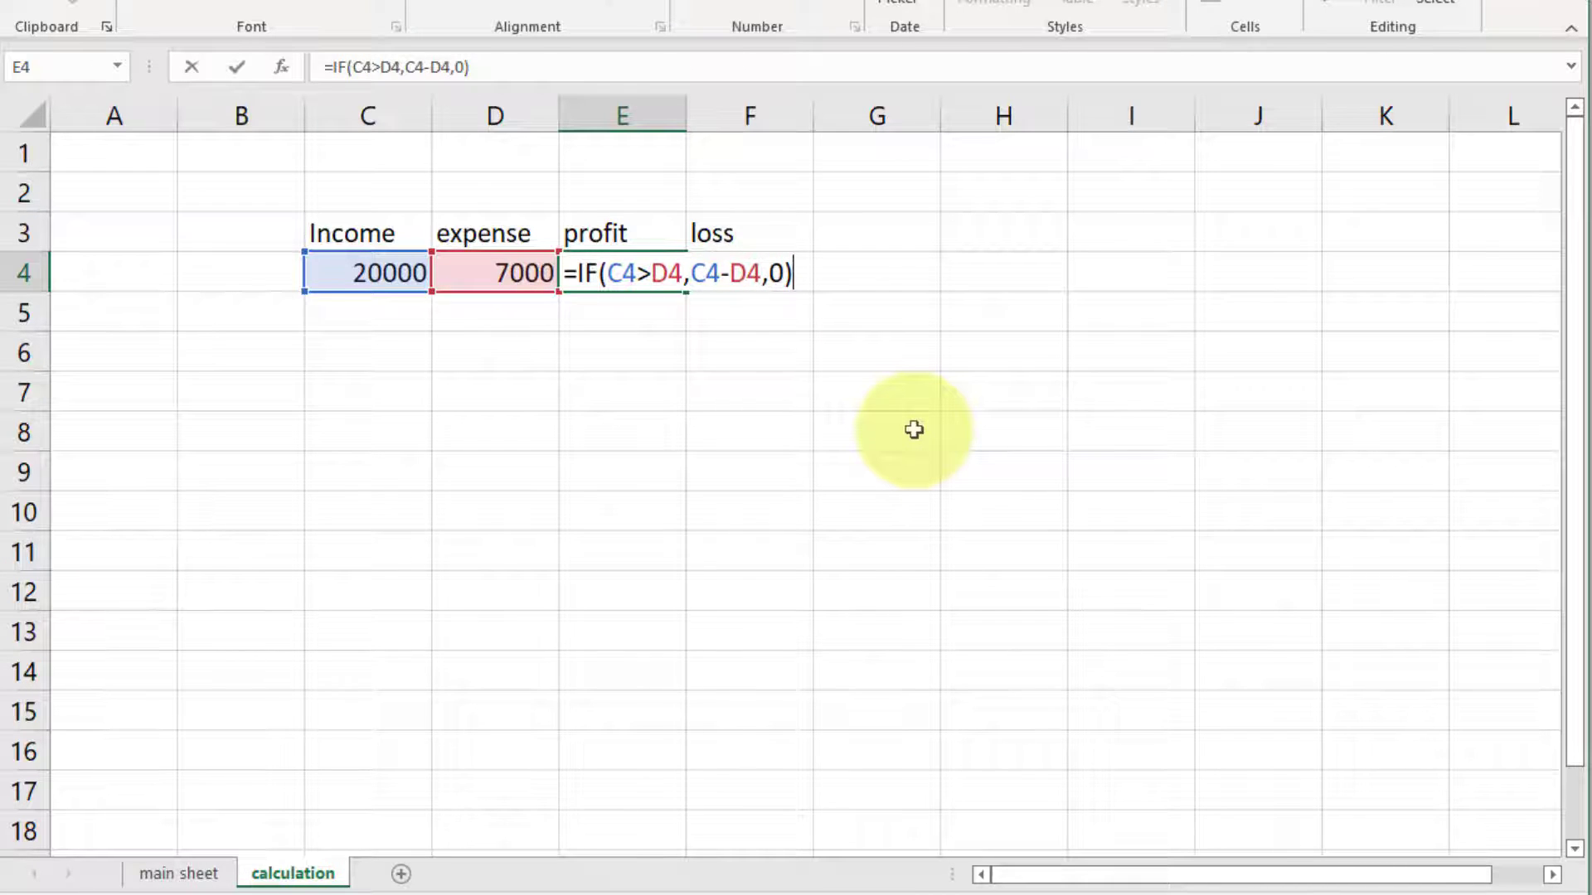
key(Return)
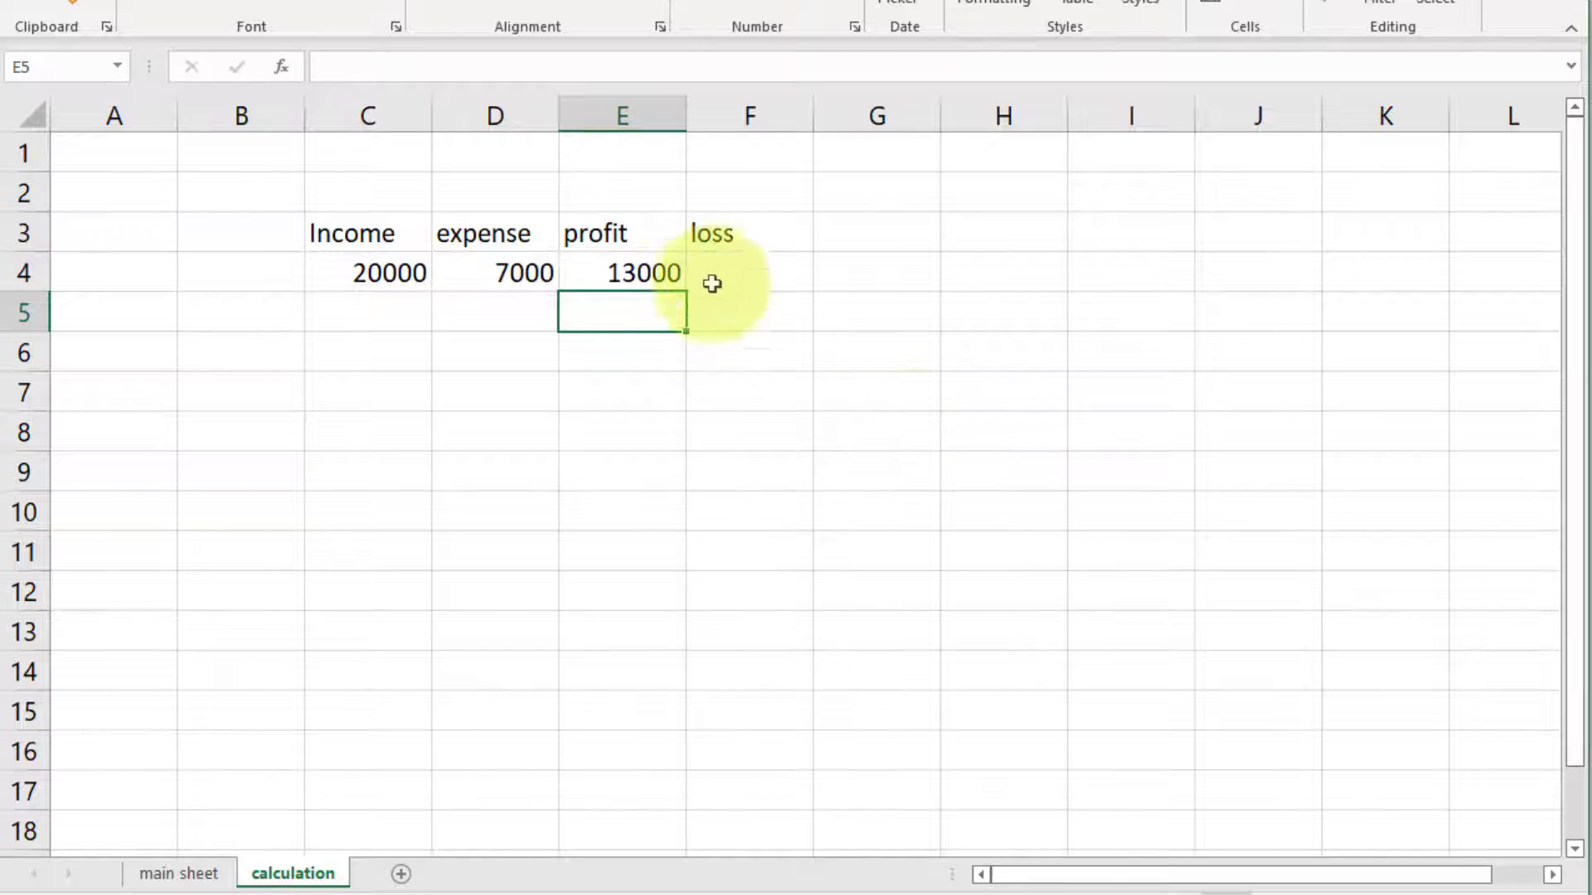
Enter the loss formula =IF(C4<D4,D4-C4,0) in cell F4 of the calculation sheet
click(750, 284)
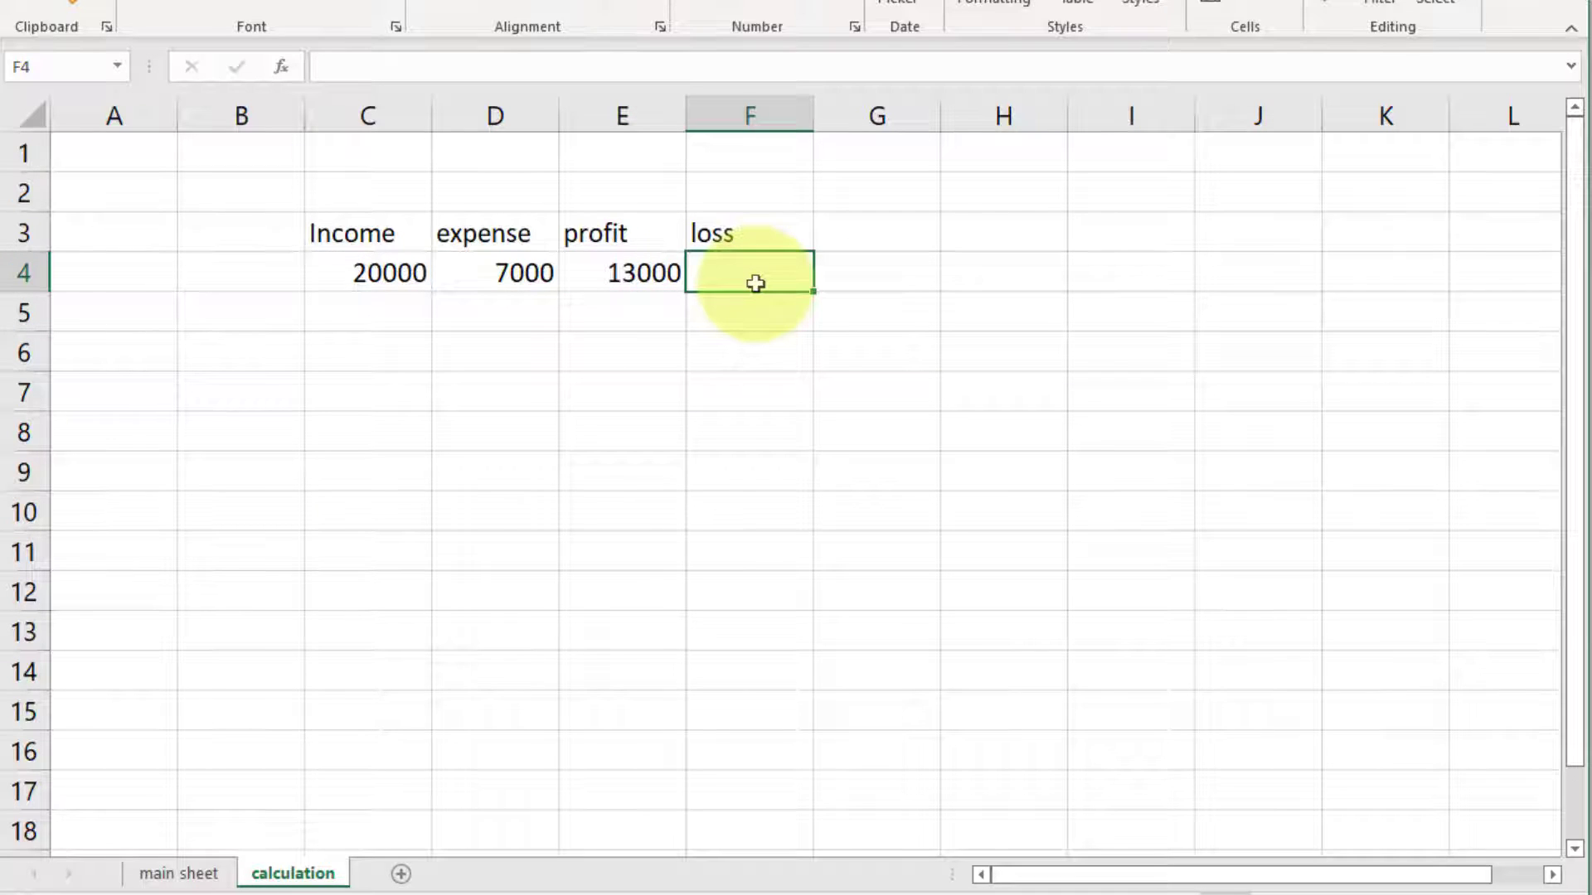
text(if)
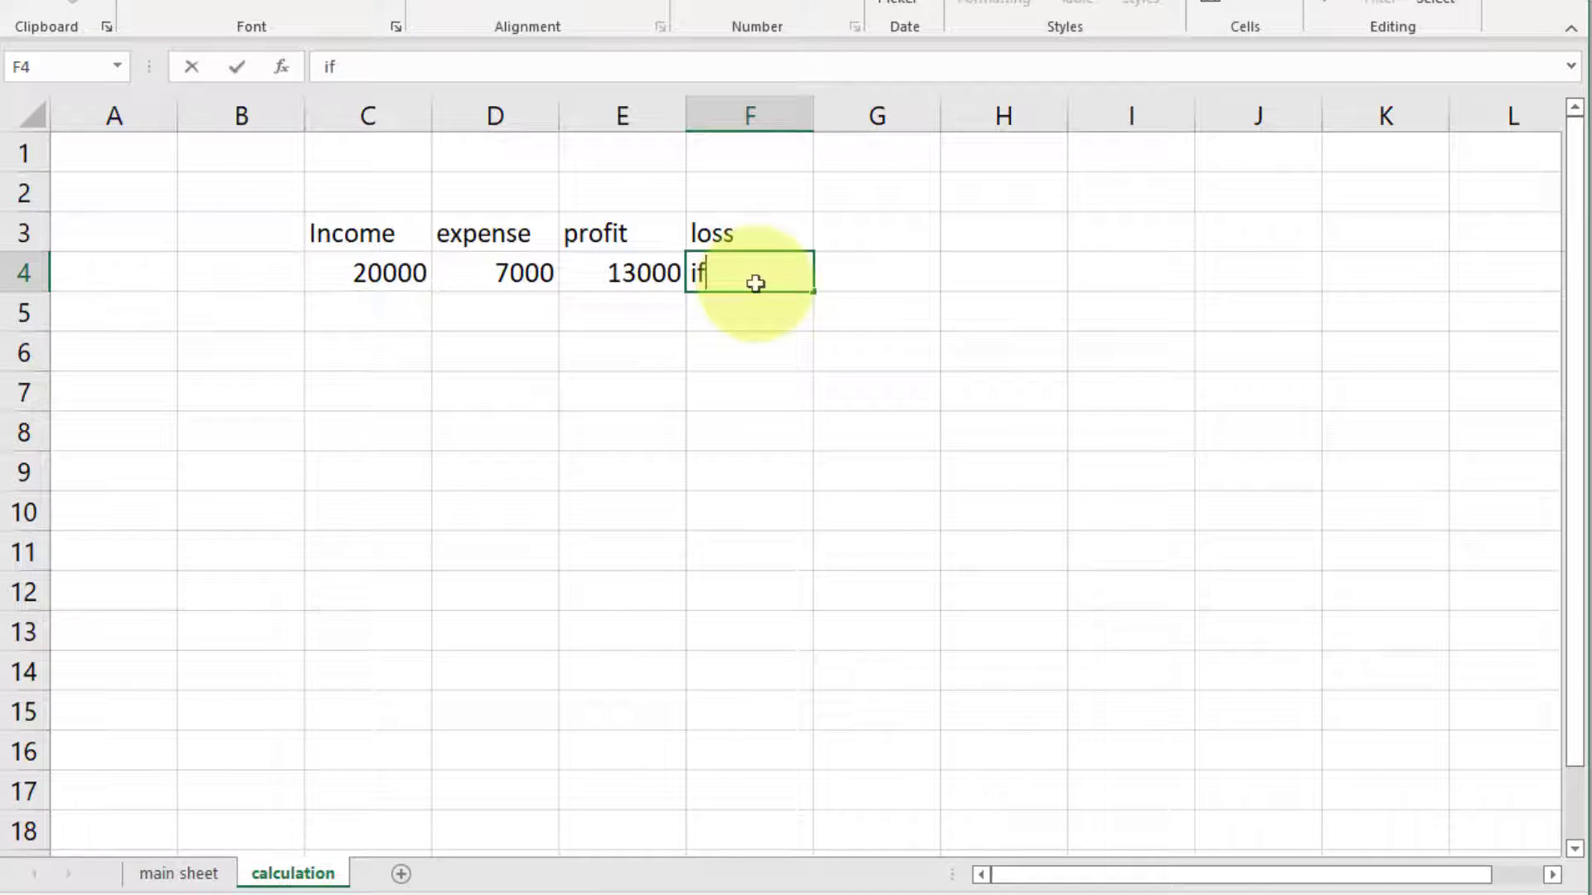
key(BackSpace)
text(=i)
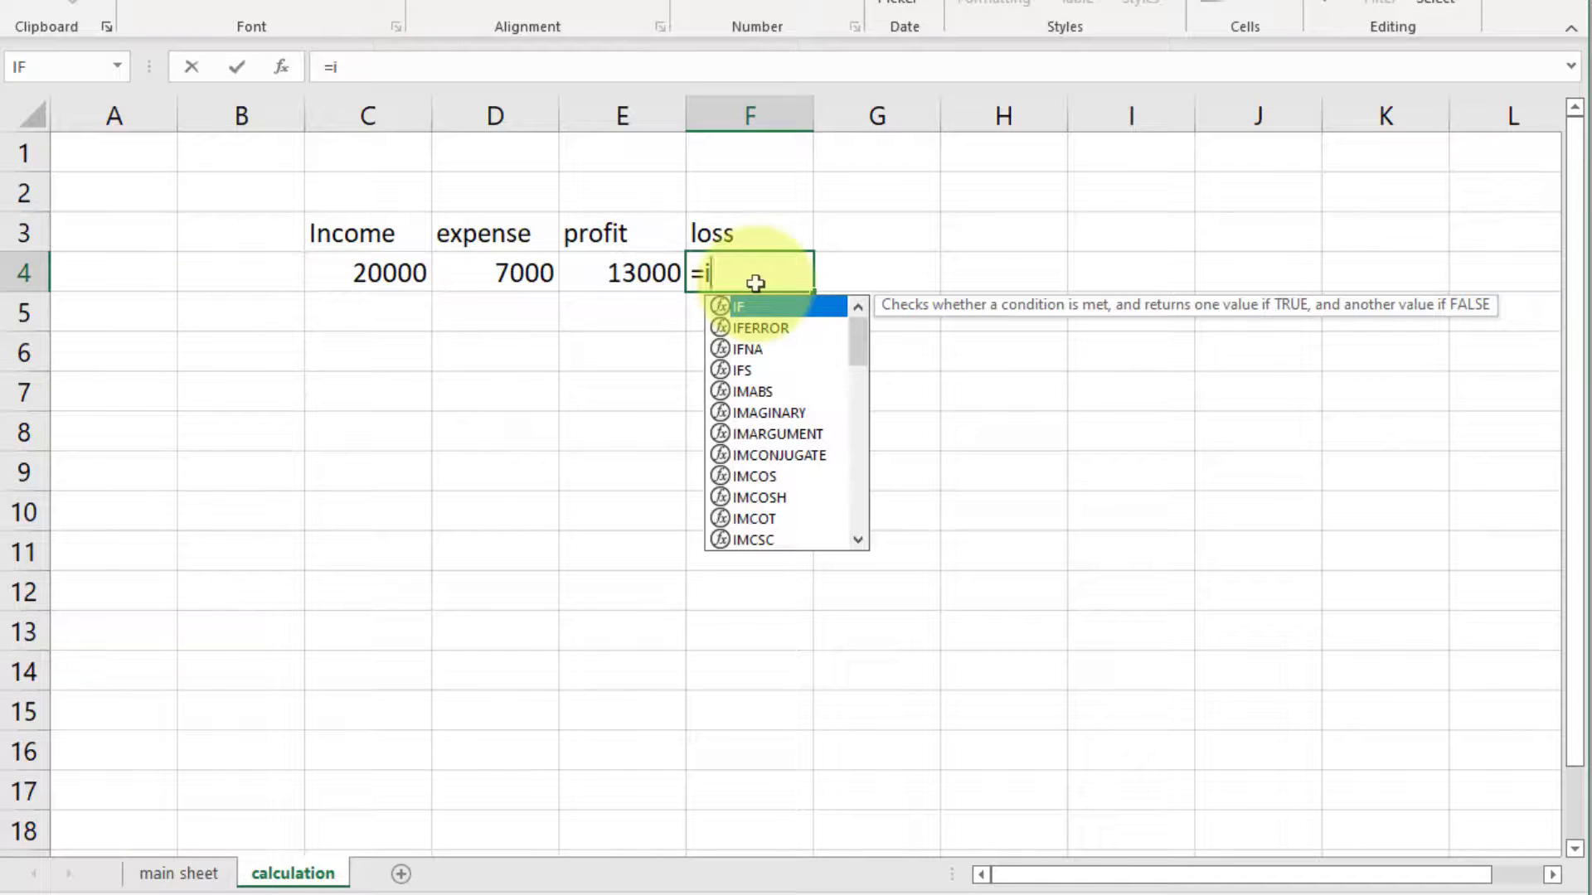
key(Tab)
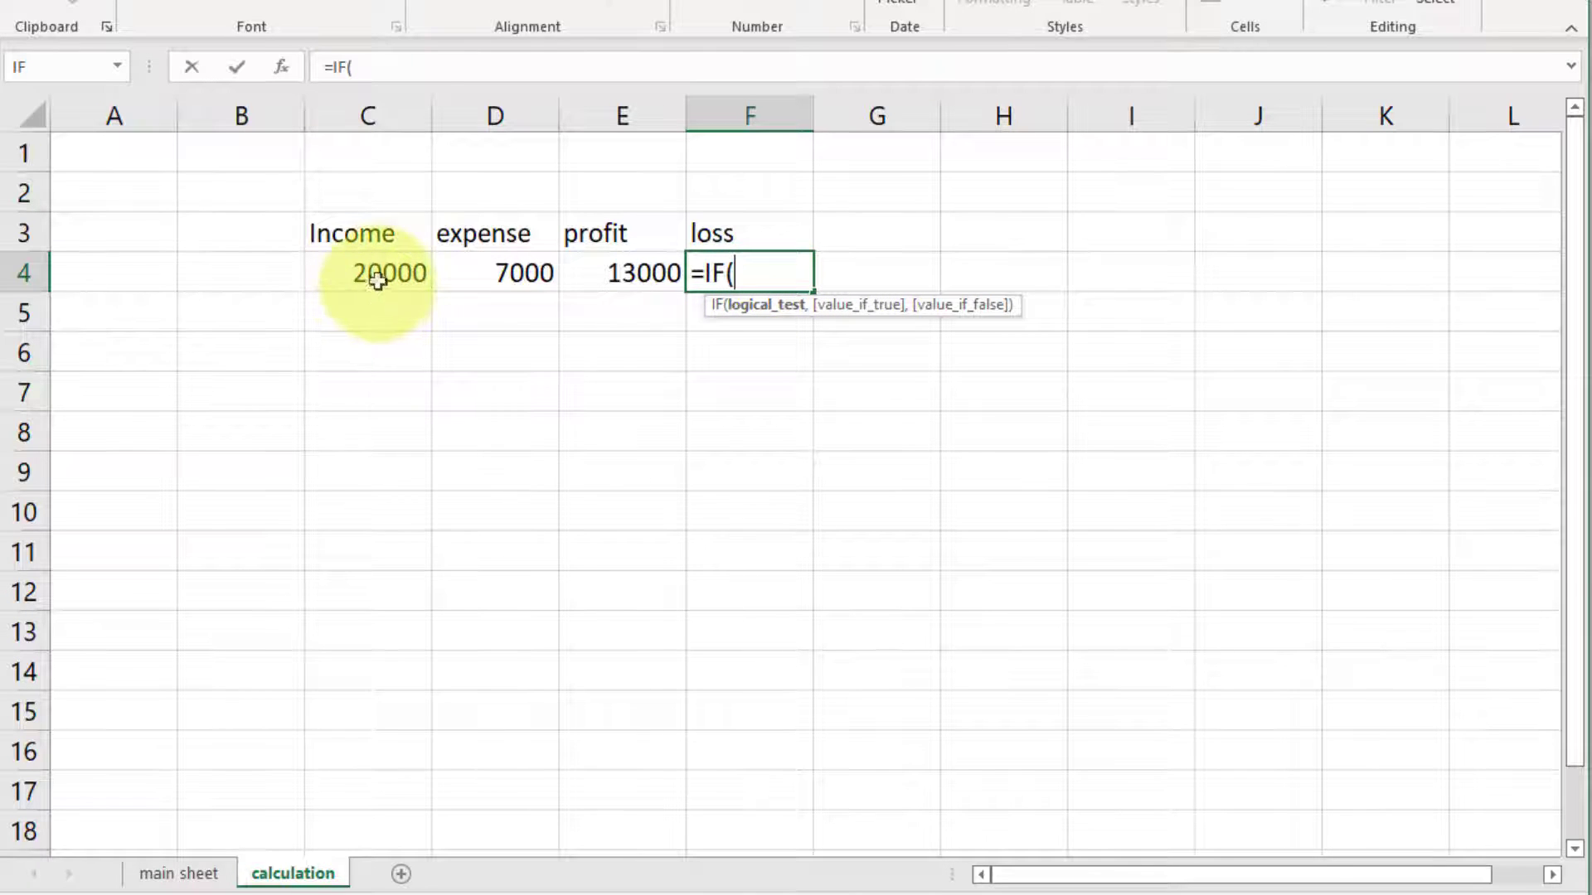
click(473, 275)
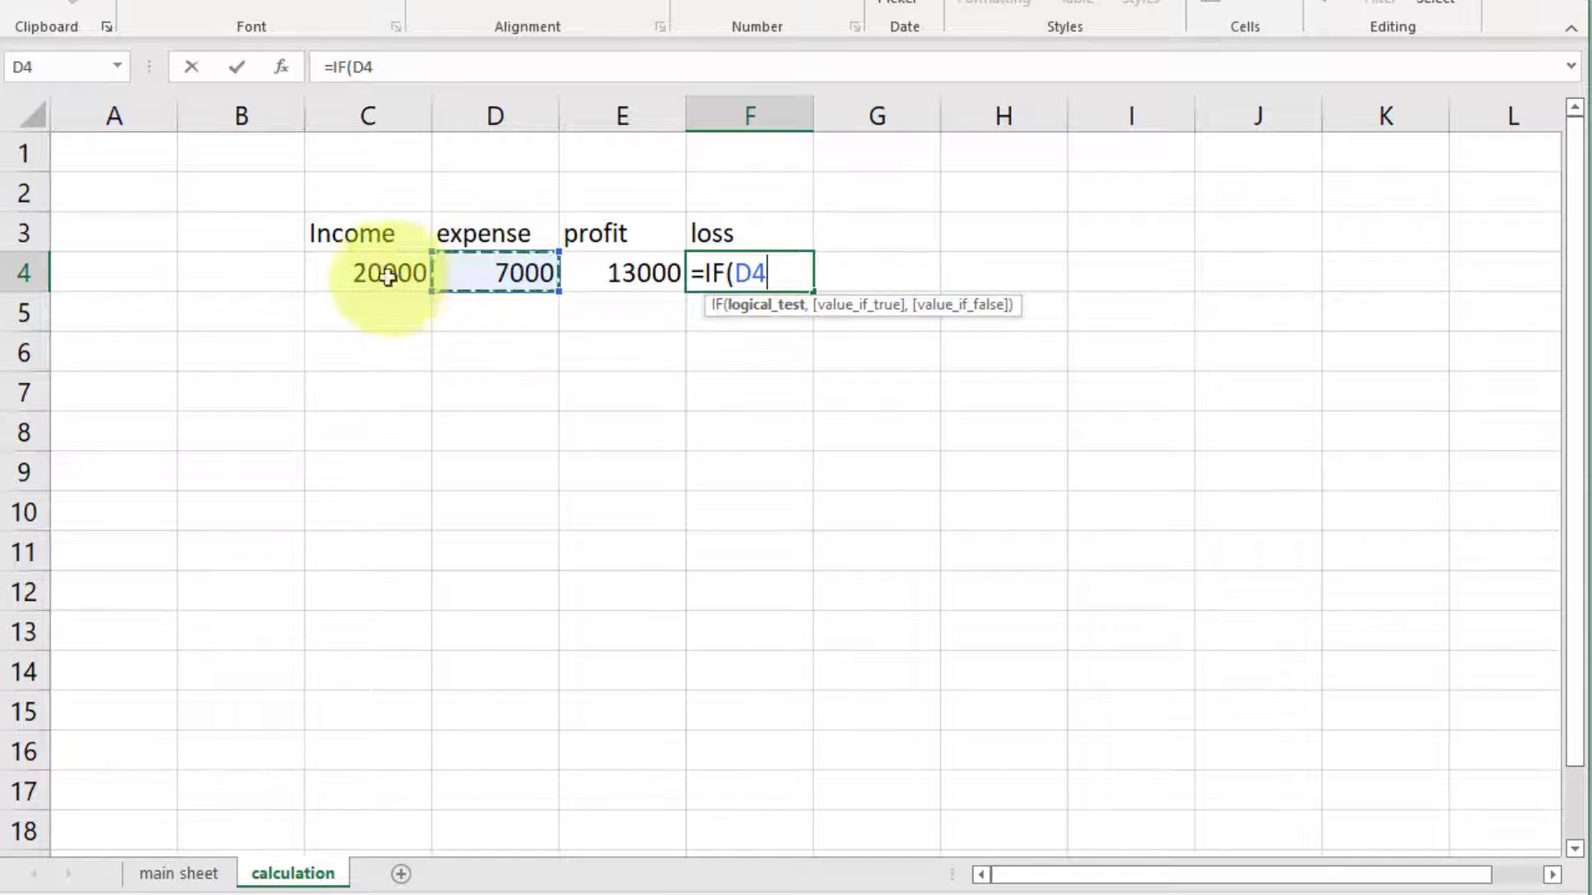
key(BackSpace)
key(BackSpace)
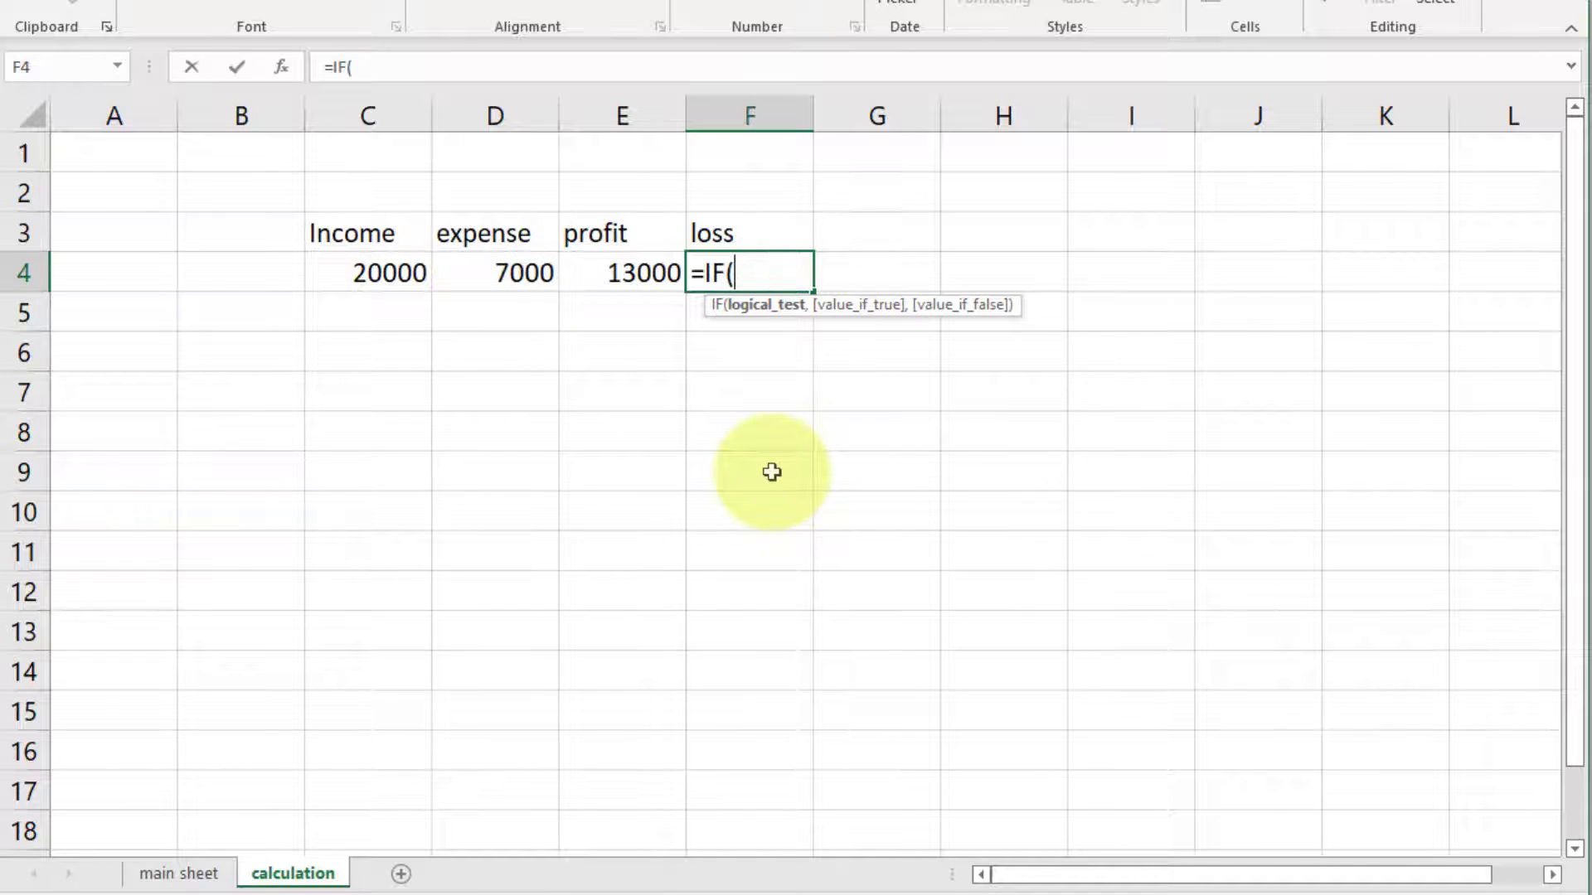
click(365, 267)
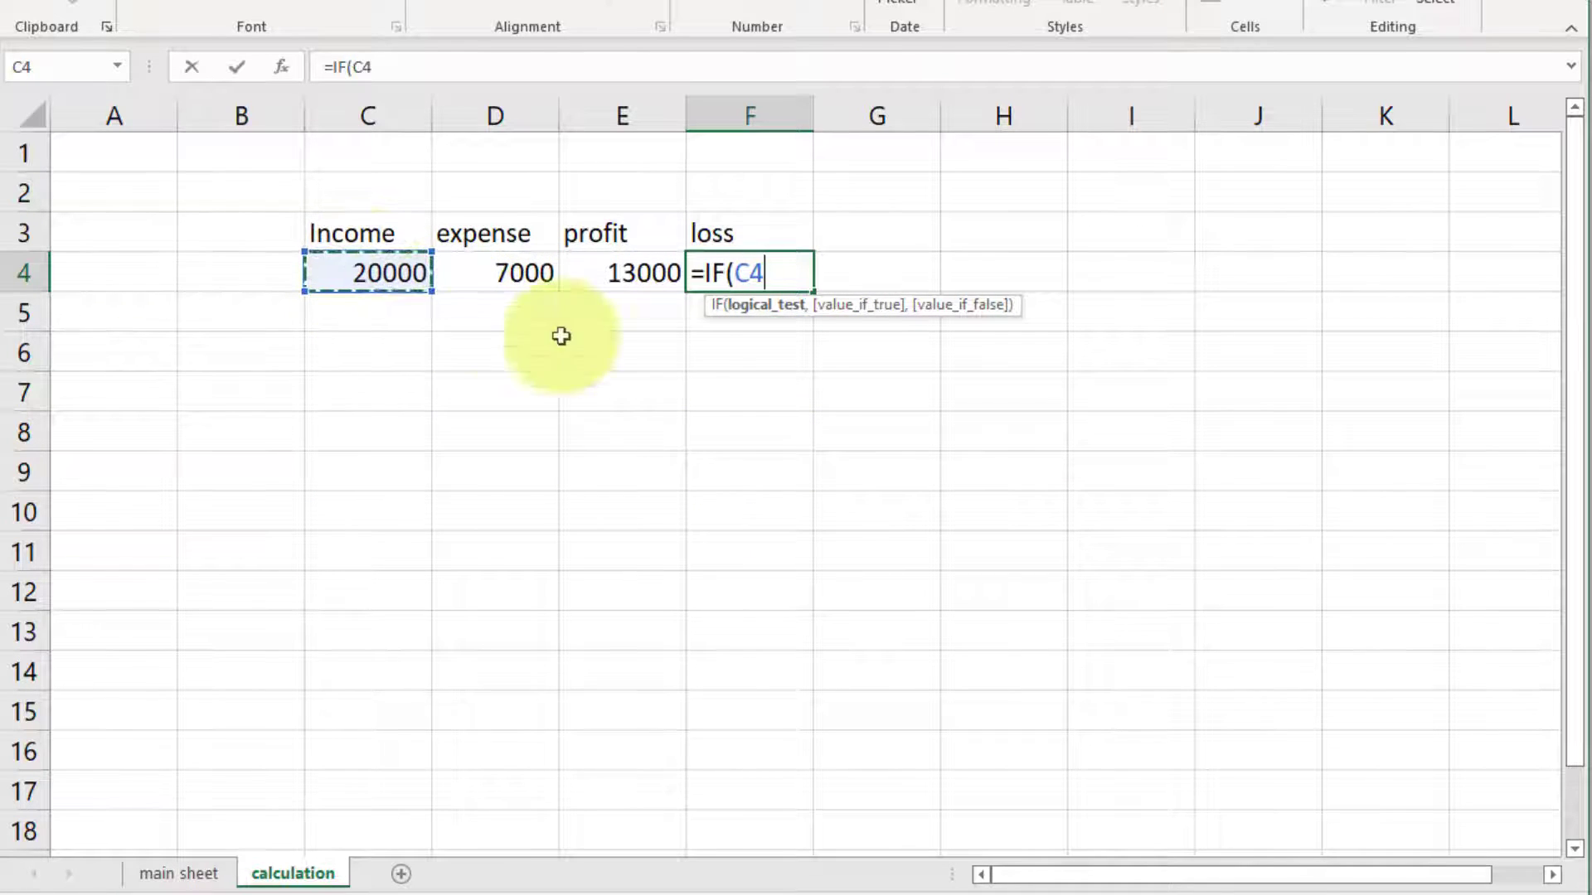
text(<)
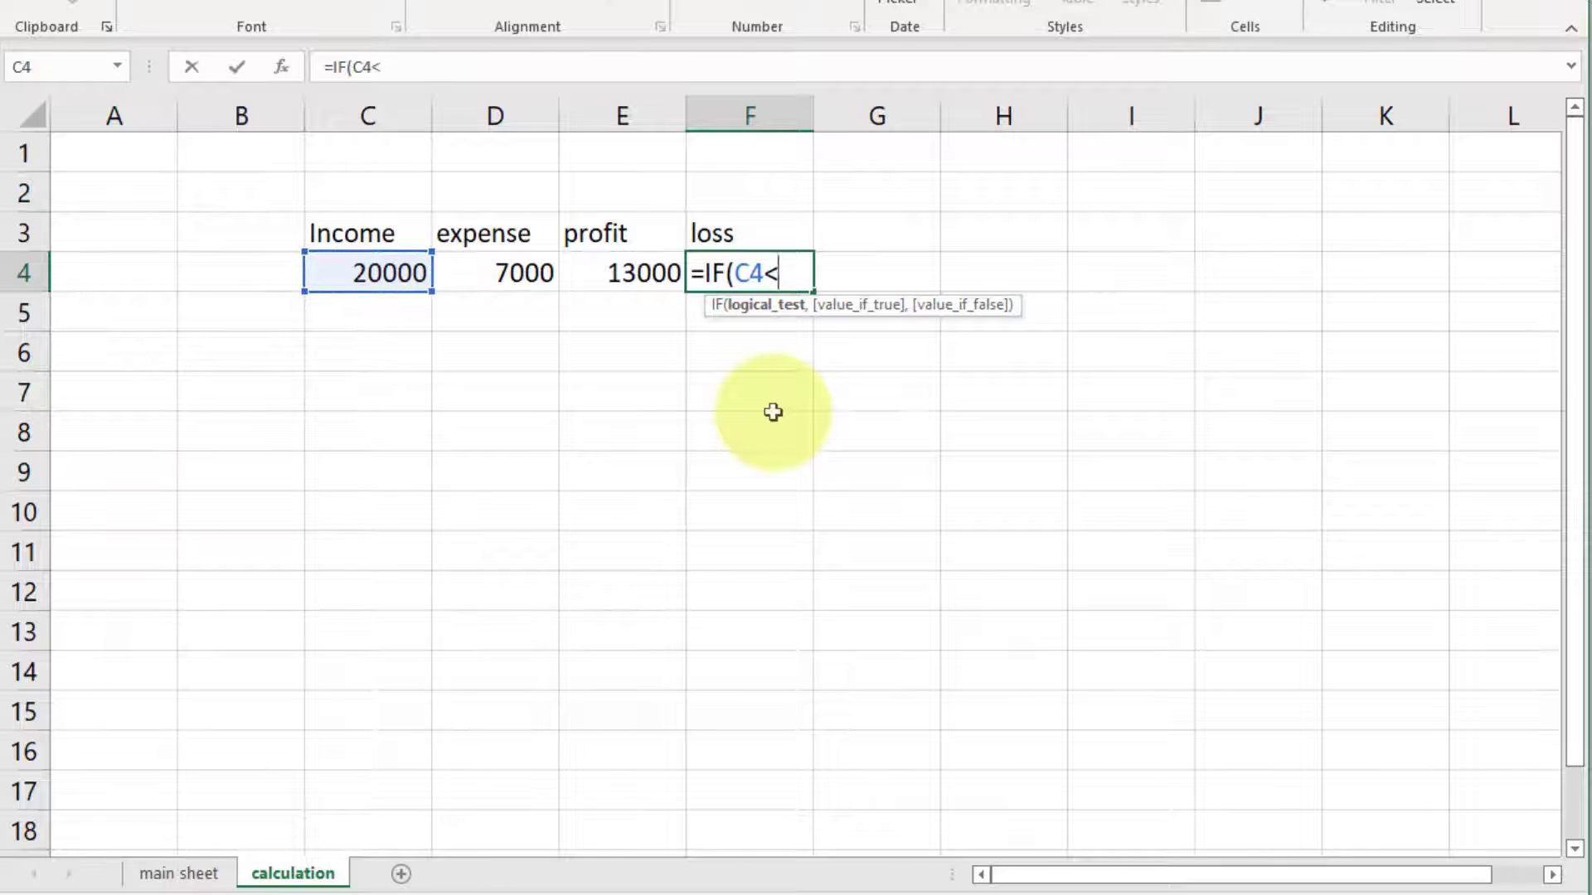
click(506, 275)
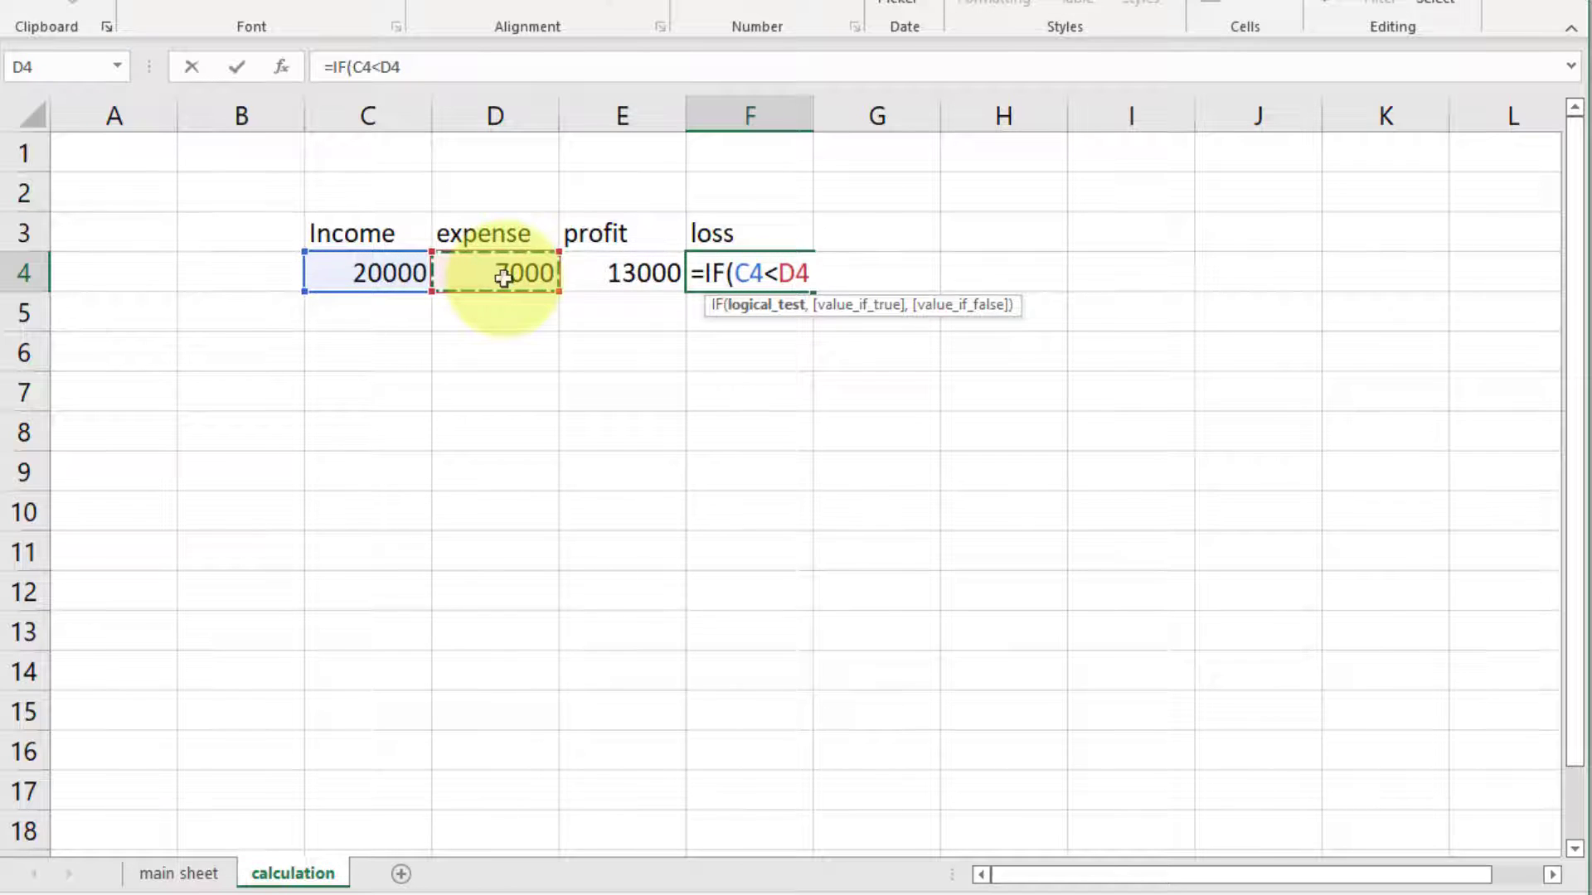
text(,)
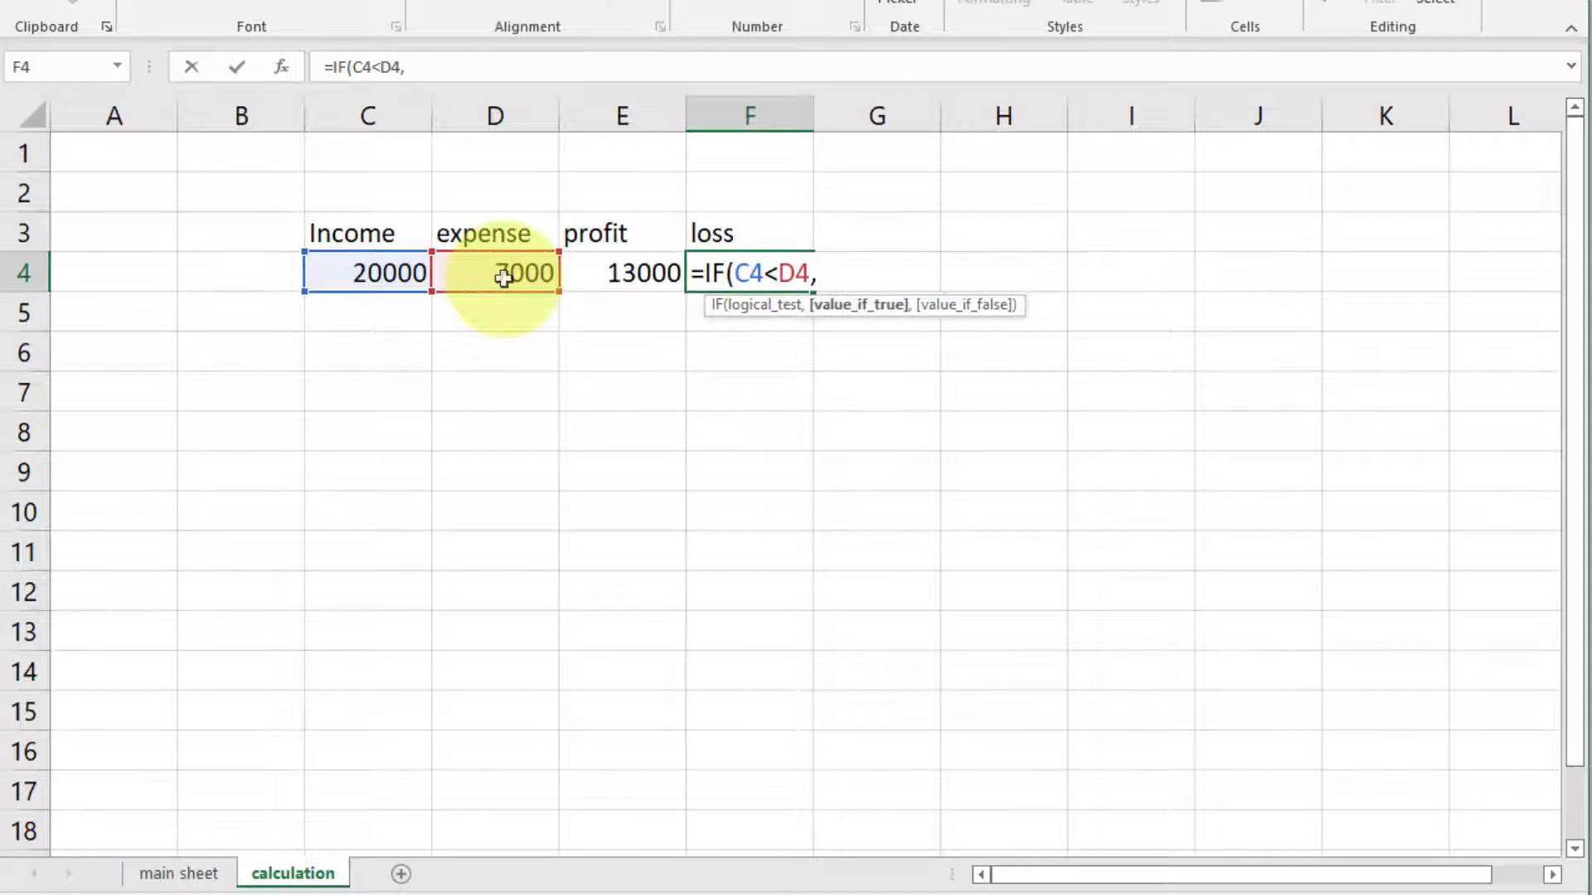
click(489, 274)
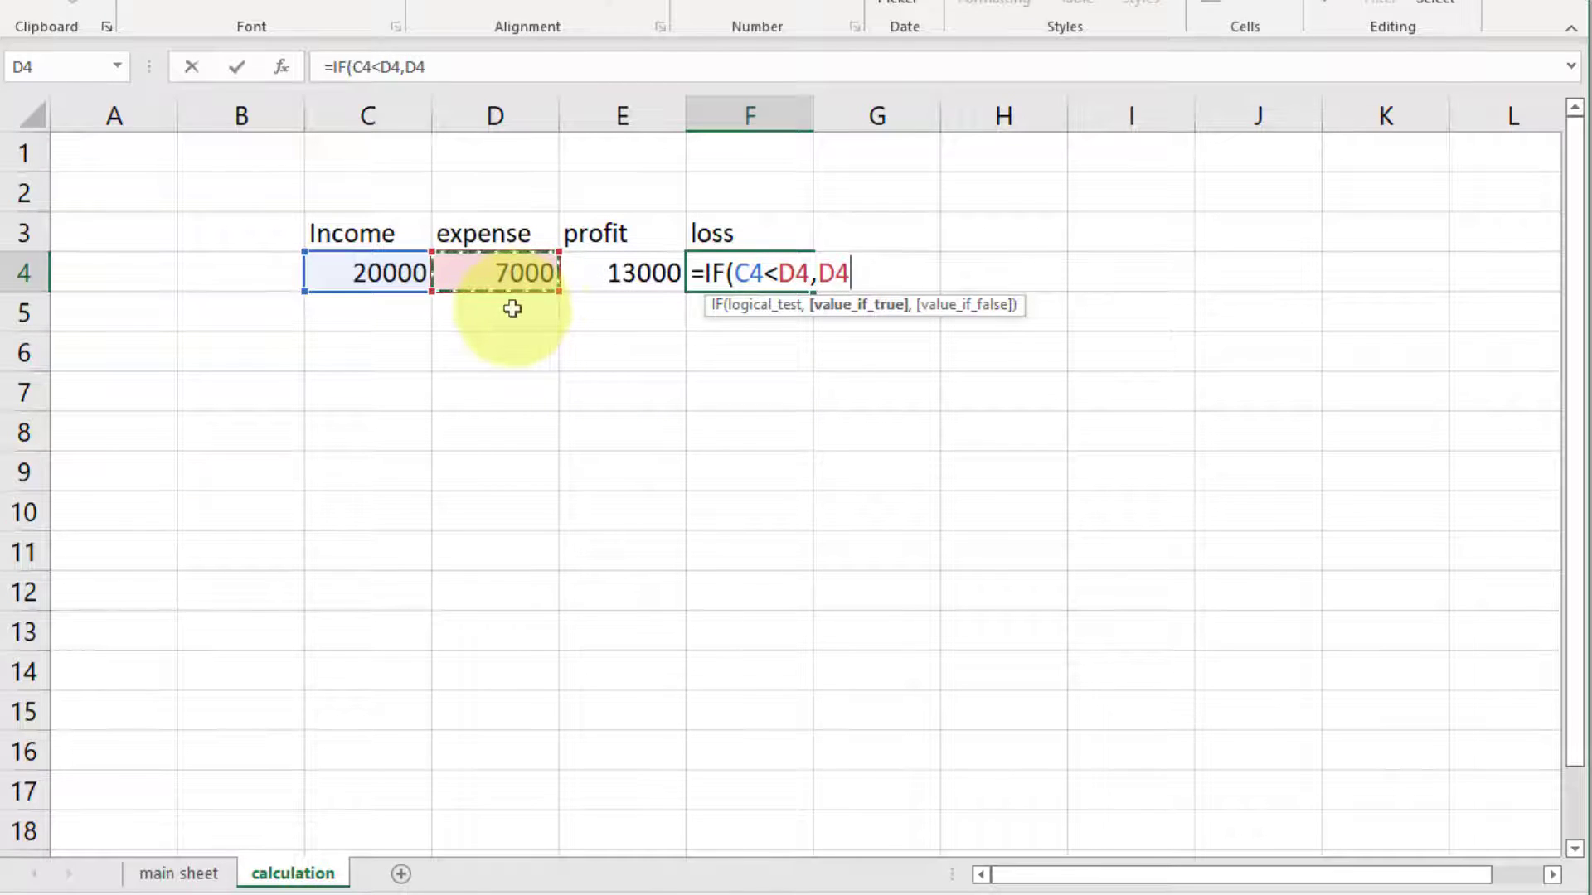
text(-)
click(320, 266)
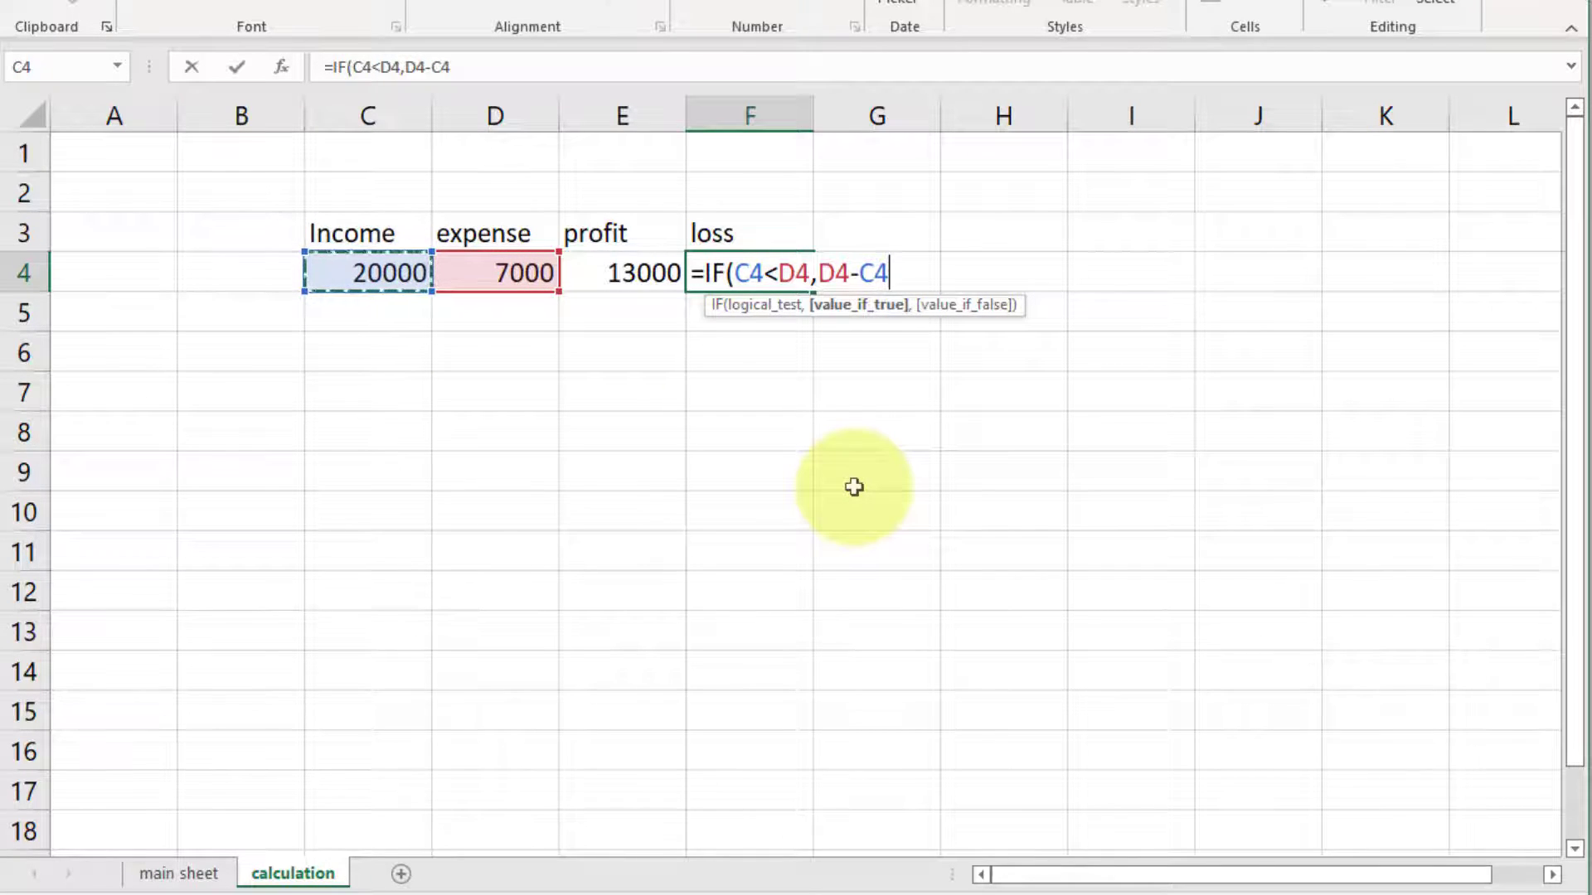
text(,0)
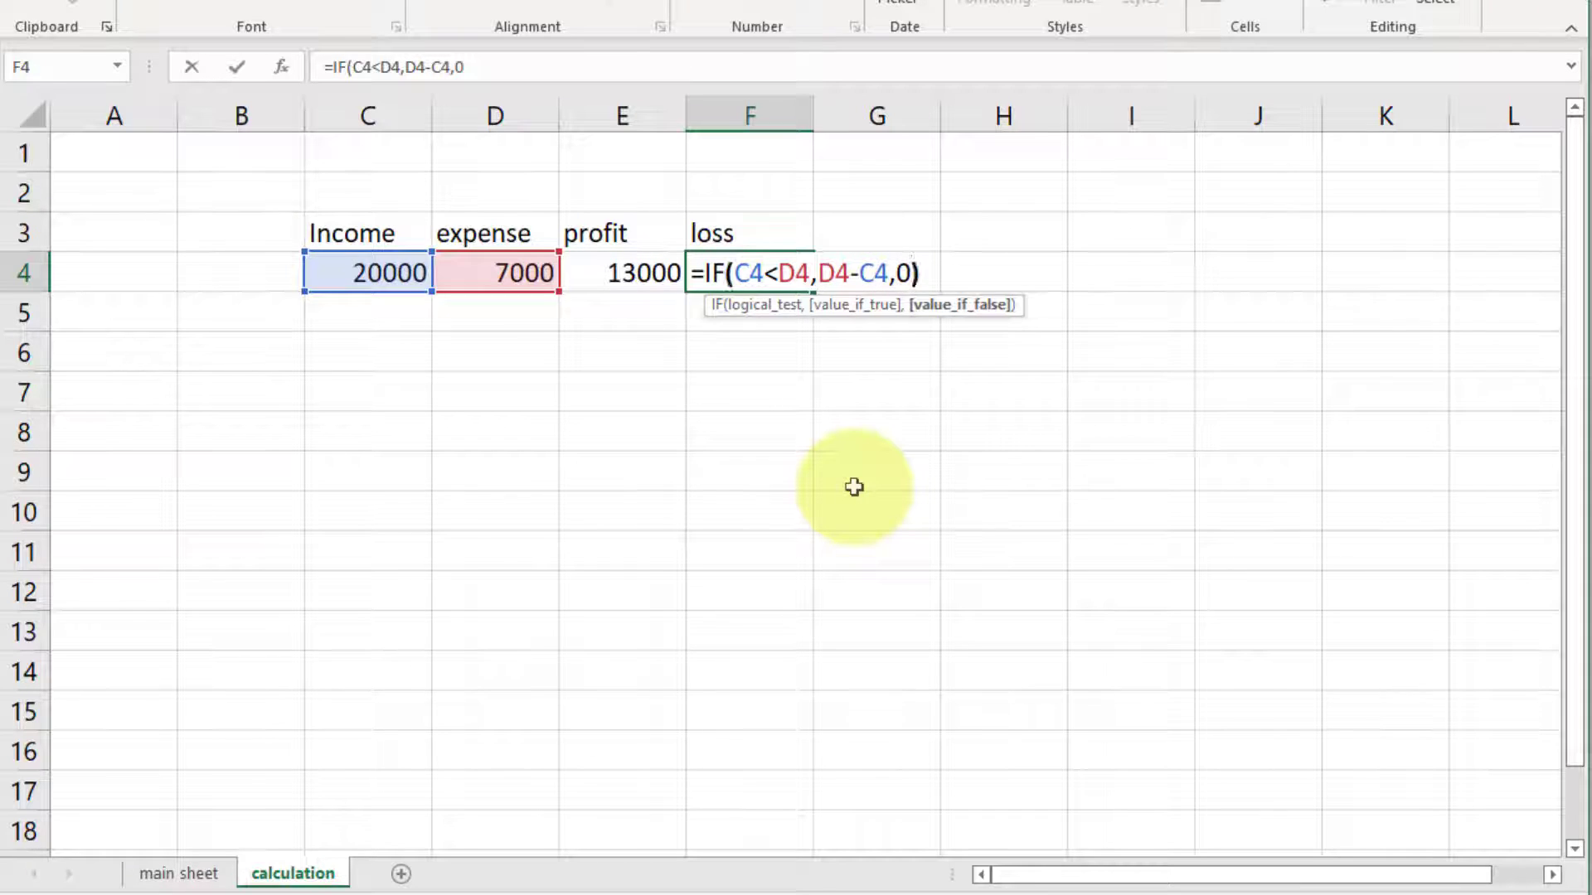
text())
key(Return)
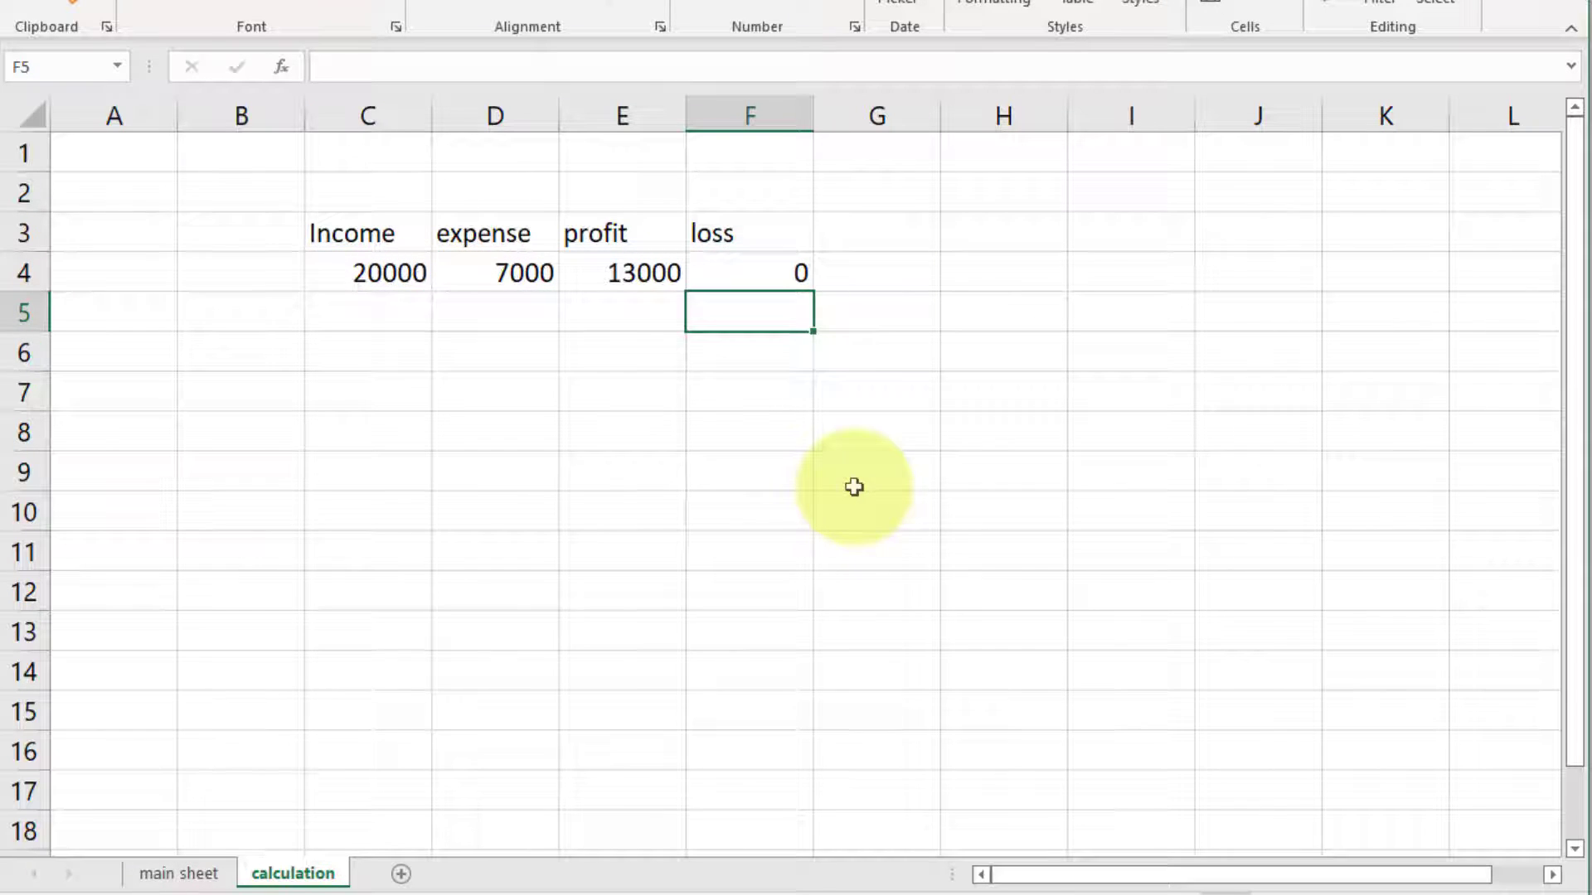
click(725, 267)
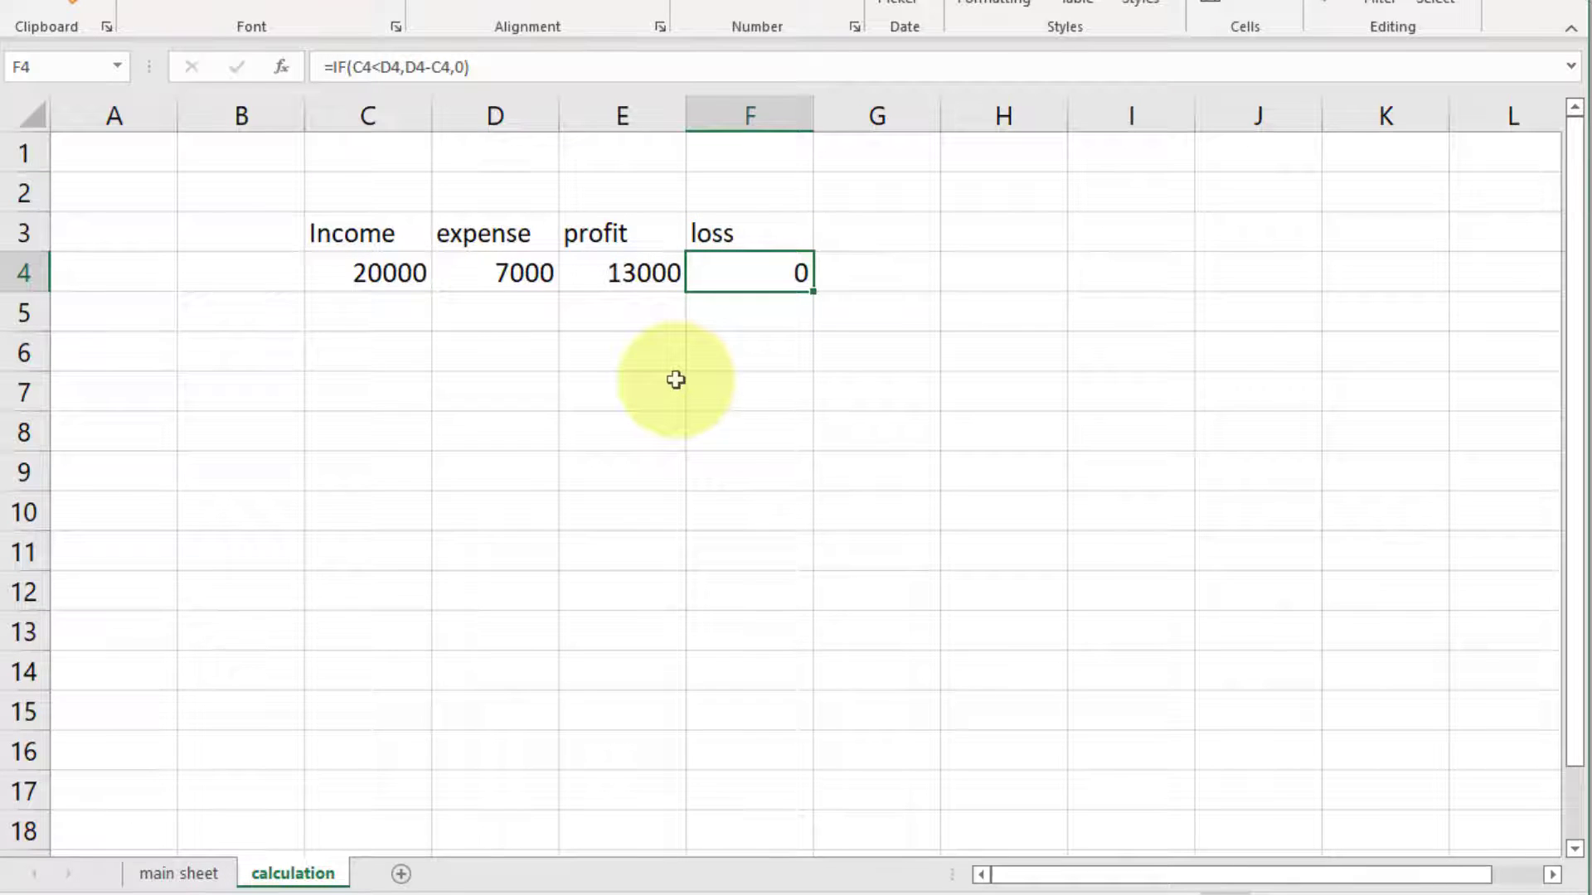
Fill the third expense row on the main sheet with 3, 11/25/2022, purchase Machine and 15000
key(ctrl+Page_Up)
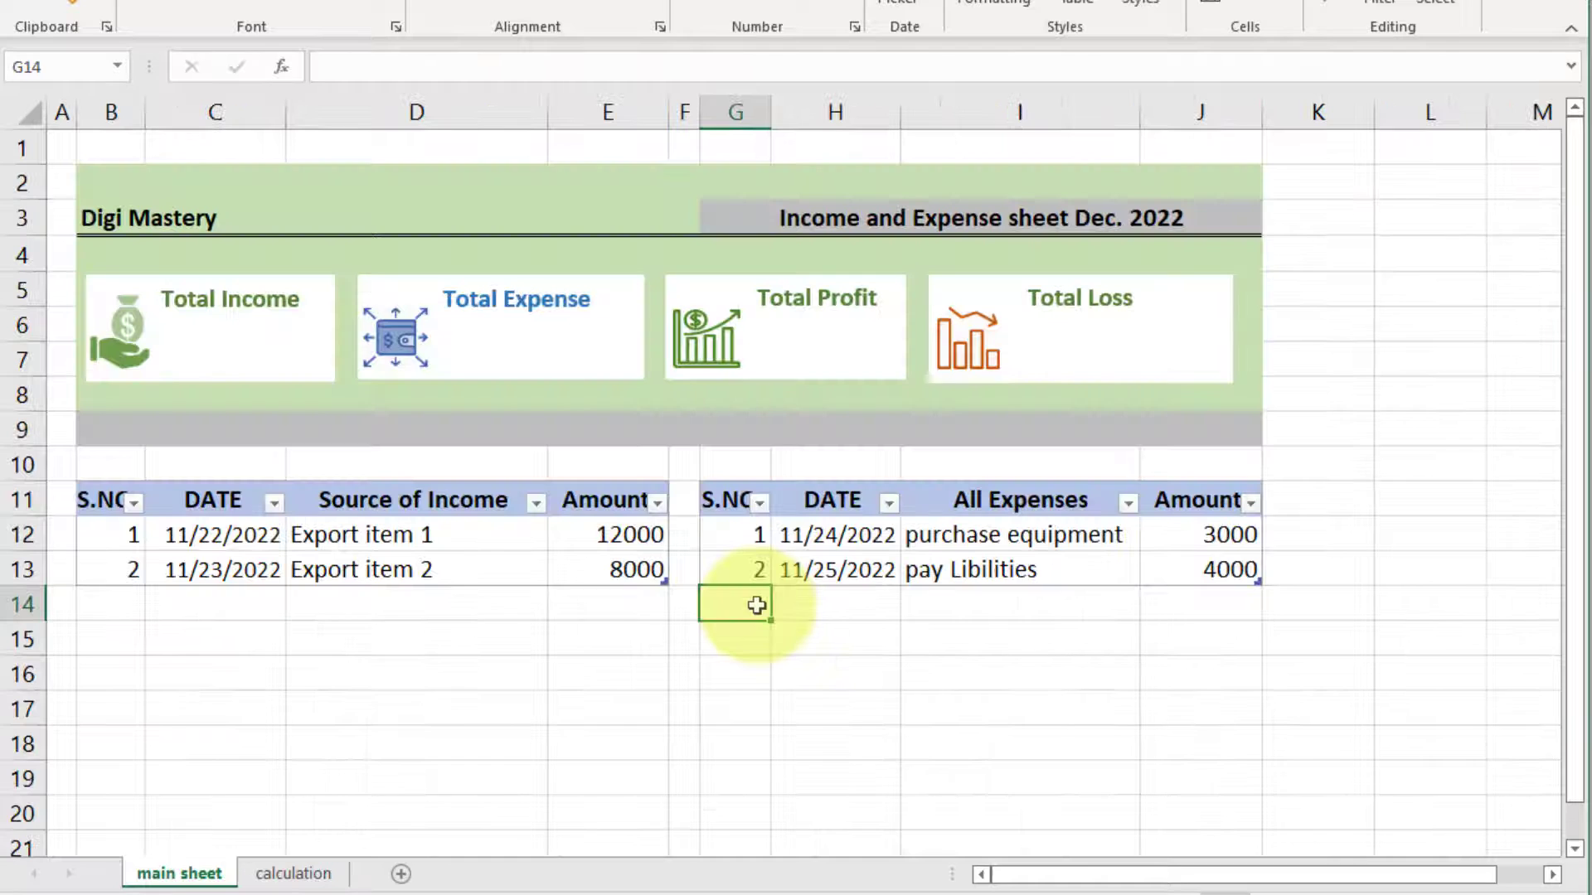
text(3)
key(Tab)
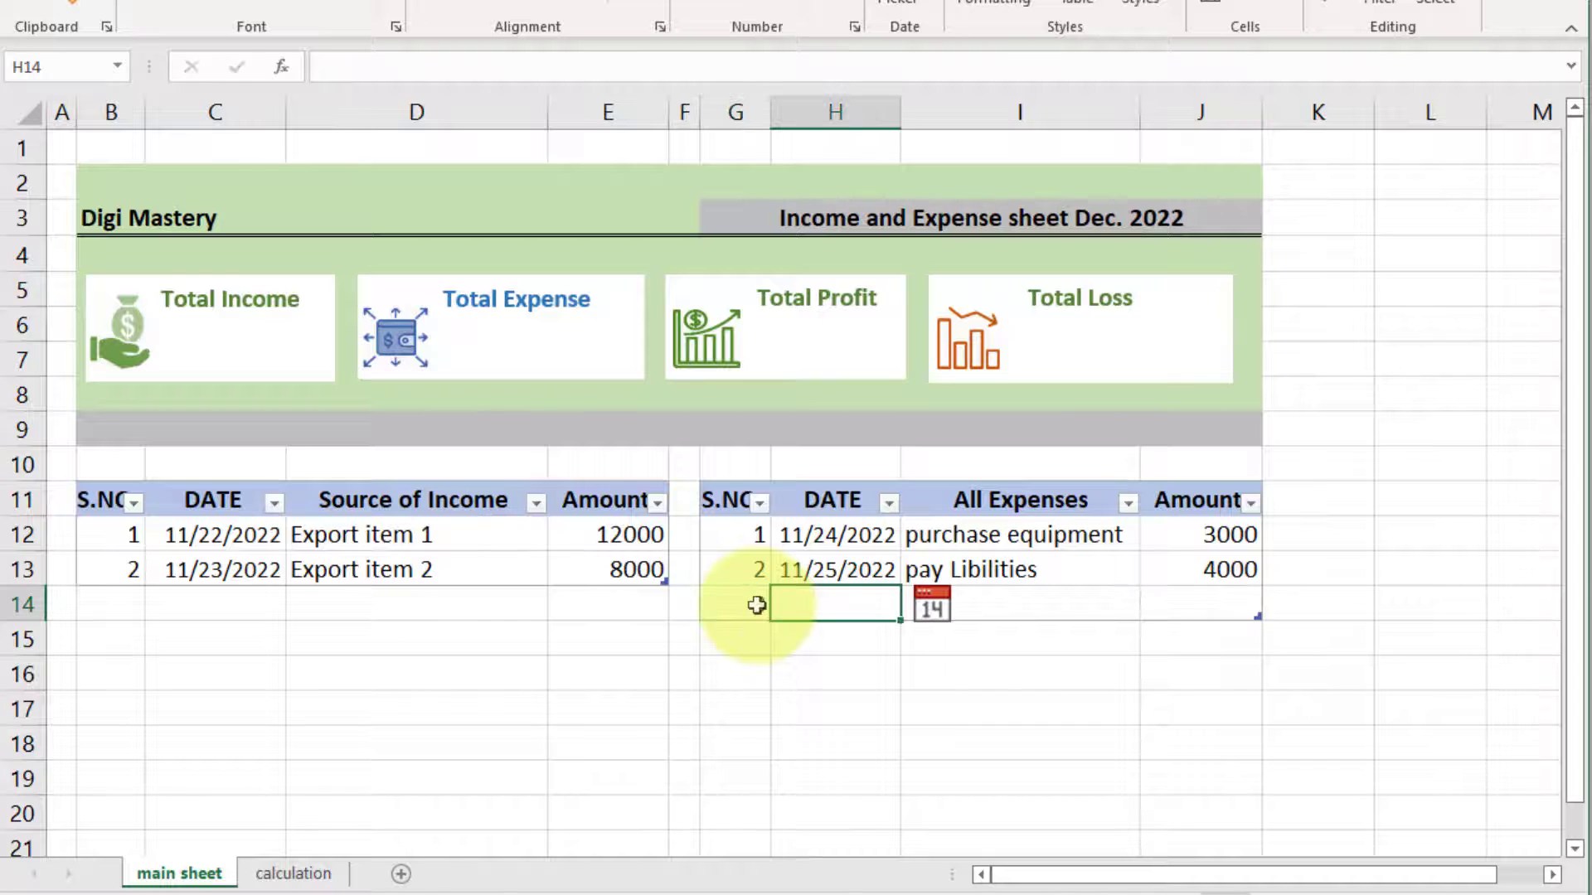
click(932, 606)
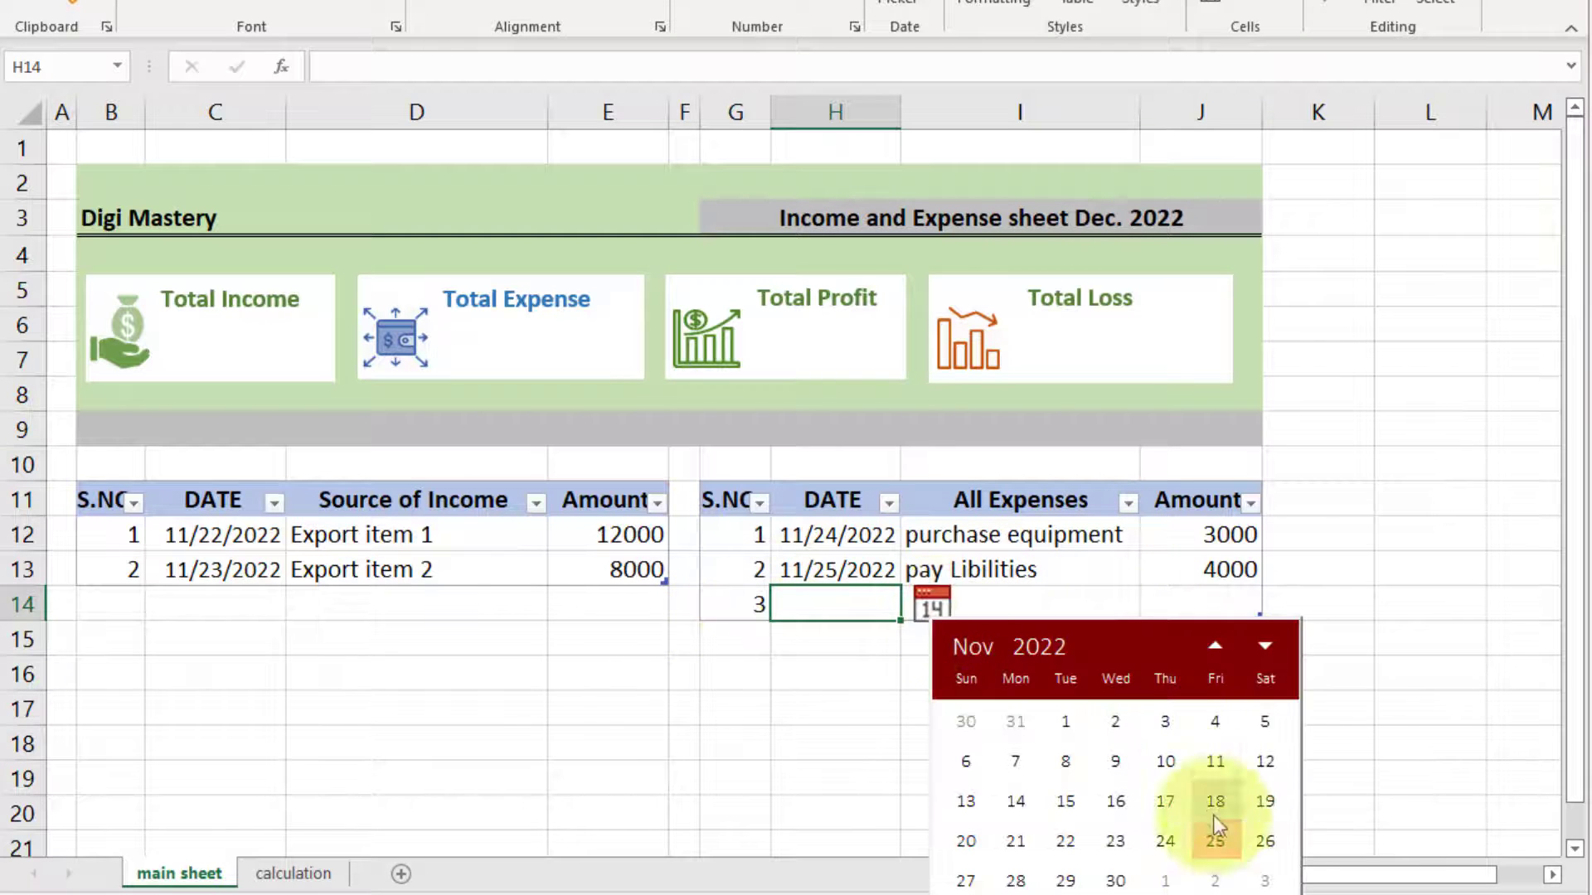
click(1215, 840)
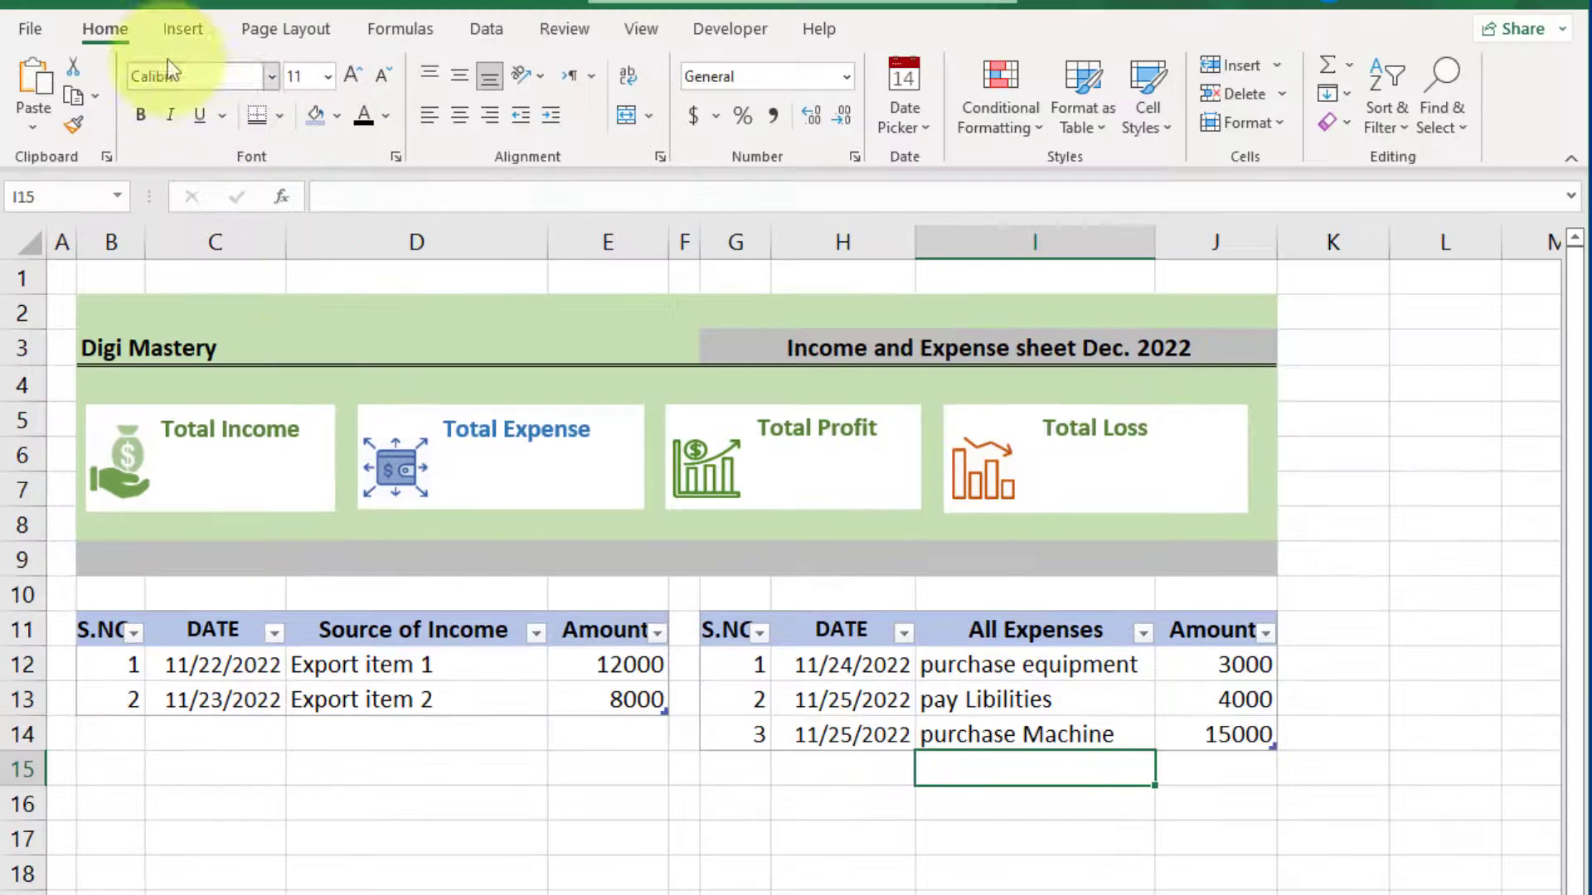
Draw a rectangle about 0.85" wide and 0.24" high under the Total Income title, beside the money bag icon
click(183, 30)
click(348, 192)
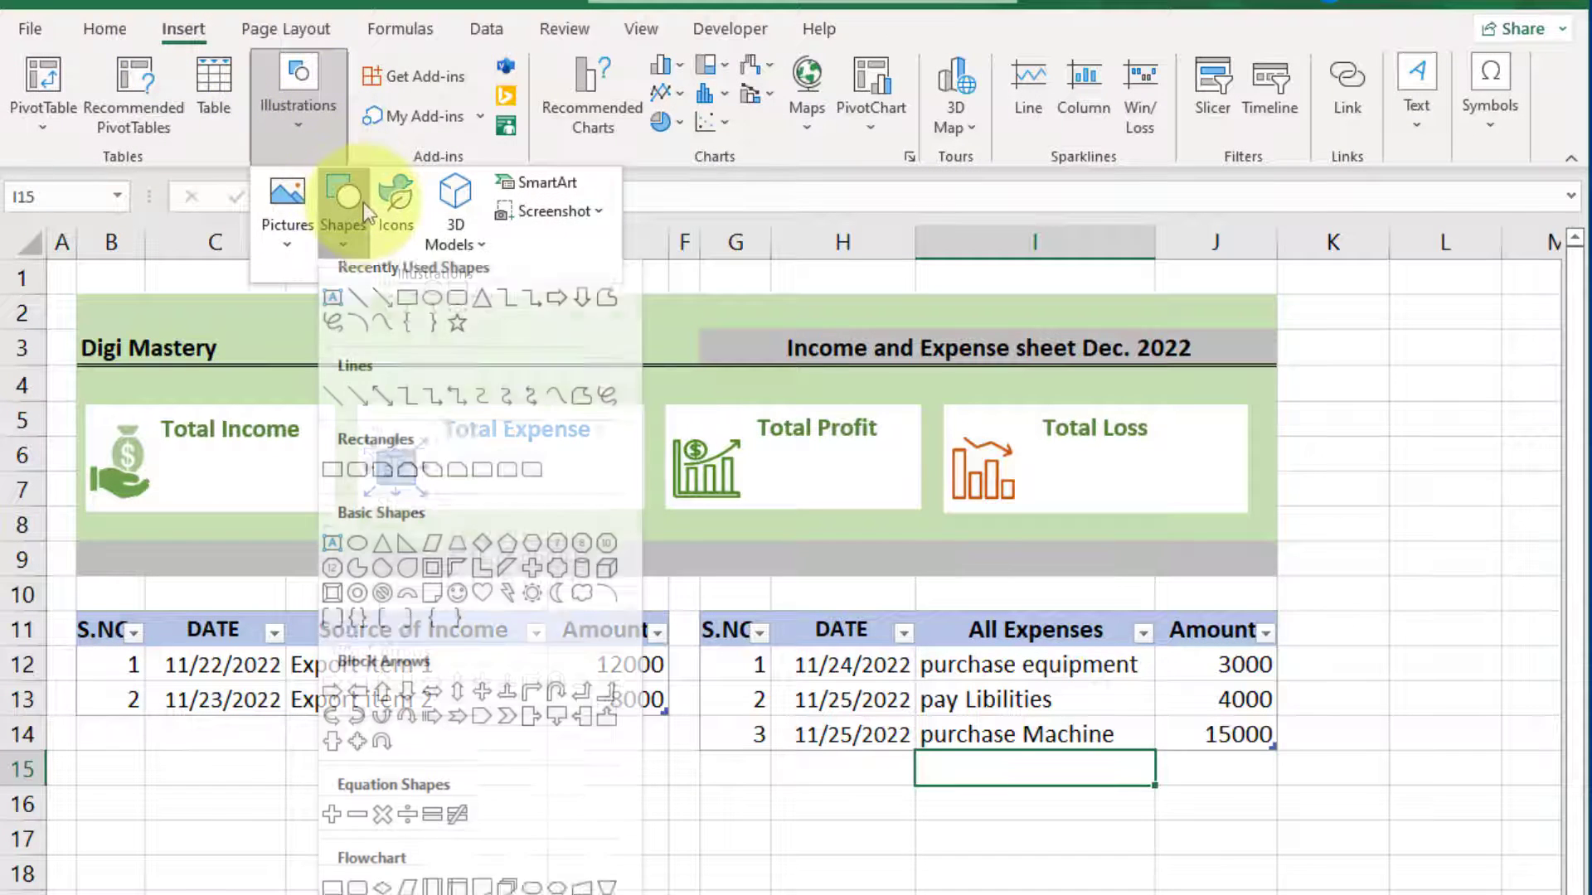
click(345, 326)
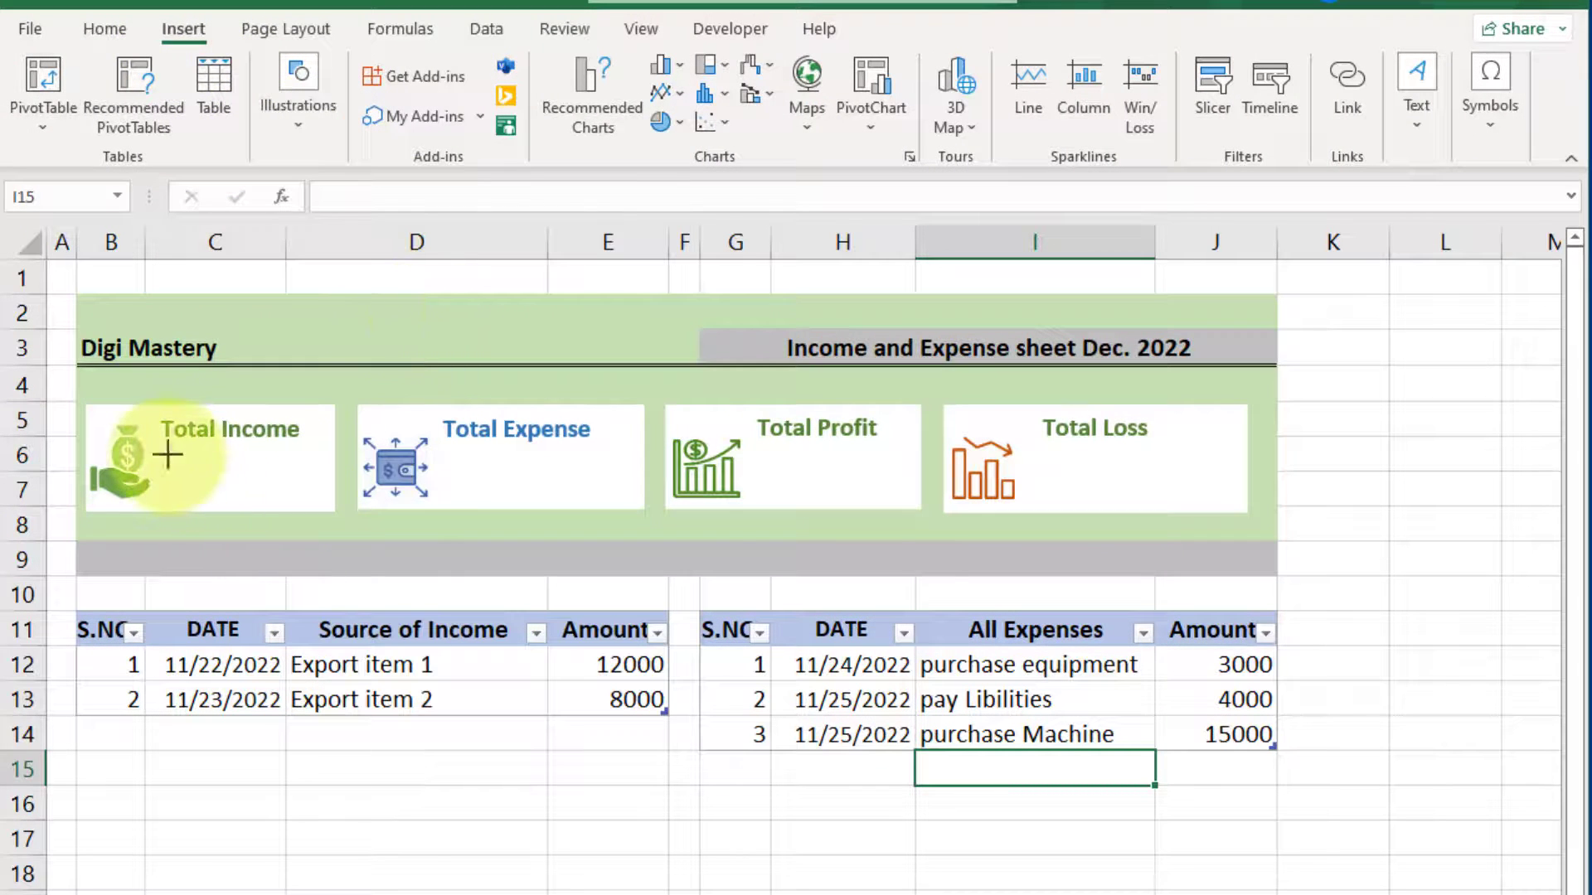
drag(166, 455, 308, 495)
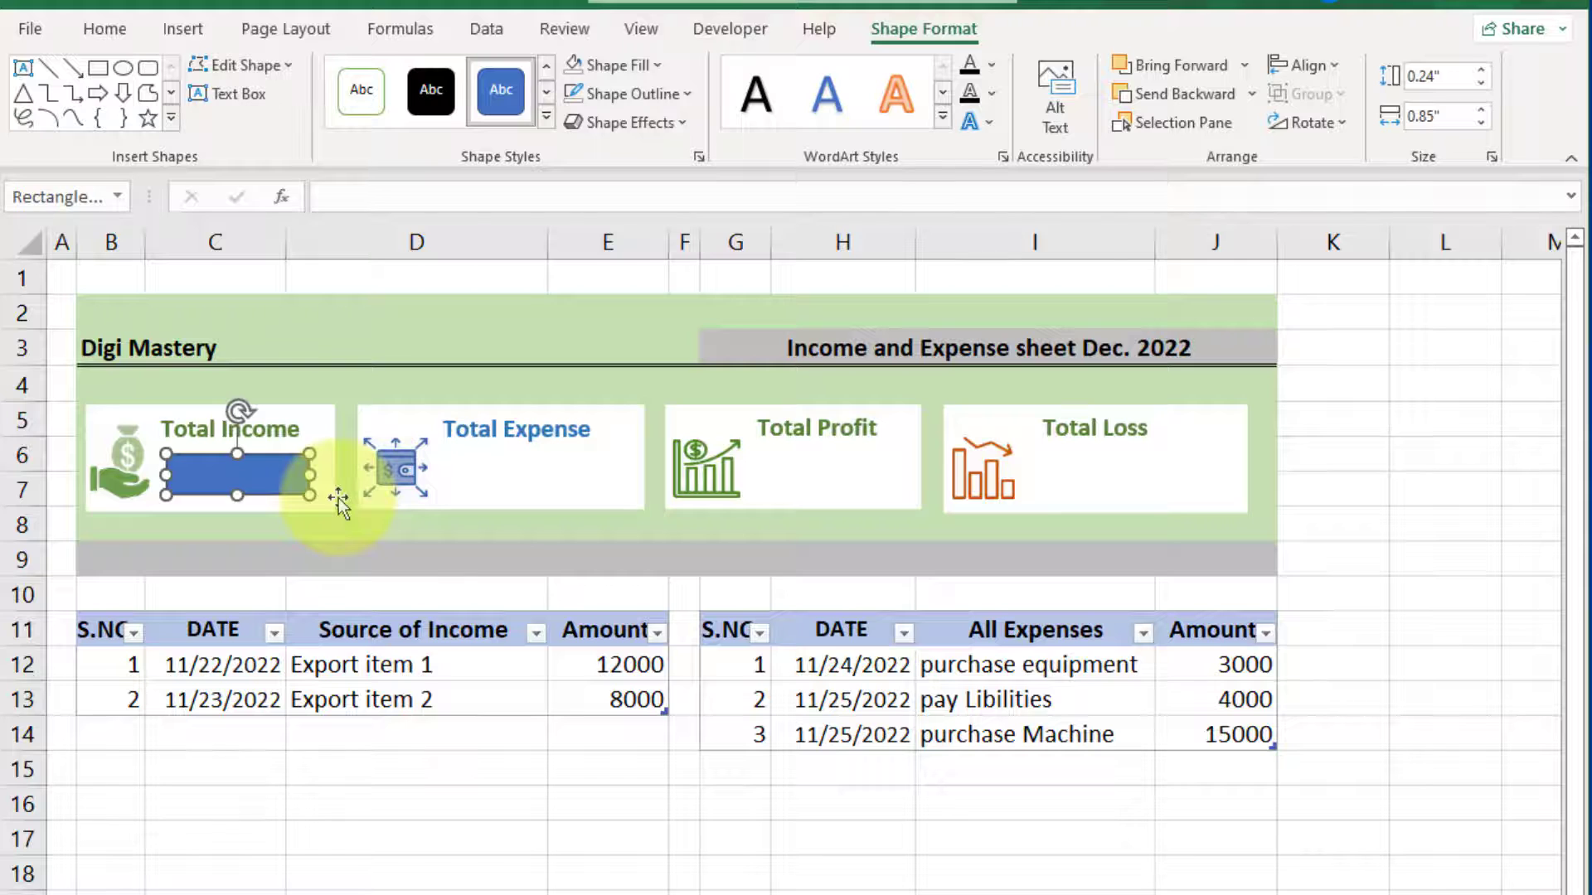
Link the new rectangle under Total Income to the income total with the formula =calculation!C4
click(349, 203)
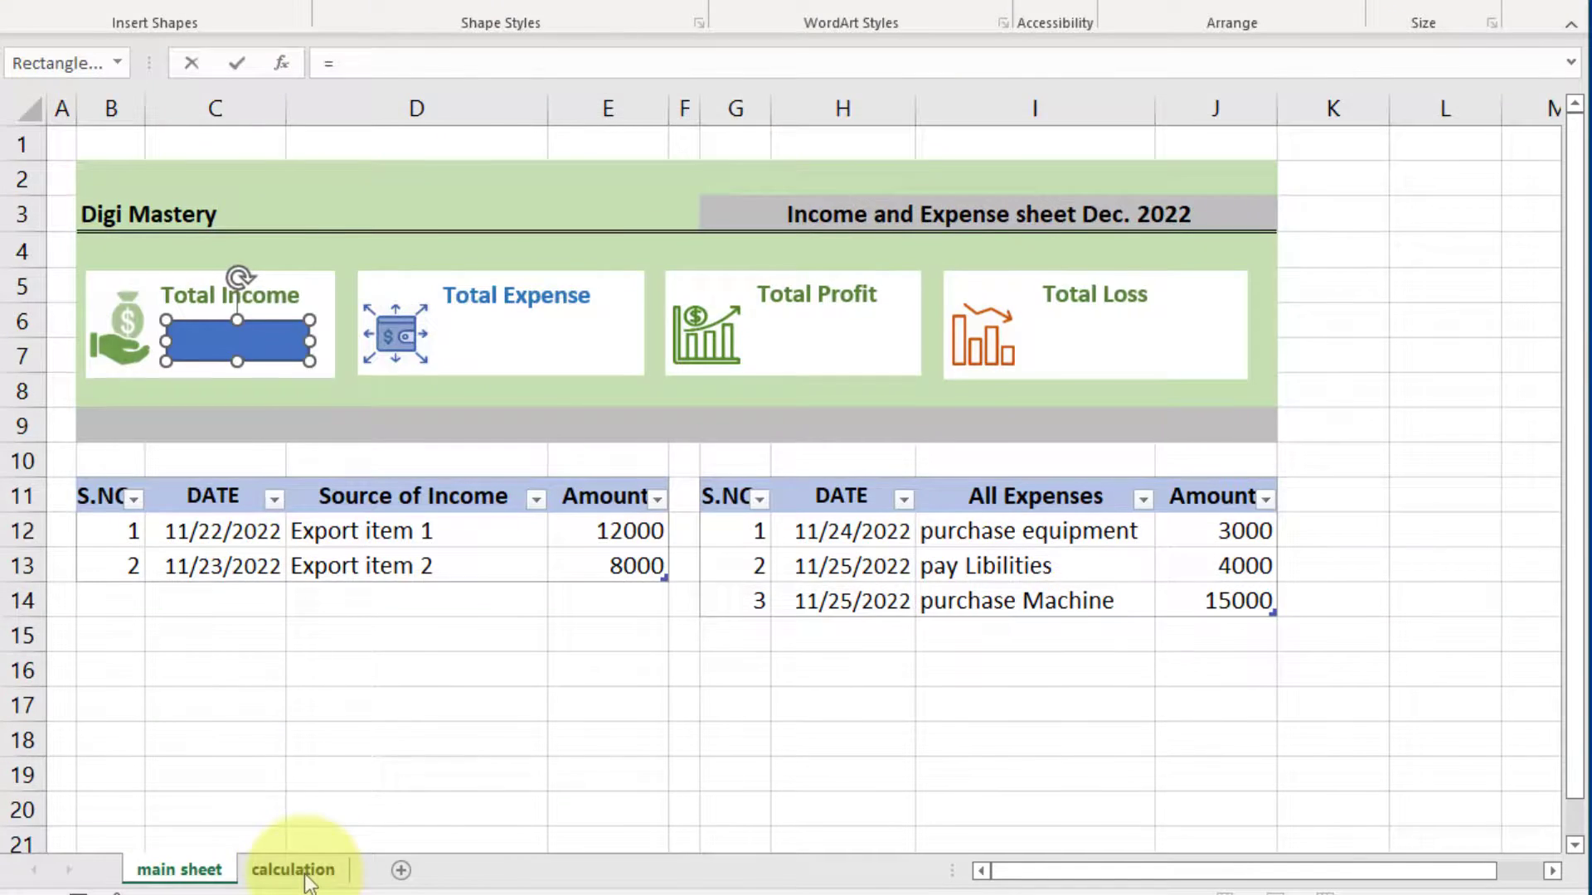
click(294, 867)
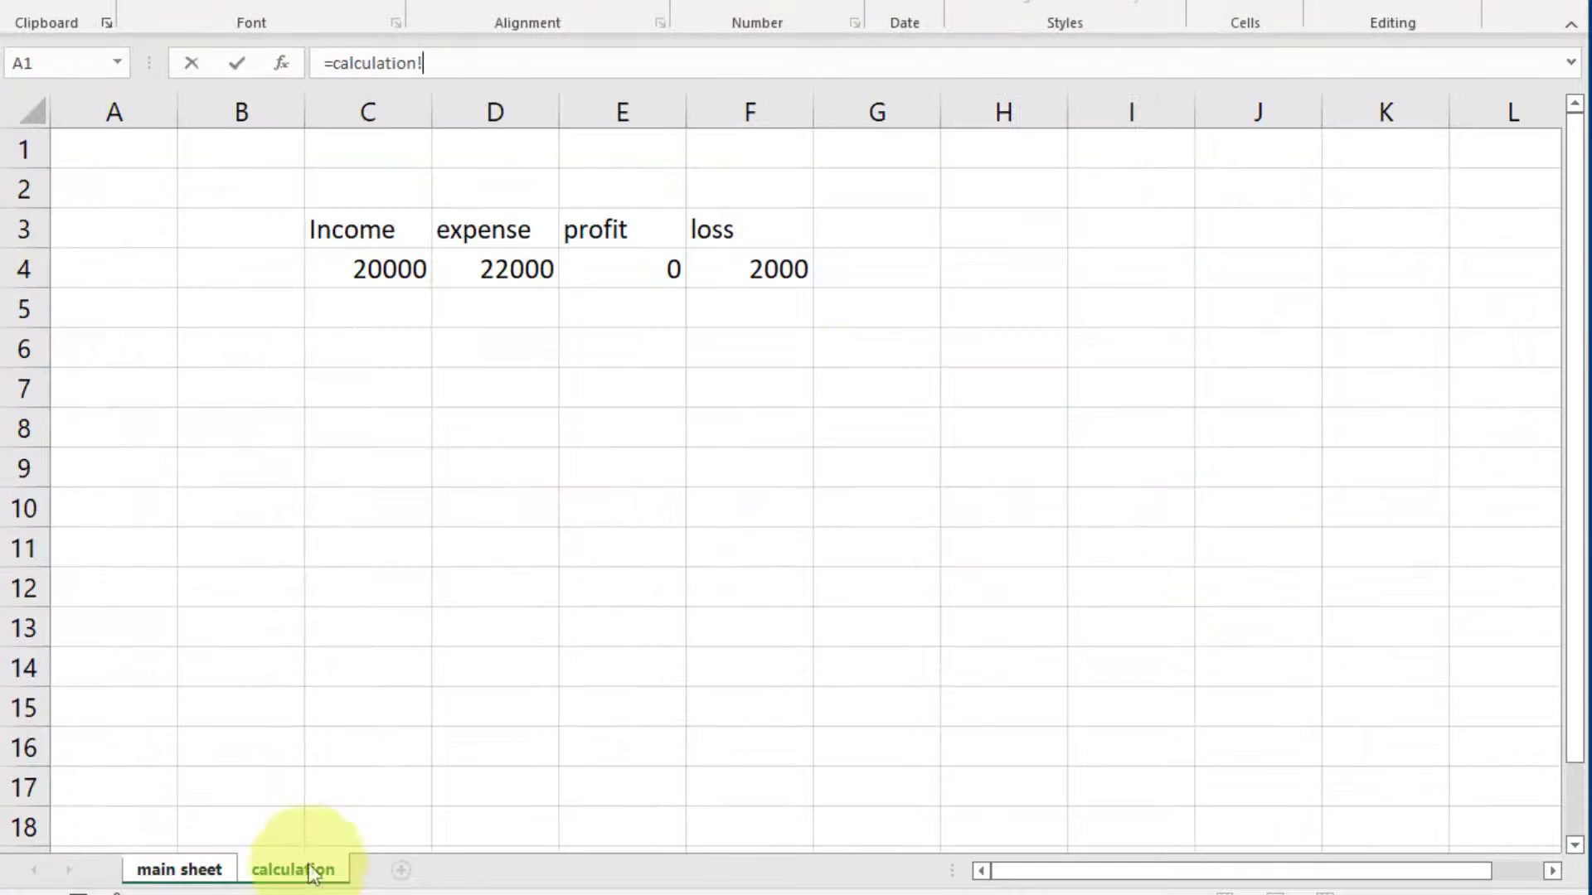
click(391, 272)
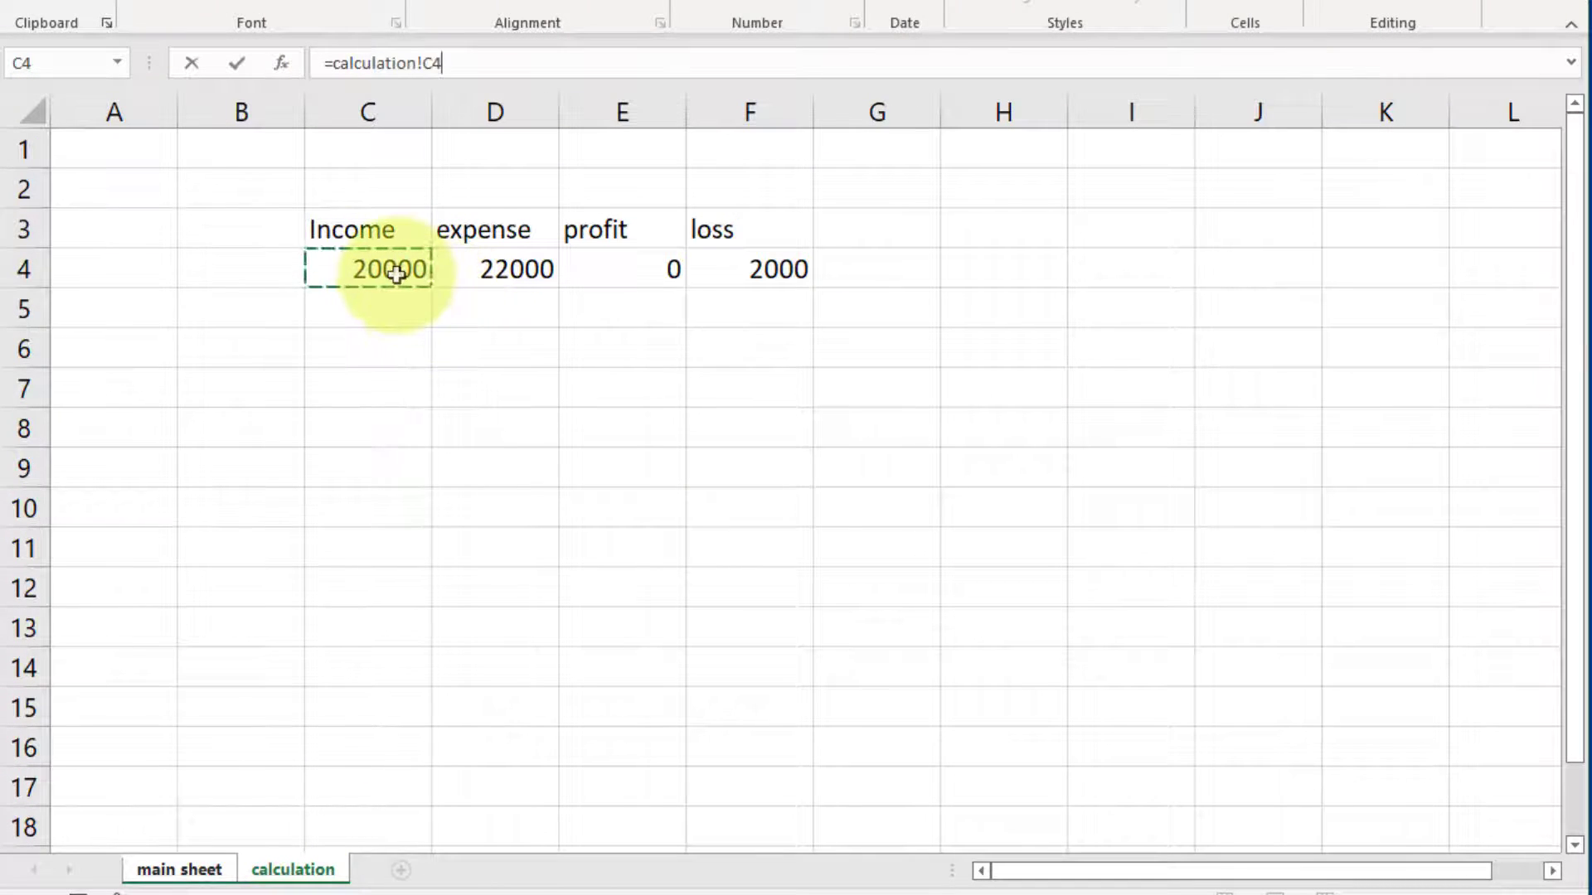
key(Return)
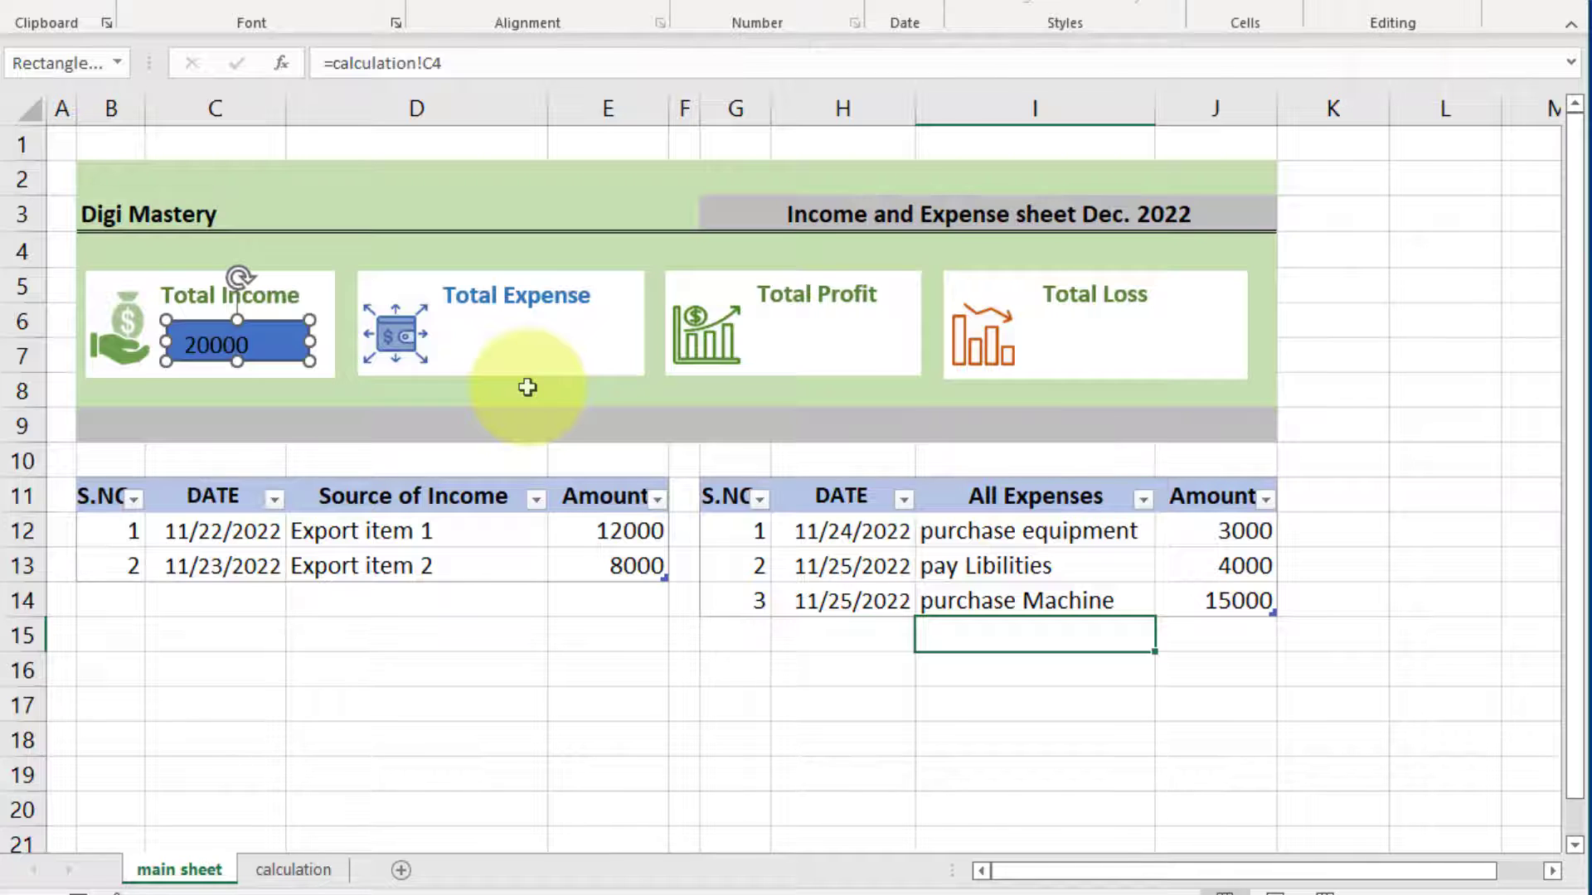
Remove the fill and the outline from the Total Income value rectangle
click(925, 32)
click(660, 68)
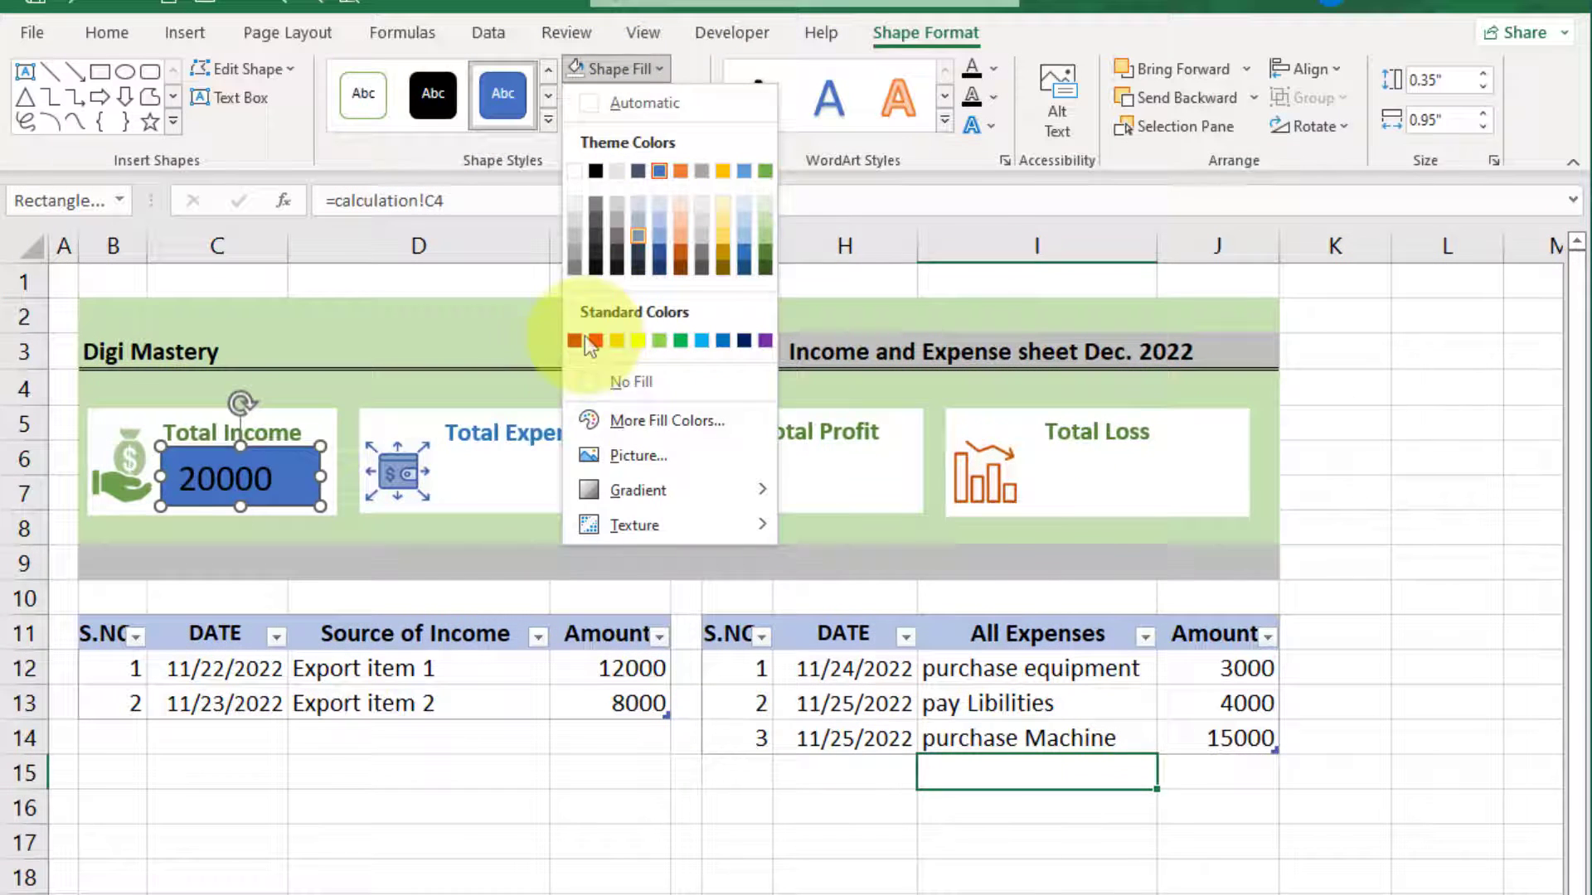
click(594, 384)
click(680, 97)
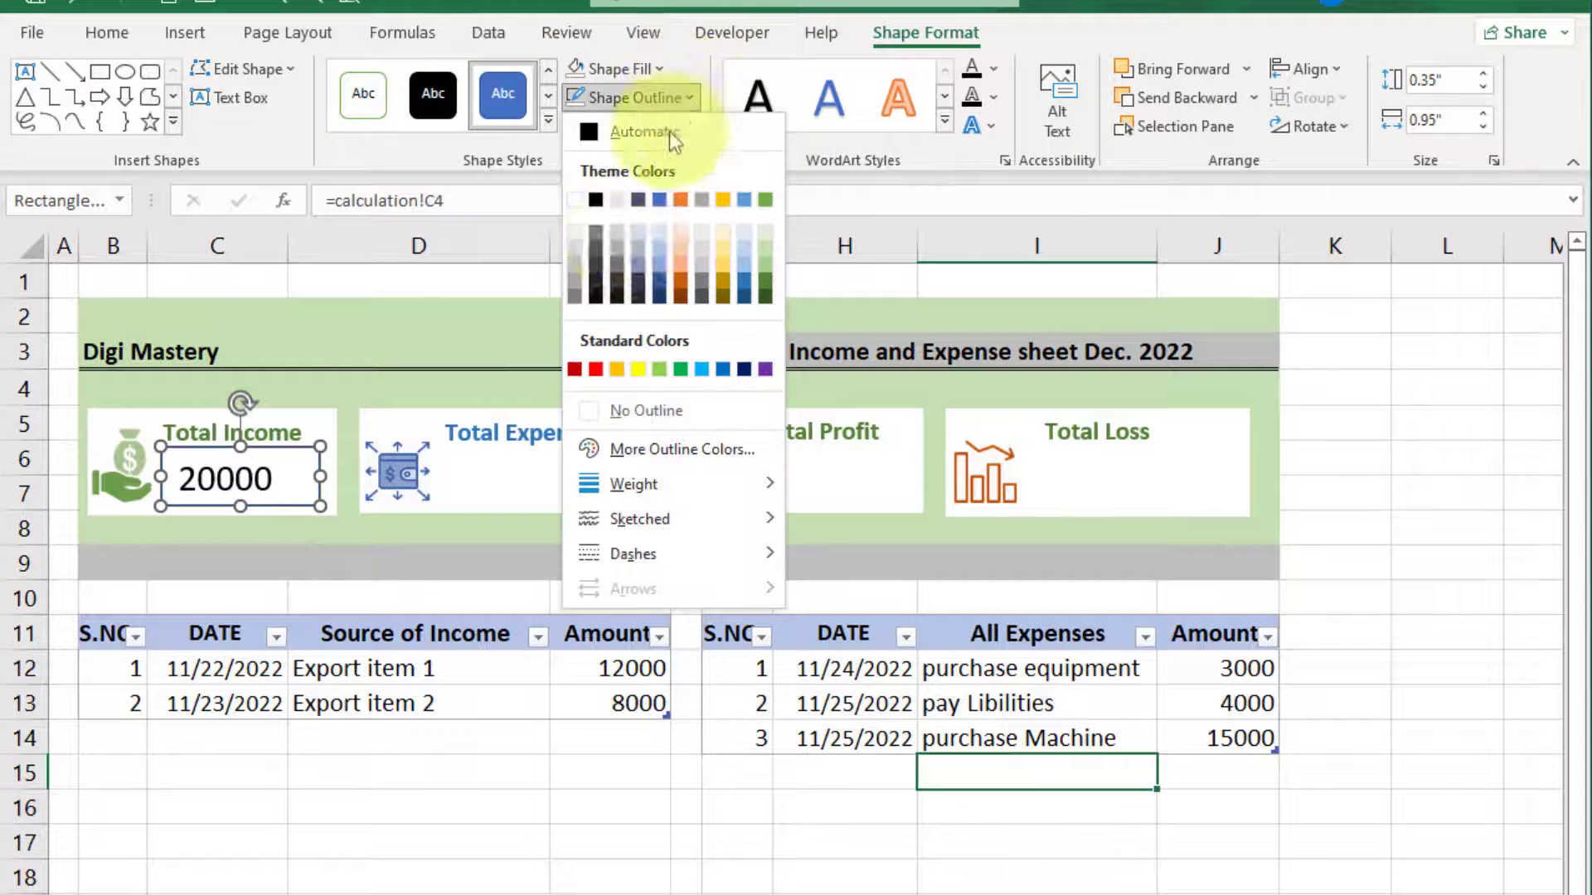
click(591, 418)
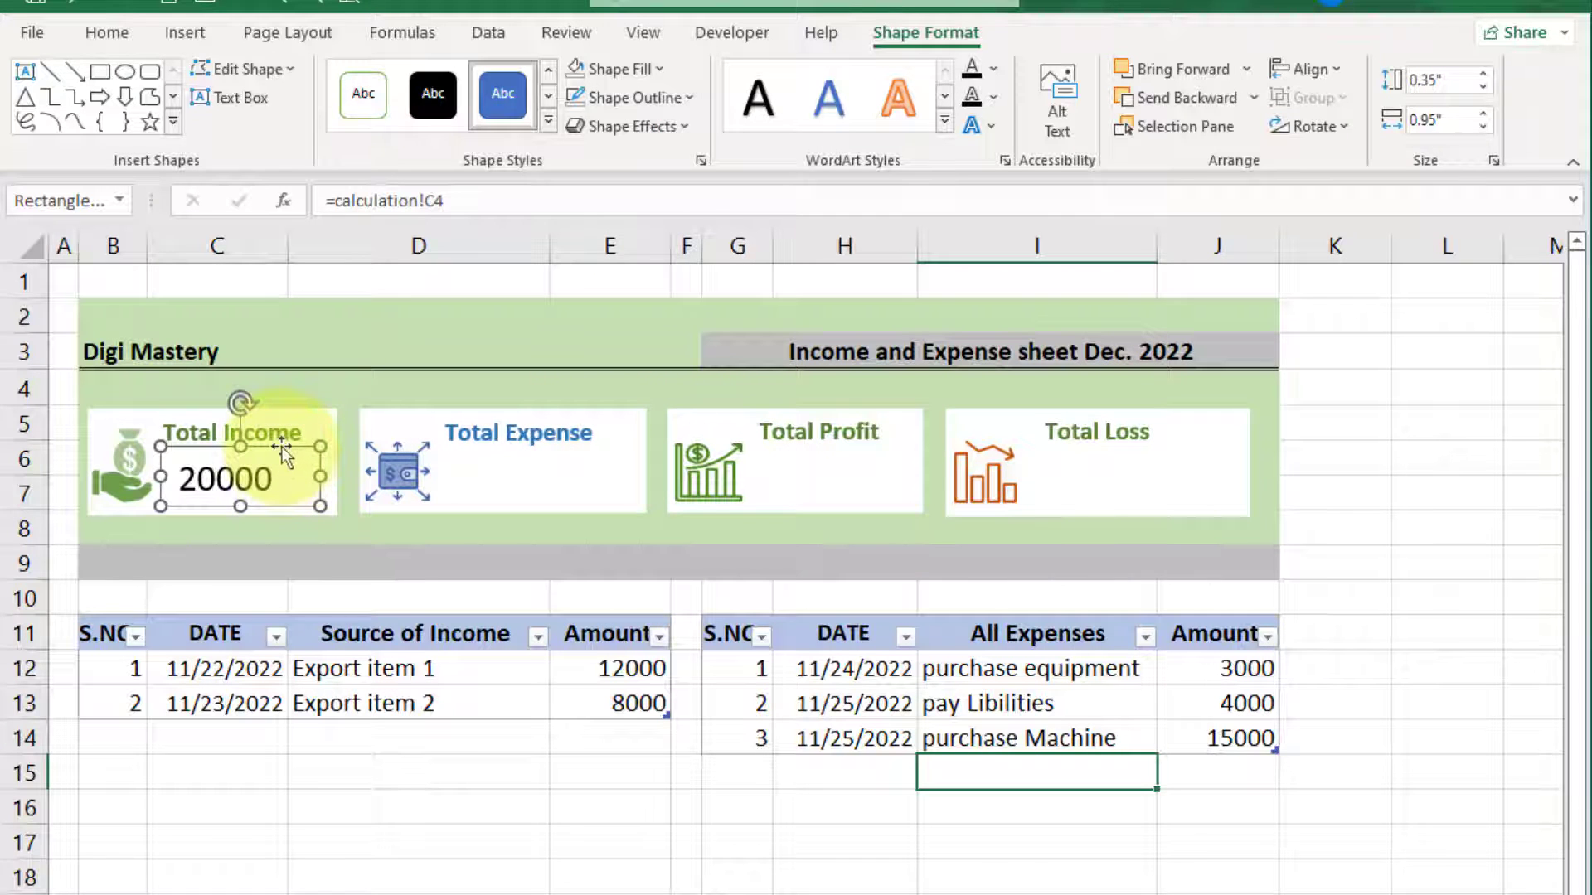
Nudge the Total Income value box into place beneath its title and set its font colour to dark green
drag(282, 446, 291, 441)
click(107, 33)
click(387, 118)
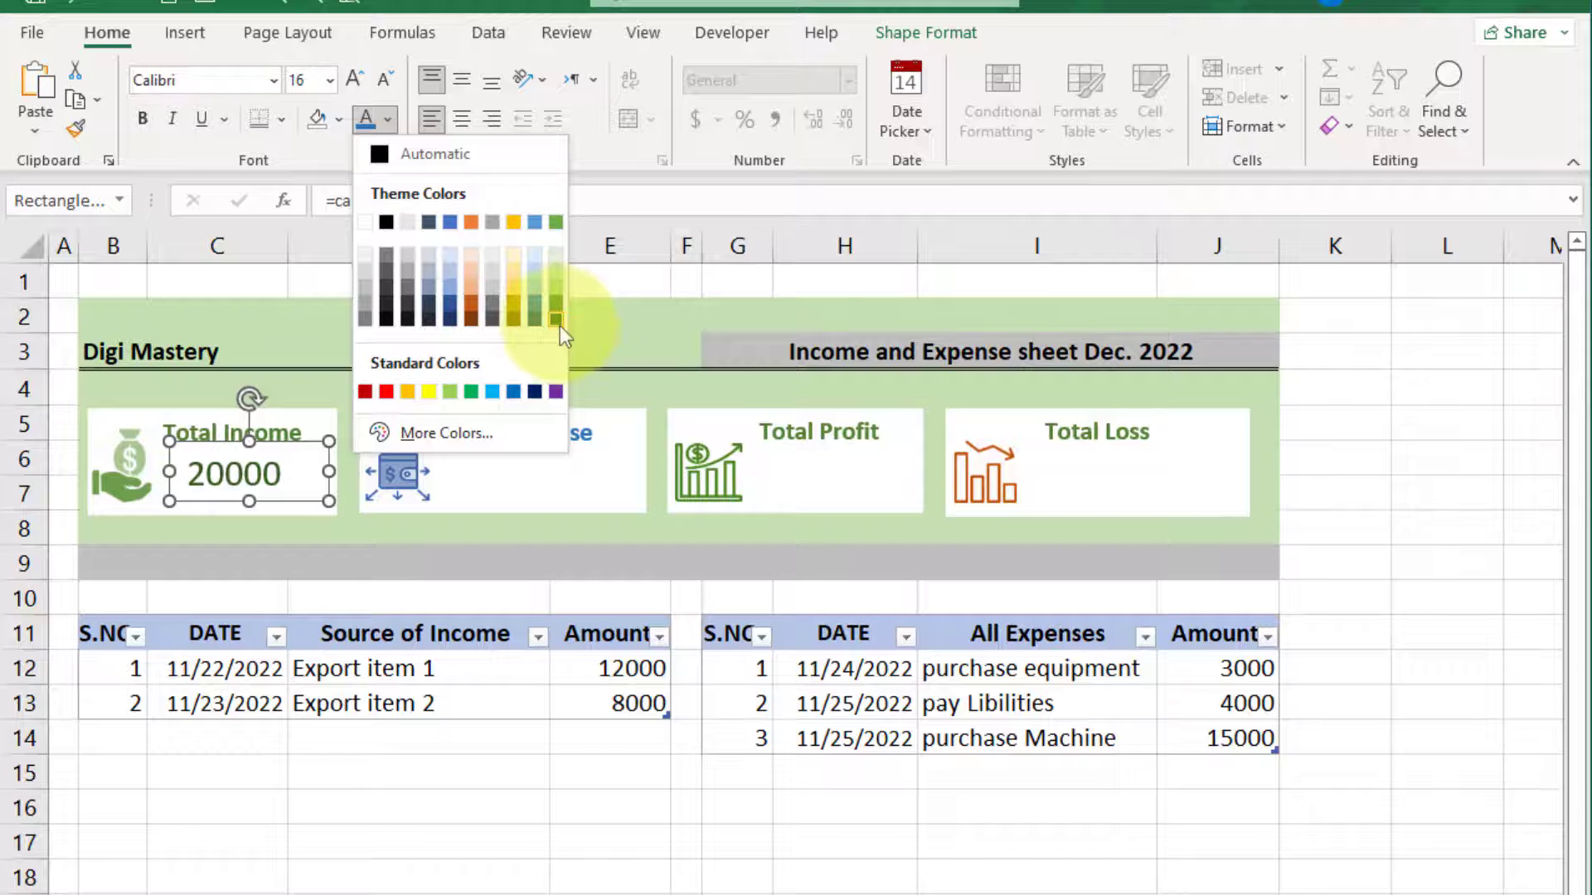
click(558, 305)
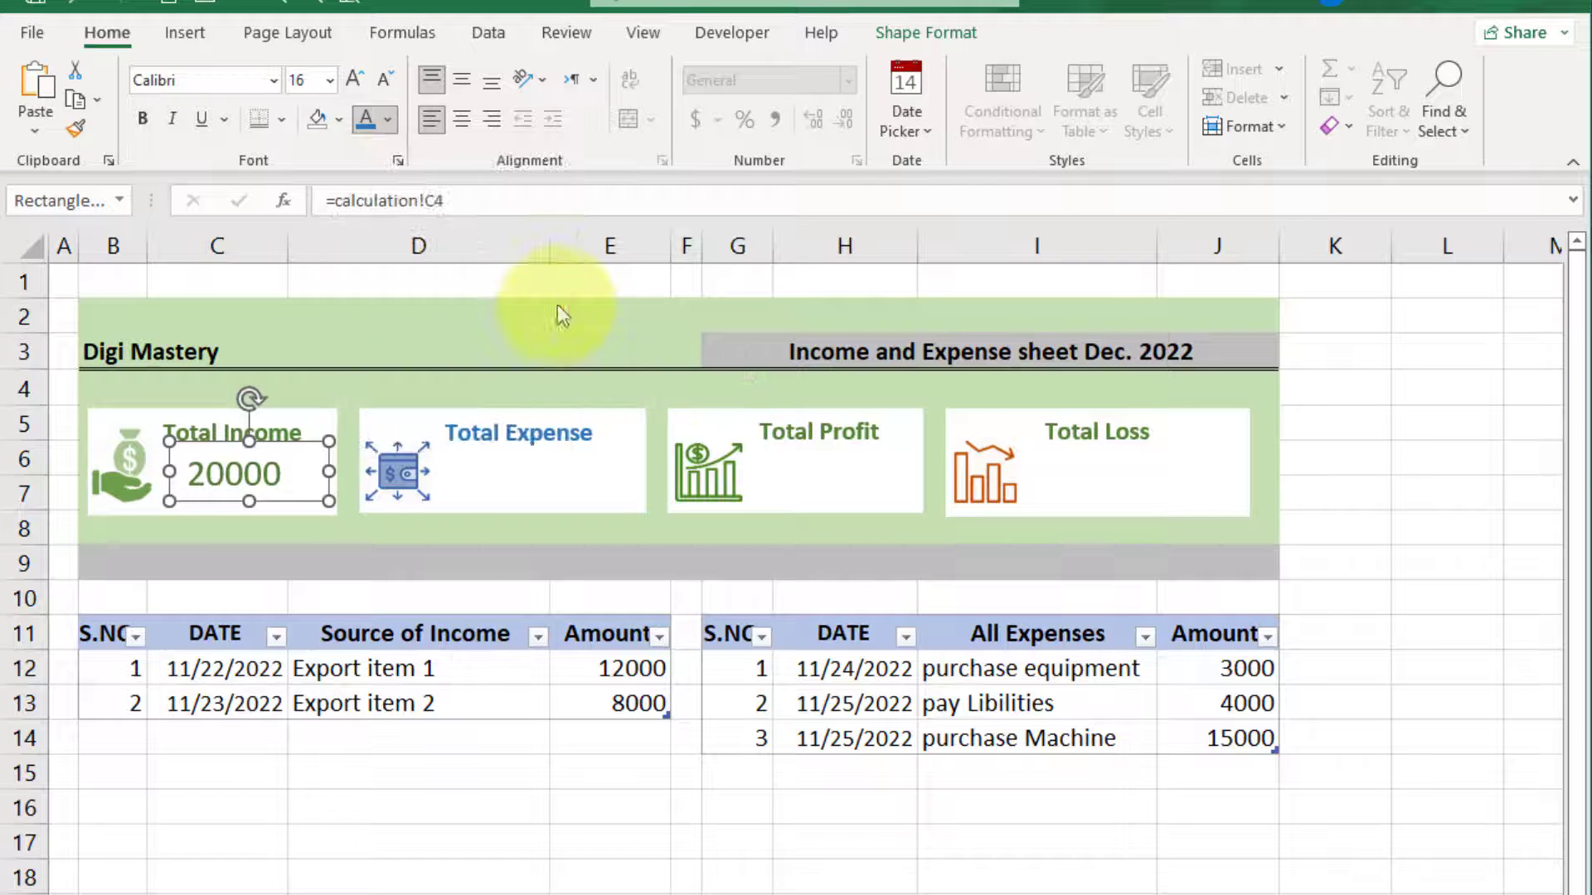
click(461, 384)
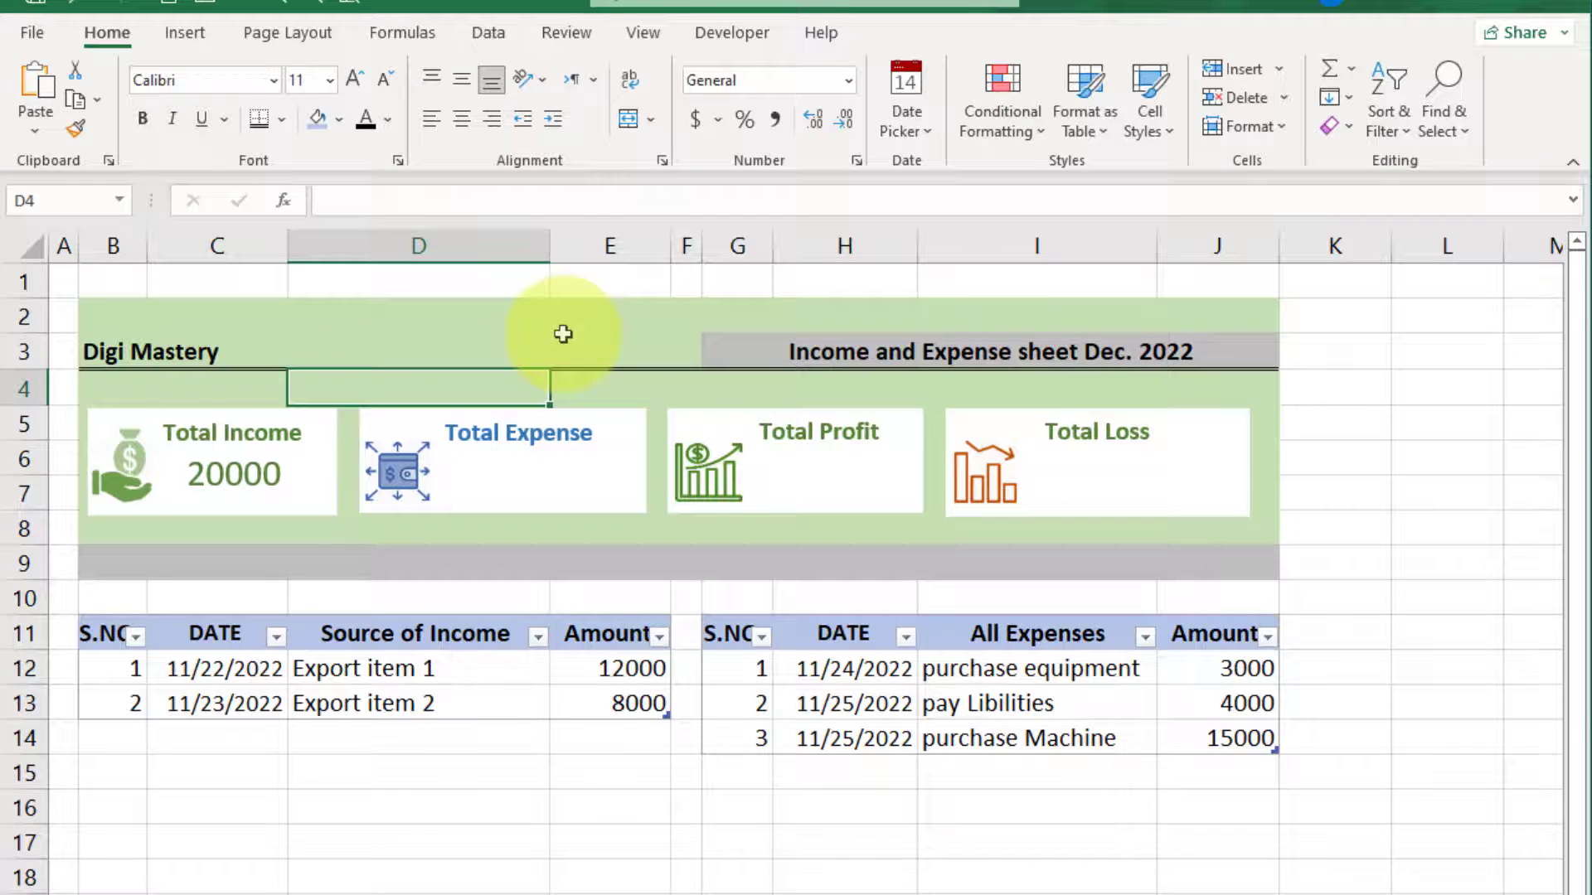
Recolor the chart icon in the Total Profit box gold
double_click(709, 473)
click(231, 70)
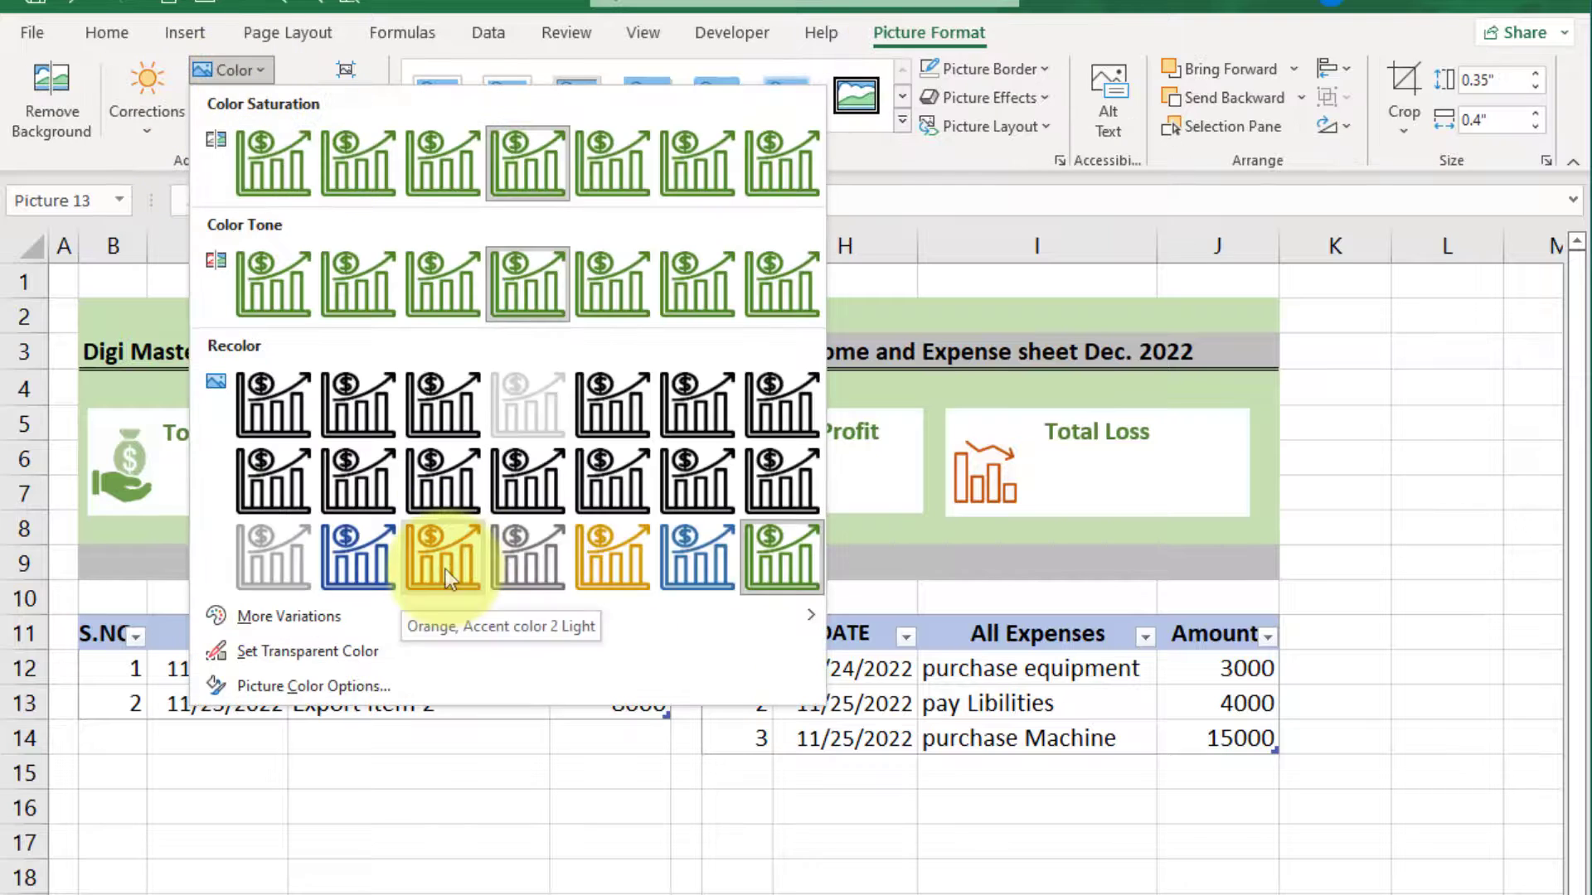
click(603, 567)
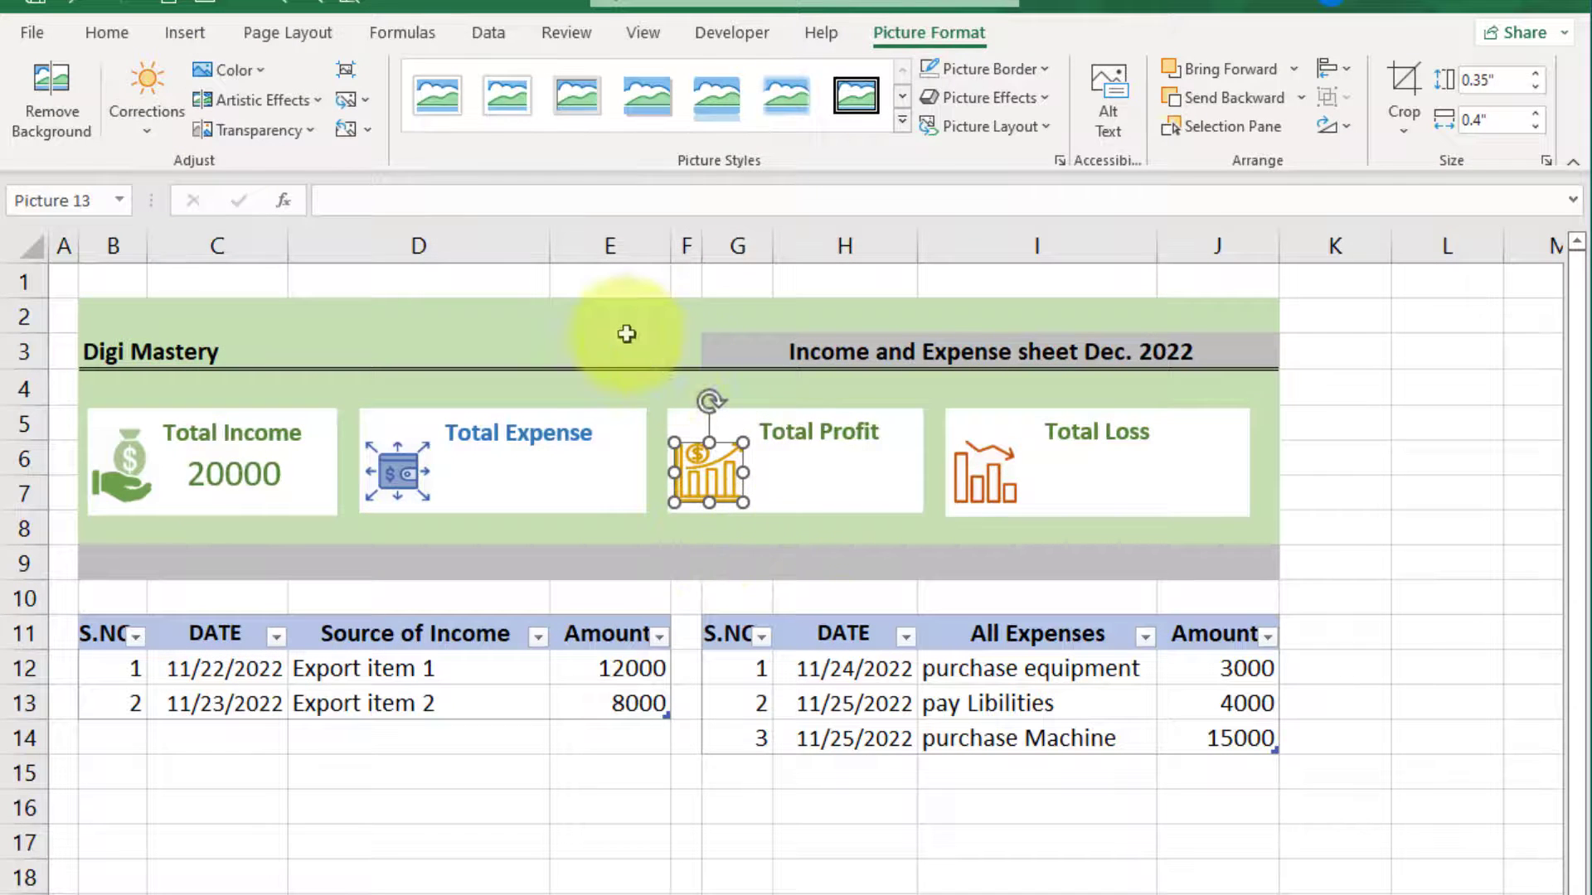
Set the Total Profit title's font colour to dark orange and select the Total Loss icon
click(797, 432)
drag(791, 436, 758, 431)
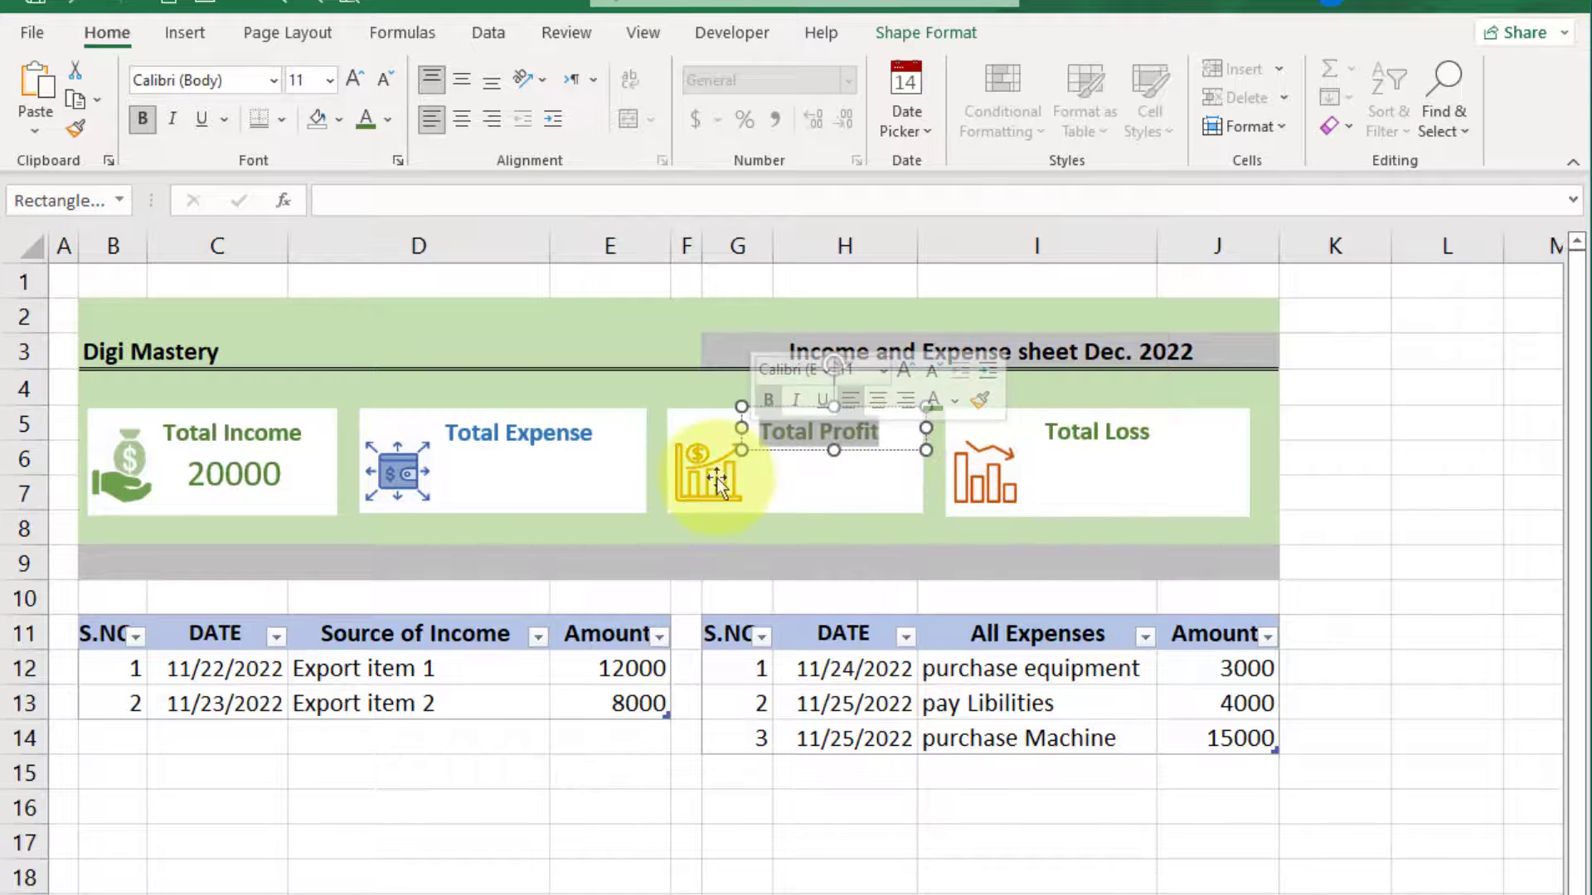
click(388, 119)
click(471, 300)
click(774, 506)
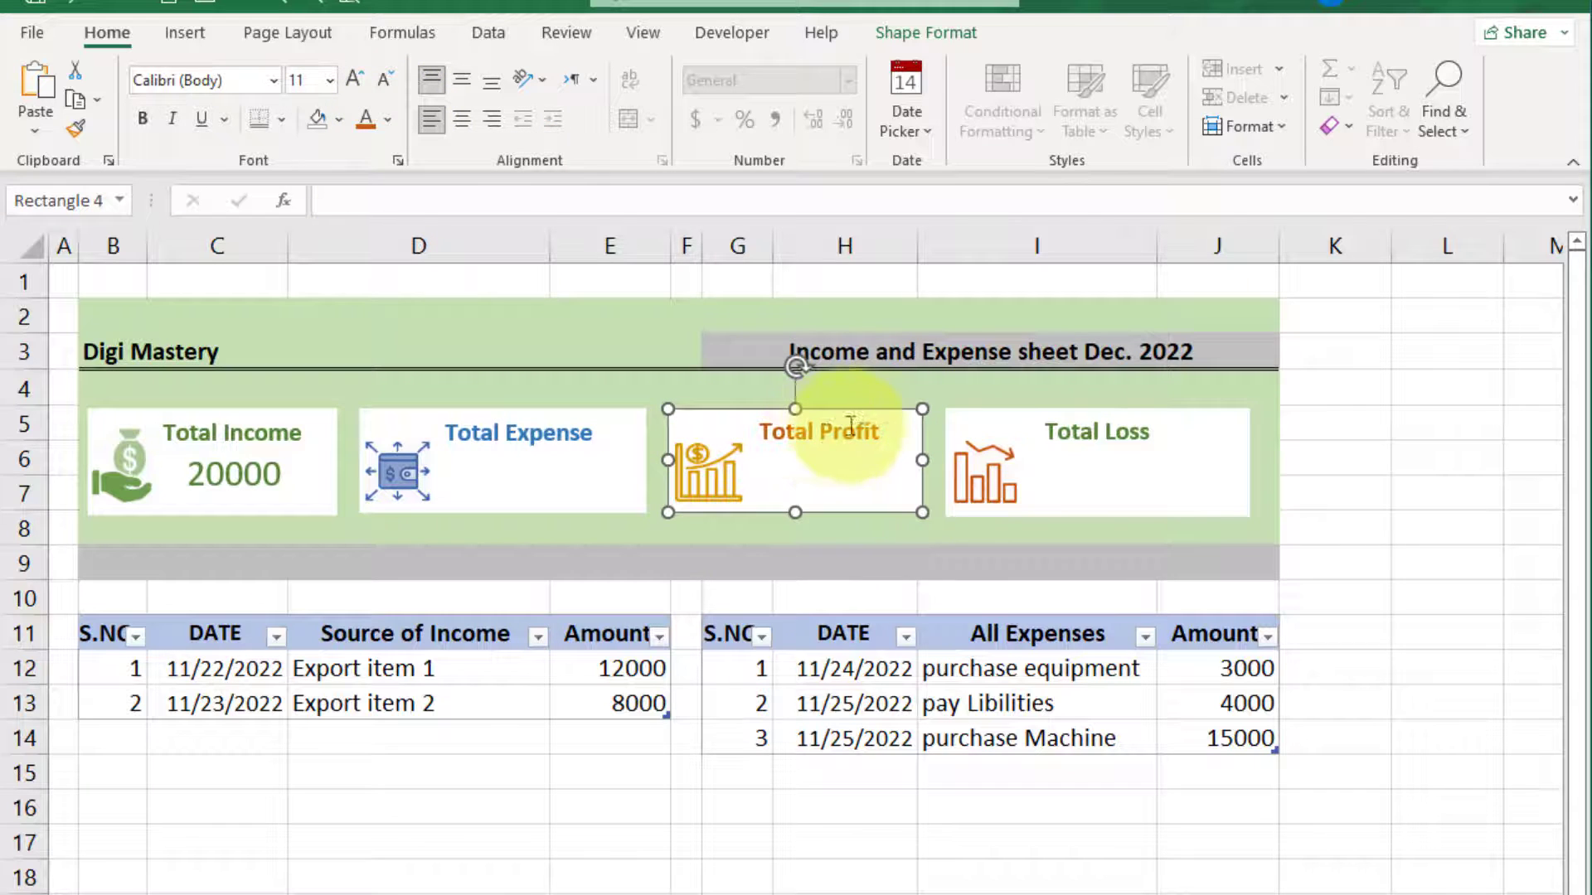
click(985, 473)
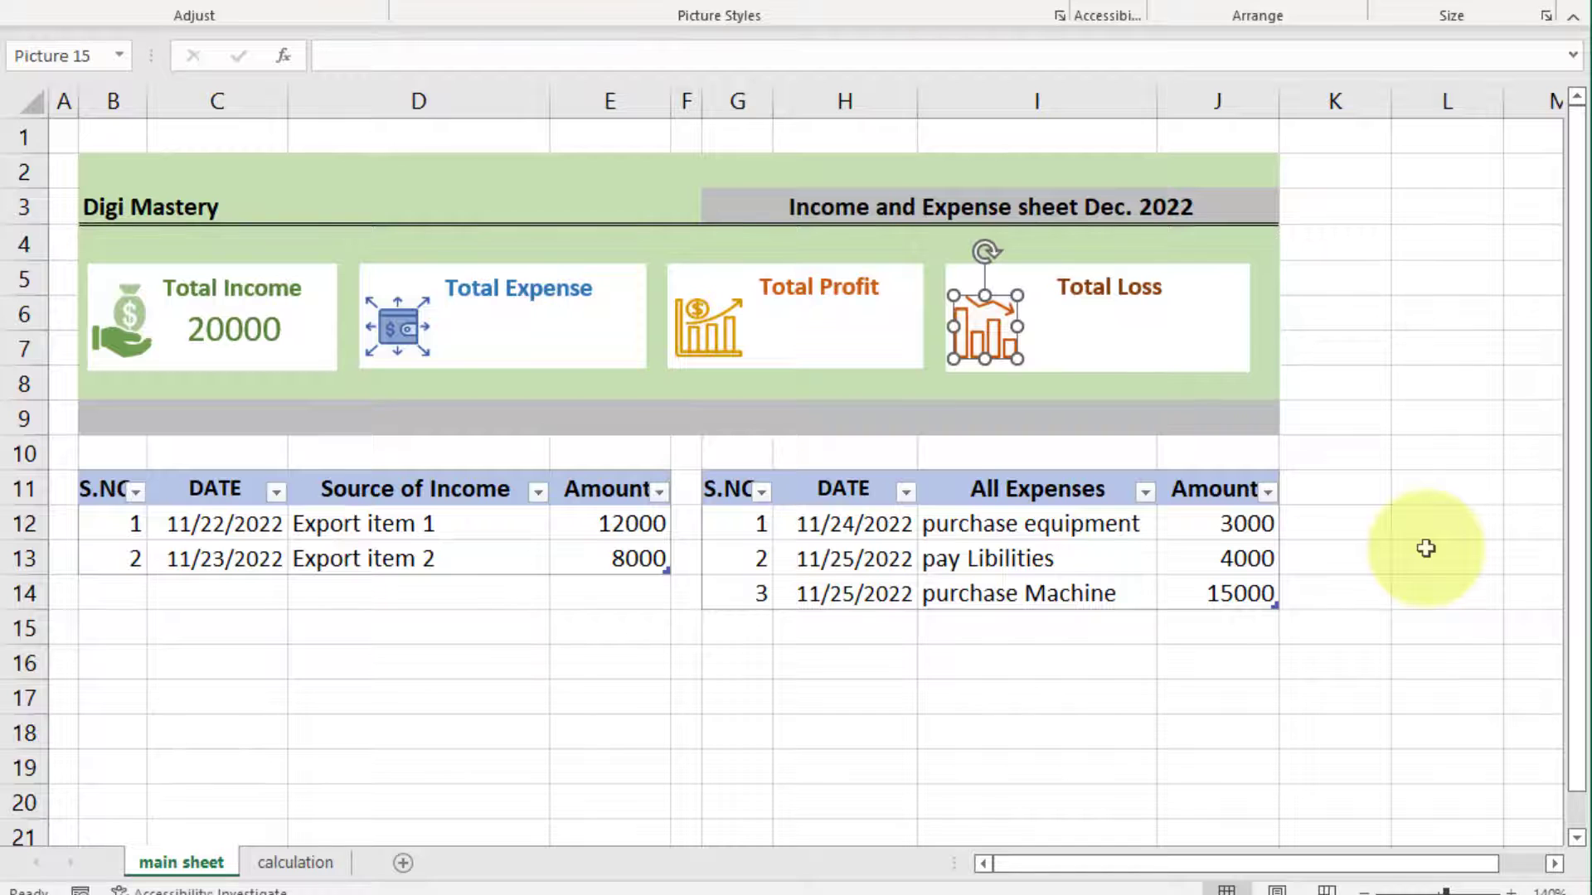
On the calculation sheet, format cells C4:F4 as Number with 0 decimal places and the 1000 separator
click(290, 862)
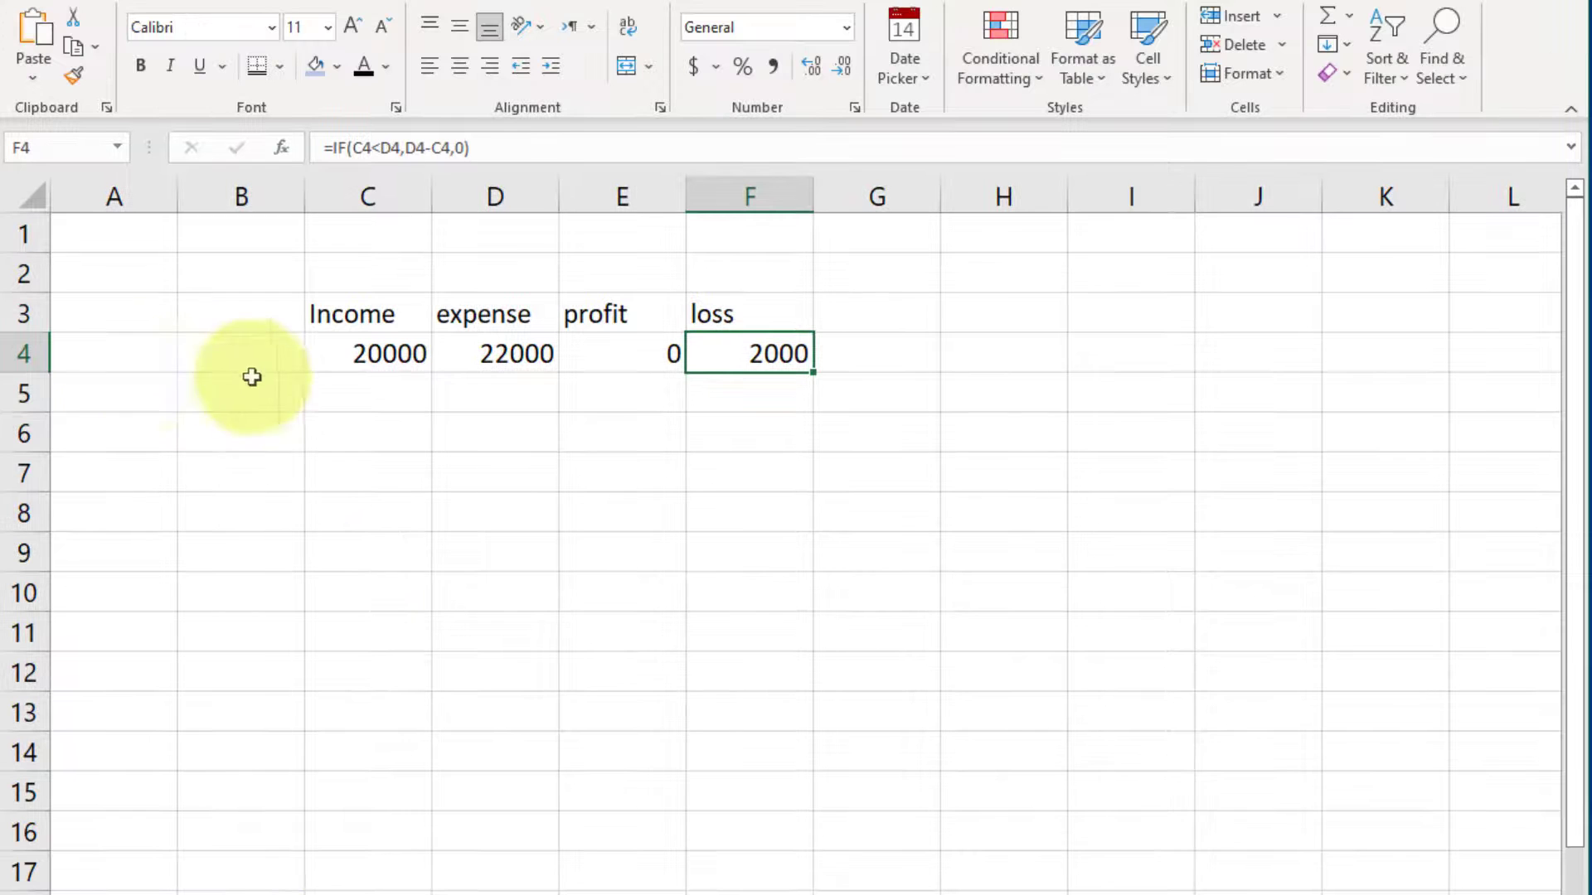
drag(377, 353, 784, 355)
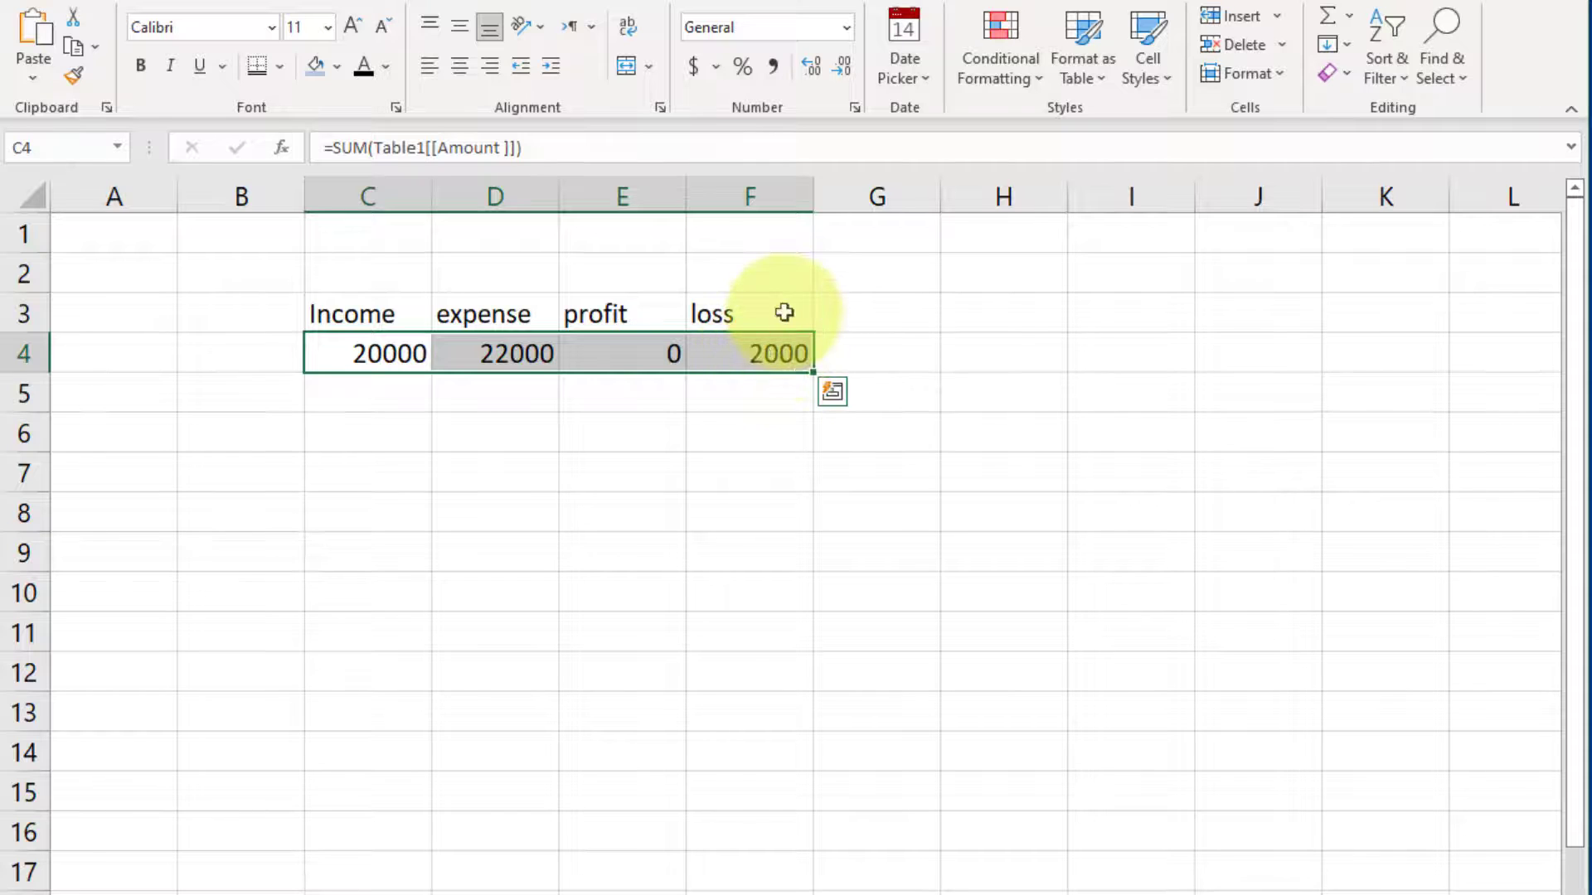
click(854, 106)
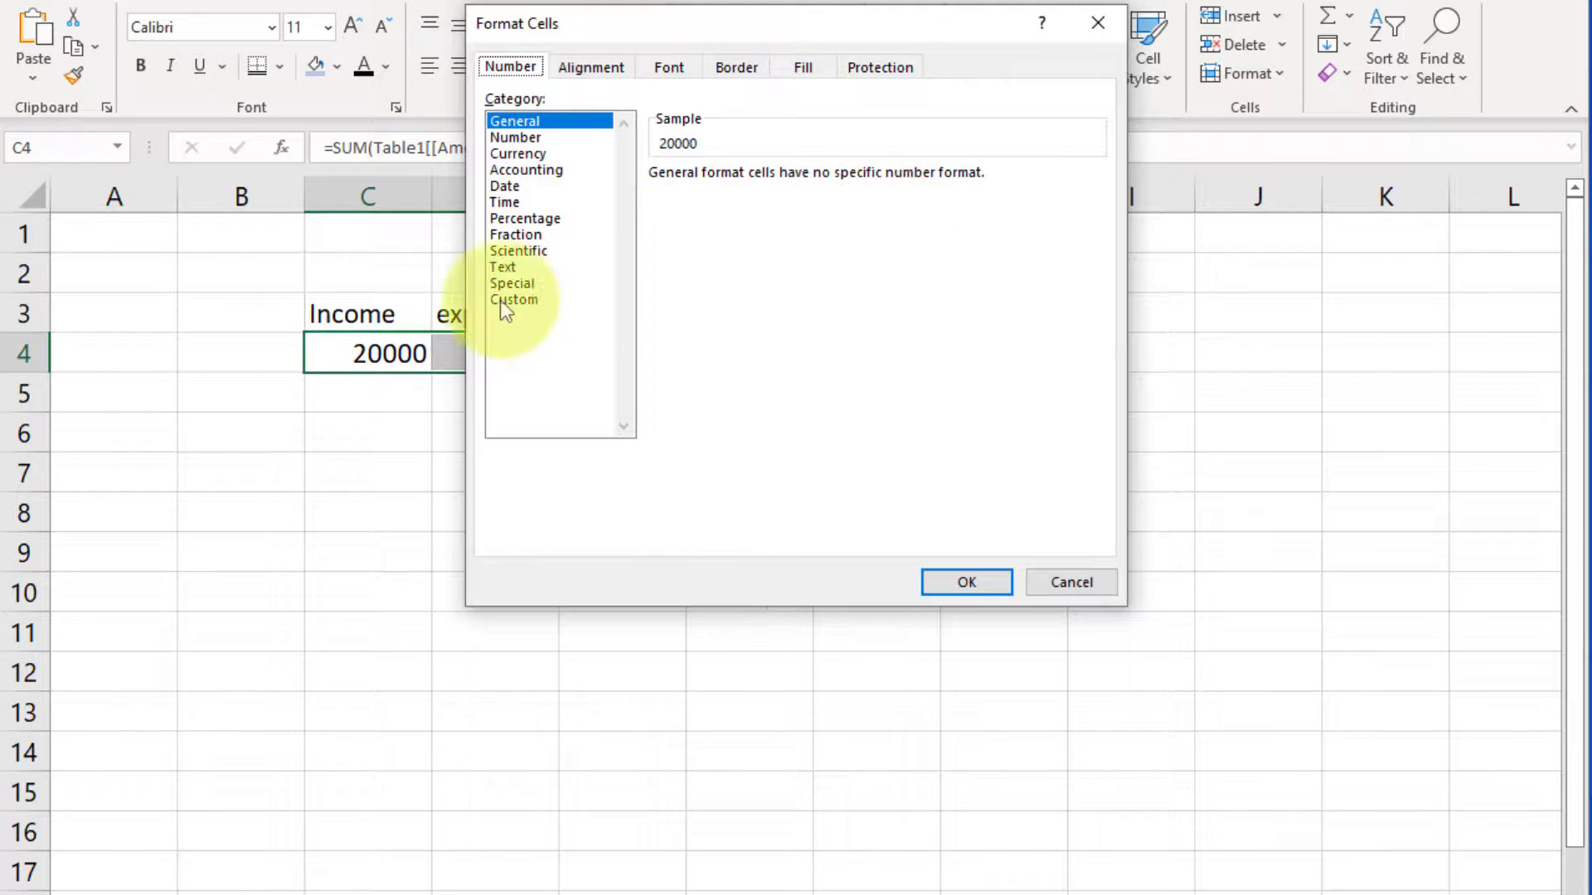
click(520, 136)
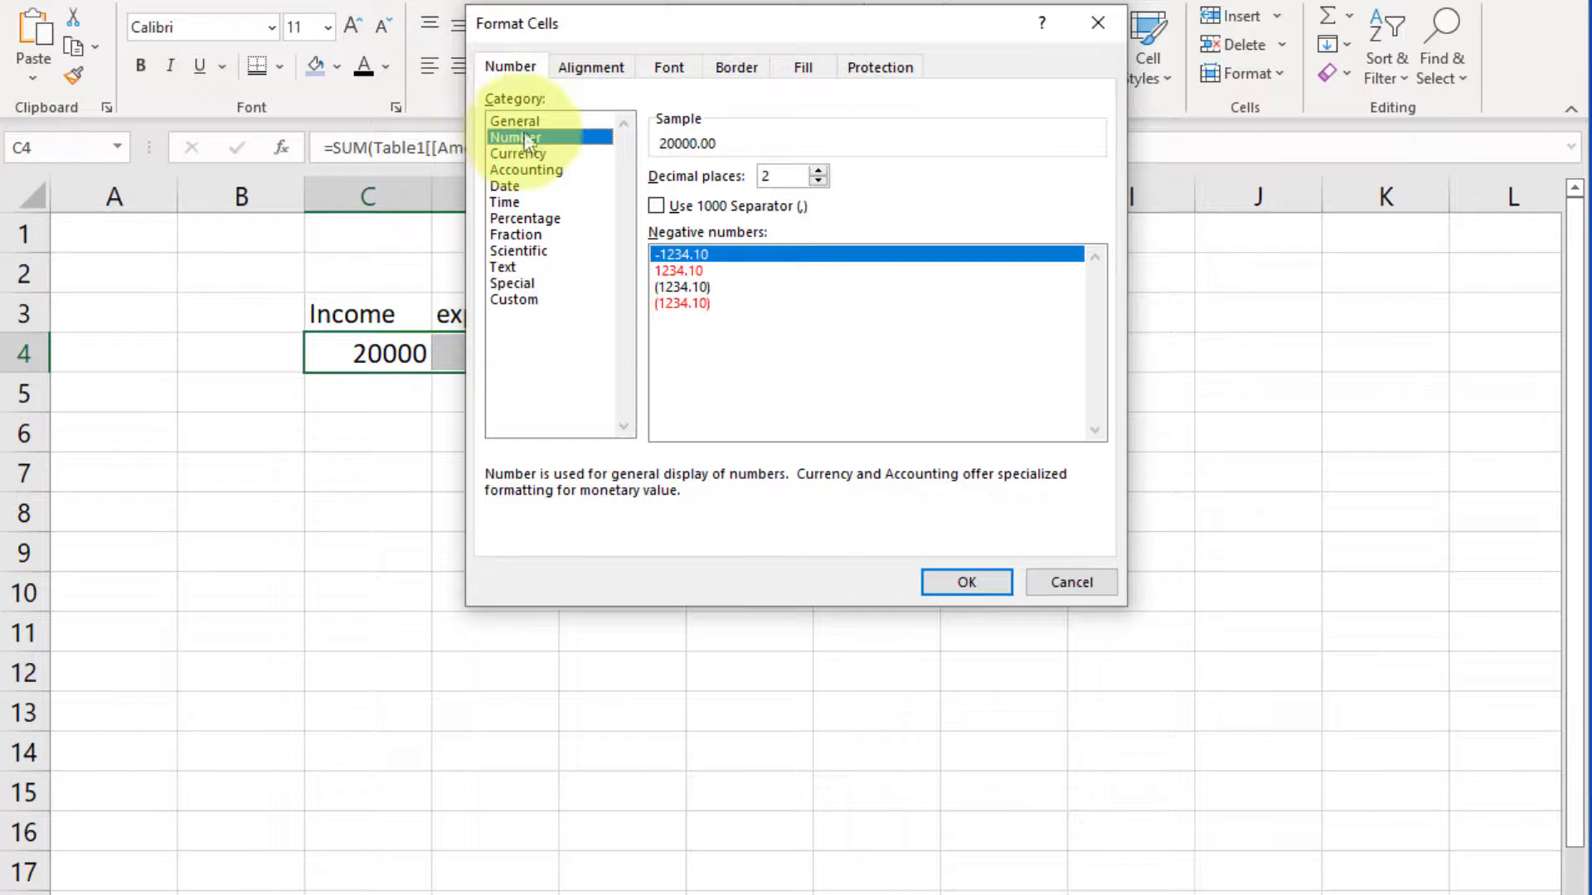
click(818, 181)
click(817, 181)
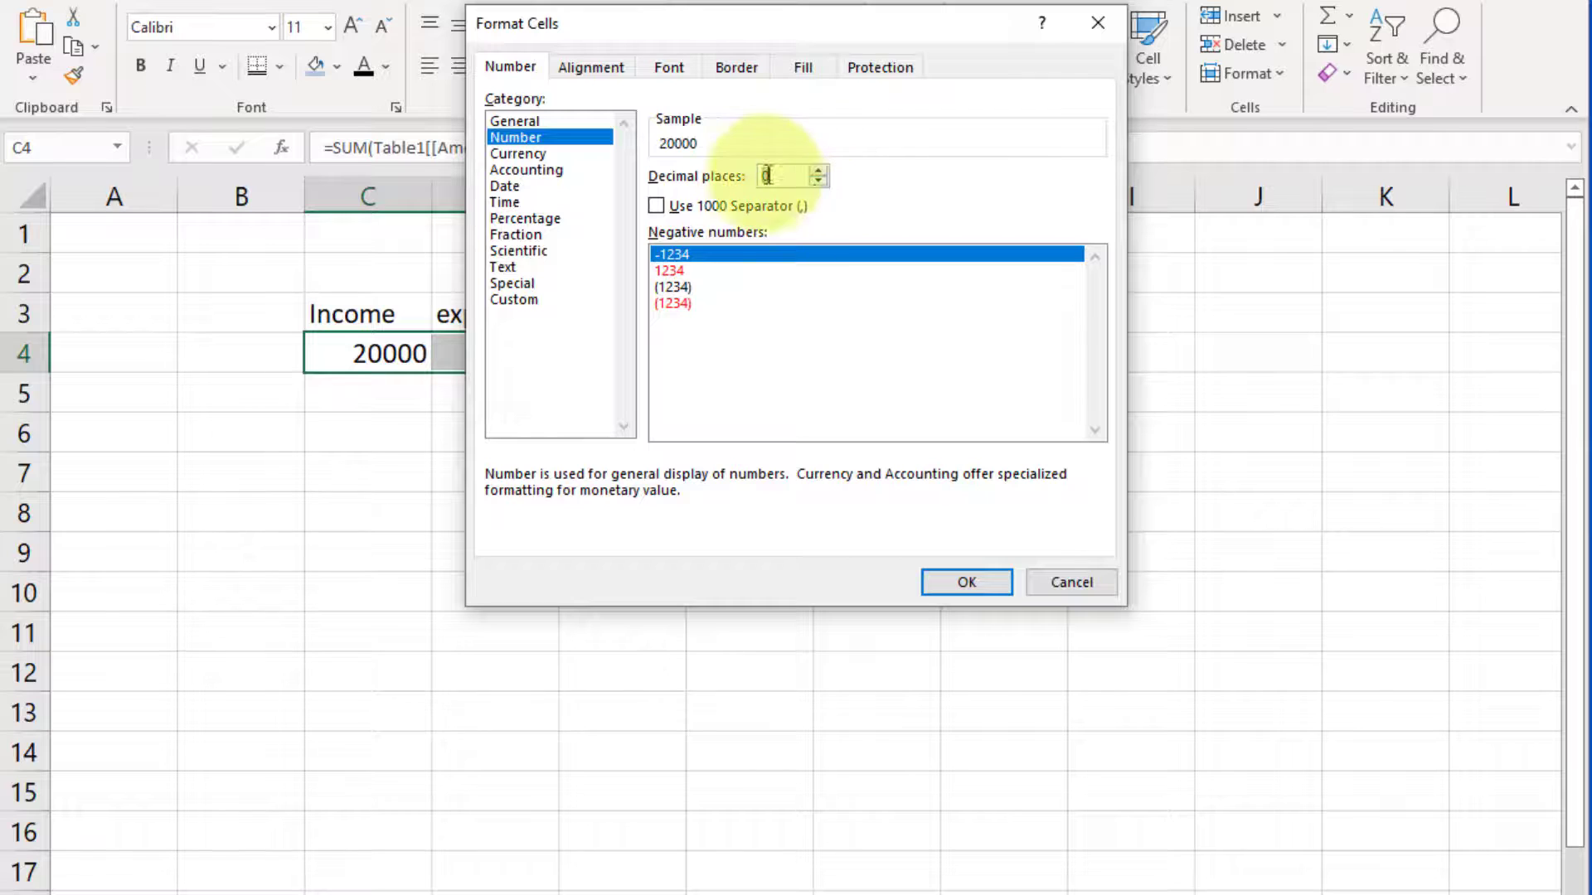
click(665, 206)
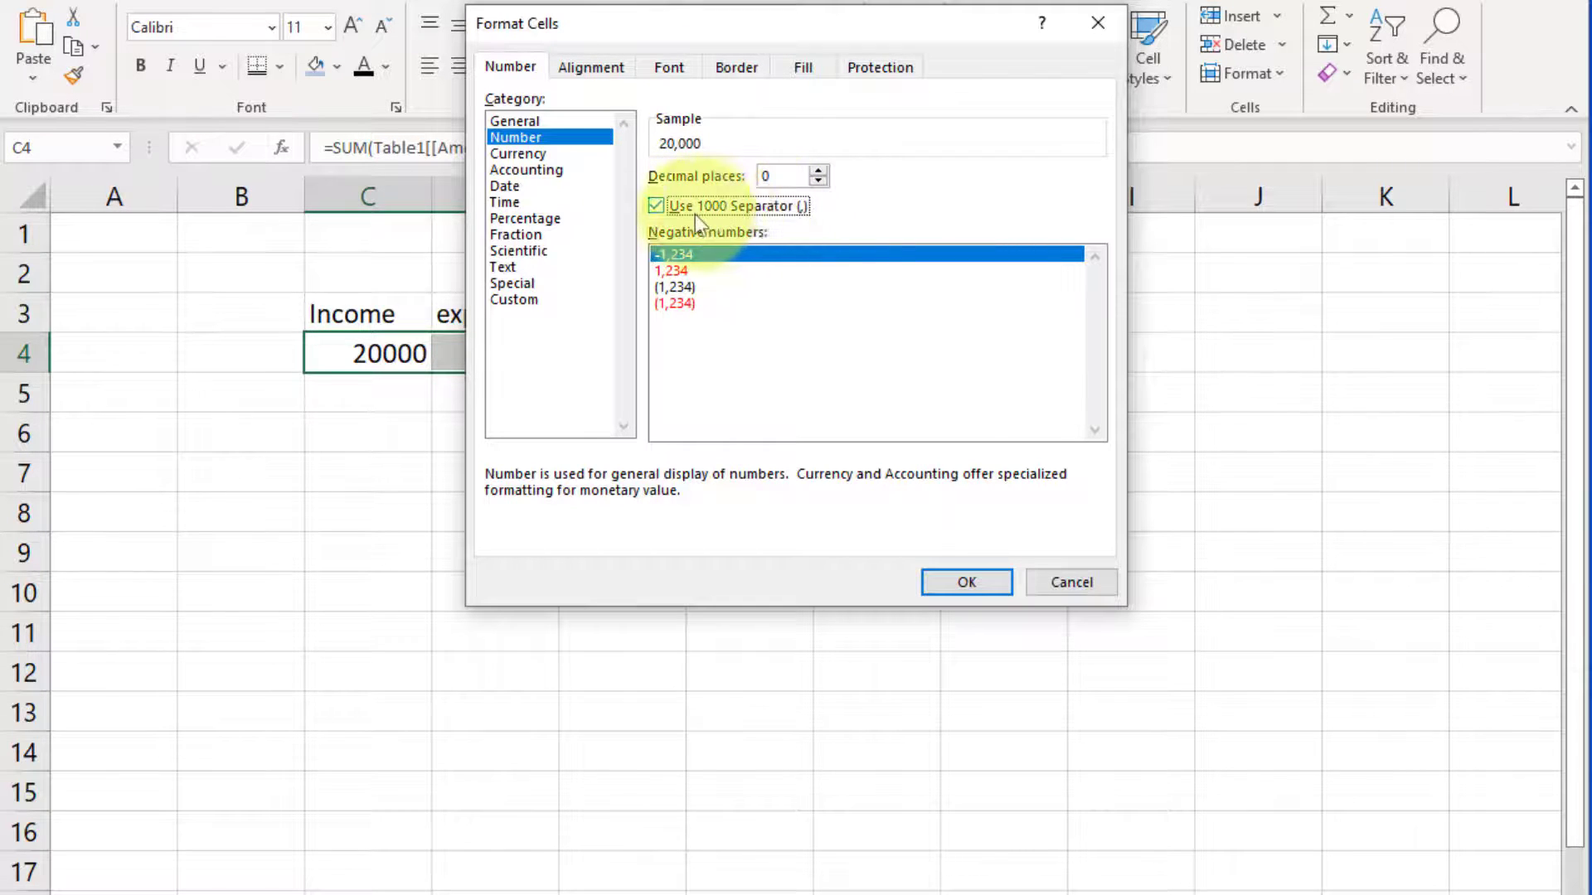
click(976, 582)
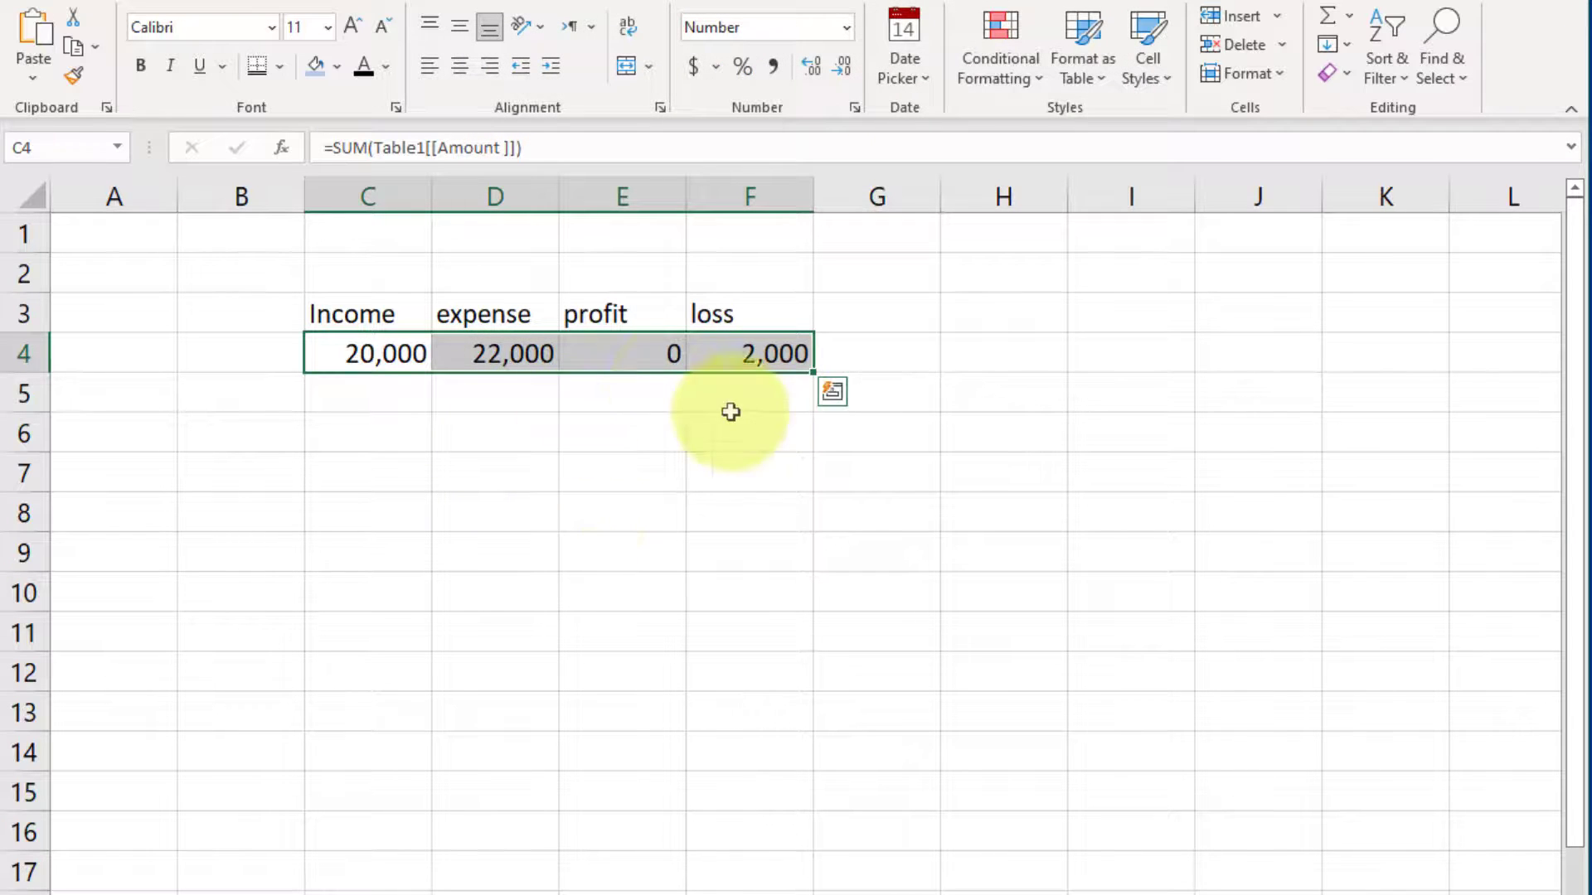
click(591, 432)
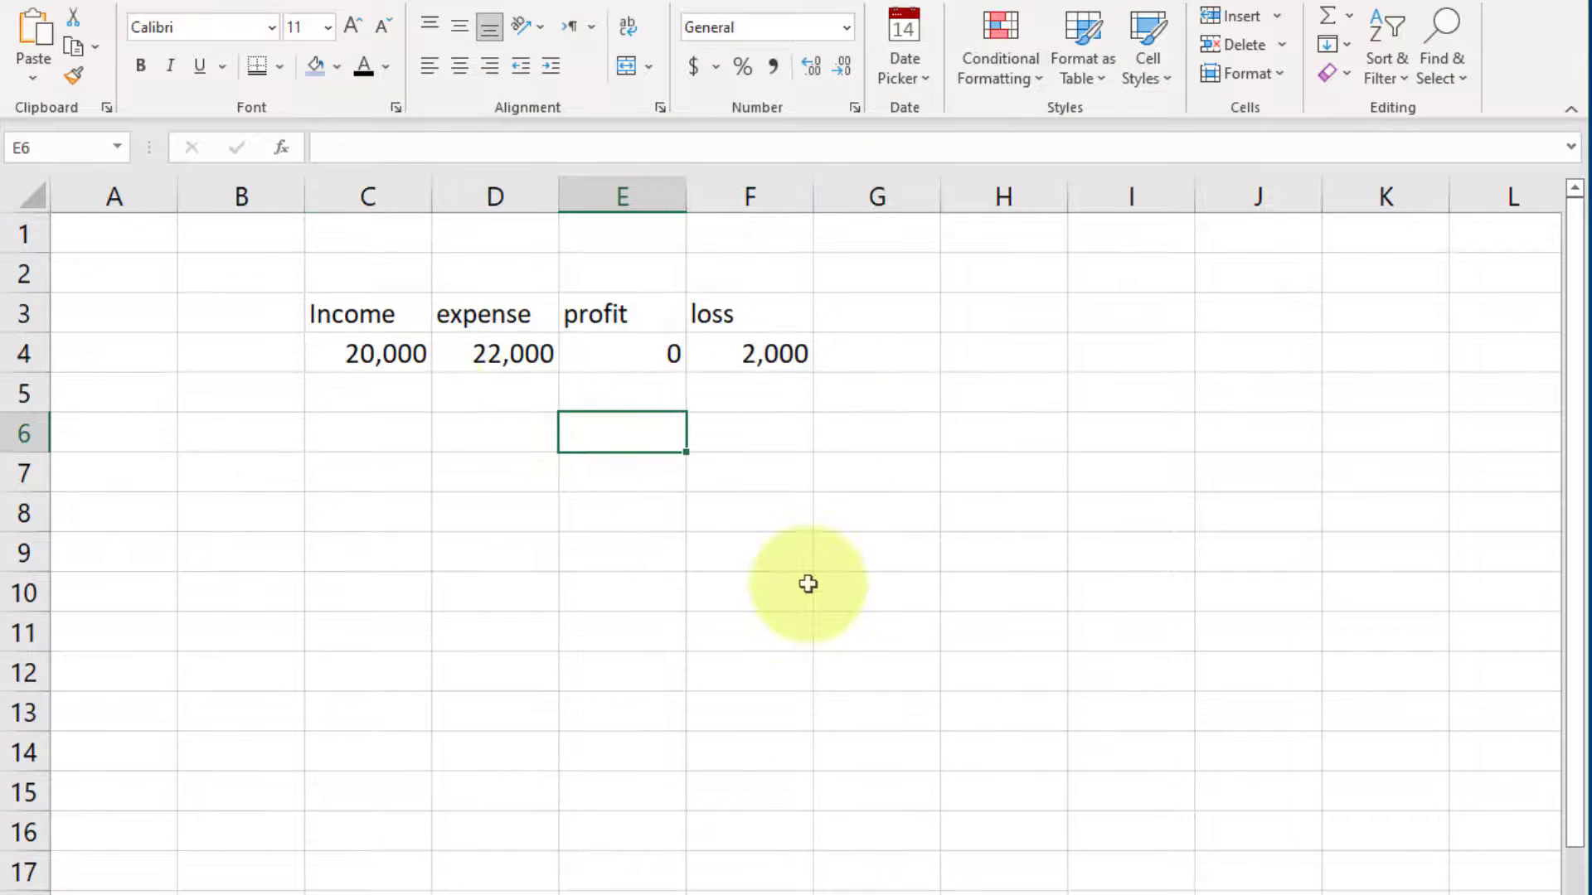
On the main sheet, copy the Total Income value box into the Total Expense, Total Profit and Total Loss boxes and nudge the expense copy up
key(ctrl+Page_Down)
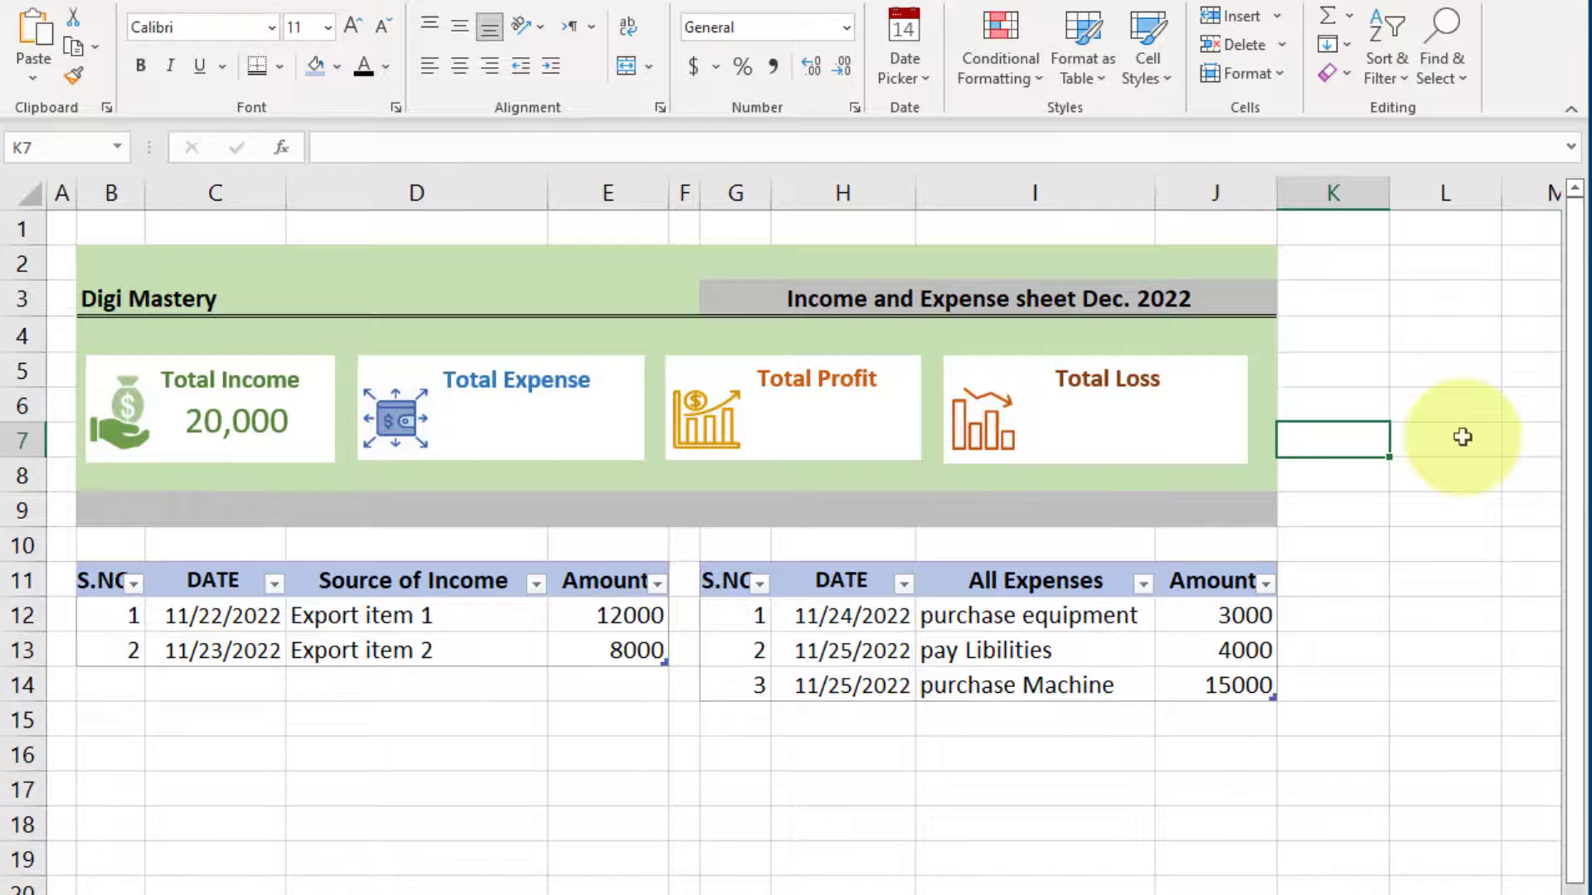
click(321, 411)
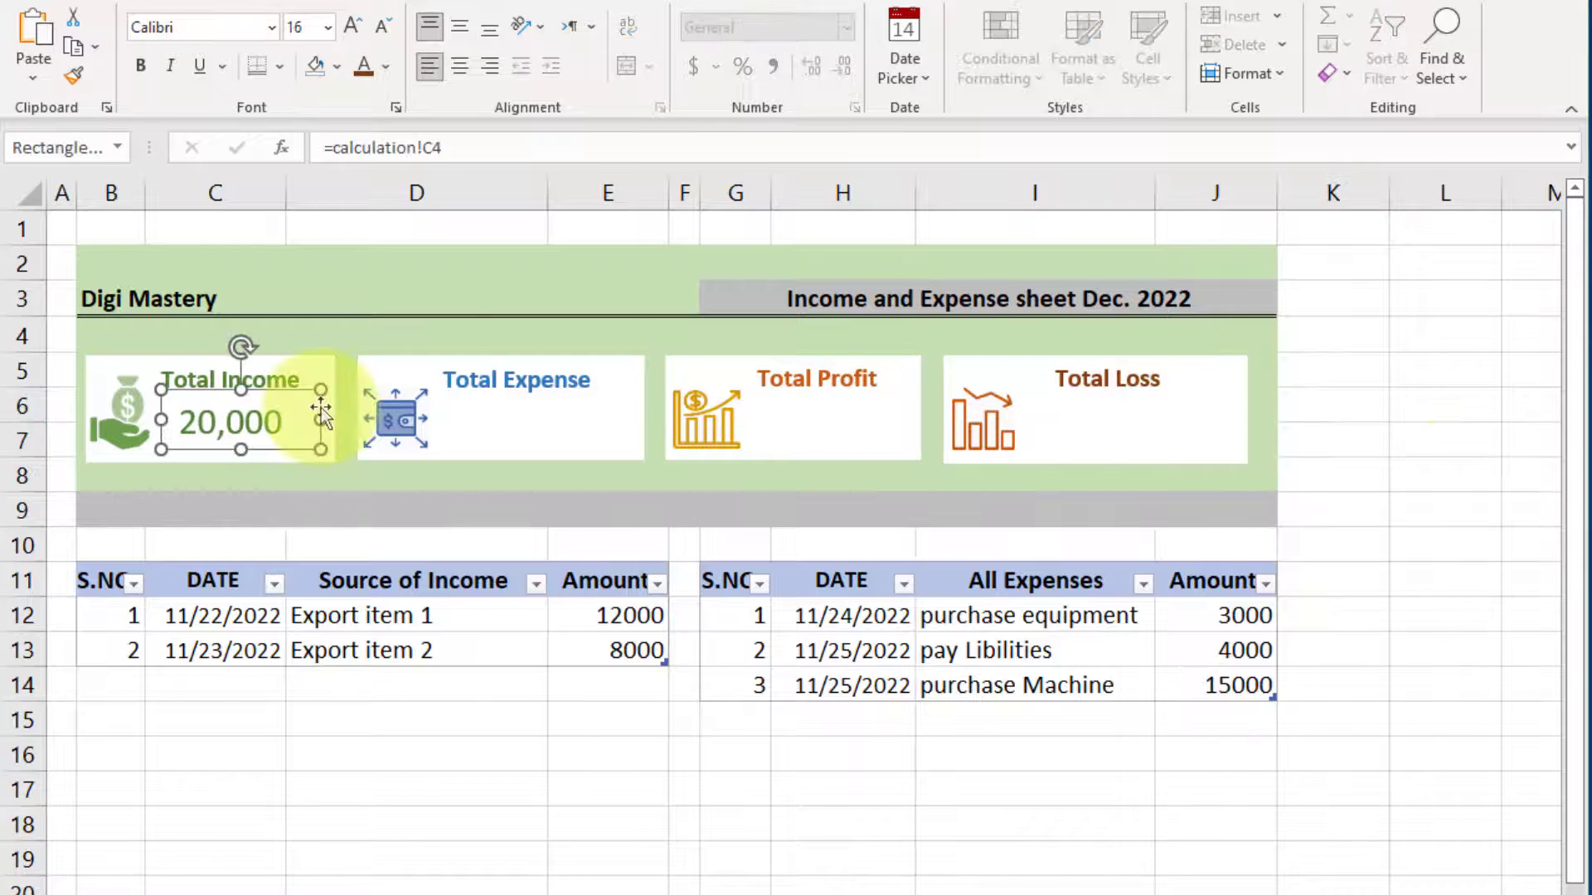
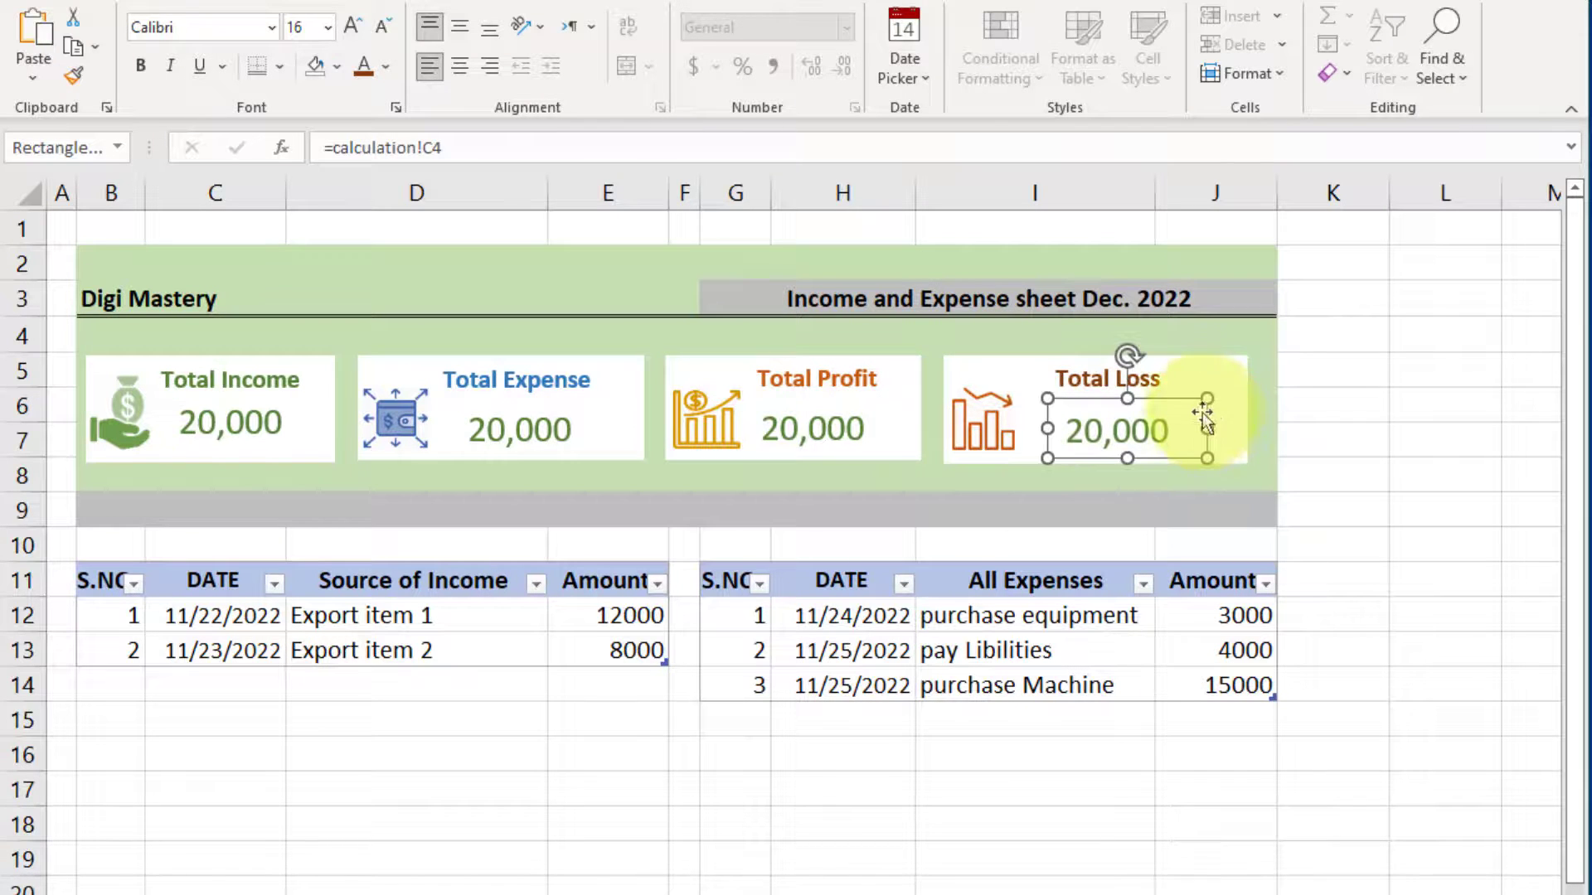
click(581, 436)
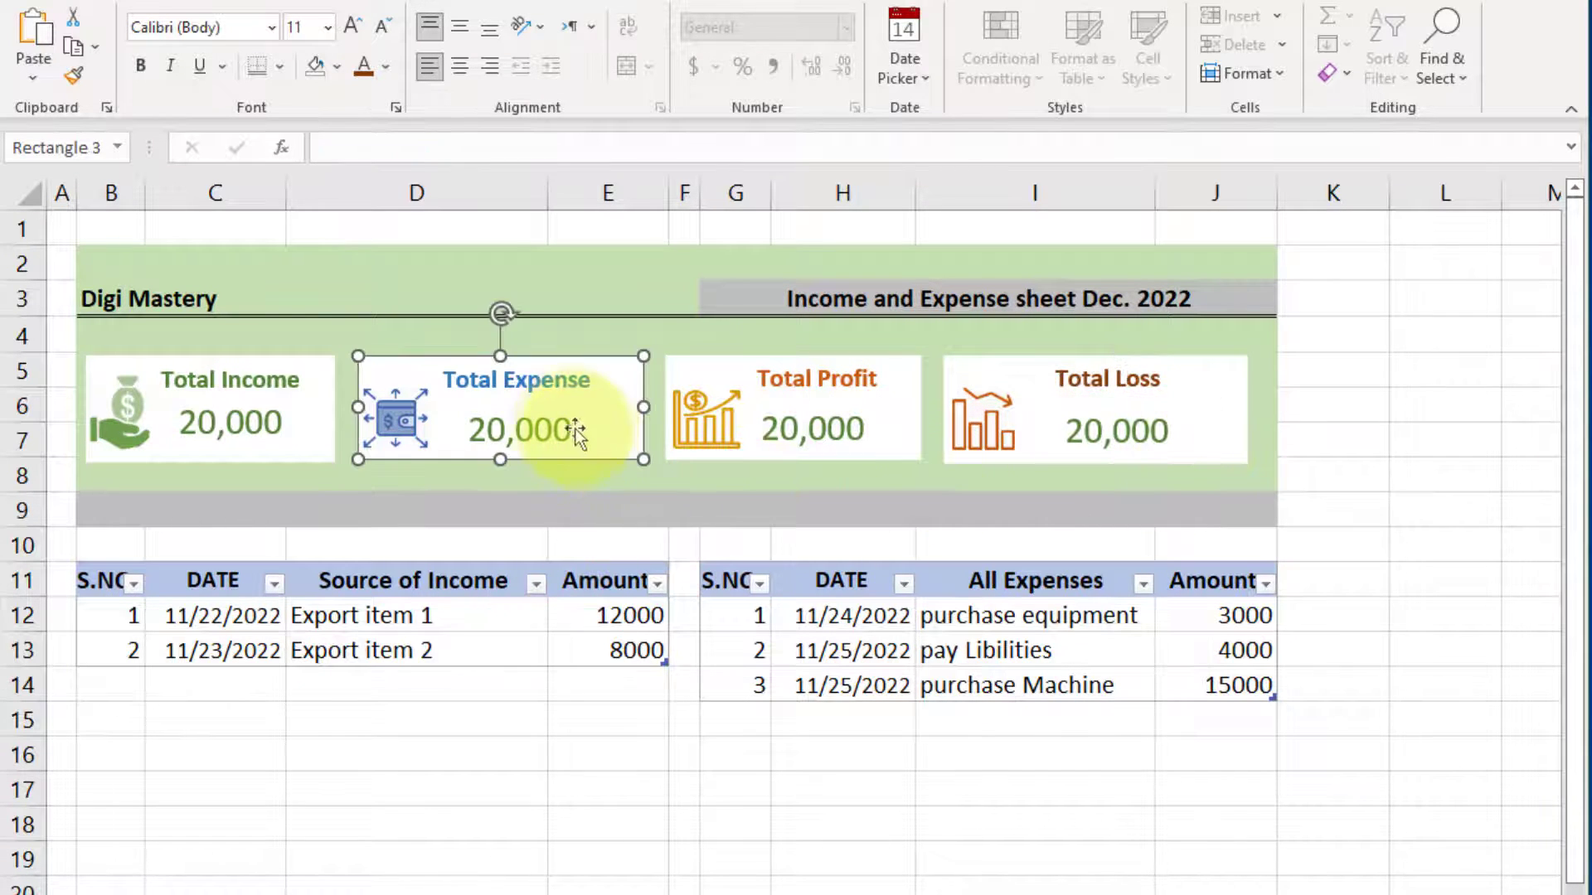
click(574, 429)
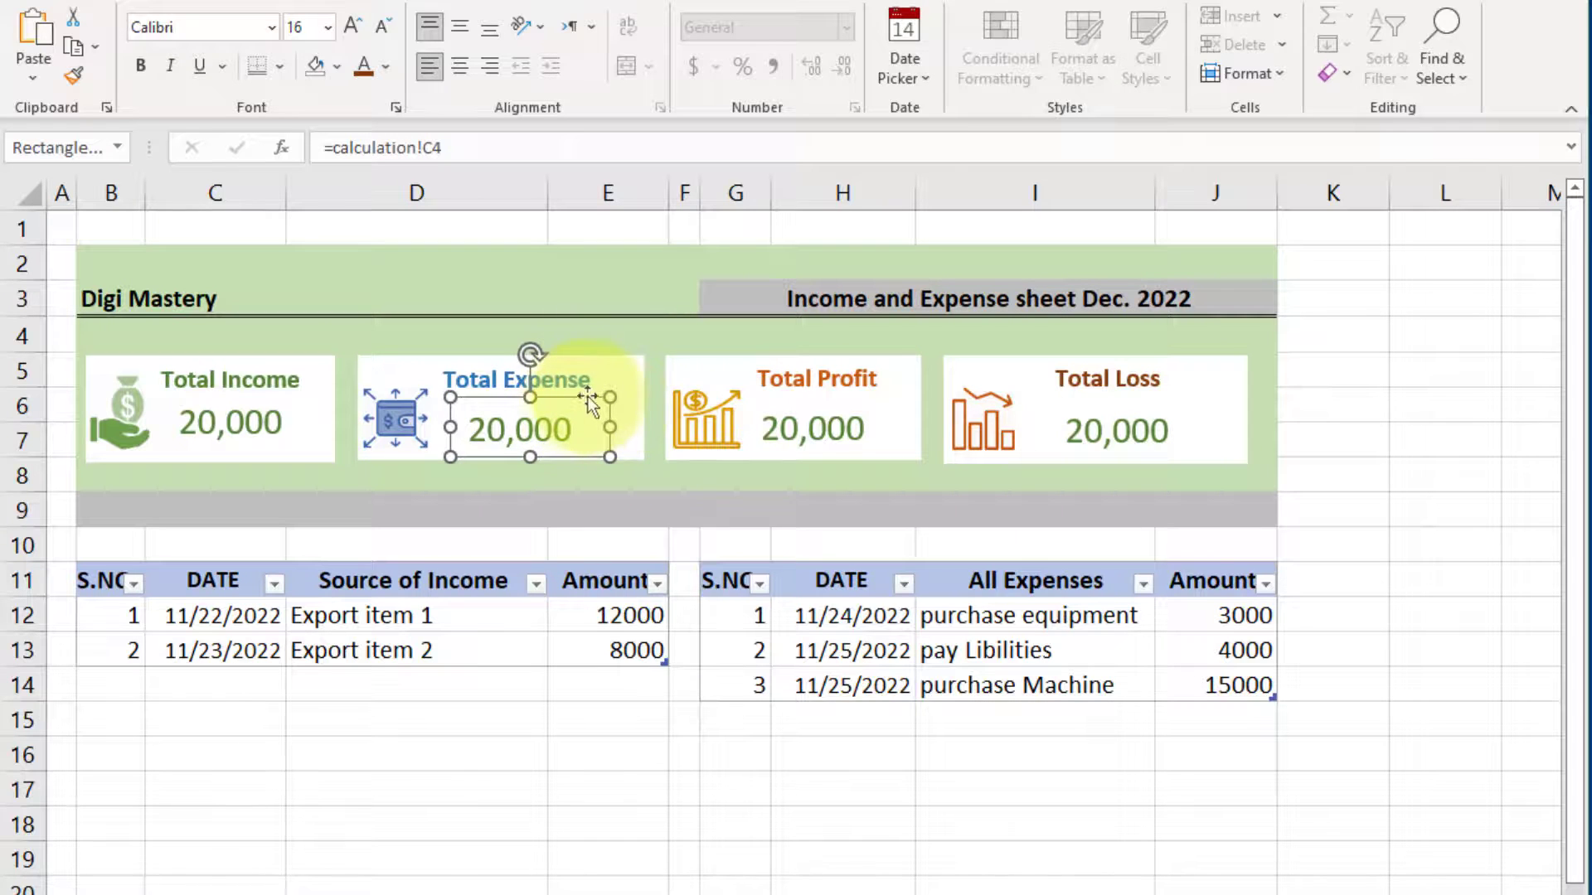
drag(590, 396, 590, 386)
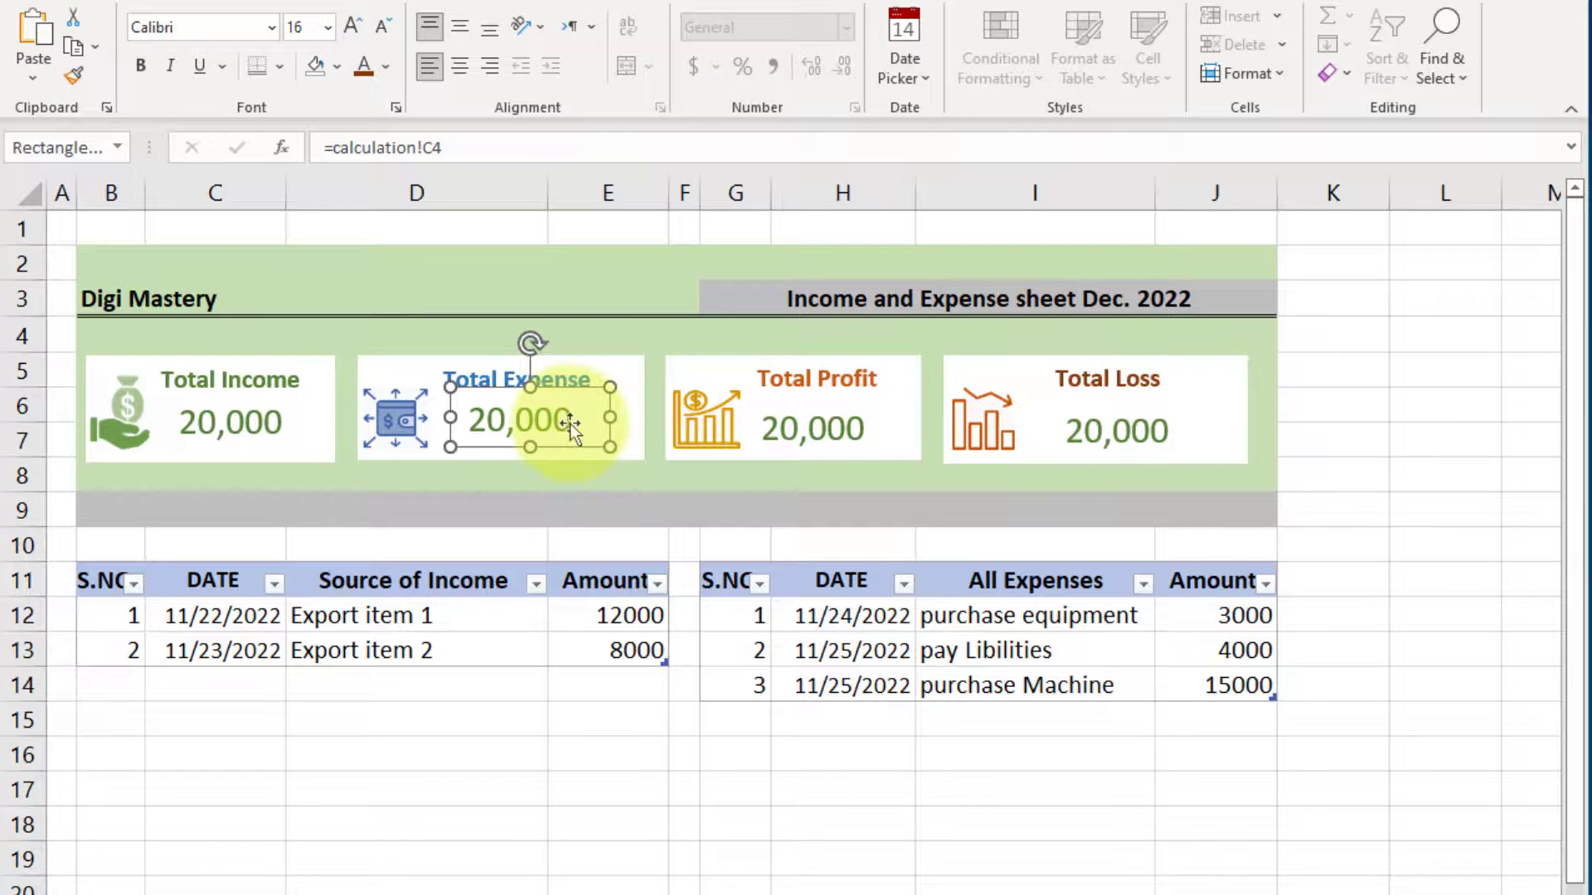
Change the Total Expense value box's link to =calculation!D4 and open the calculation sheet
click(434, 149)
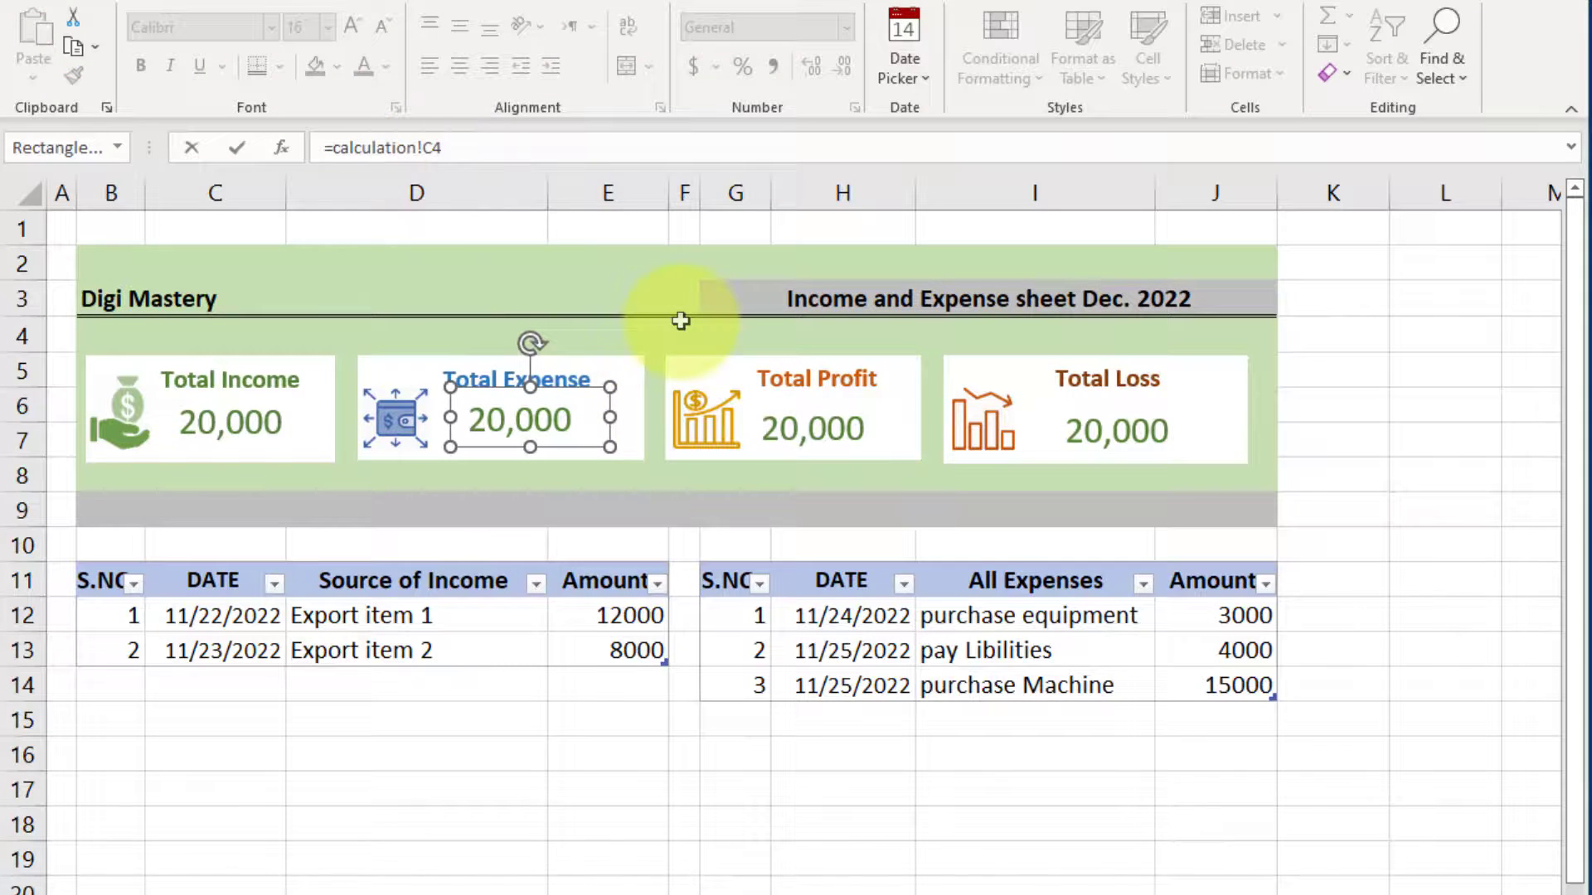
key(BackSpace)
text(D)
key(Return)
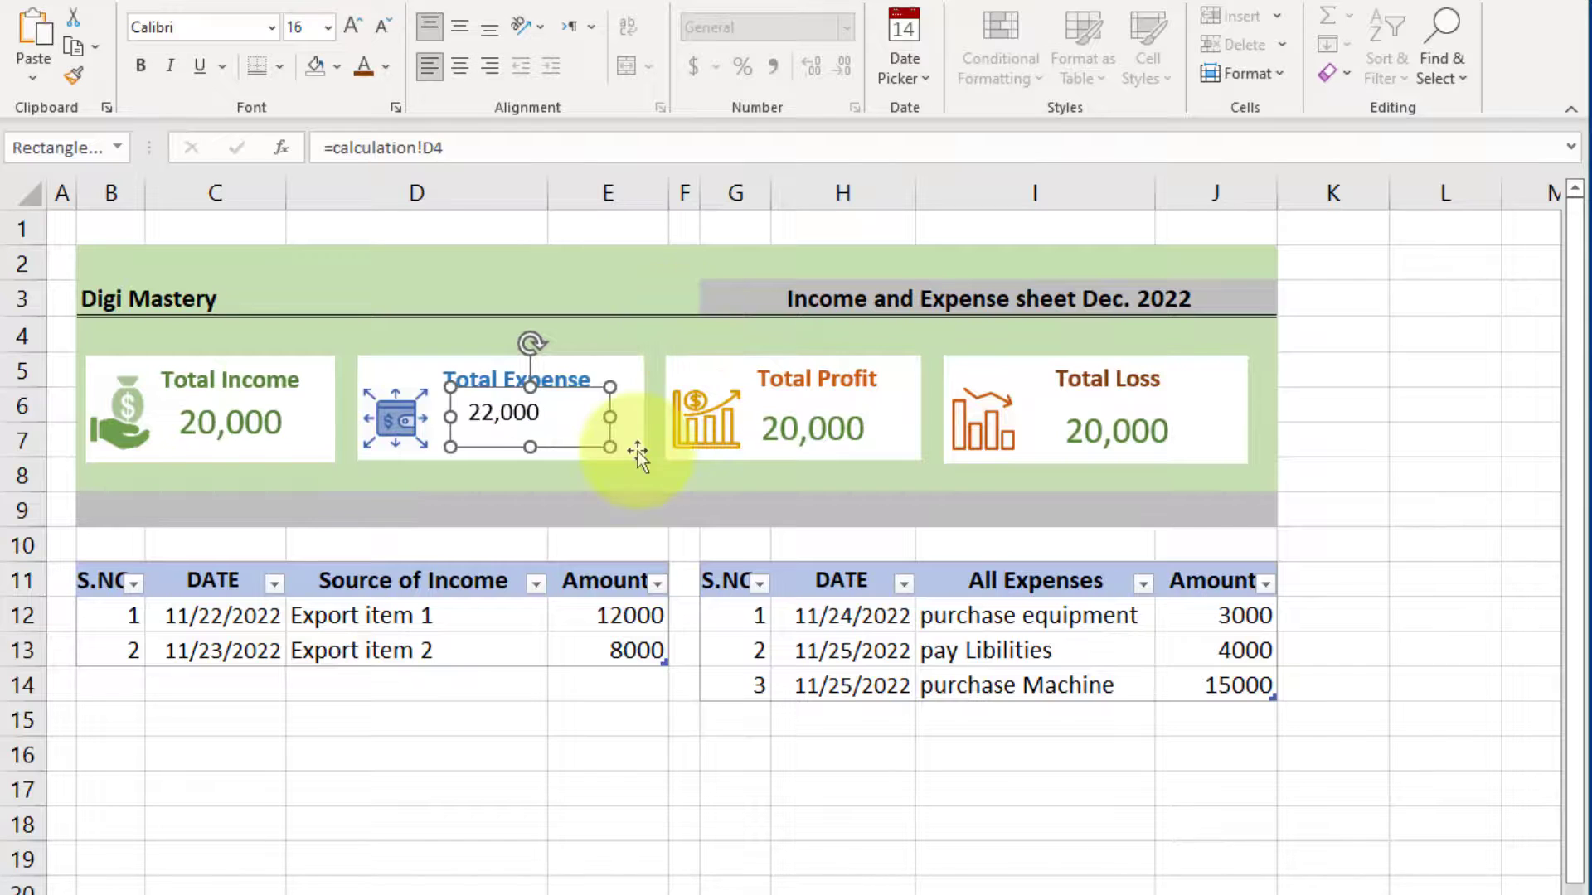
click(270, 889)
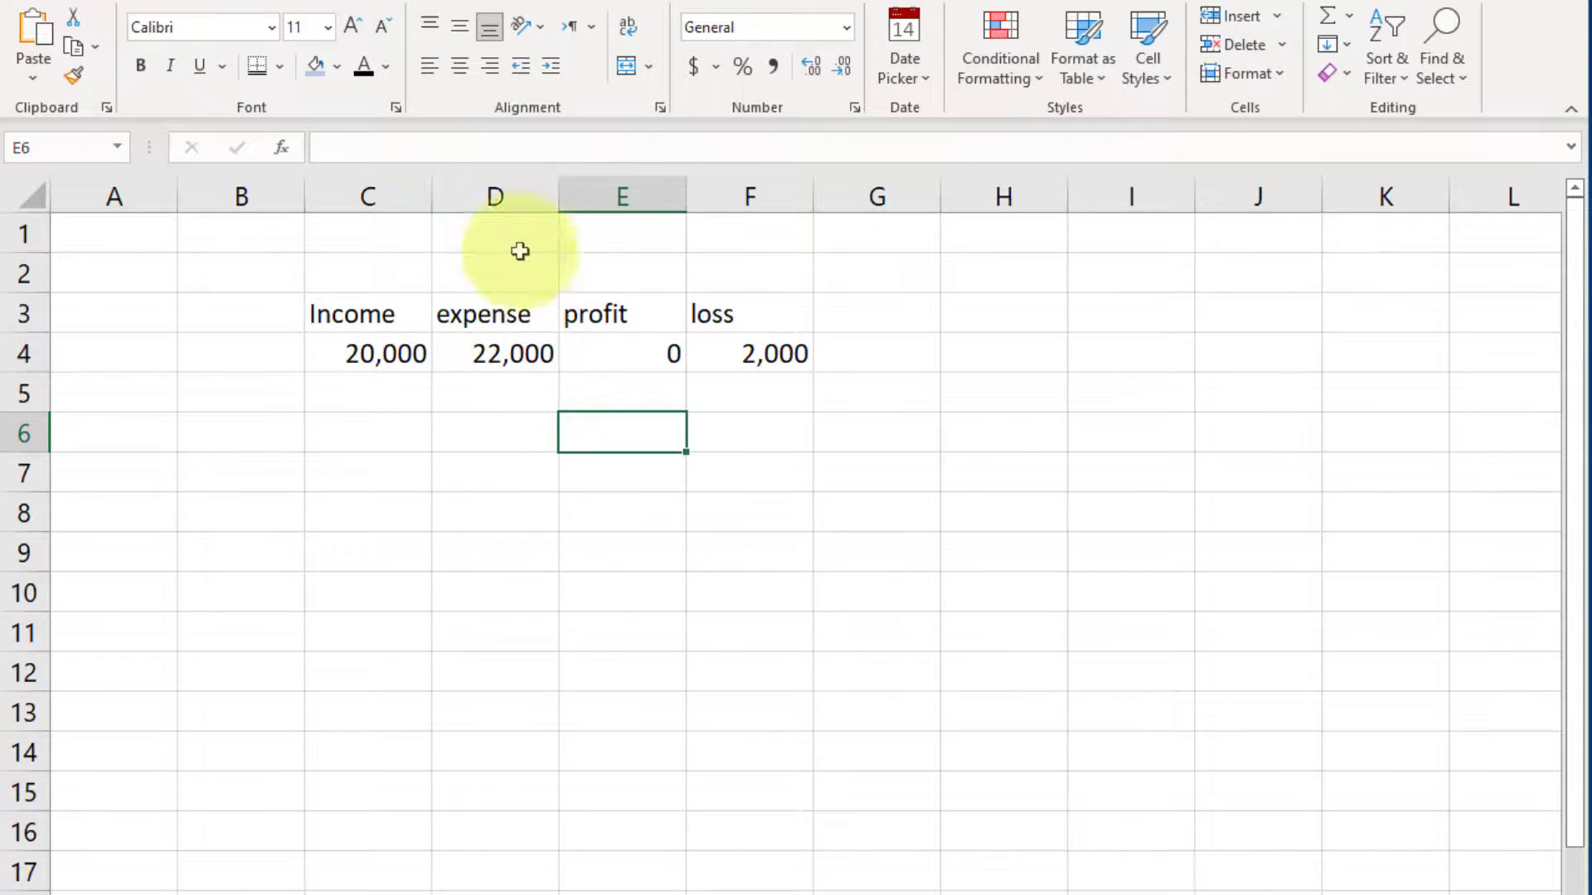
On the main sheet, set the Total Expense value's font colour to blue and enlarge it to match the Total Income value
click(215, 889)
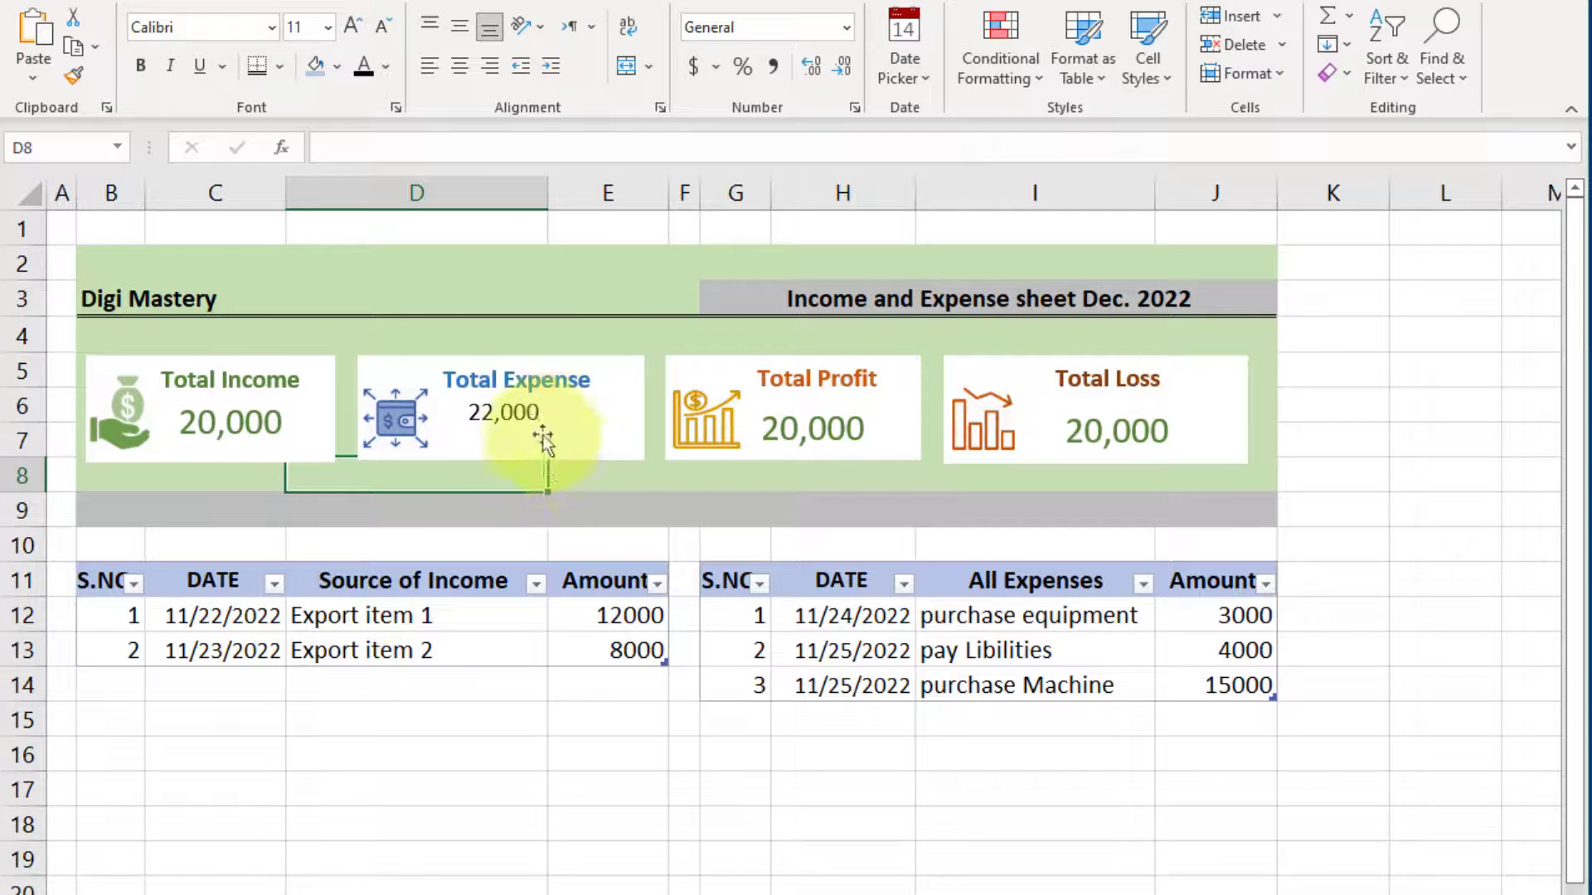
click(555, 406)
click(363, 66)
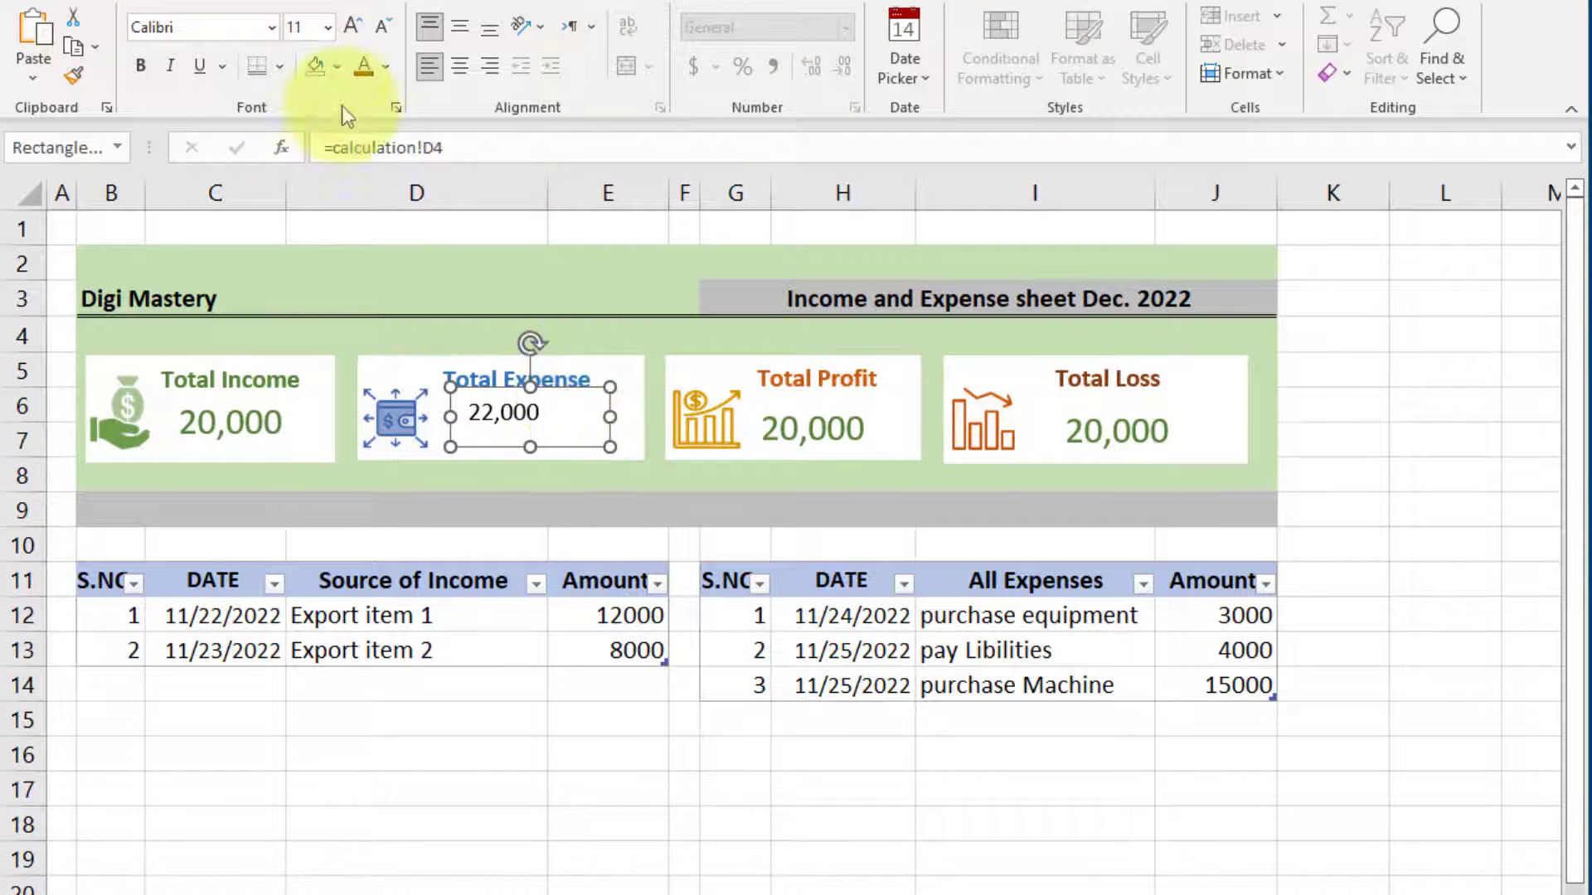
click(462, 224)
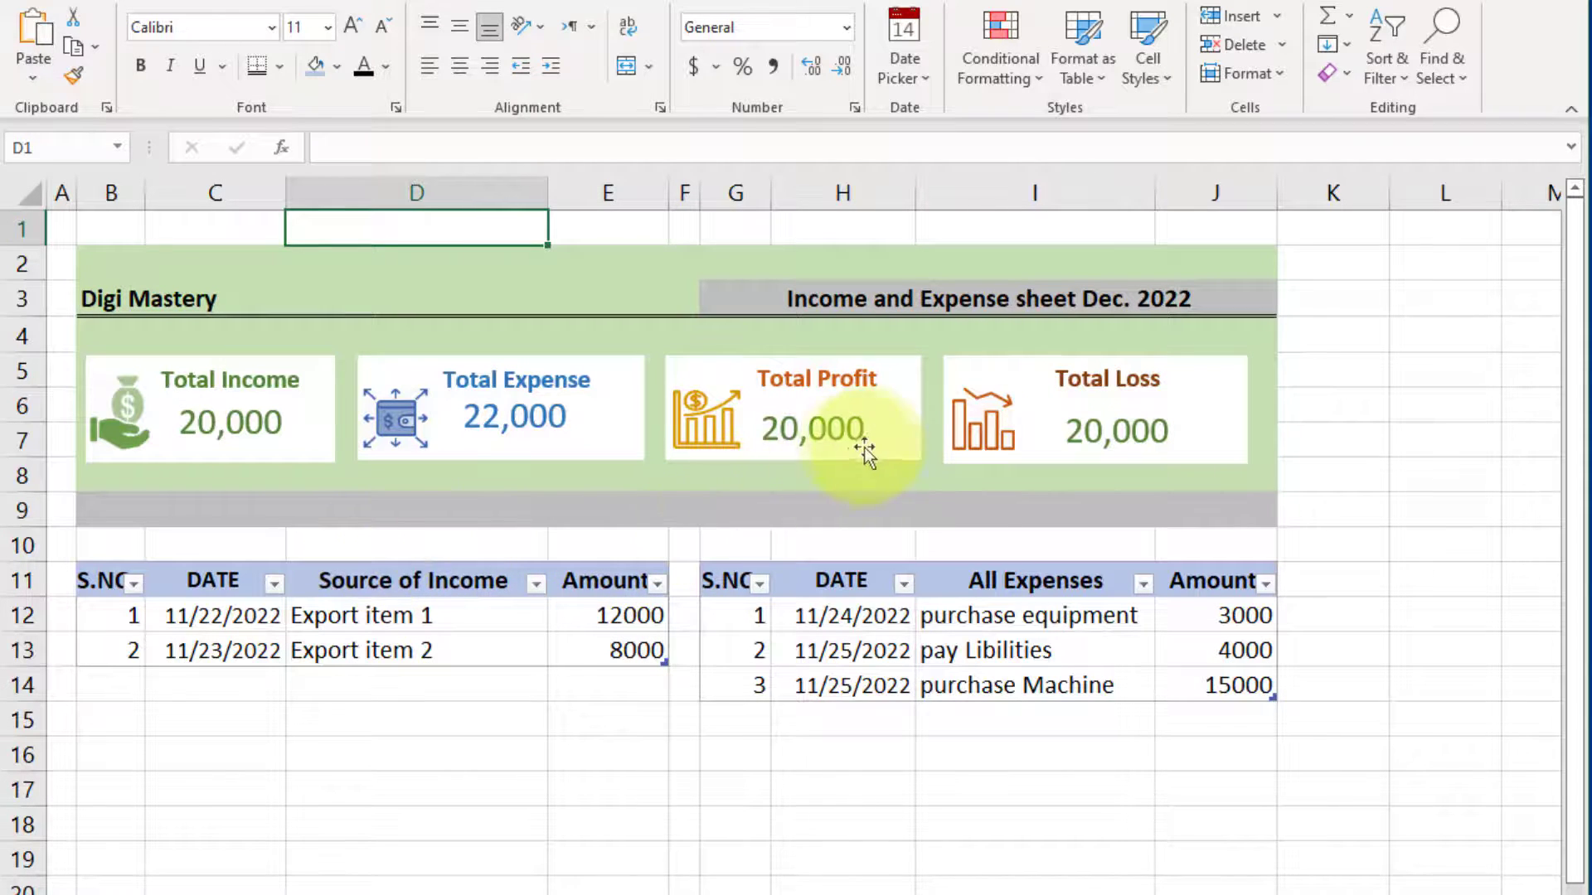
Link the Total Profit value box to =calculation!E4 and set its font colour to orange
click(833, 430)
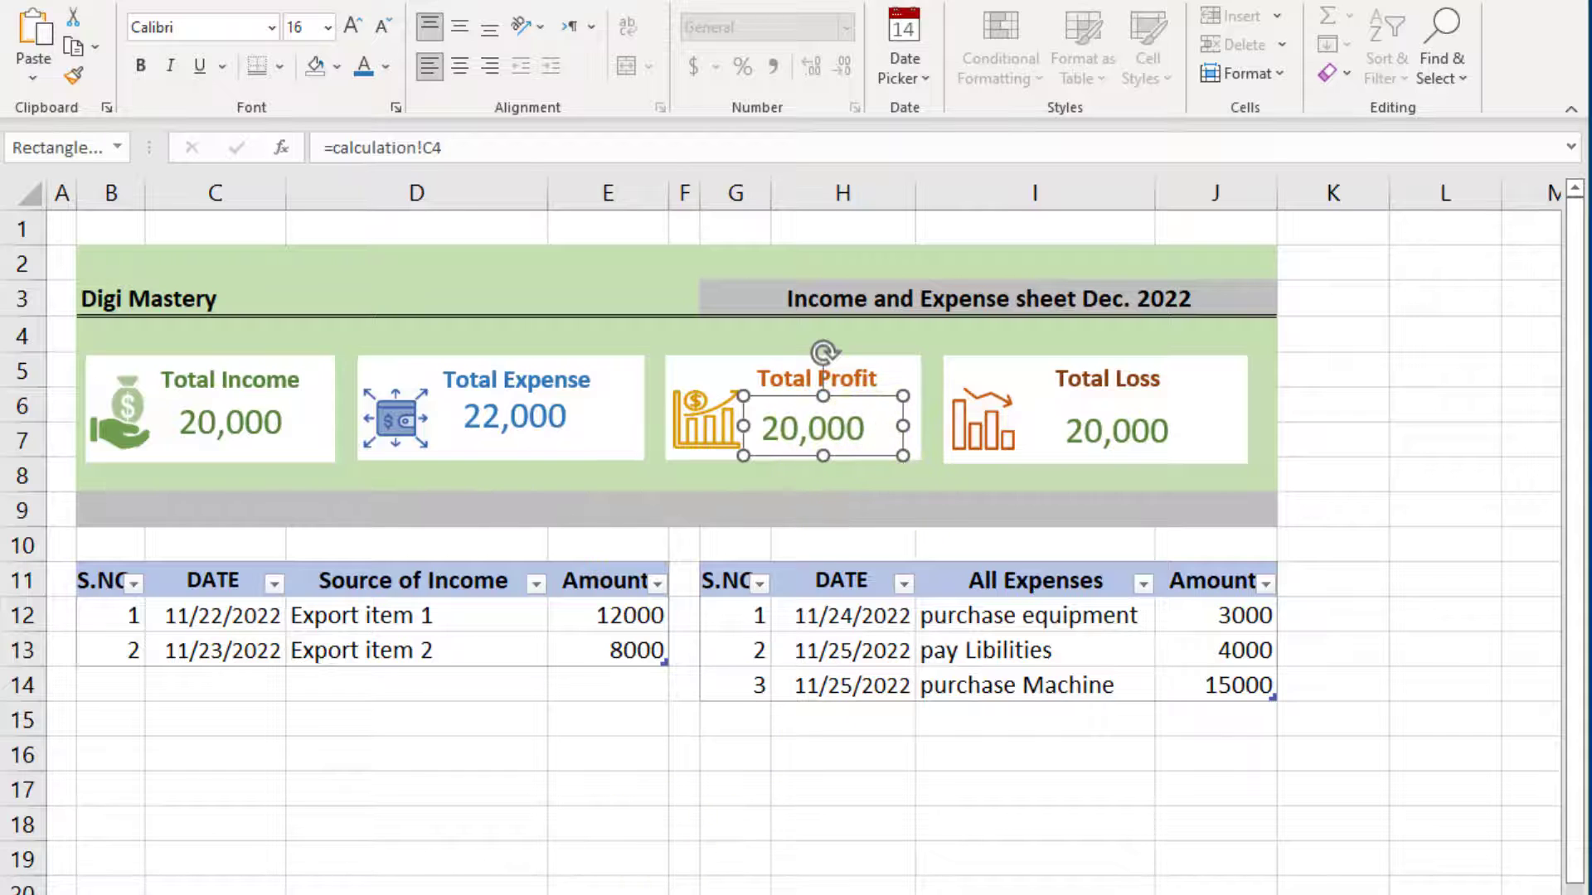
click(713, 891)
click(386, 892)
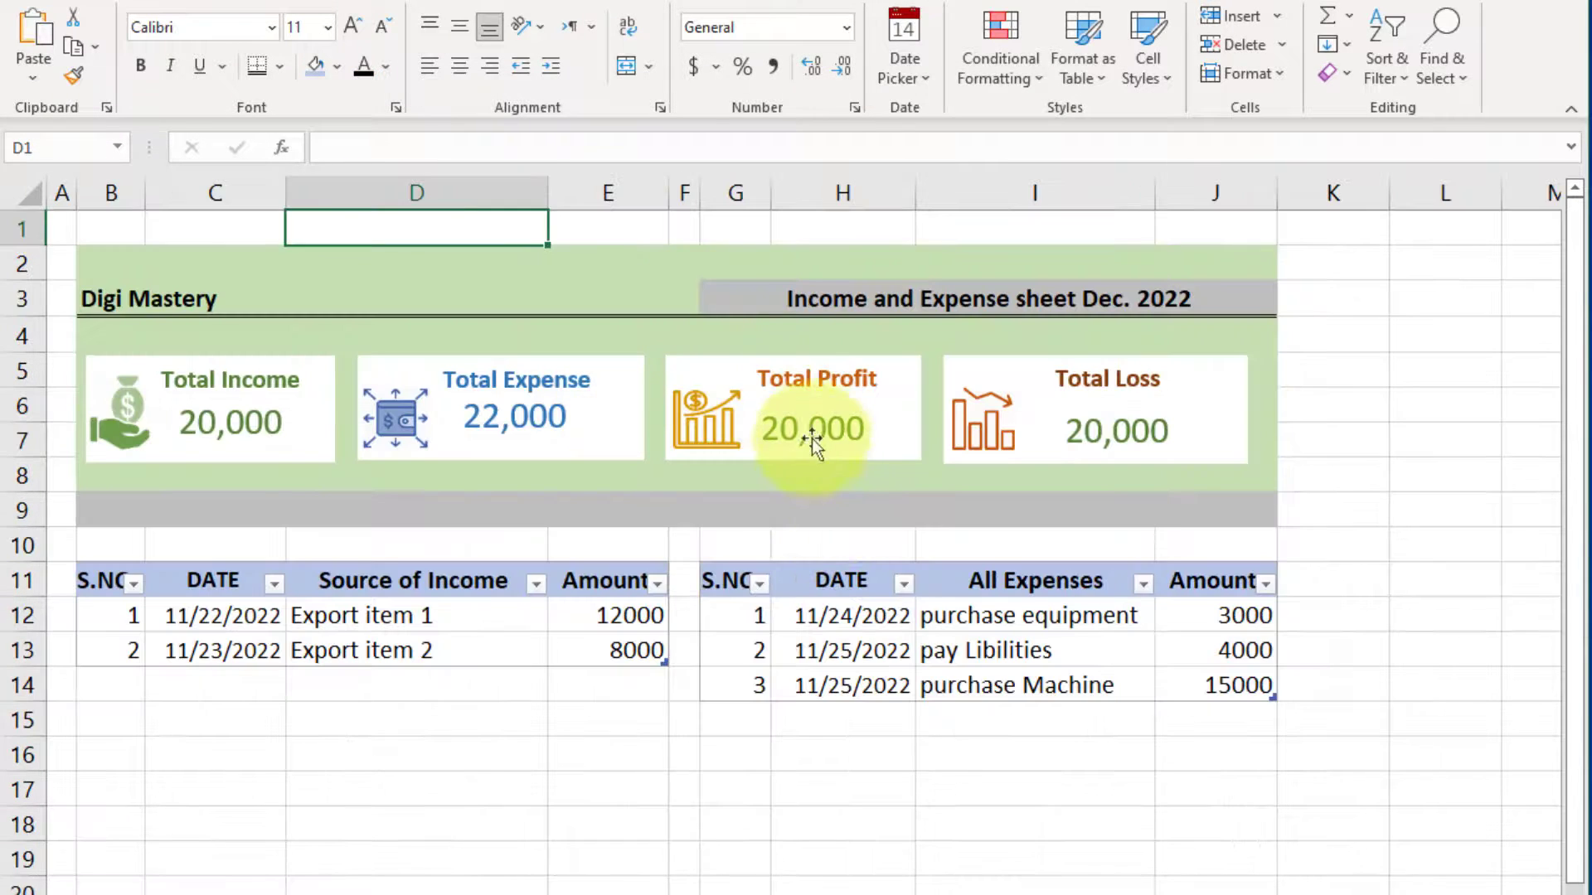
click(424, 147)
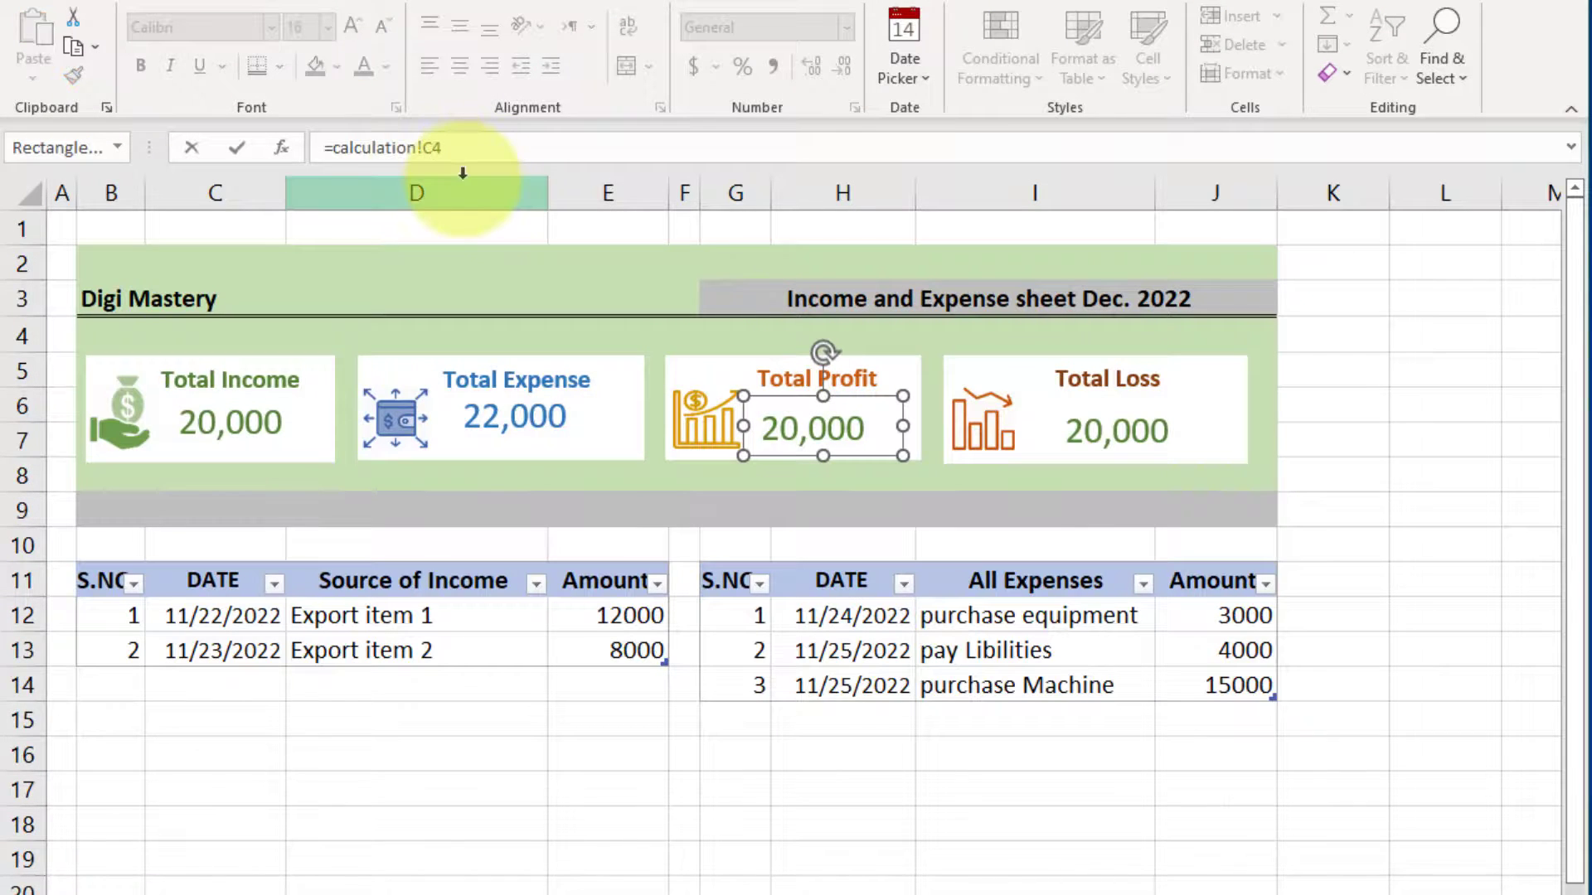
text(E)
key(Return)
click(756, 736)
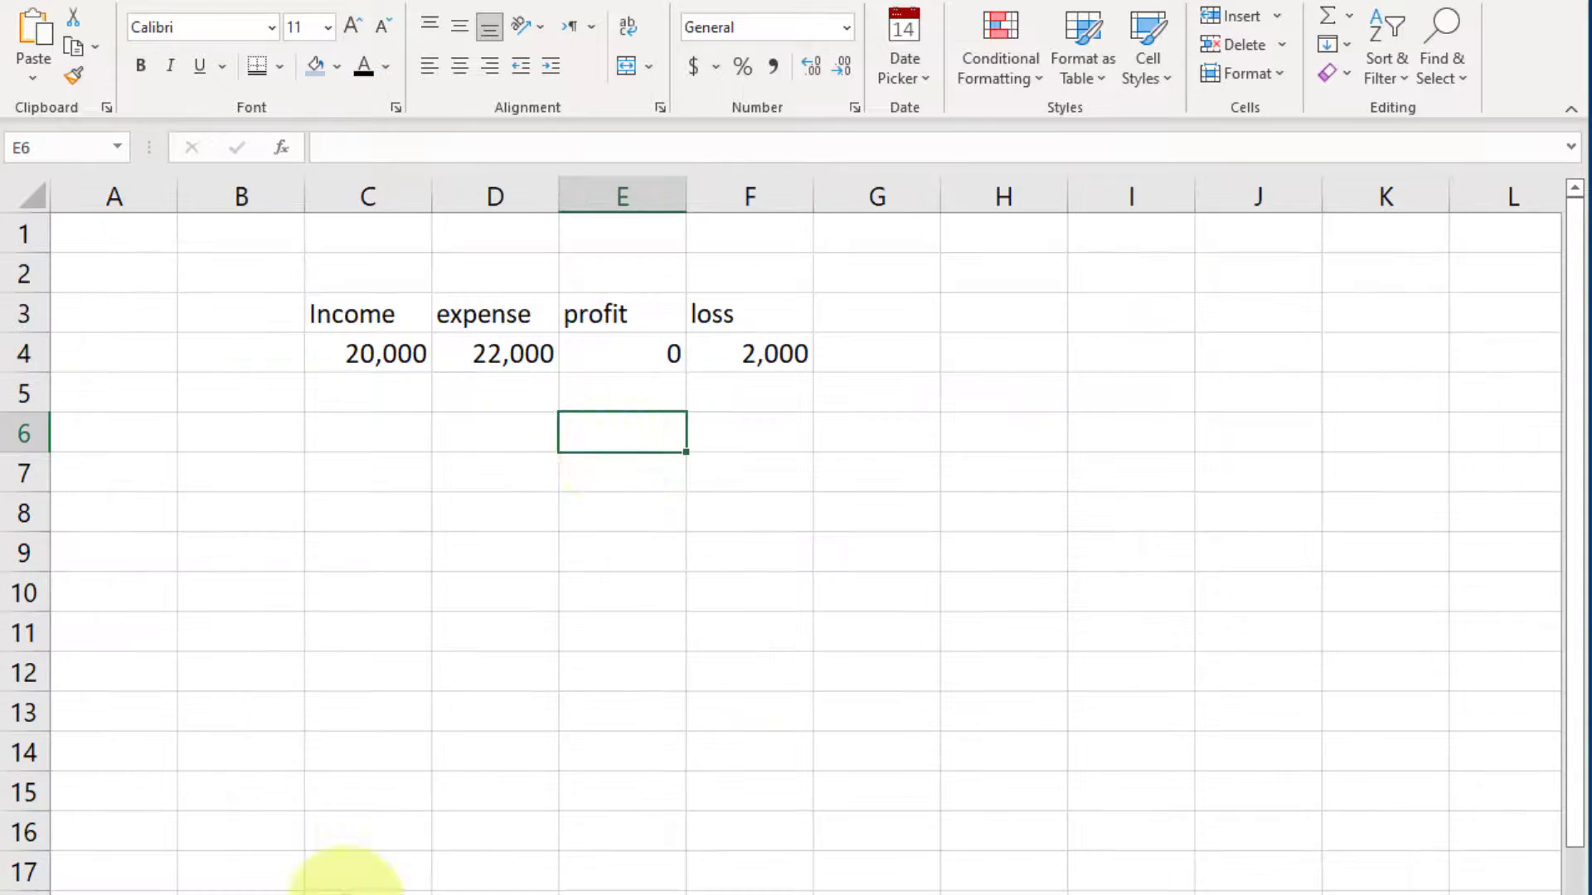
Change the Total Loss value box's link to =calculation!F4
key(Up)
key(Up)
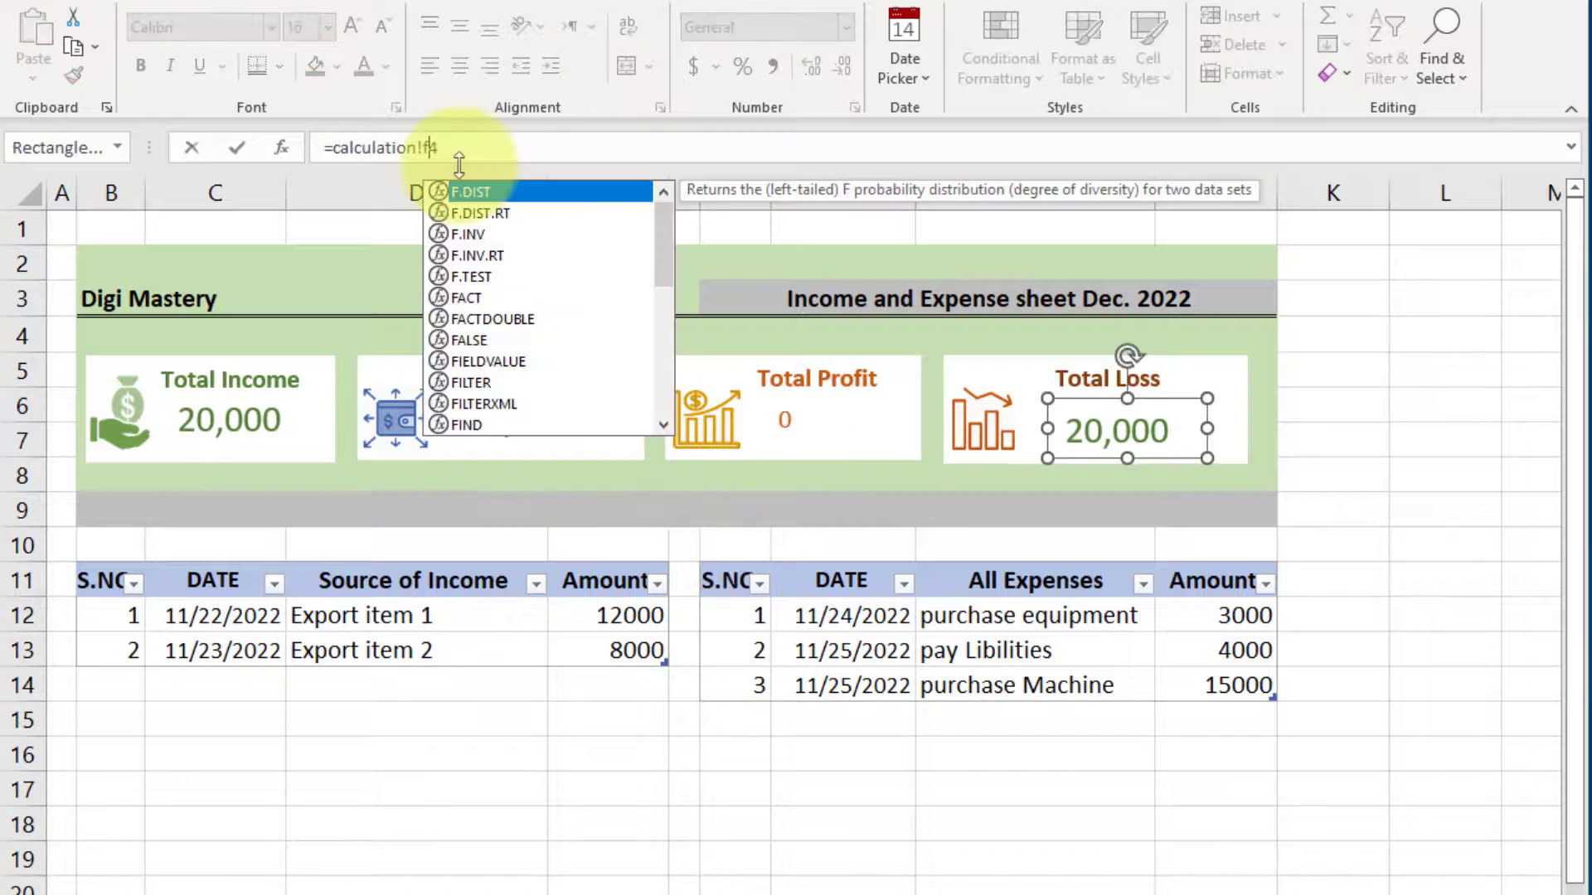
key(Return)
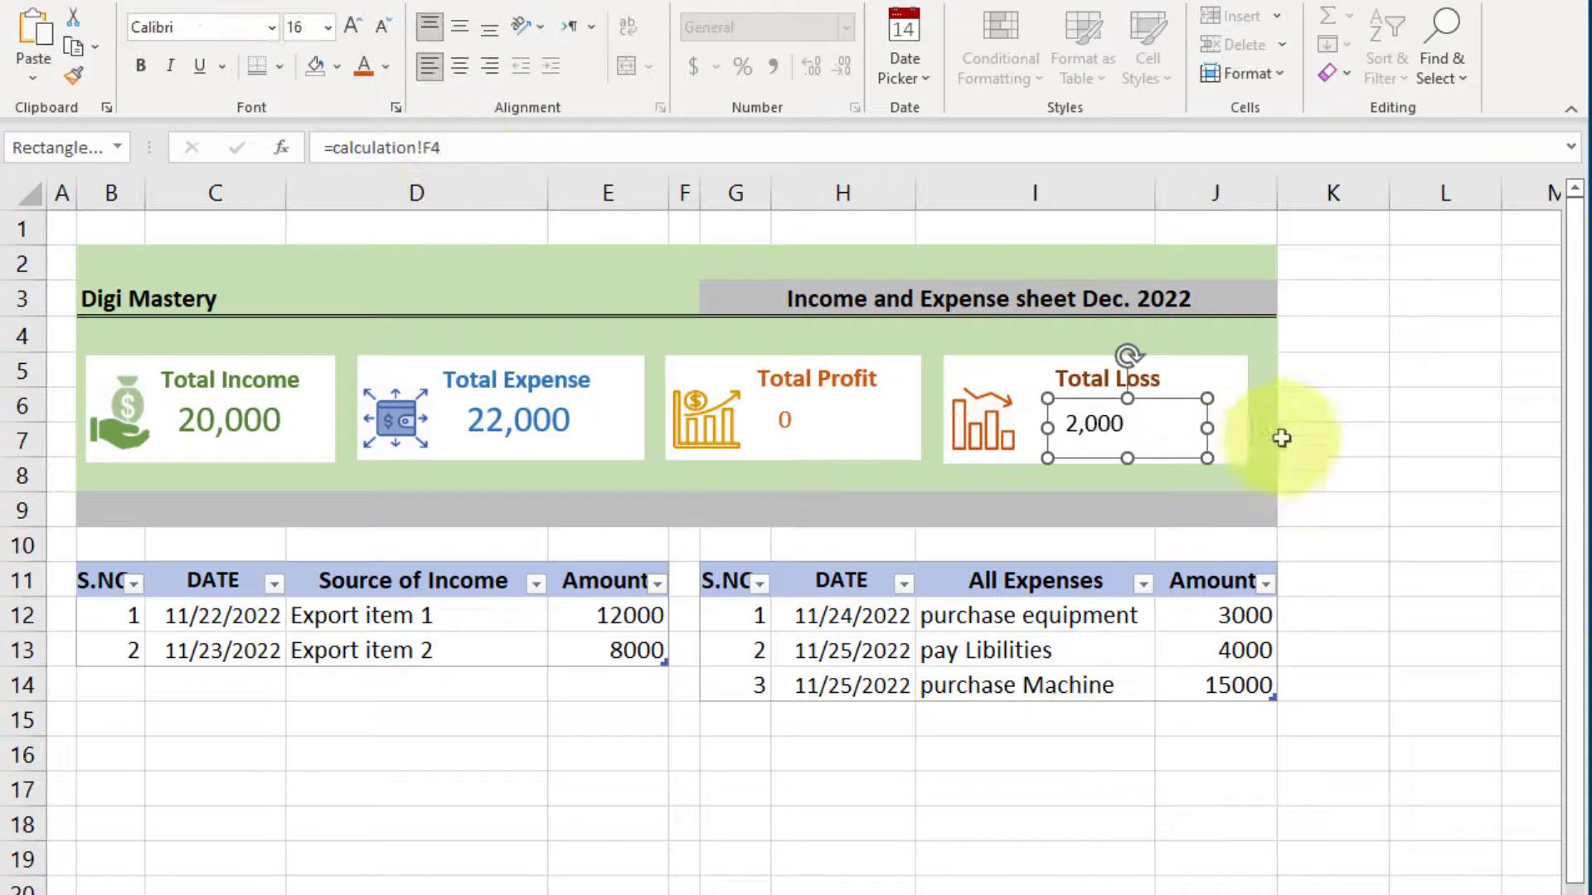
Set the Total Loss value's font colour to dark orange and make it bold
click(1154, 435)
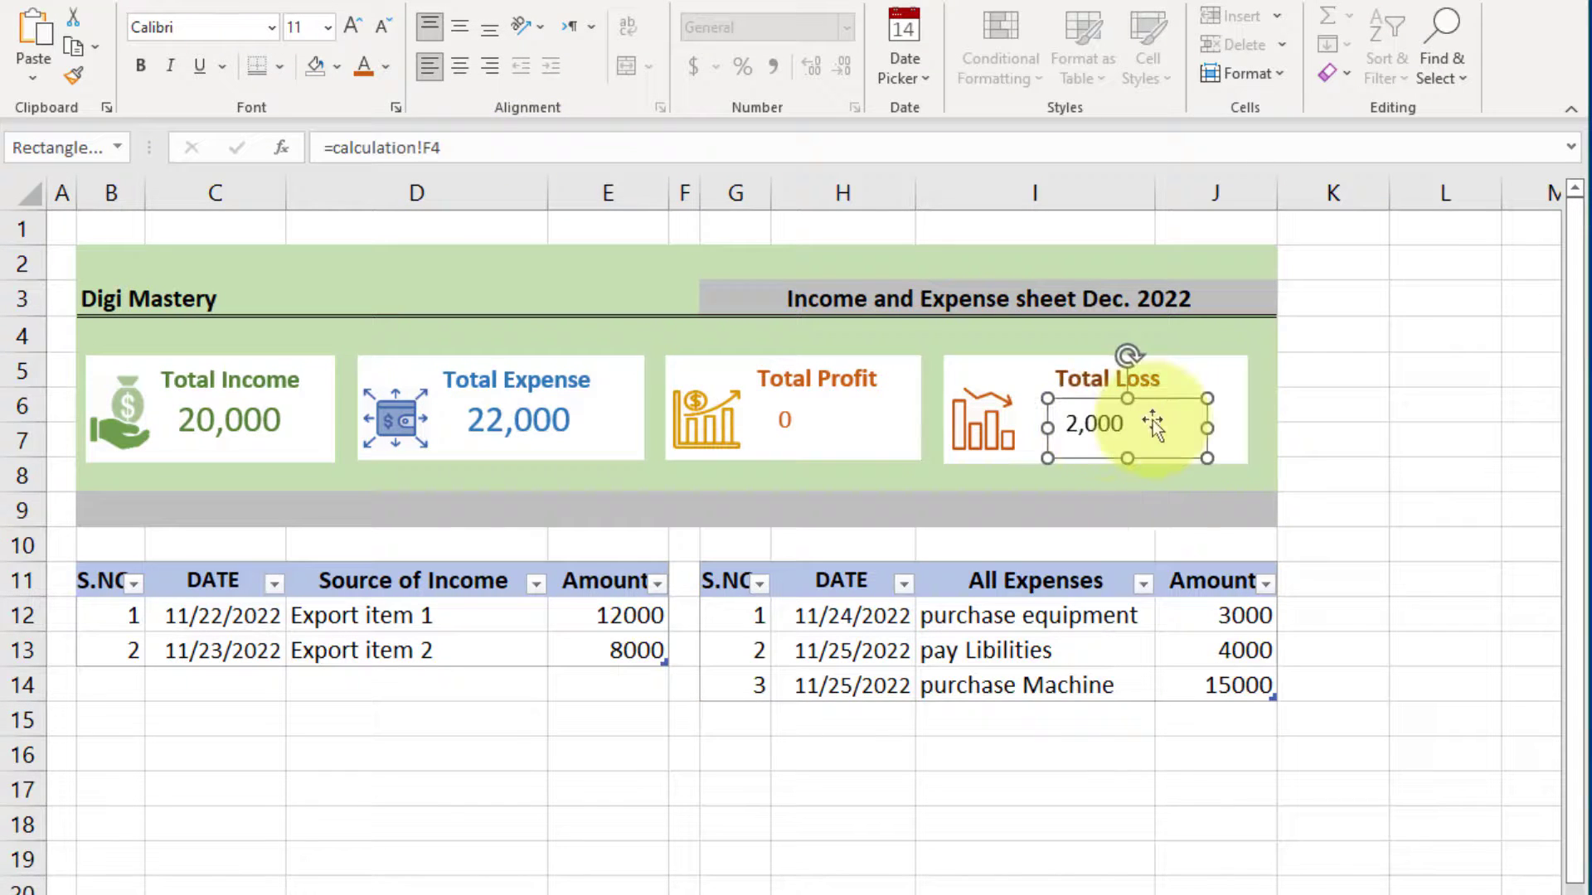
click(384, 67)
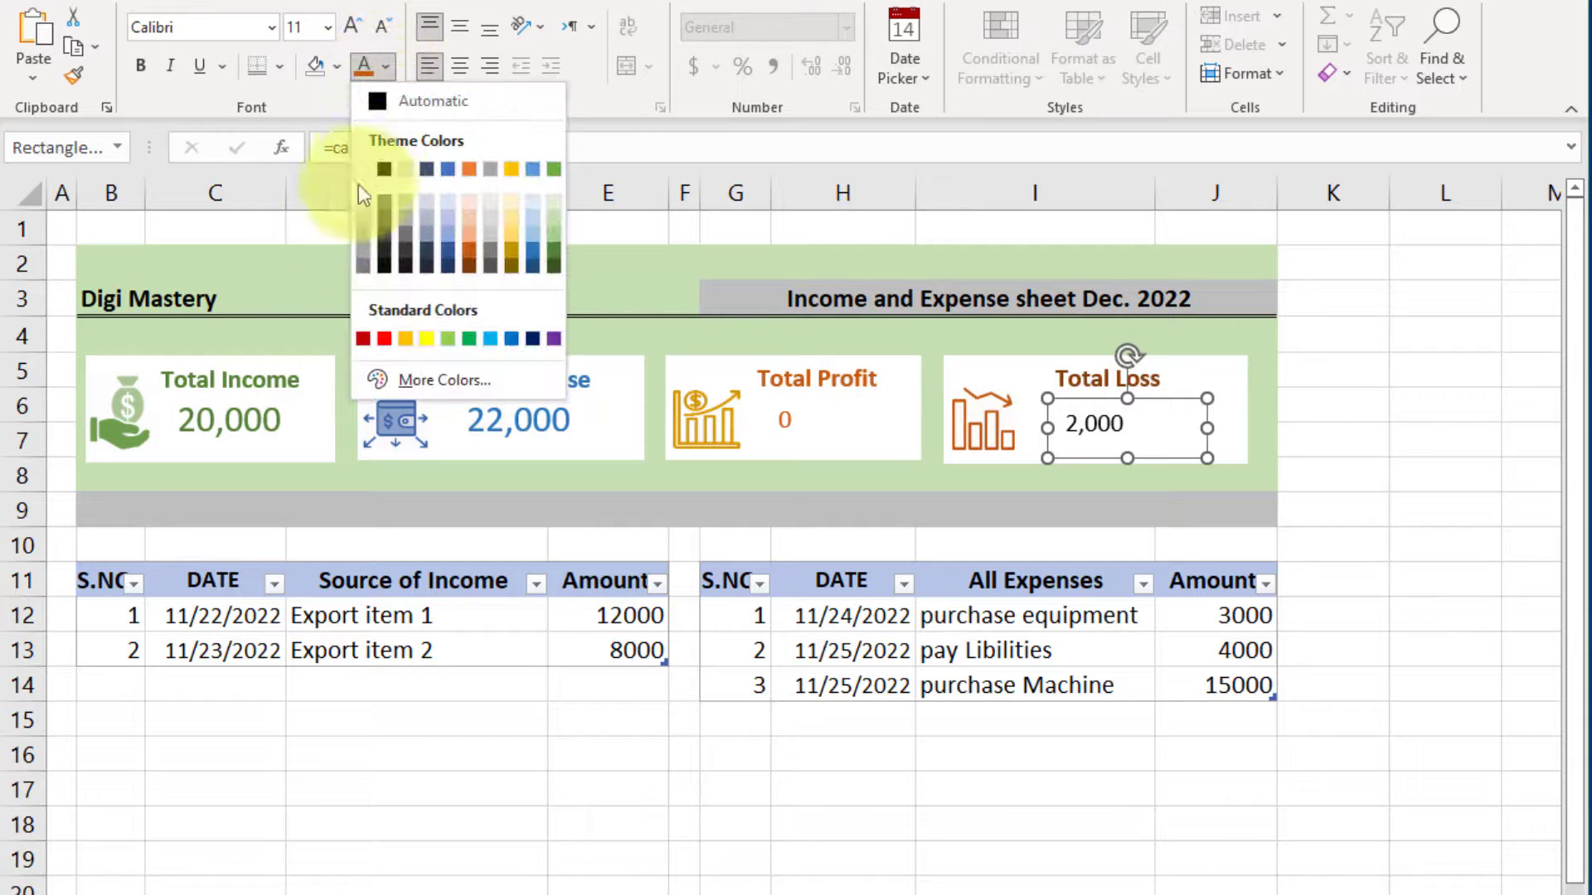
click(466, 267)
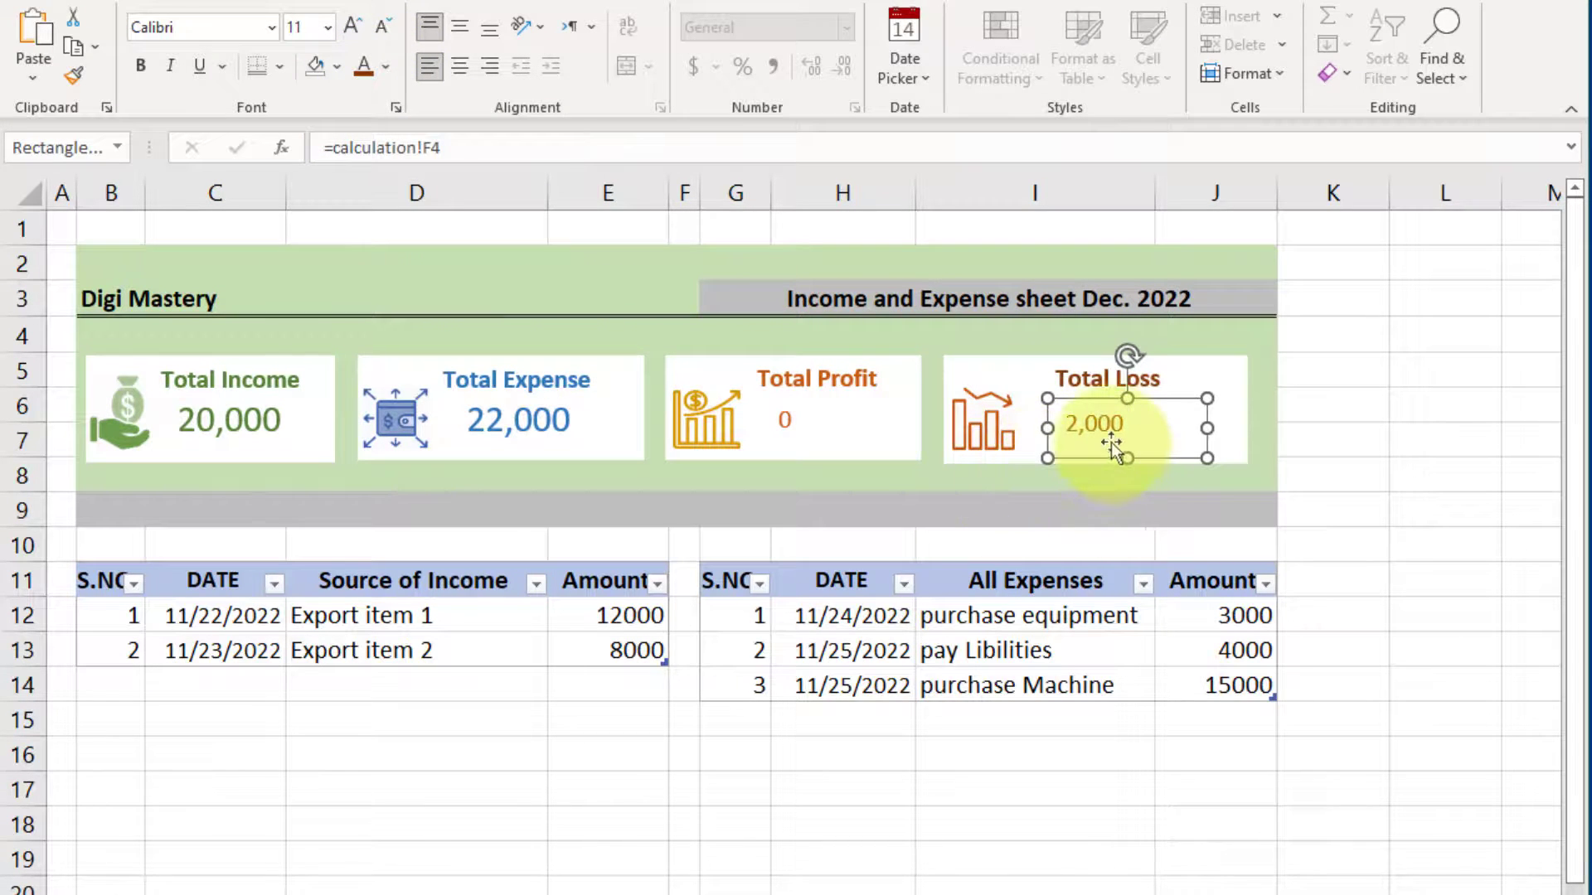
click(140, 66)
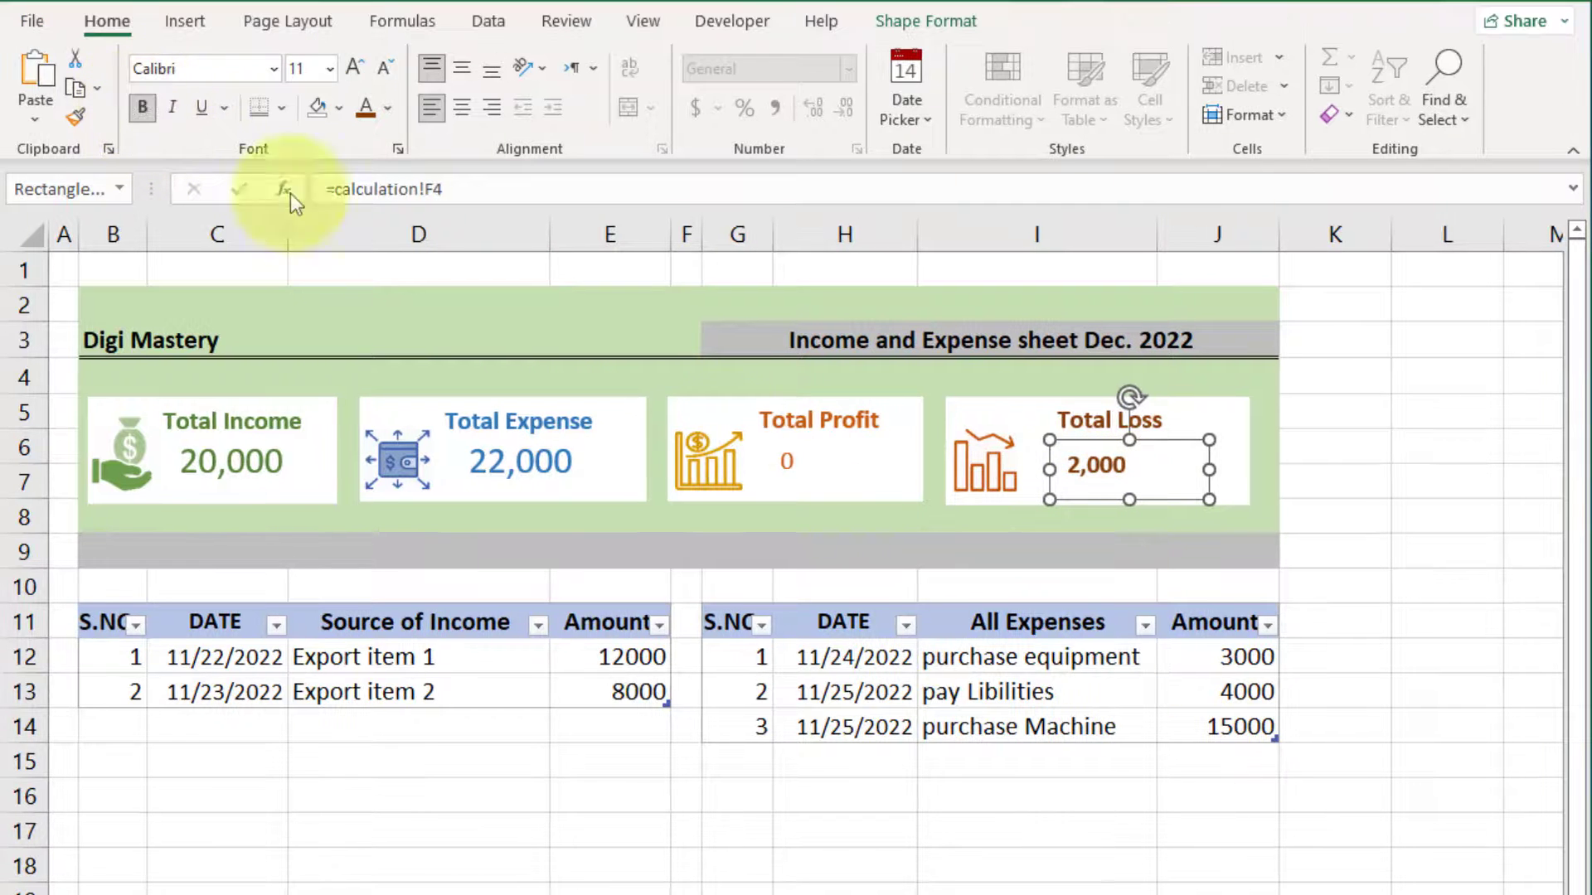
Make the Total Profit, Total Expense and Total Income values bold
click(789, 464)
click(788, 463)
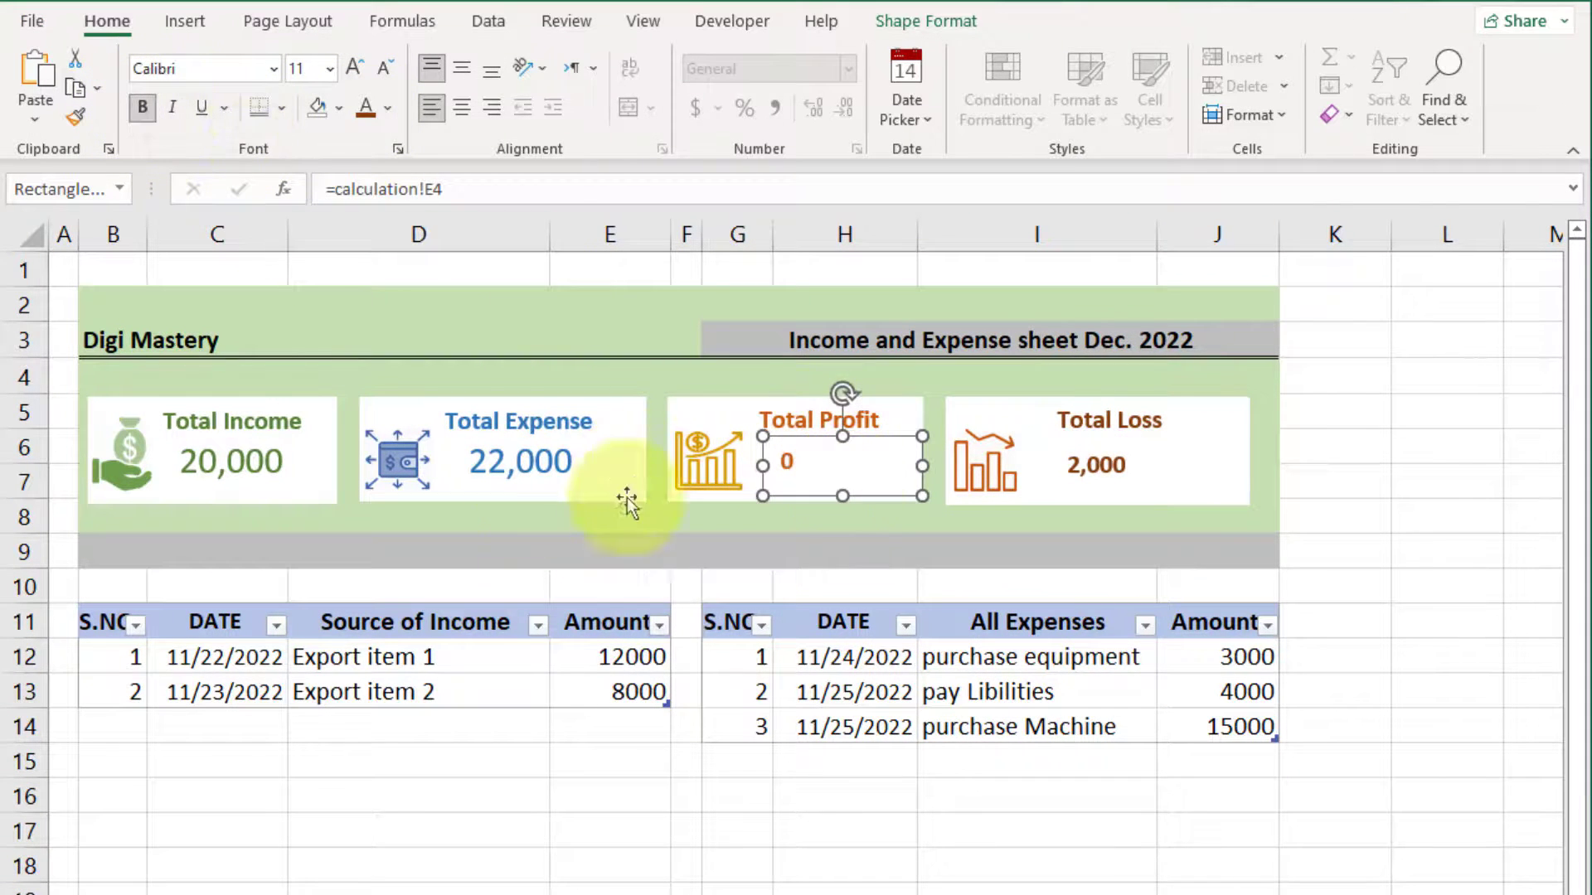
click(501, 461)
click(141, 107)
click(233, 461)
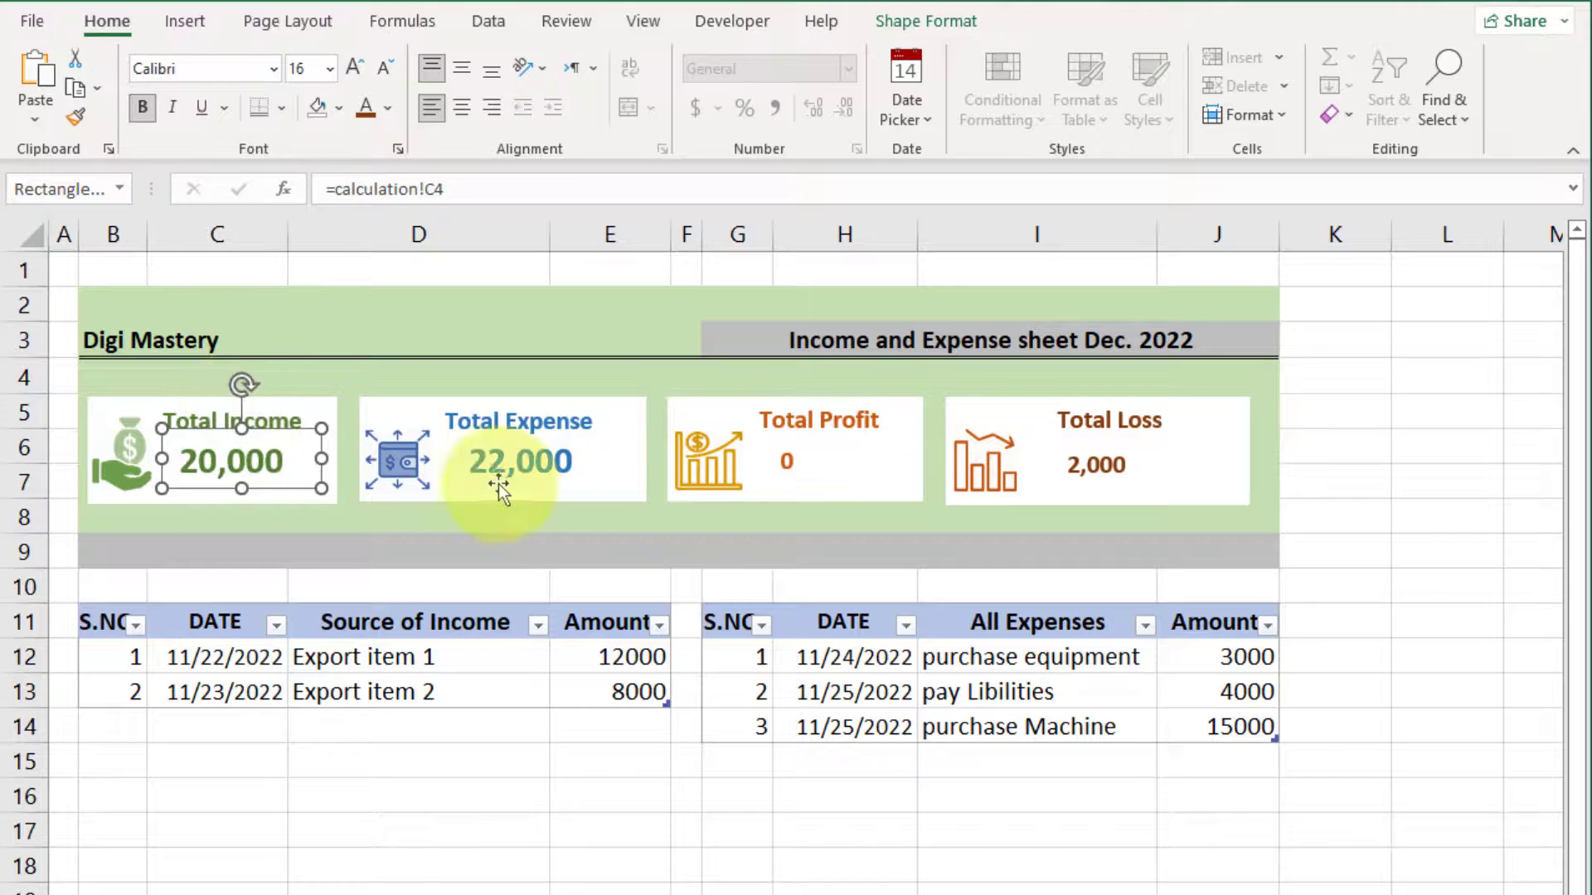
Select the income, expense, profit and loss value boxes together and apply Align Middle
ctrl+click(501, 460)
ctrl+click(838, 472)
ctrl+click(1094, 477)
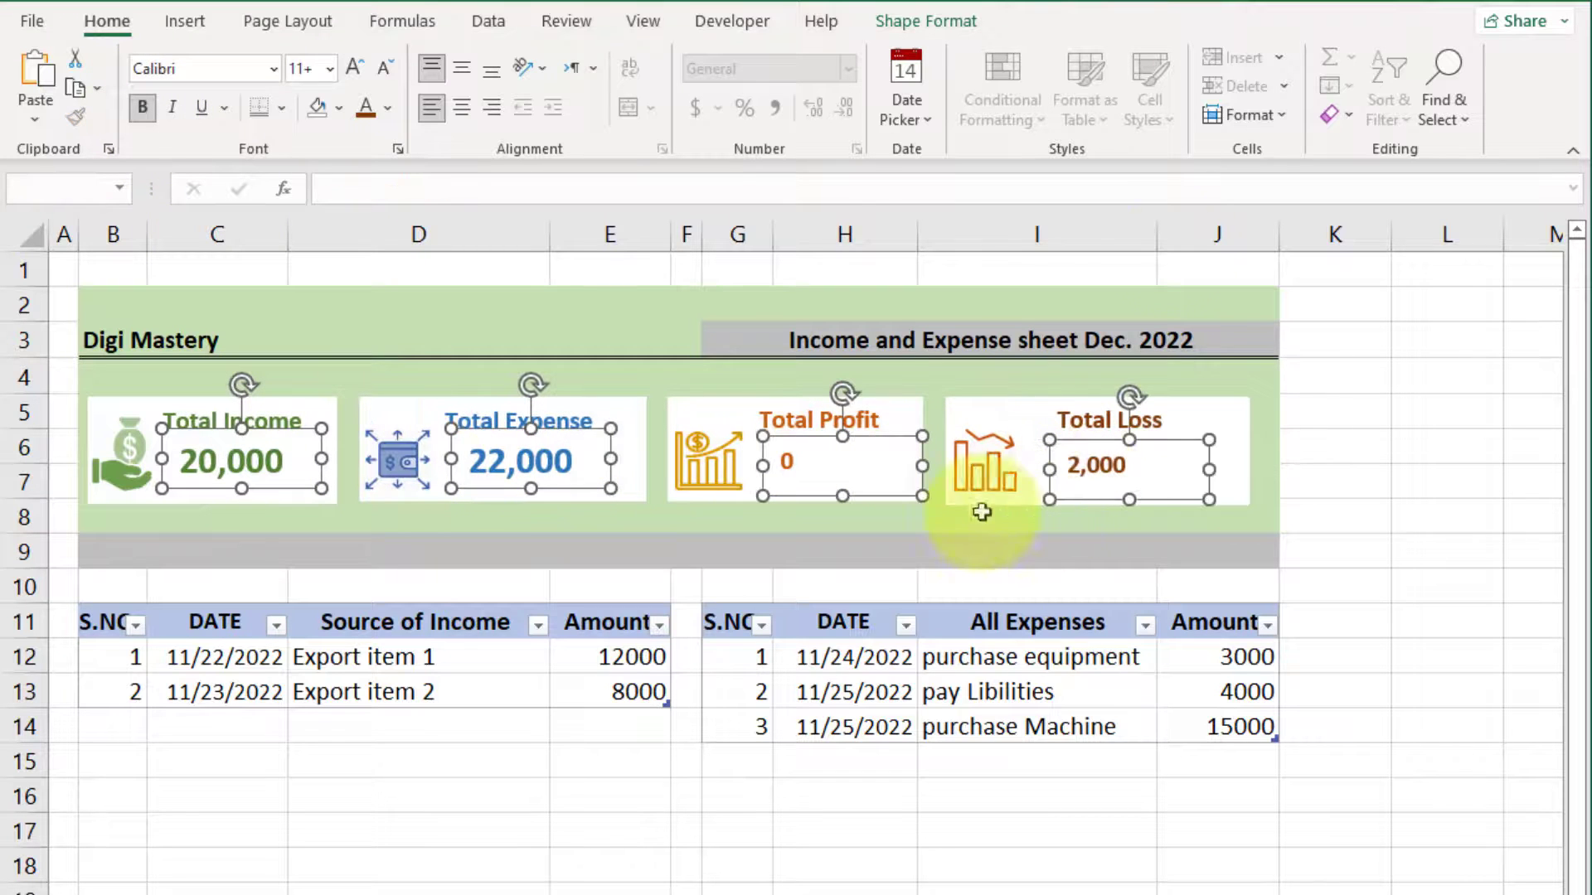
click(926, 21)
click(1306, 58)
click(1363, 232)
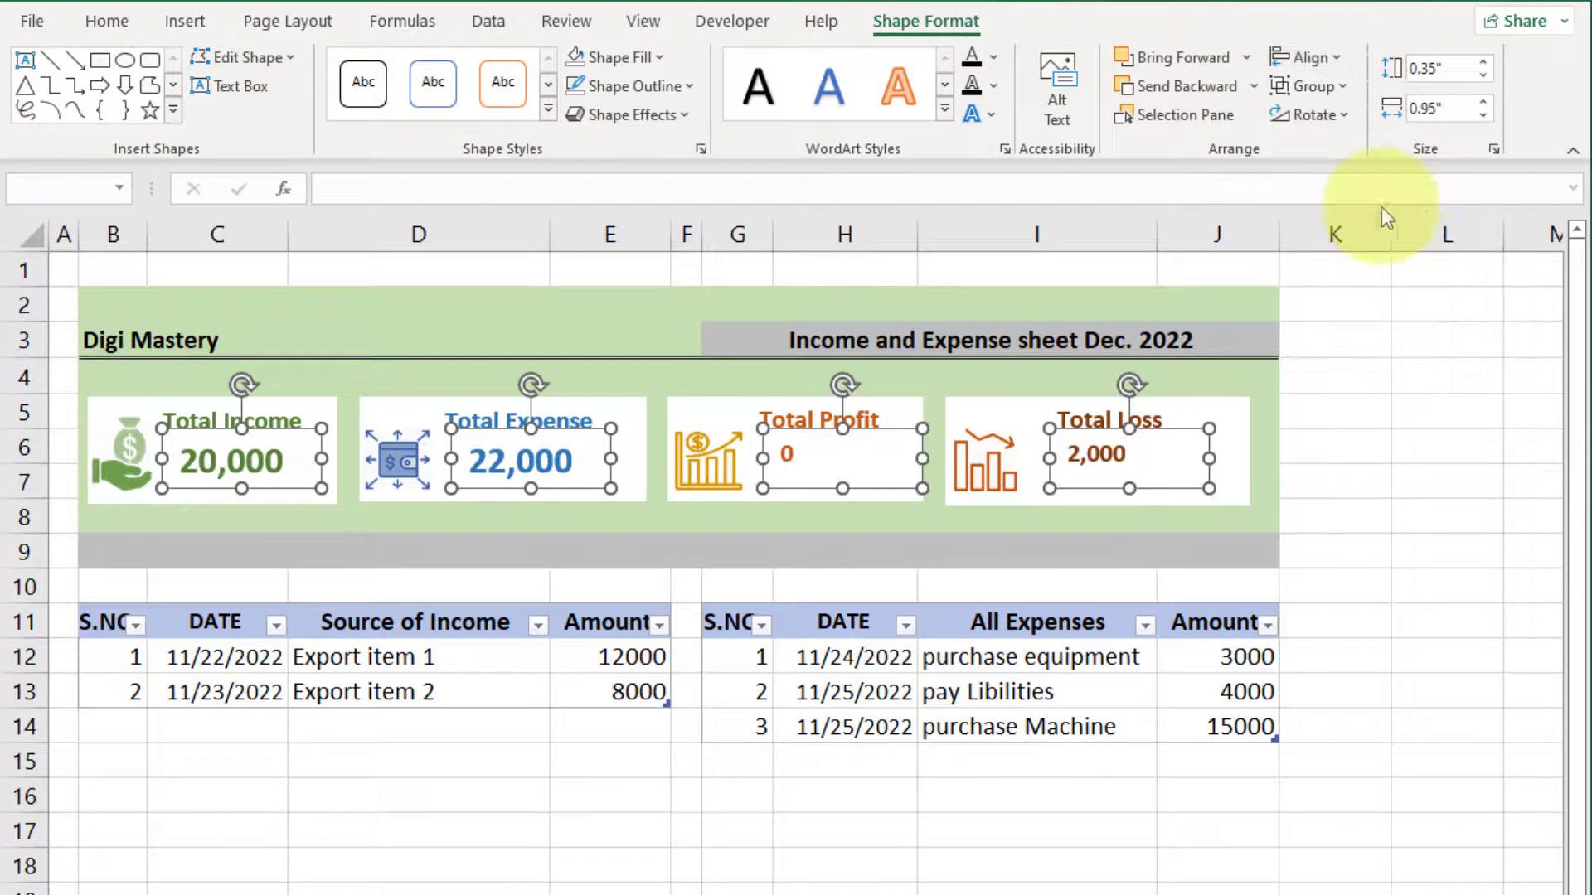
click(1335, 62)
click(1364, 236)
Distribute the four selected value boxes horizontally and deselect them
click(1341, 61)
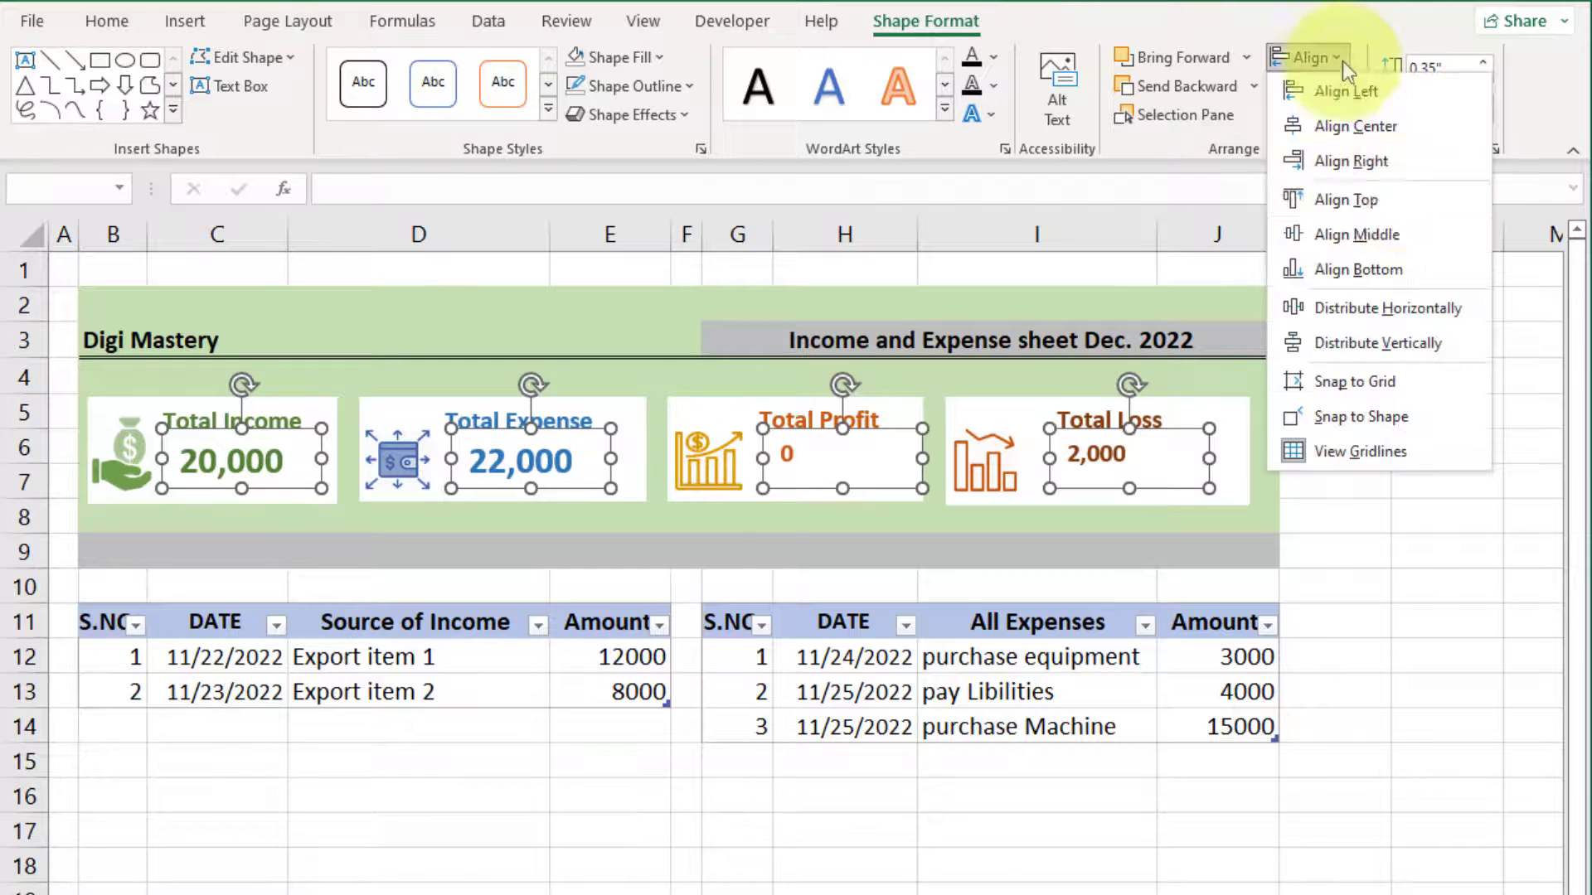
click(1393, 308)
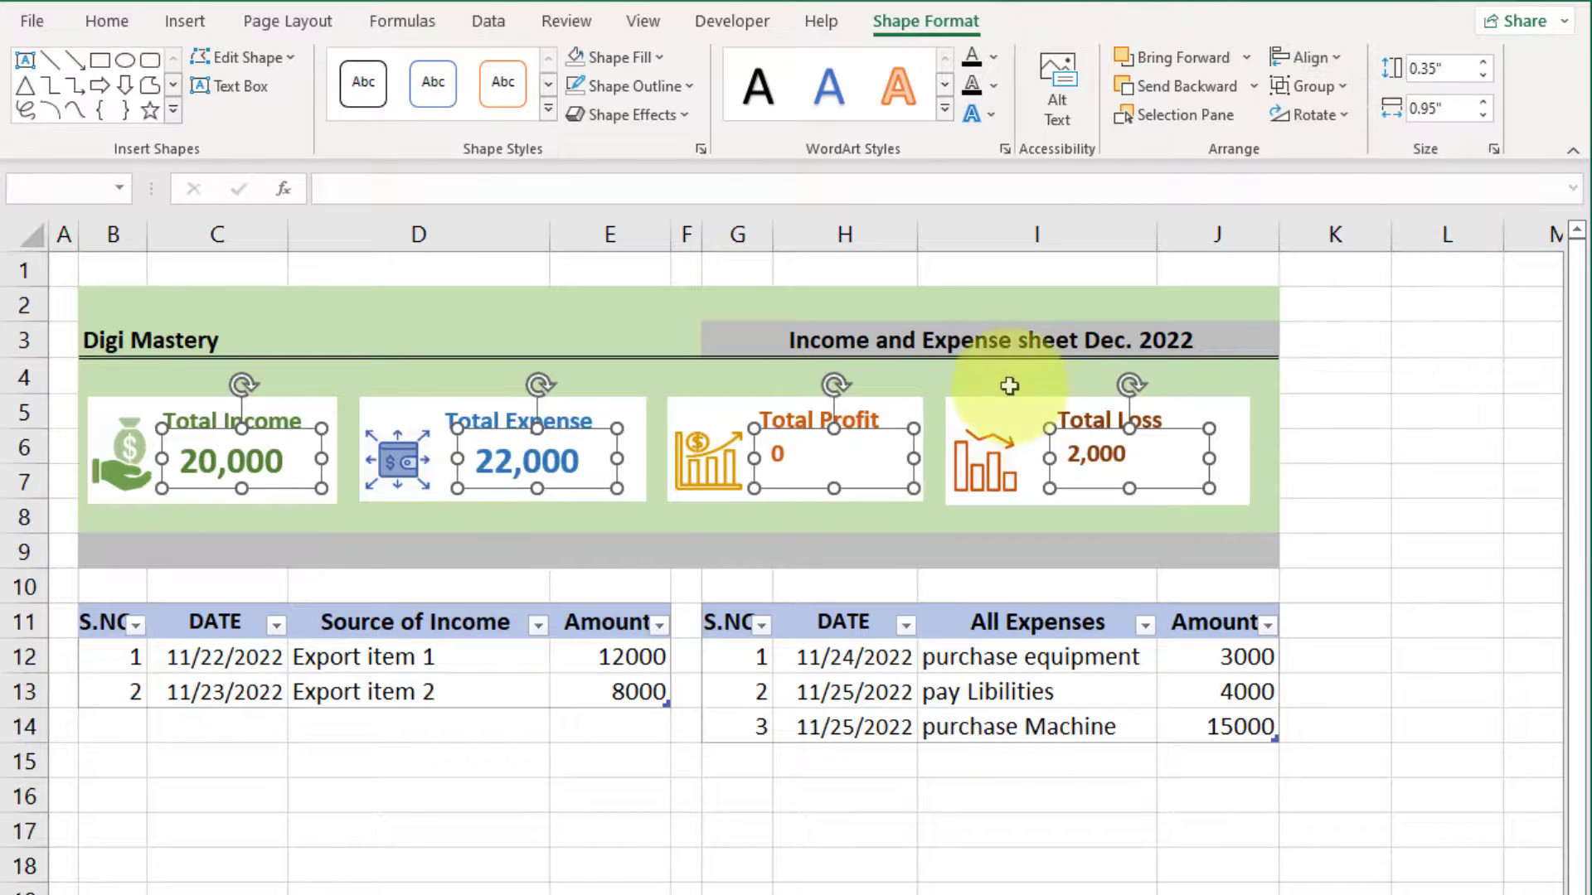
click(1412, 338)
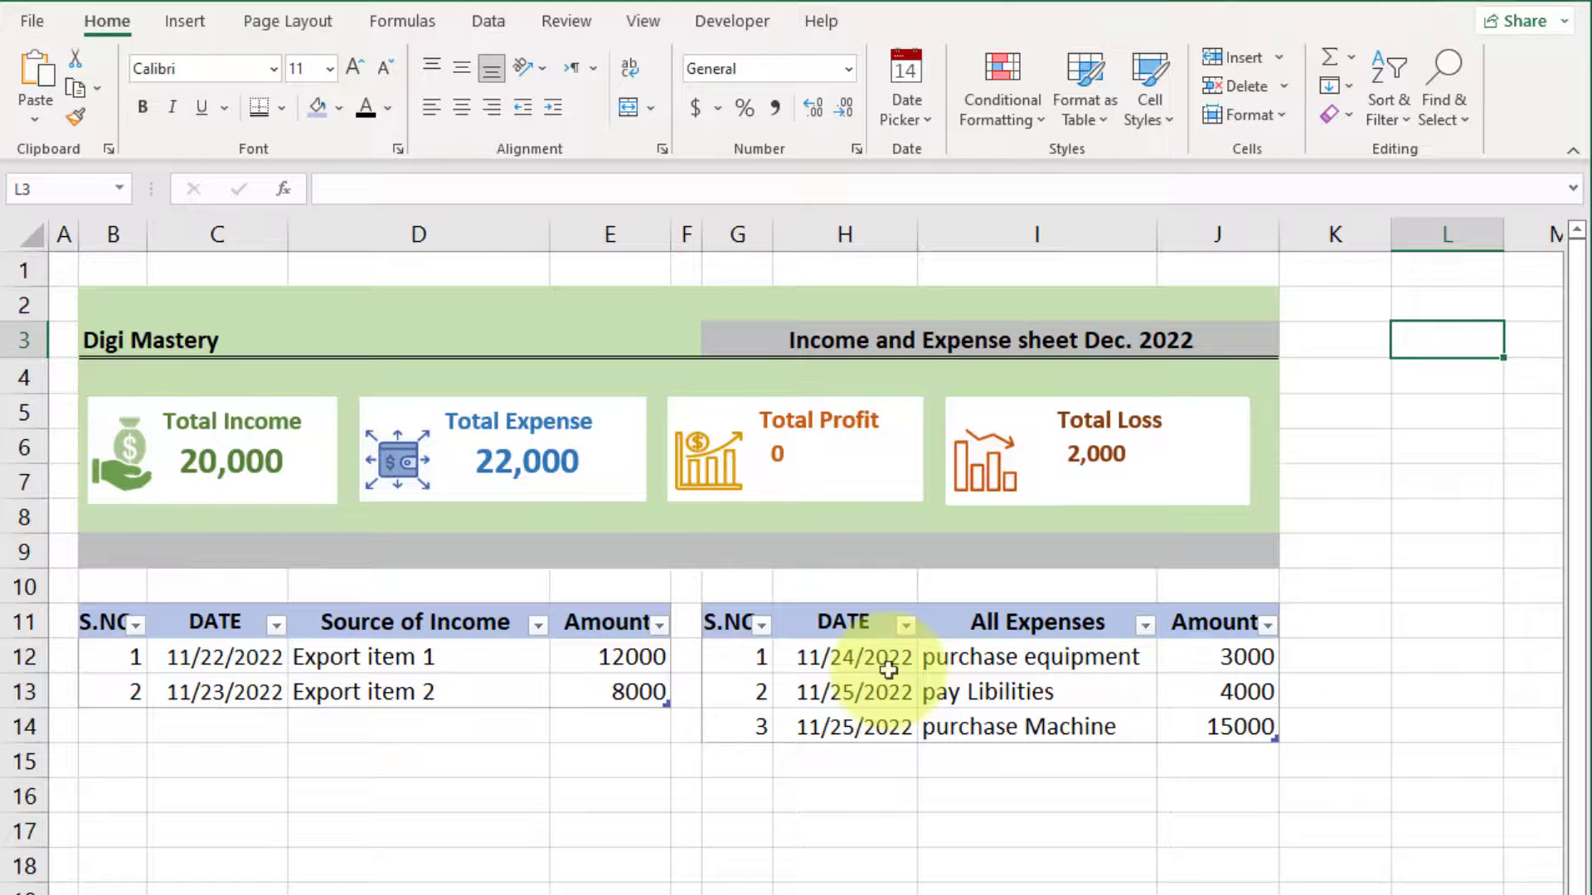
Enlarge the Total Loss value's font to match the Total Income and Total Expense values
click(1124, 454)
click(103, 21)
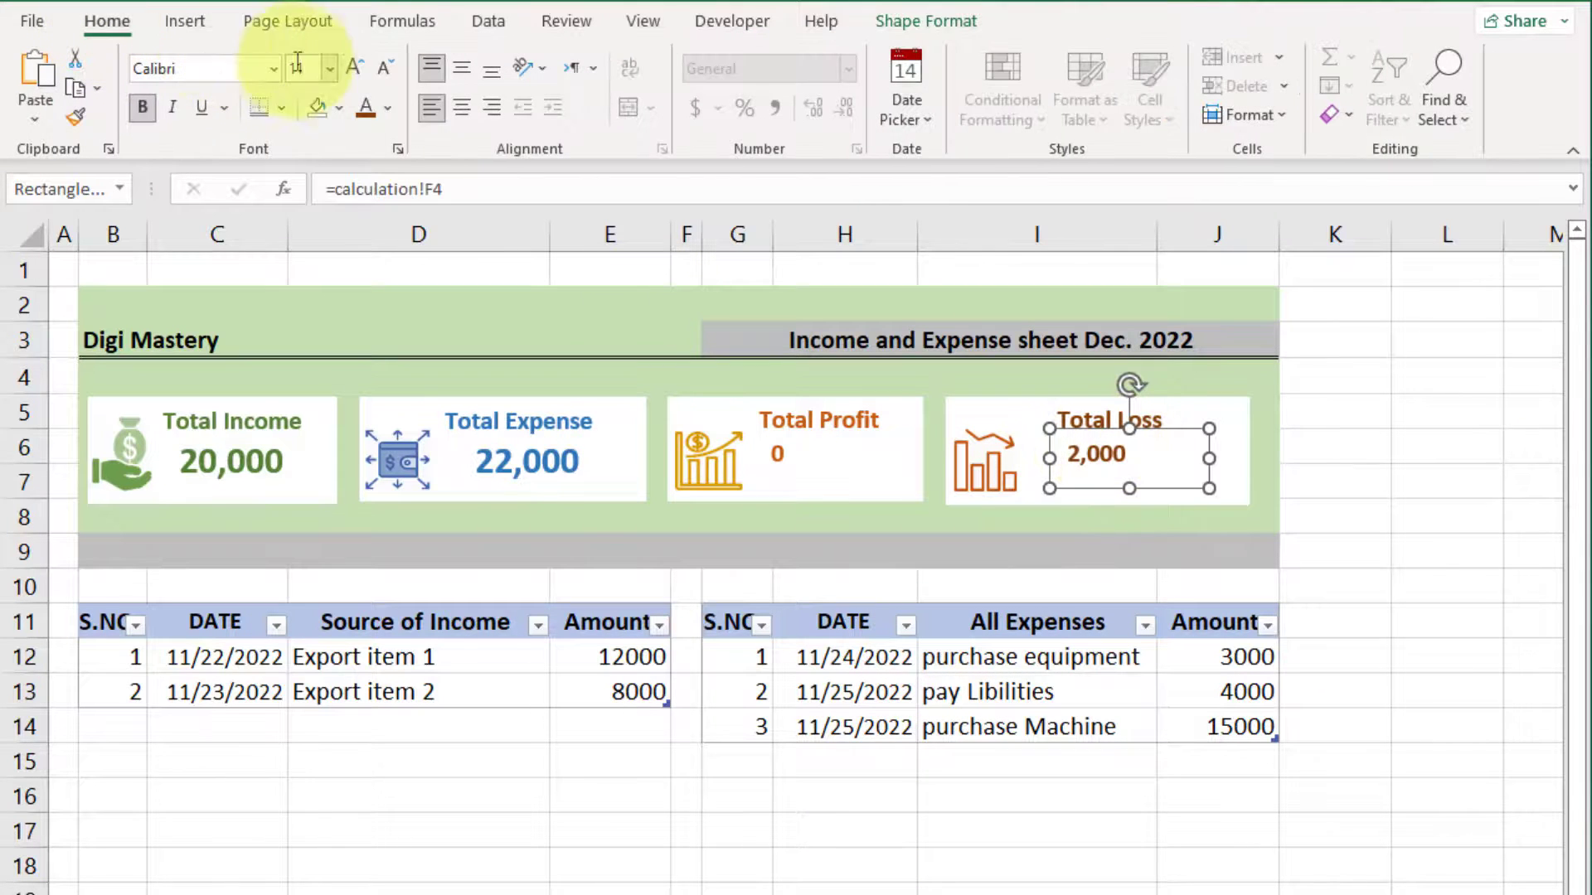
click(329, 68)
click(307, 300)
click(1446, 481)
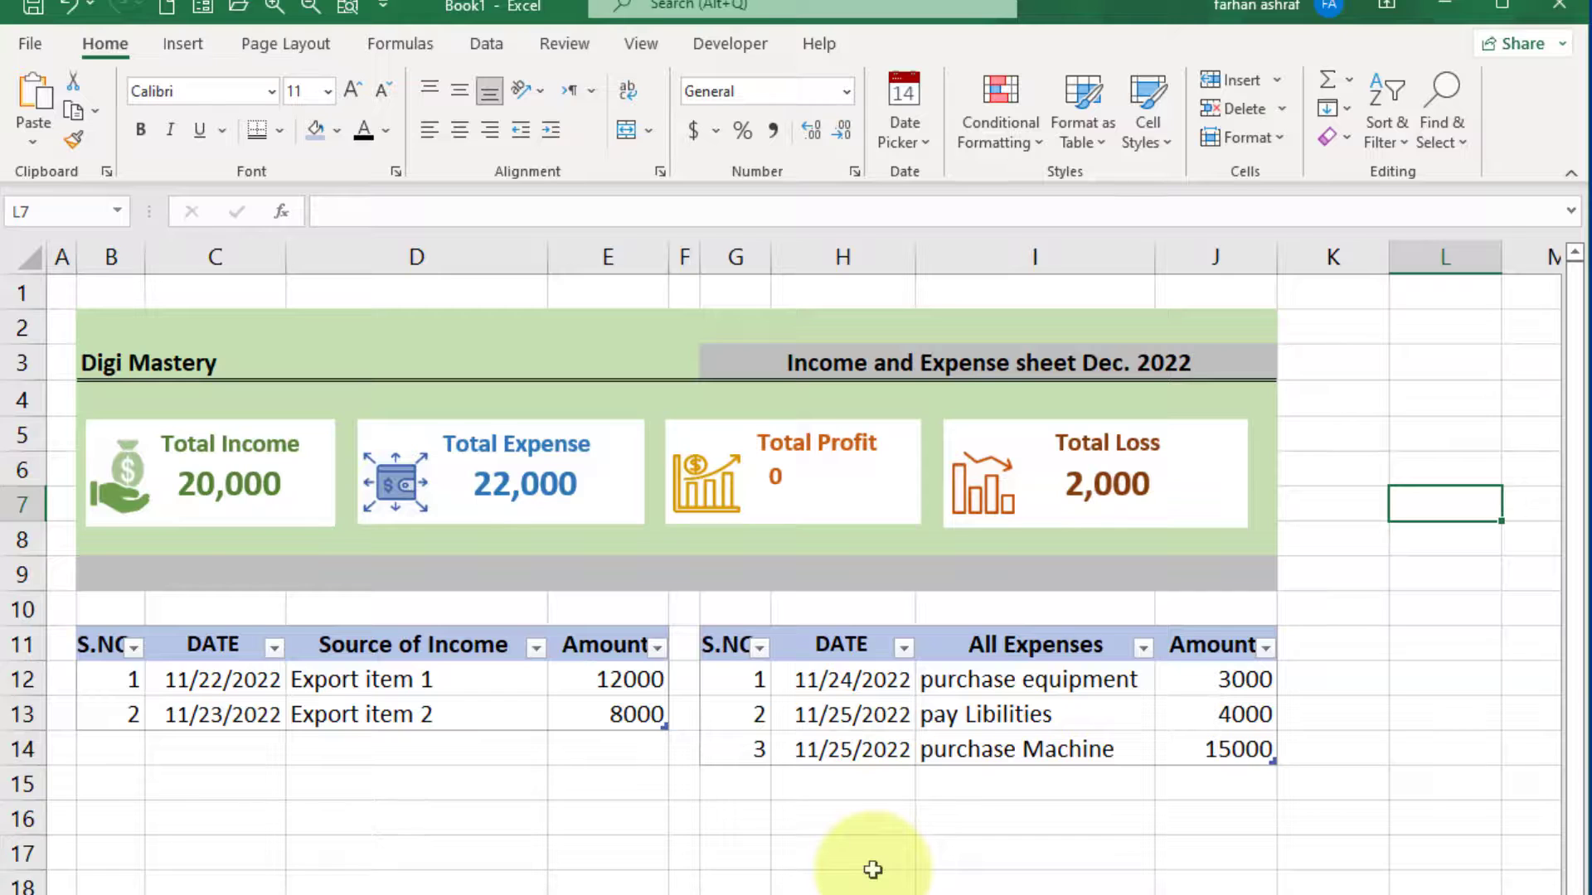
Collapse the ribbon and hide the formula bar
key(ctrl+F1)
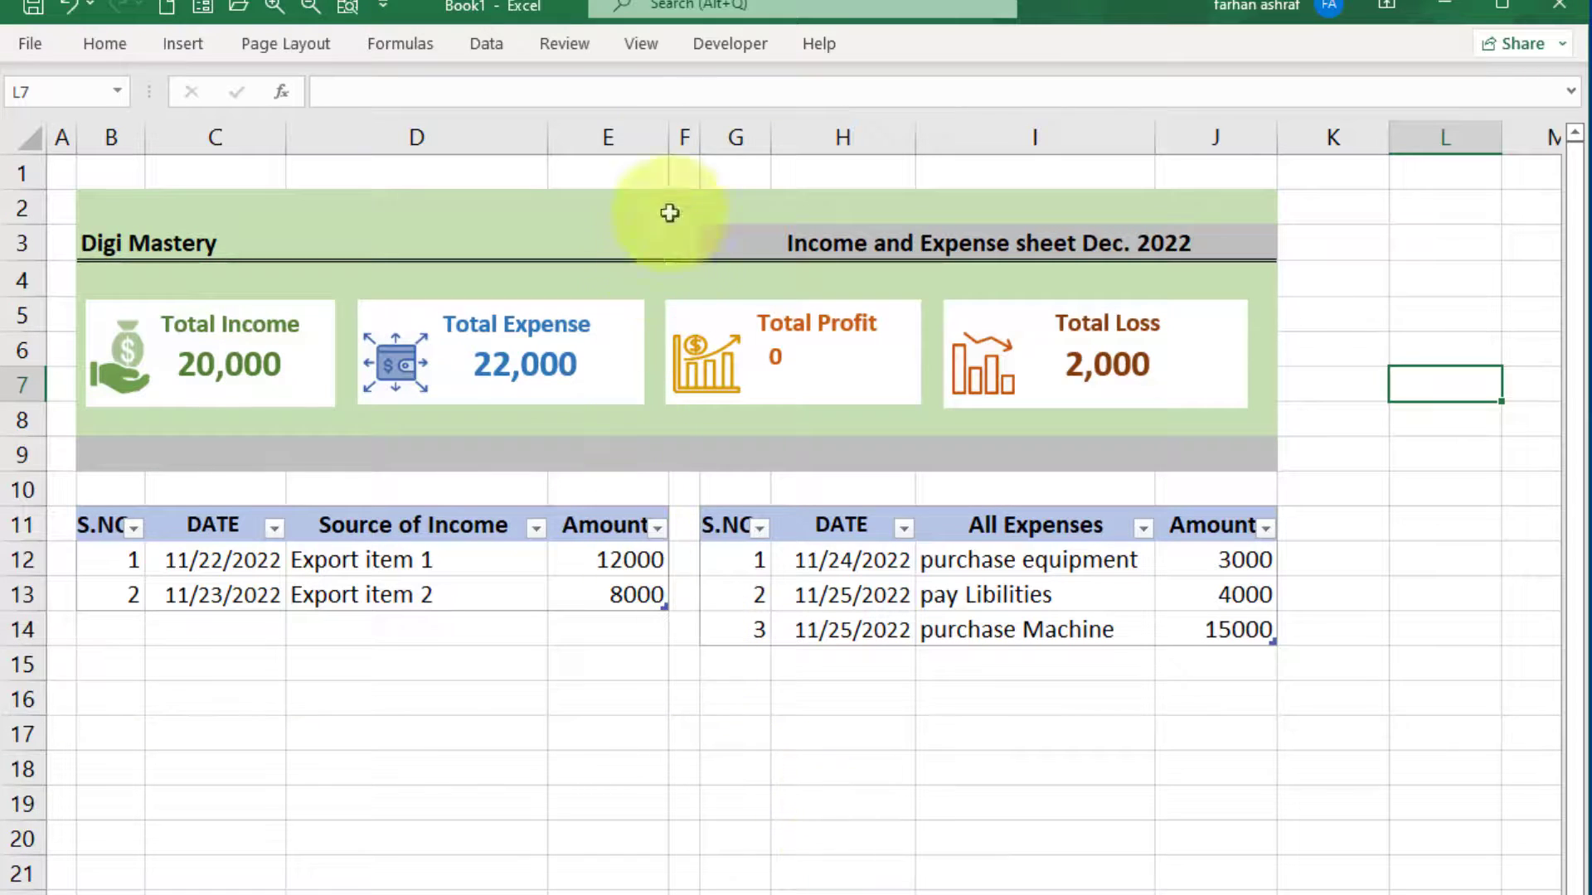
click(651, 41)
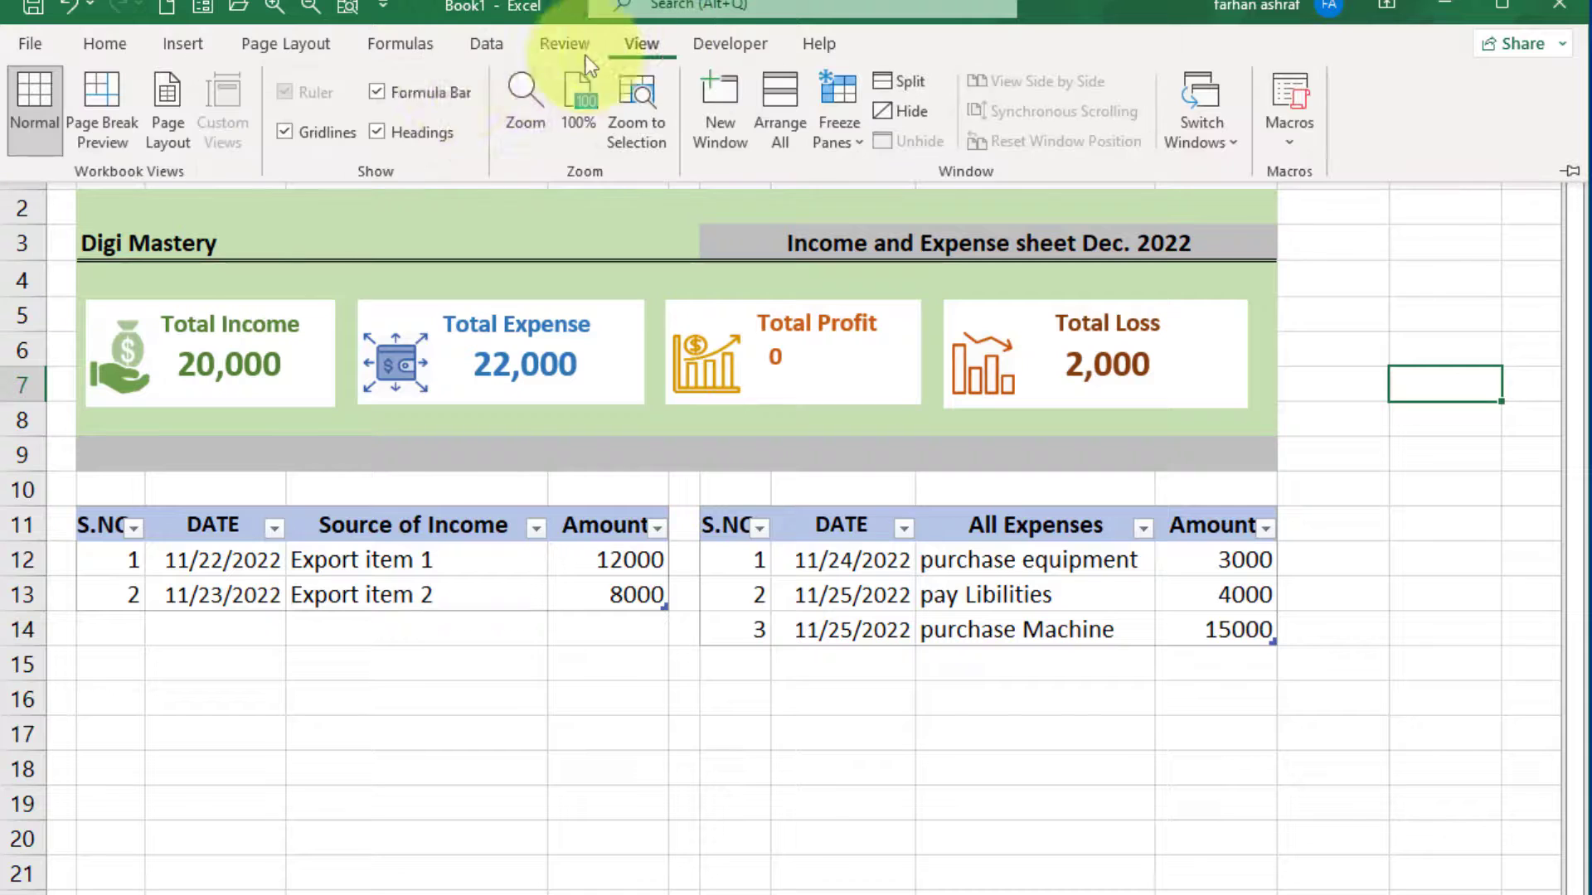
click(378, 92)
click(743, 634)
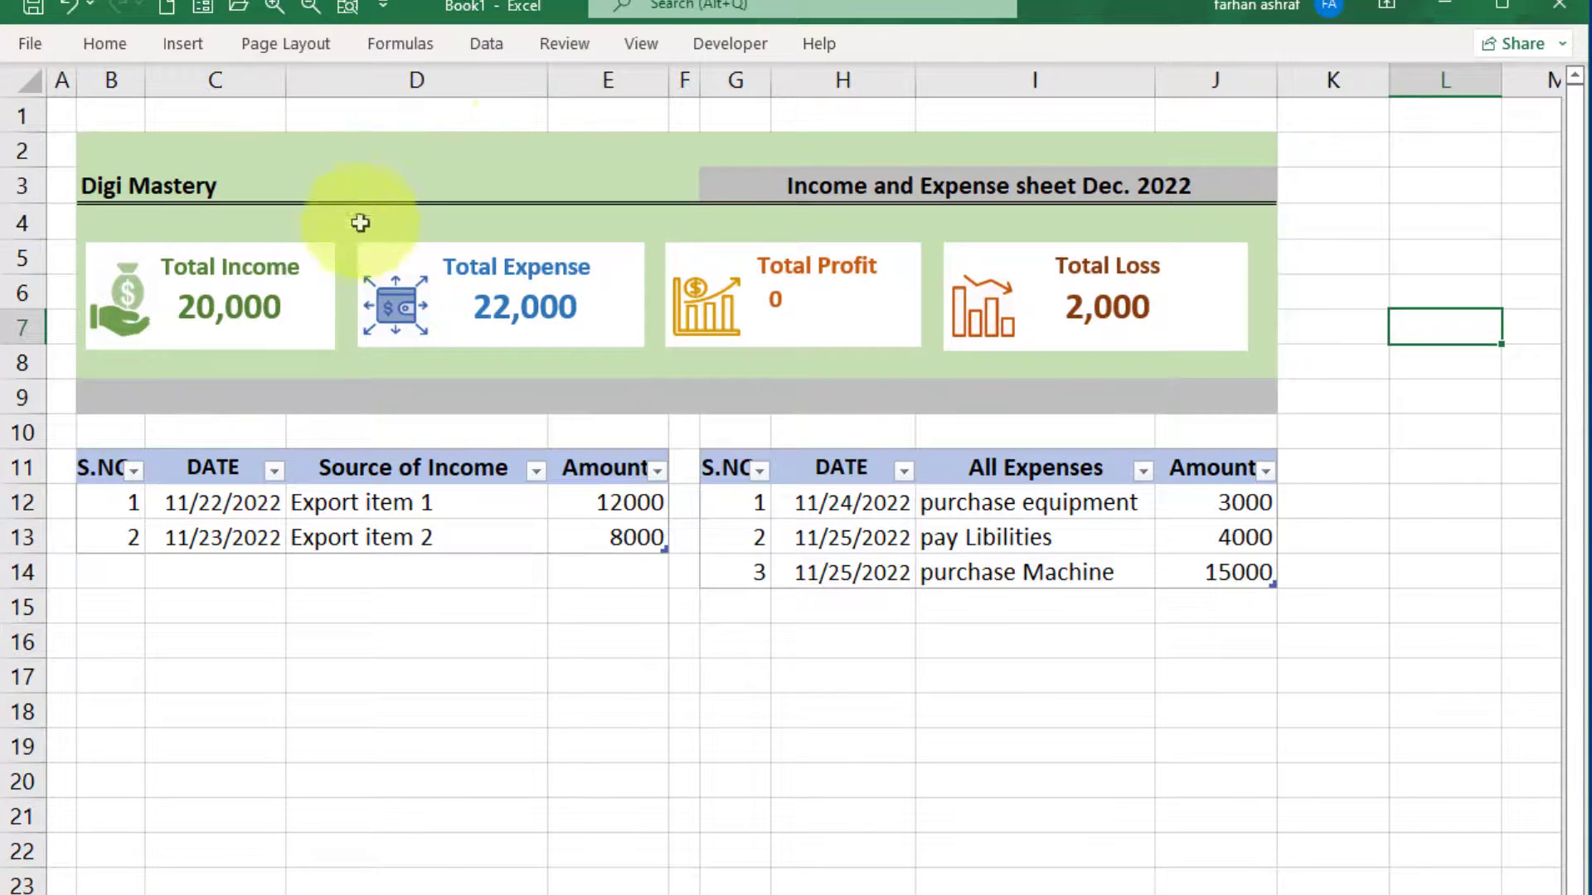
Examine how the header, summary boxes and table headings move when the sheet is scrolled
scroll(992, 685, down, 4)
scroll(992, 664, up, 4)
scroll(912, 580, down, 4)
scroll(906, 586, up, 4)
scroll(906, 586, down, 3)
scroll(903, 589, up, 3)
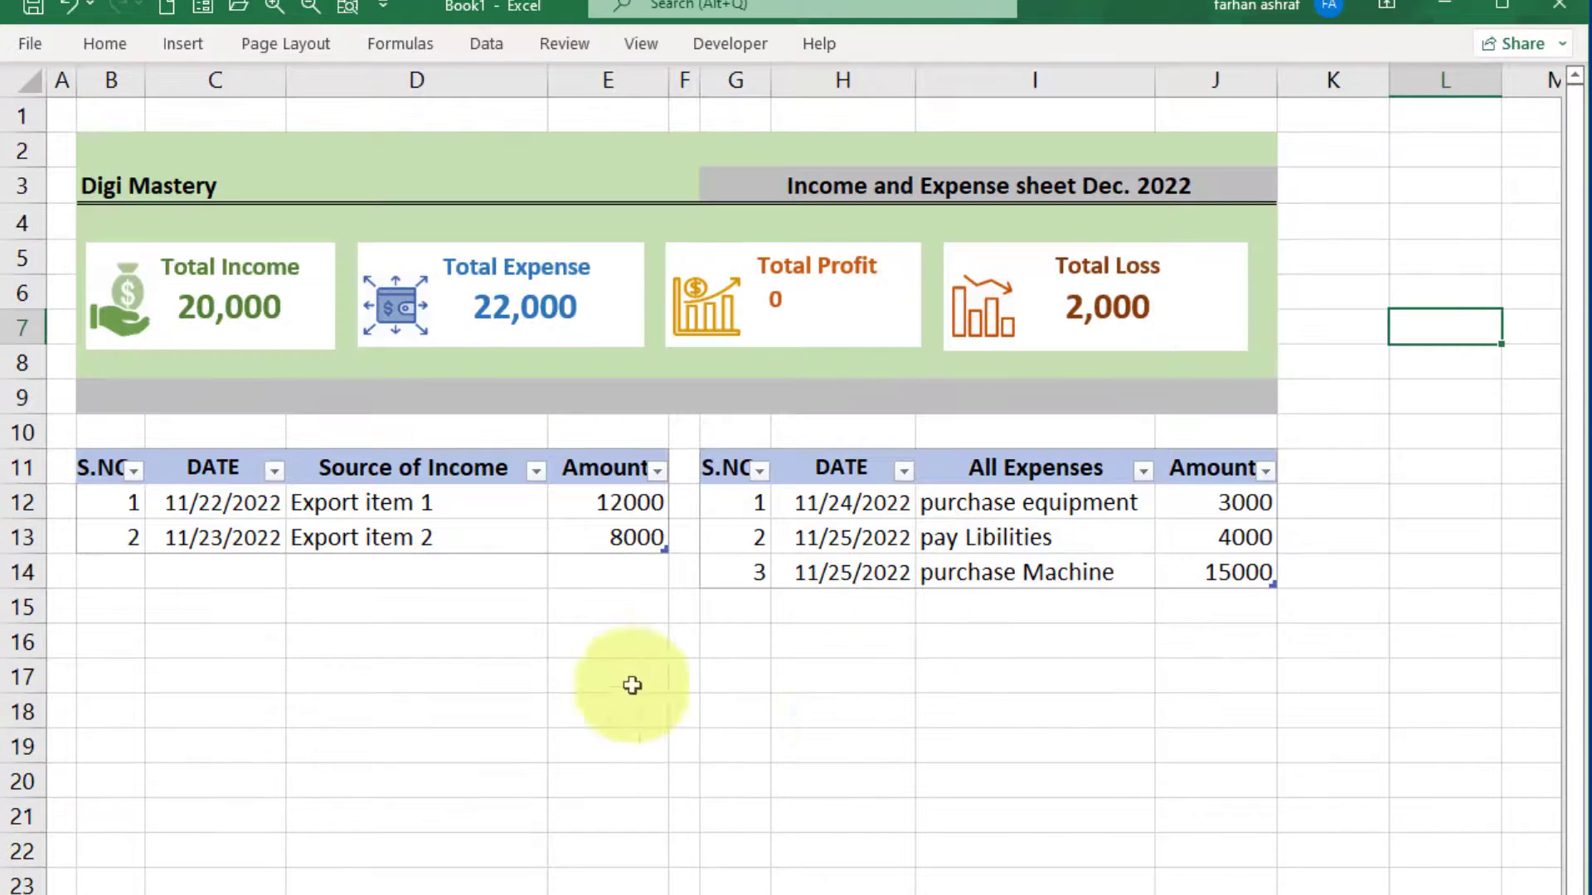
scroll(855, 729, down, 2)
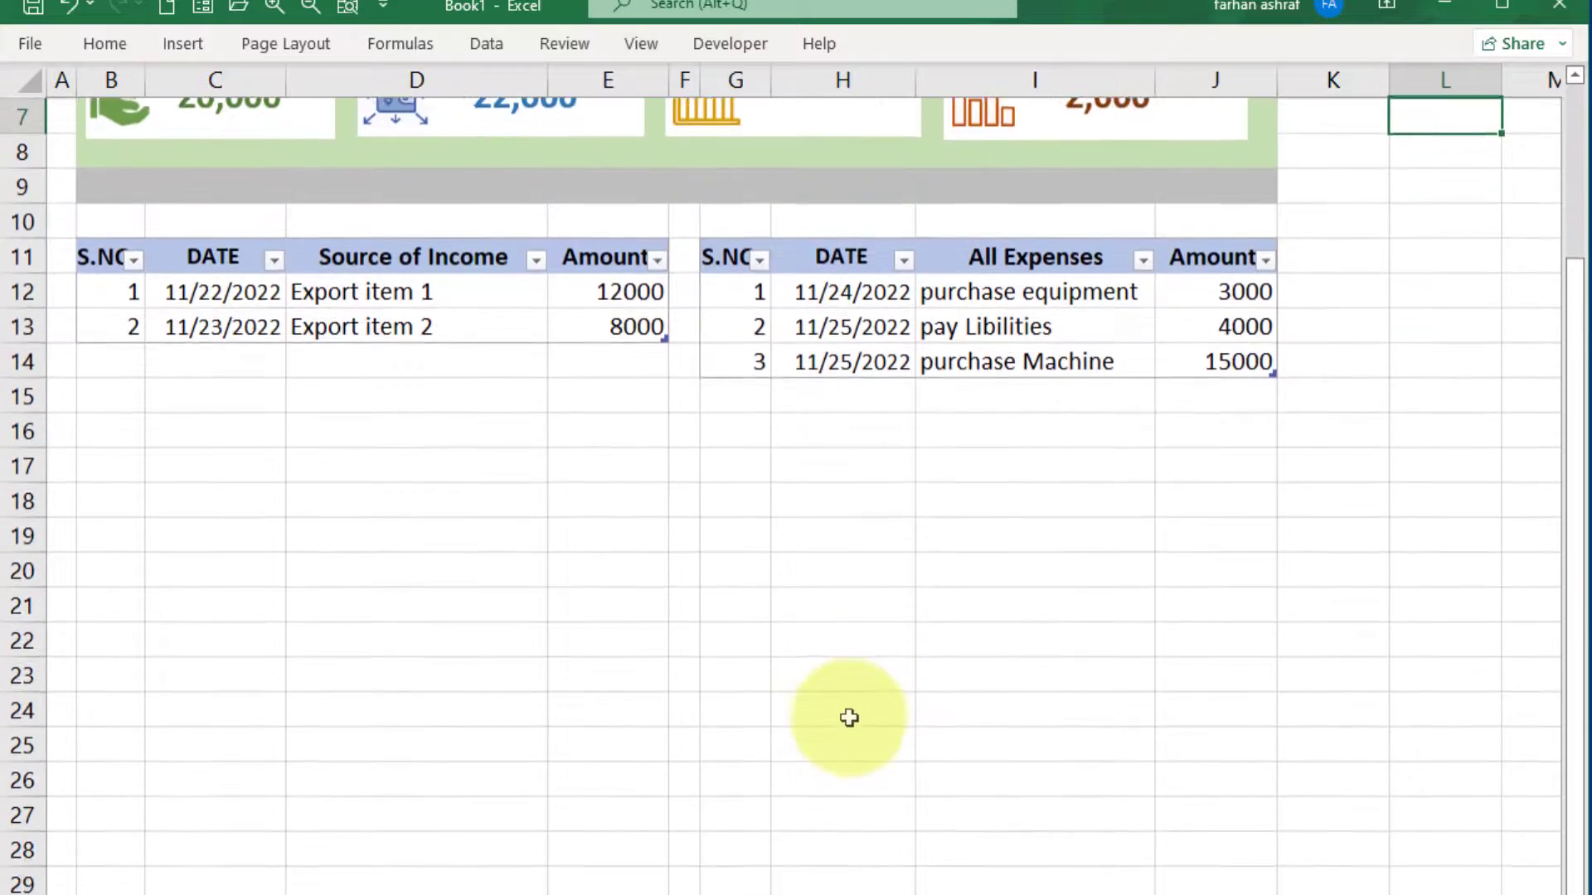
scroll(849, 718, up, 2)
Freeze the panes above row 12, hide the row and column headings, and check how the sheet scrolls
click(37, 502)
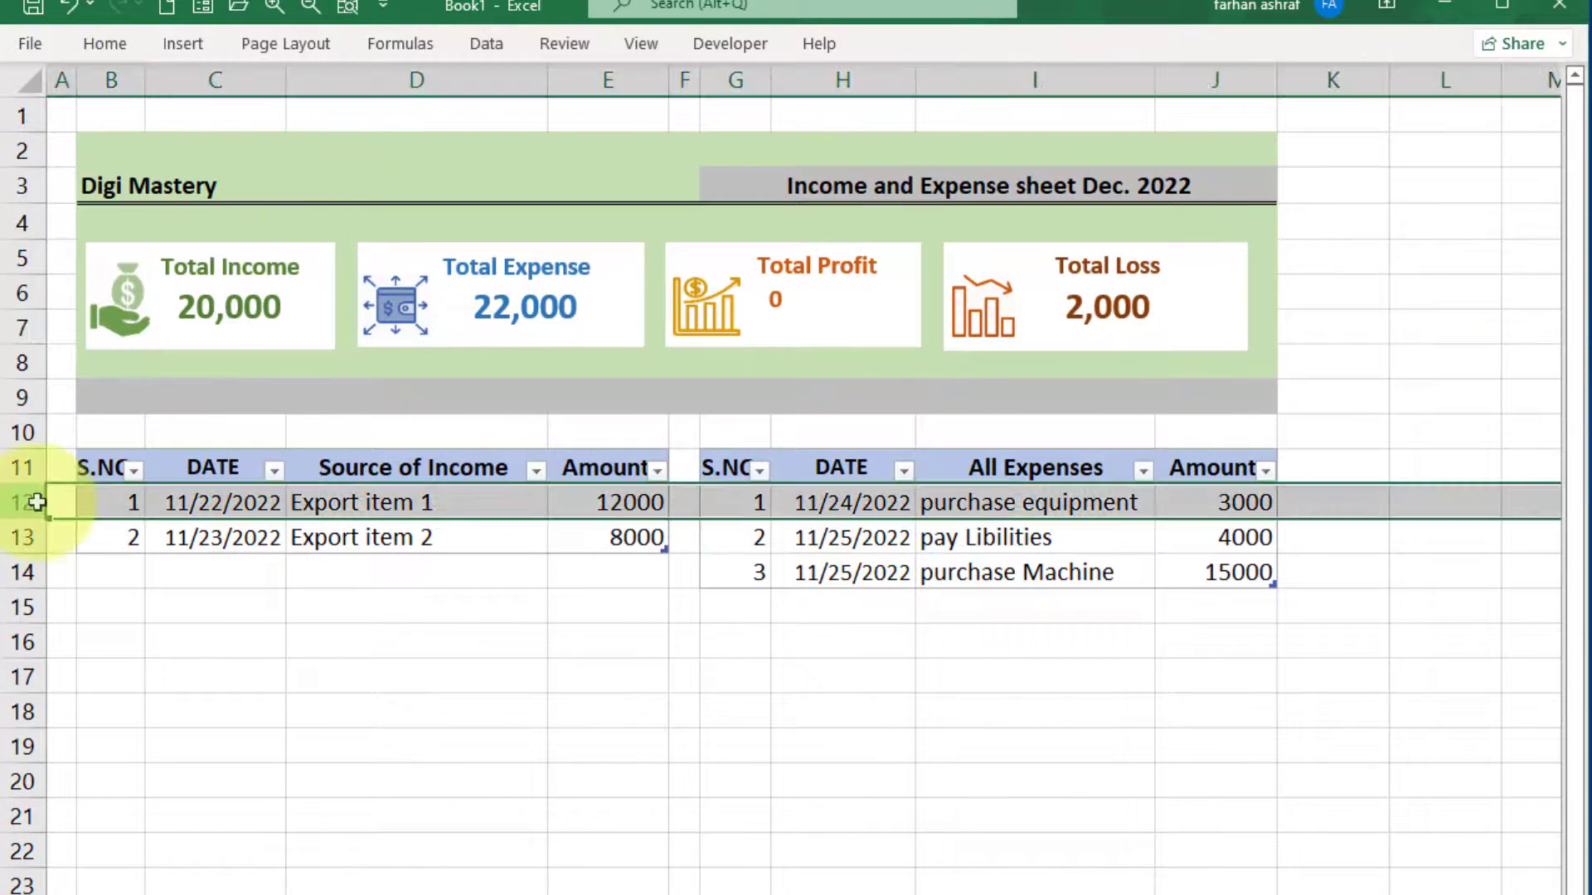
click(641, 43)
click(849, 135)
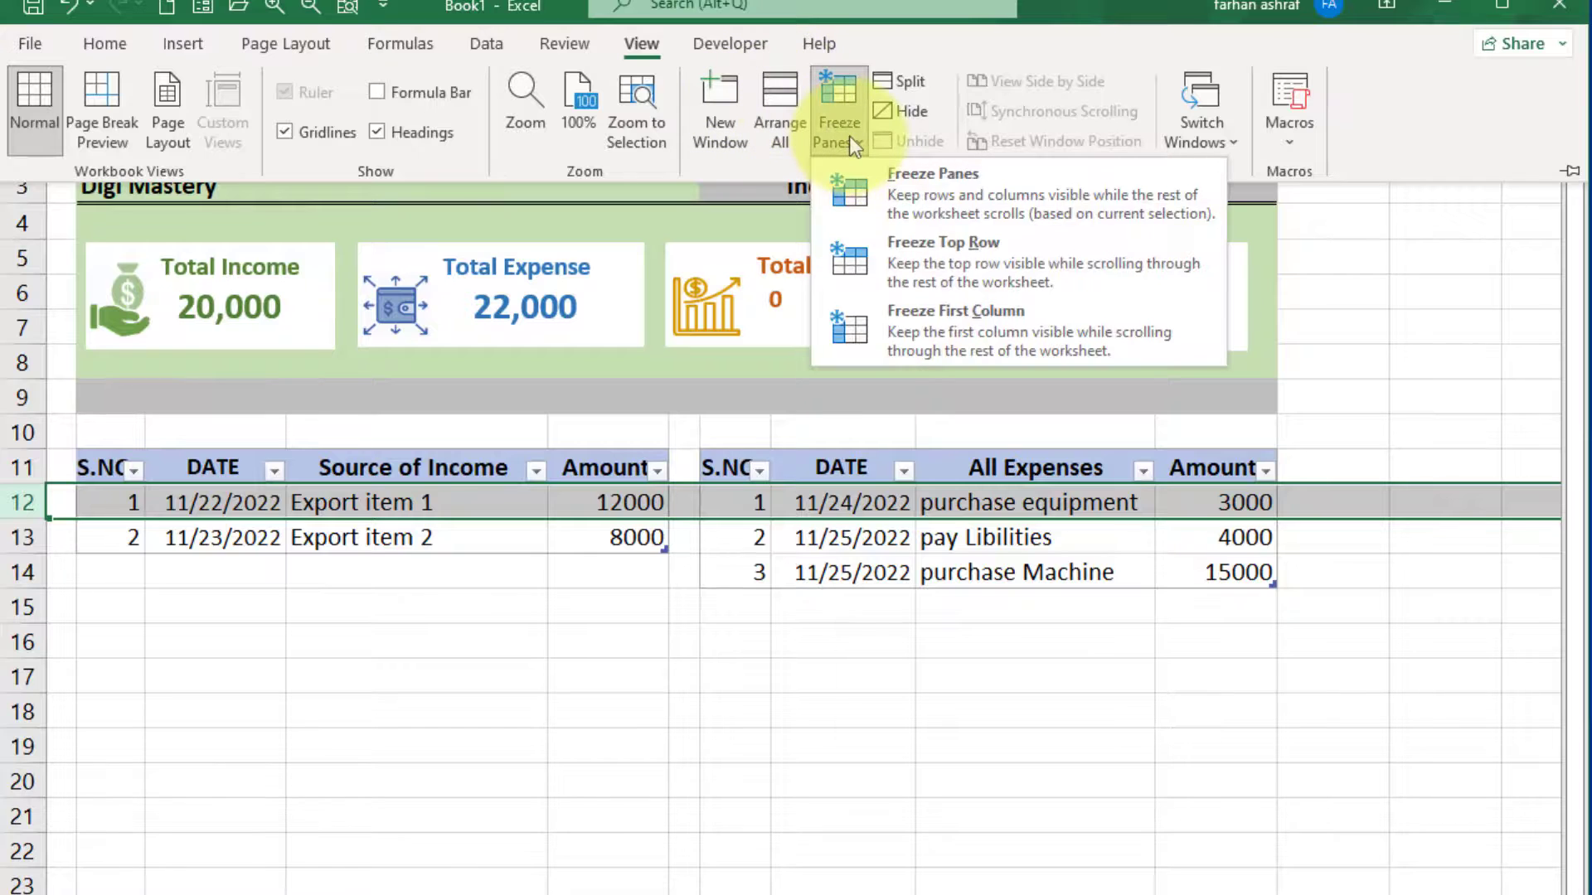
click(933, 183)
scroll(782, 794, down, 2)
scroll(779, 800, up, 2)
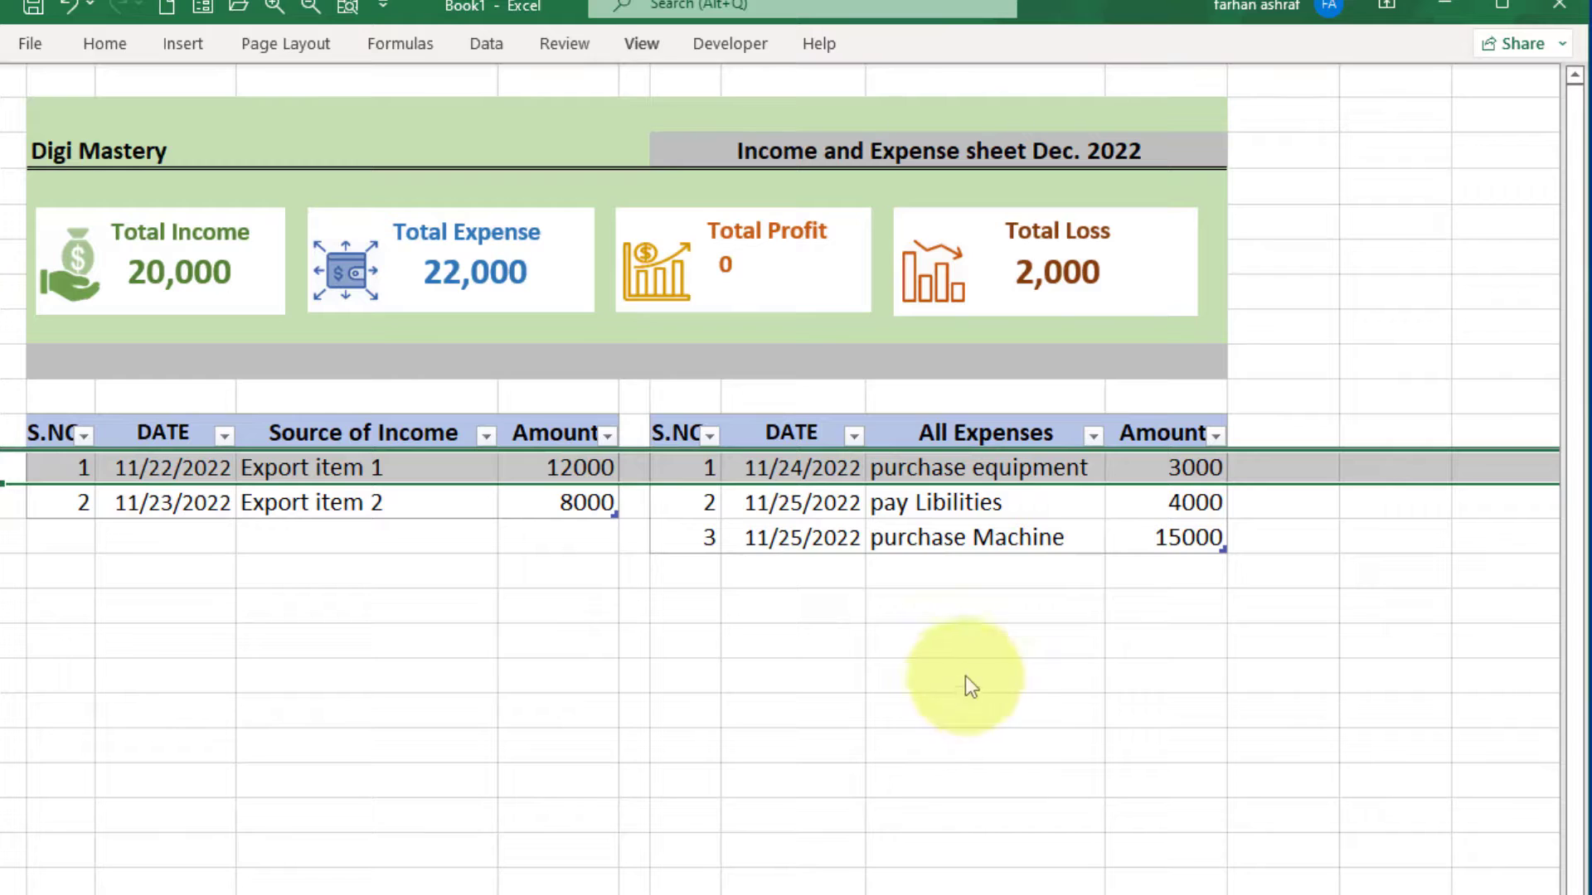
scroll(1229, 675, down, 2)
scroll(1057, 684, up, 2)
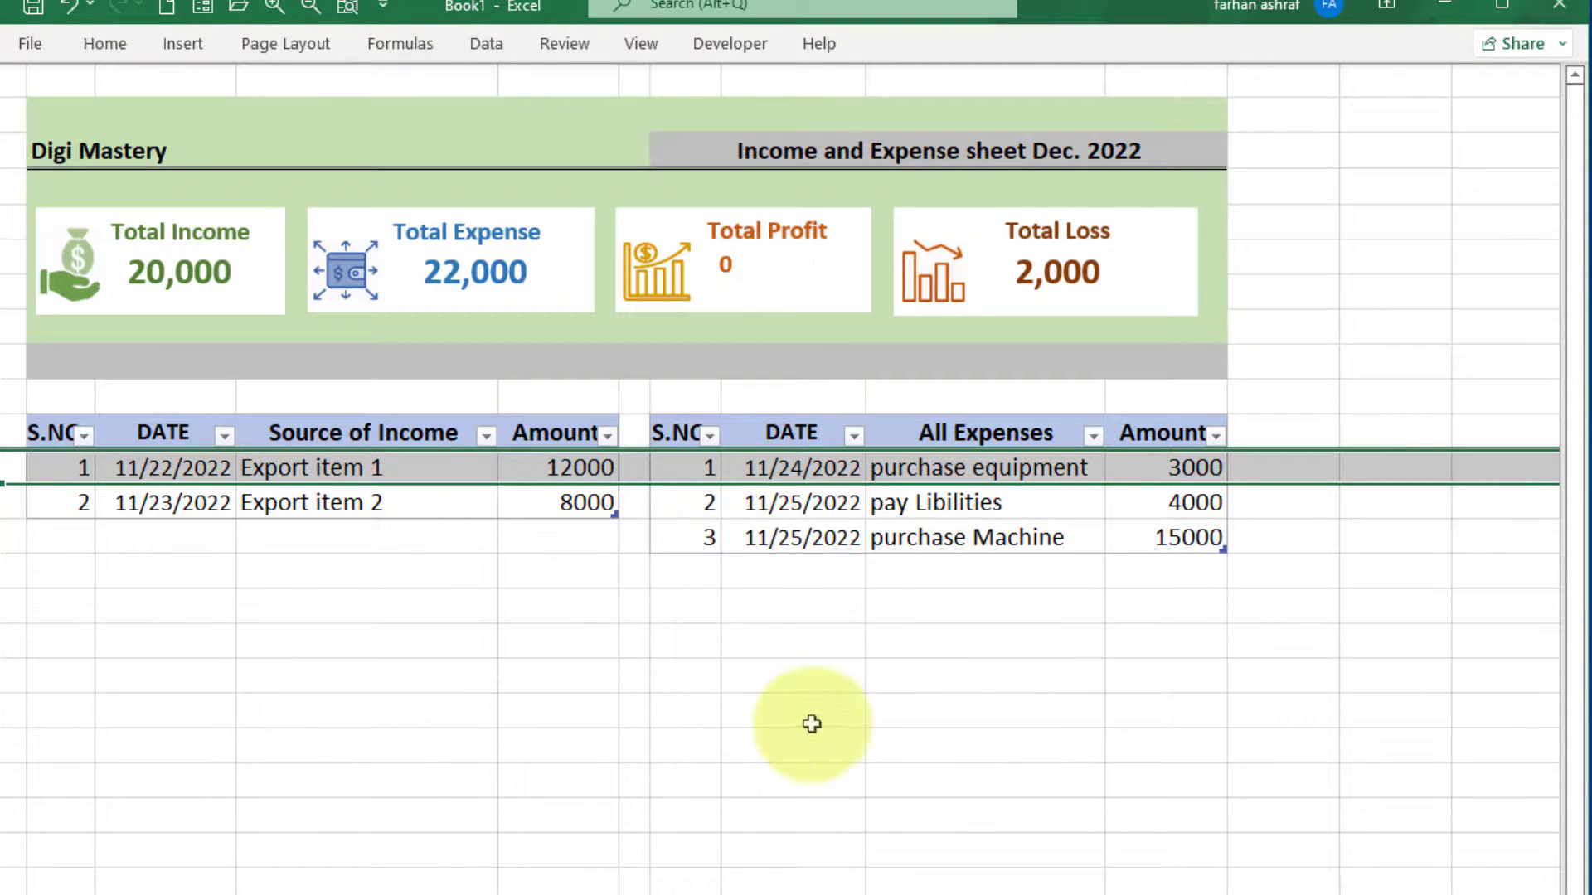
scroll(810, 715, down, 3)
scroll(810, 715, up, 3)
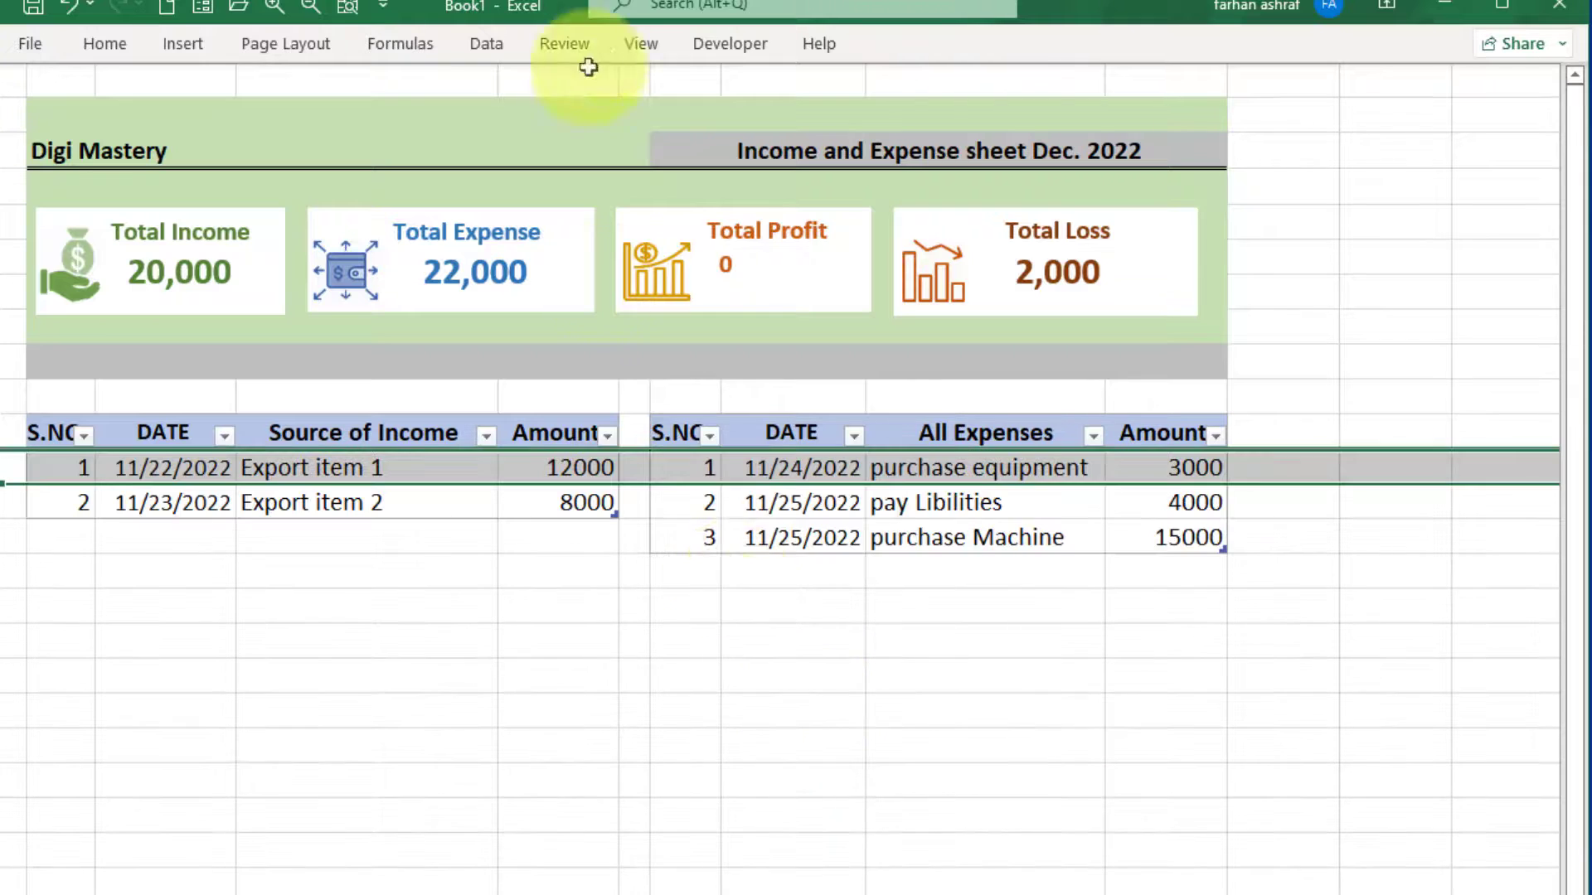
Try the main sheet with its gridlines hidden and check how it scrolls
click(635, 47)
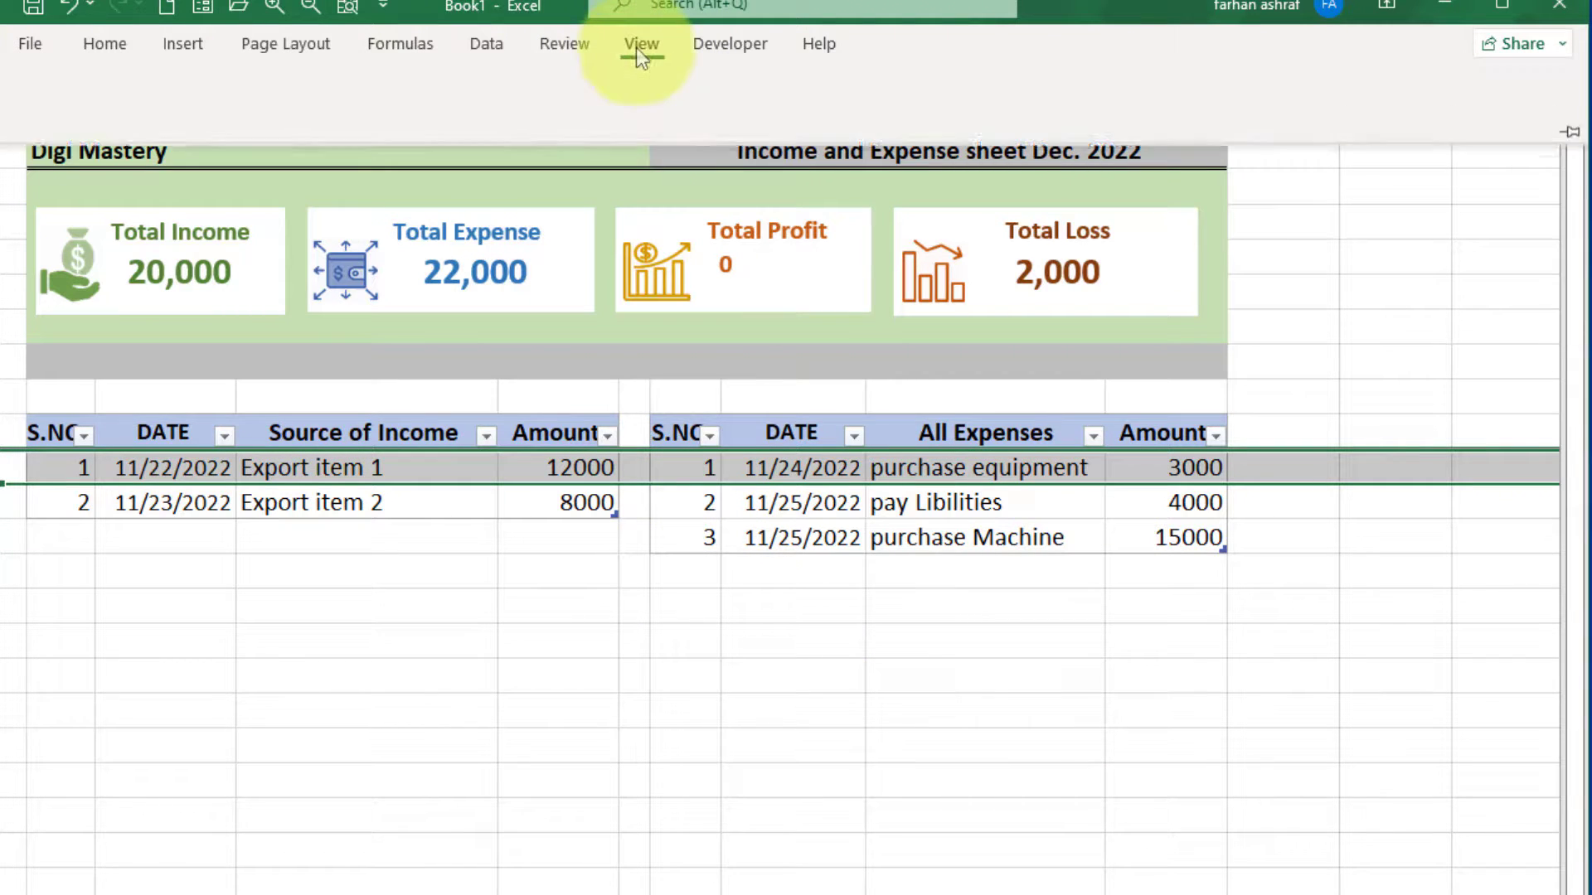
click(284, 133)
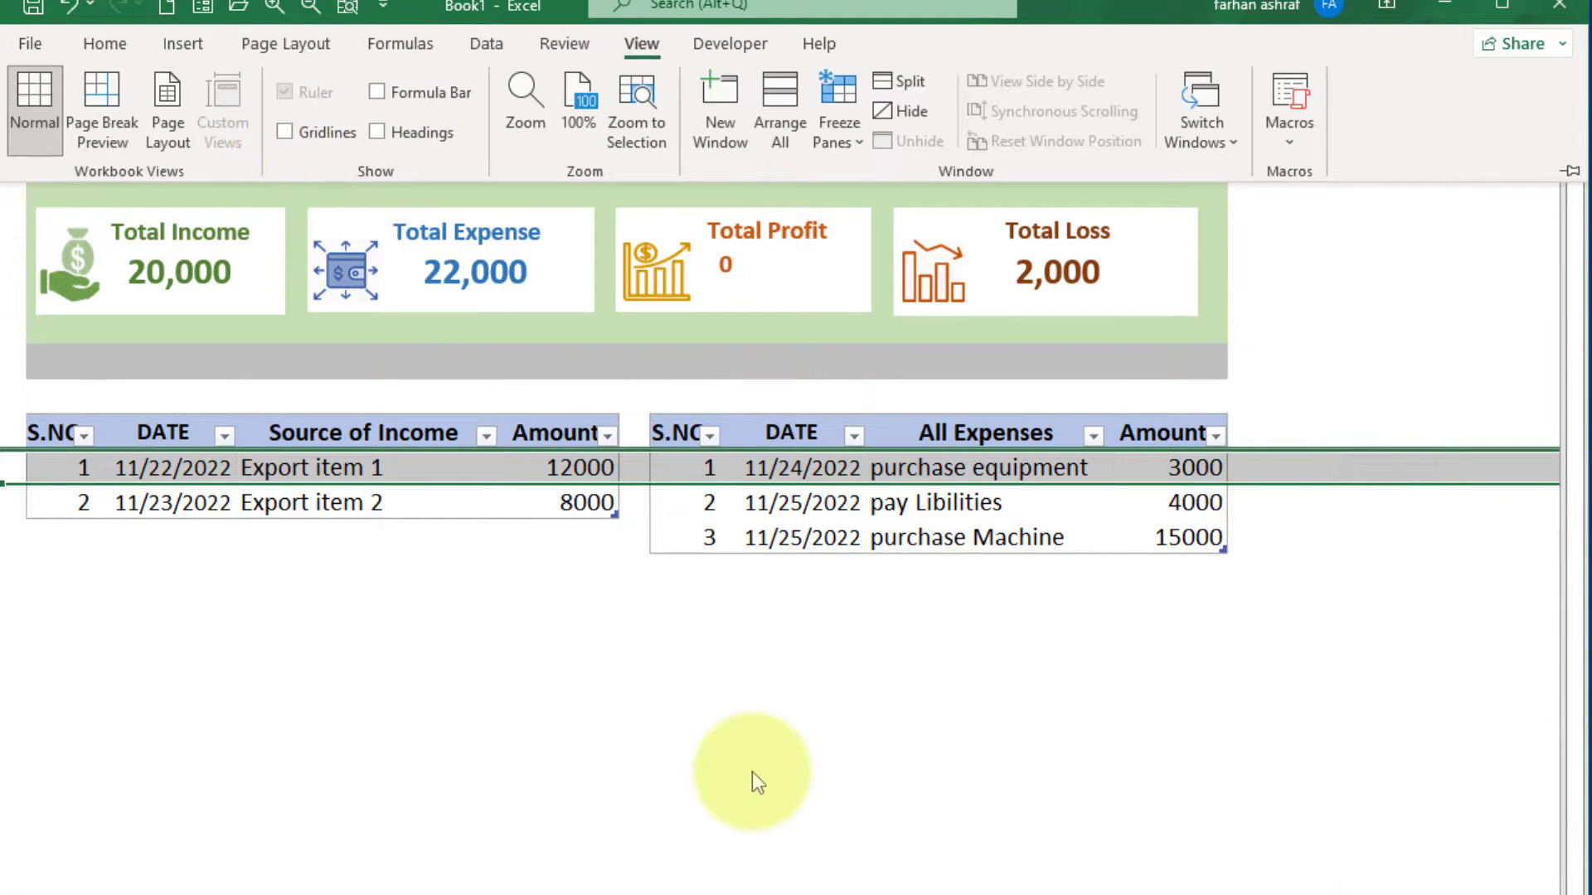
scroll(750, 770, down, 3)
scroll(753, 768, up, 3)
click(1361, 277)
text(1)
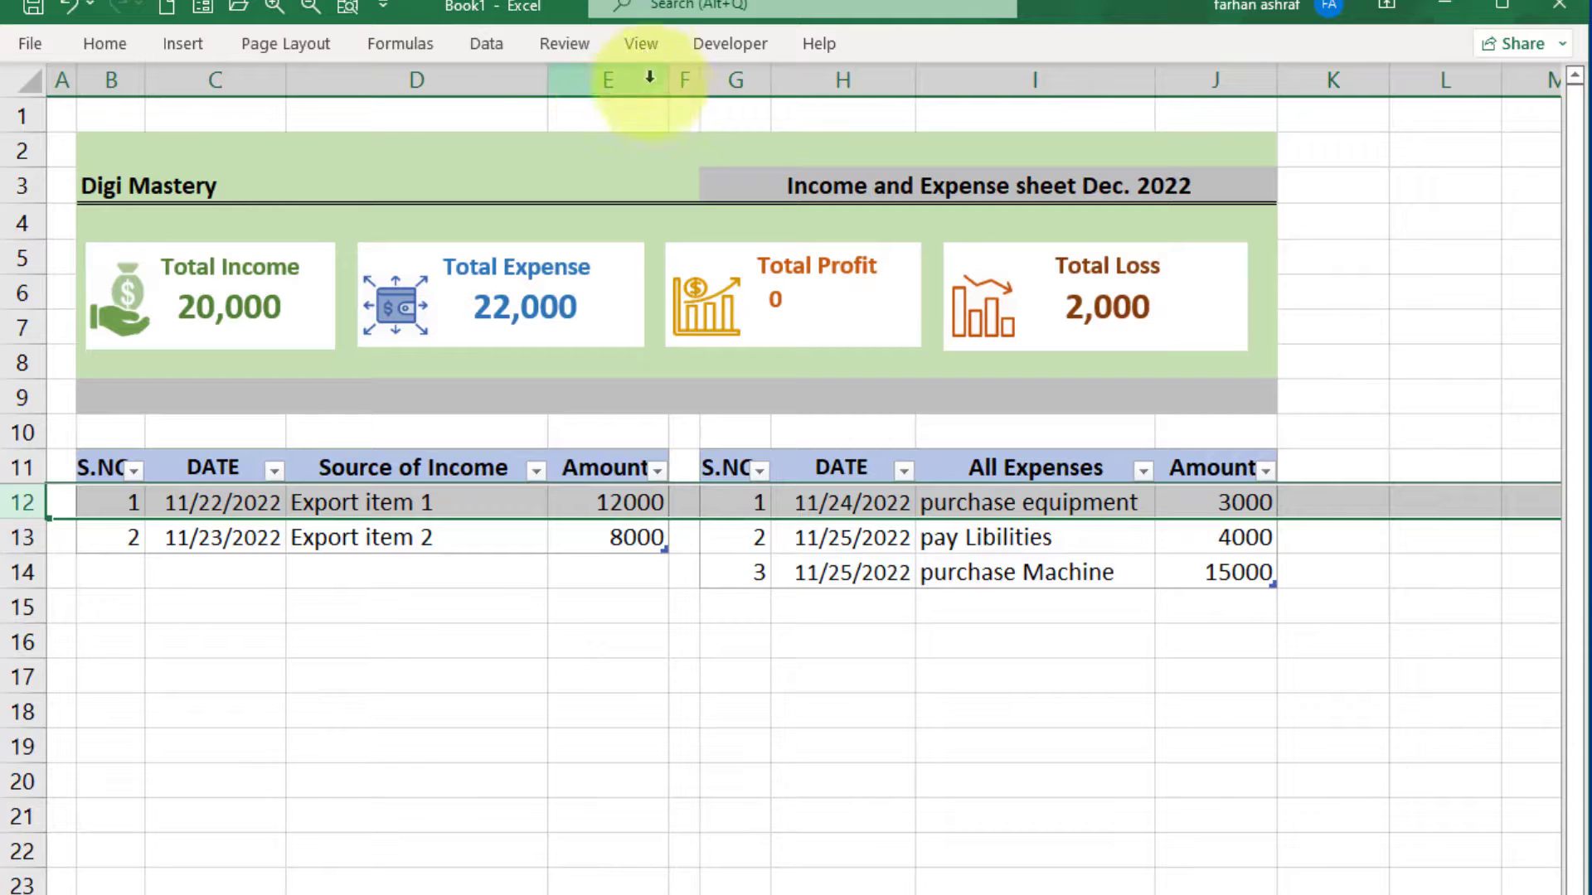
Hide the row and column headings on the income and expense sheet
click(643, 51)
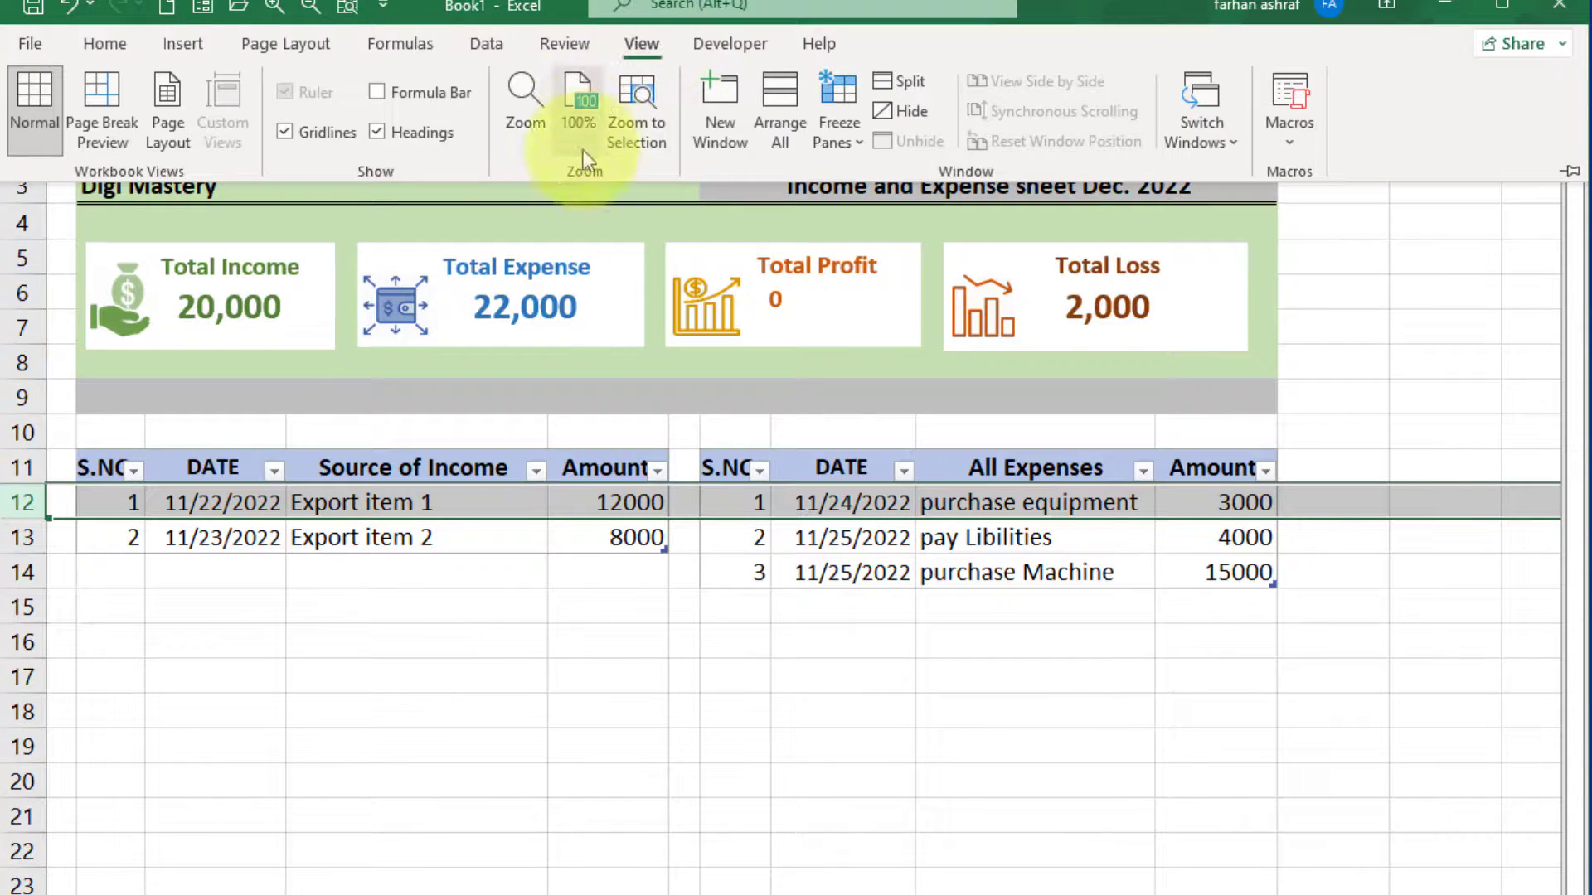
click(385, 131)
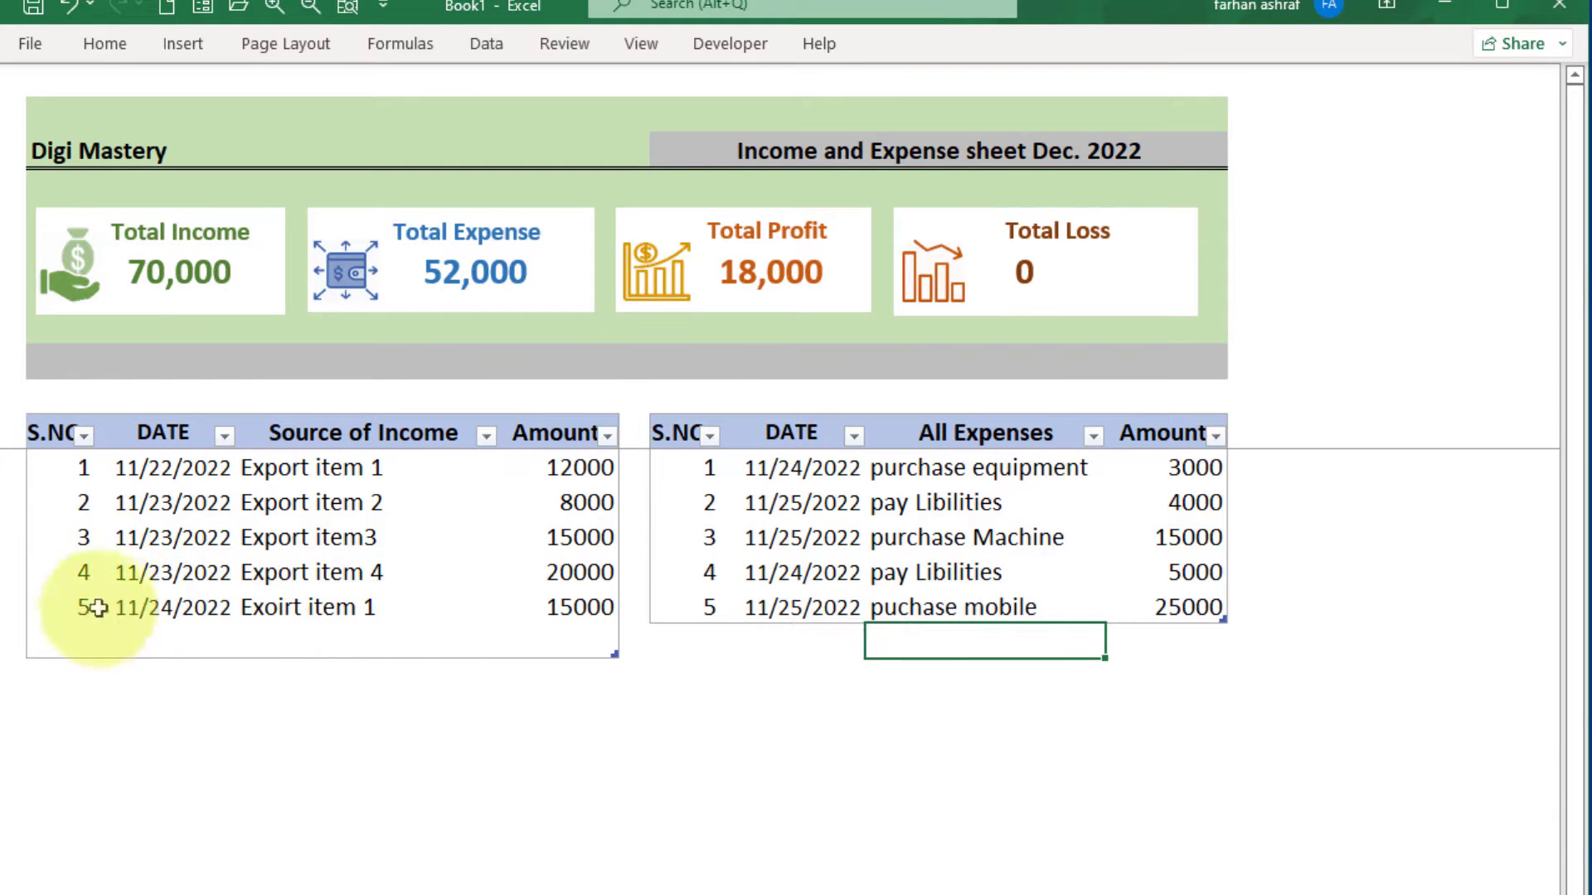
Copy the date, source and amount of income entry 5 into the next row and number that row 6
drag(127, 606, 544, 604)
key(ctrl+c)
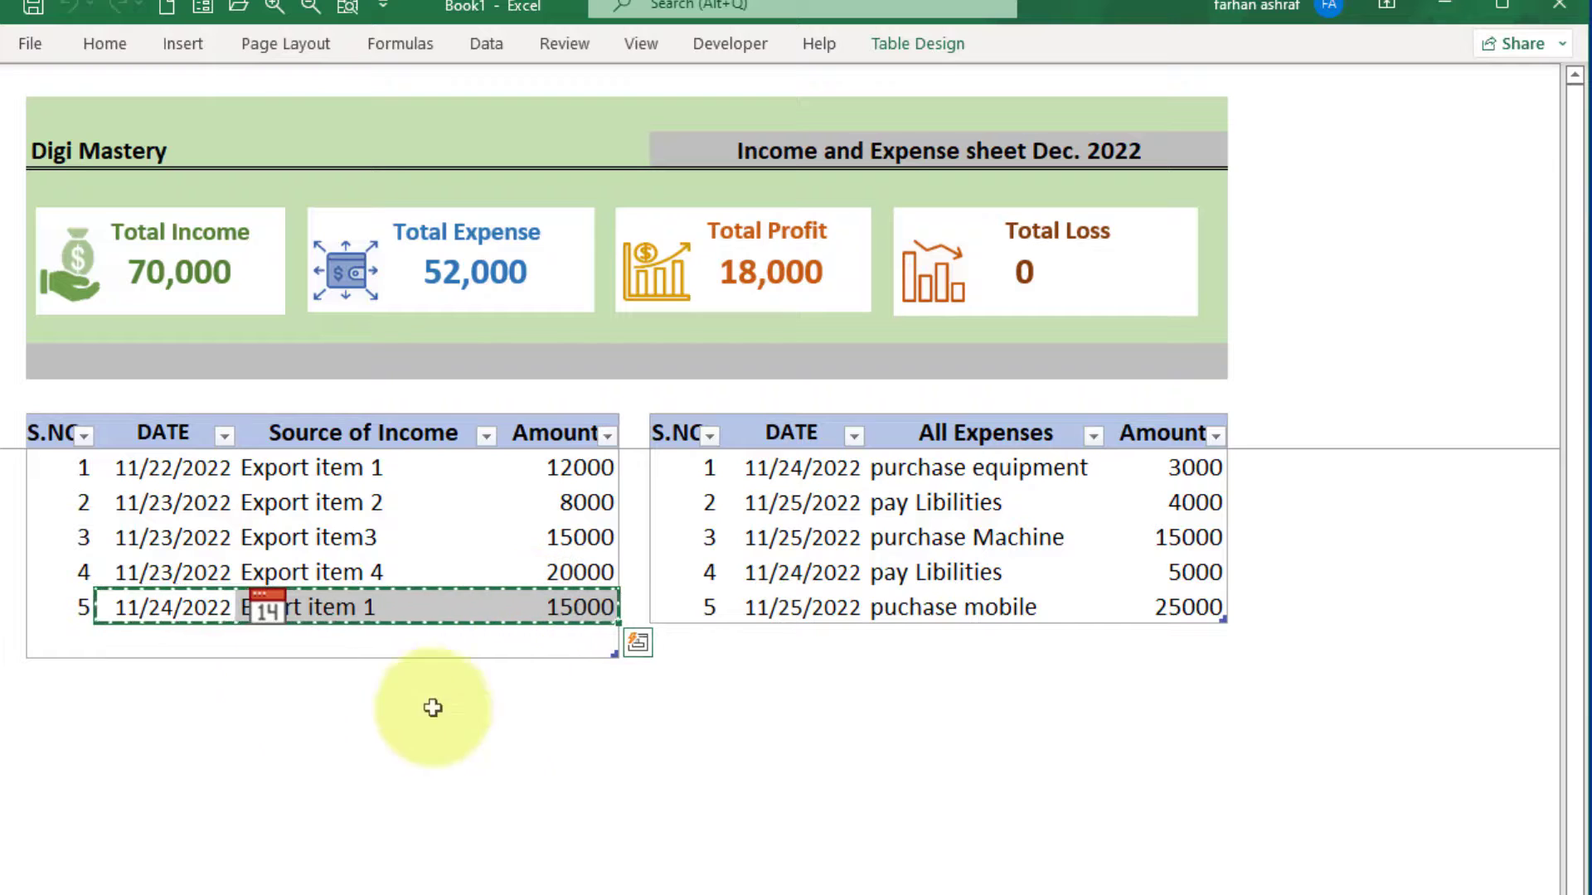
click(156, 640)
key(ctrl+v)
click(78, 640)
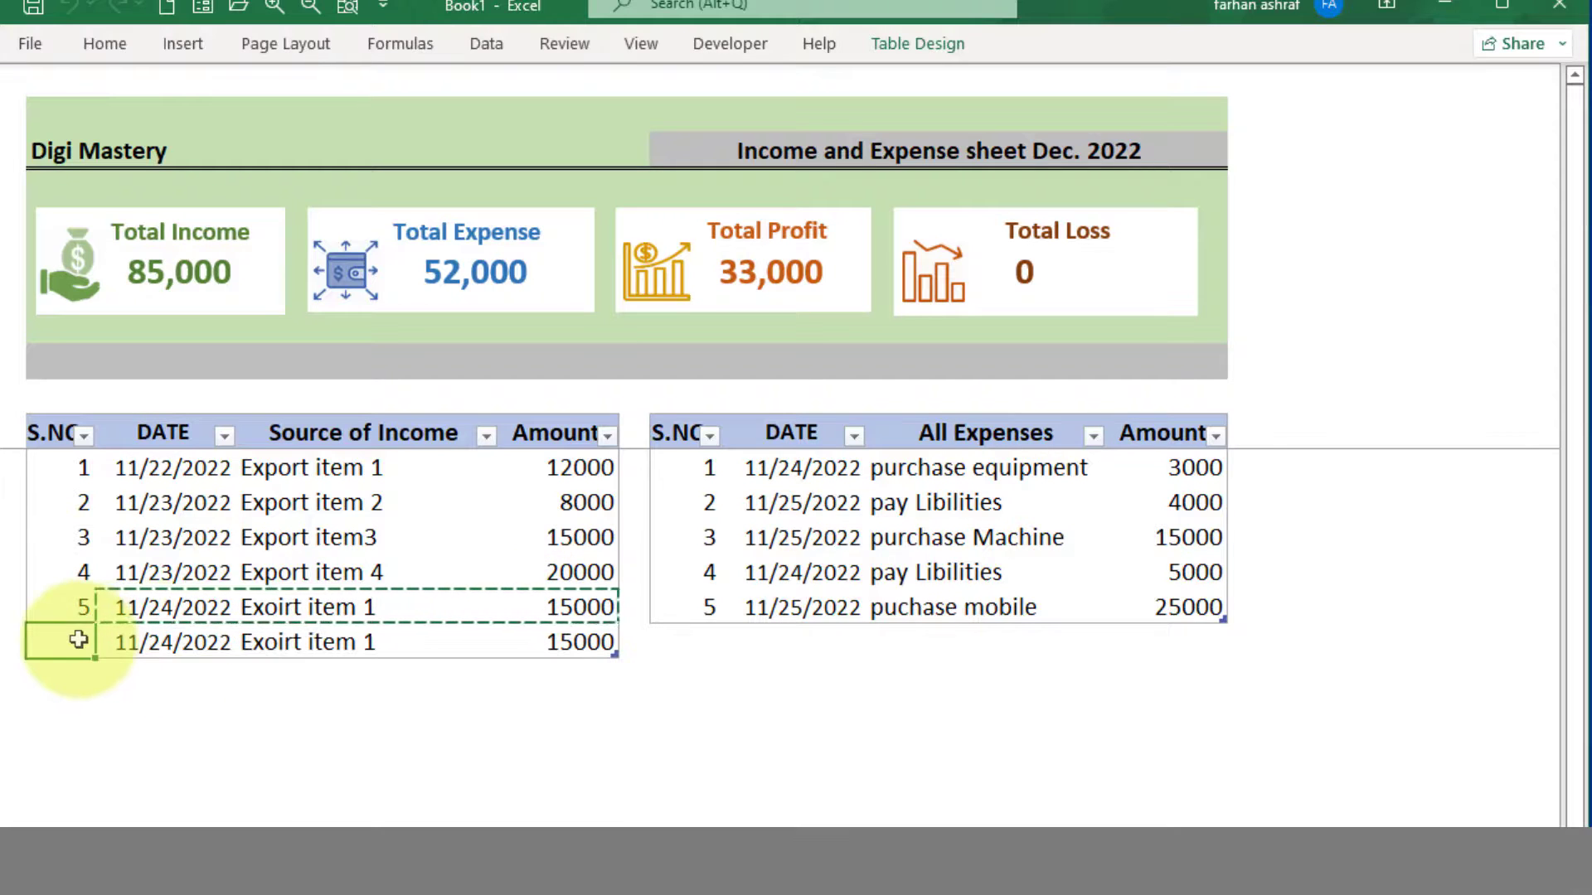
text(6)
key(Return)
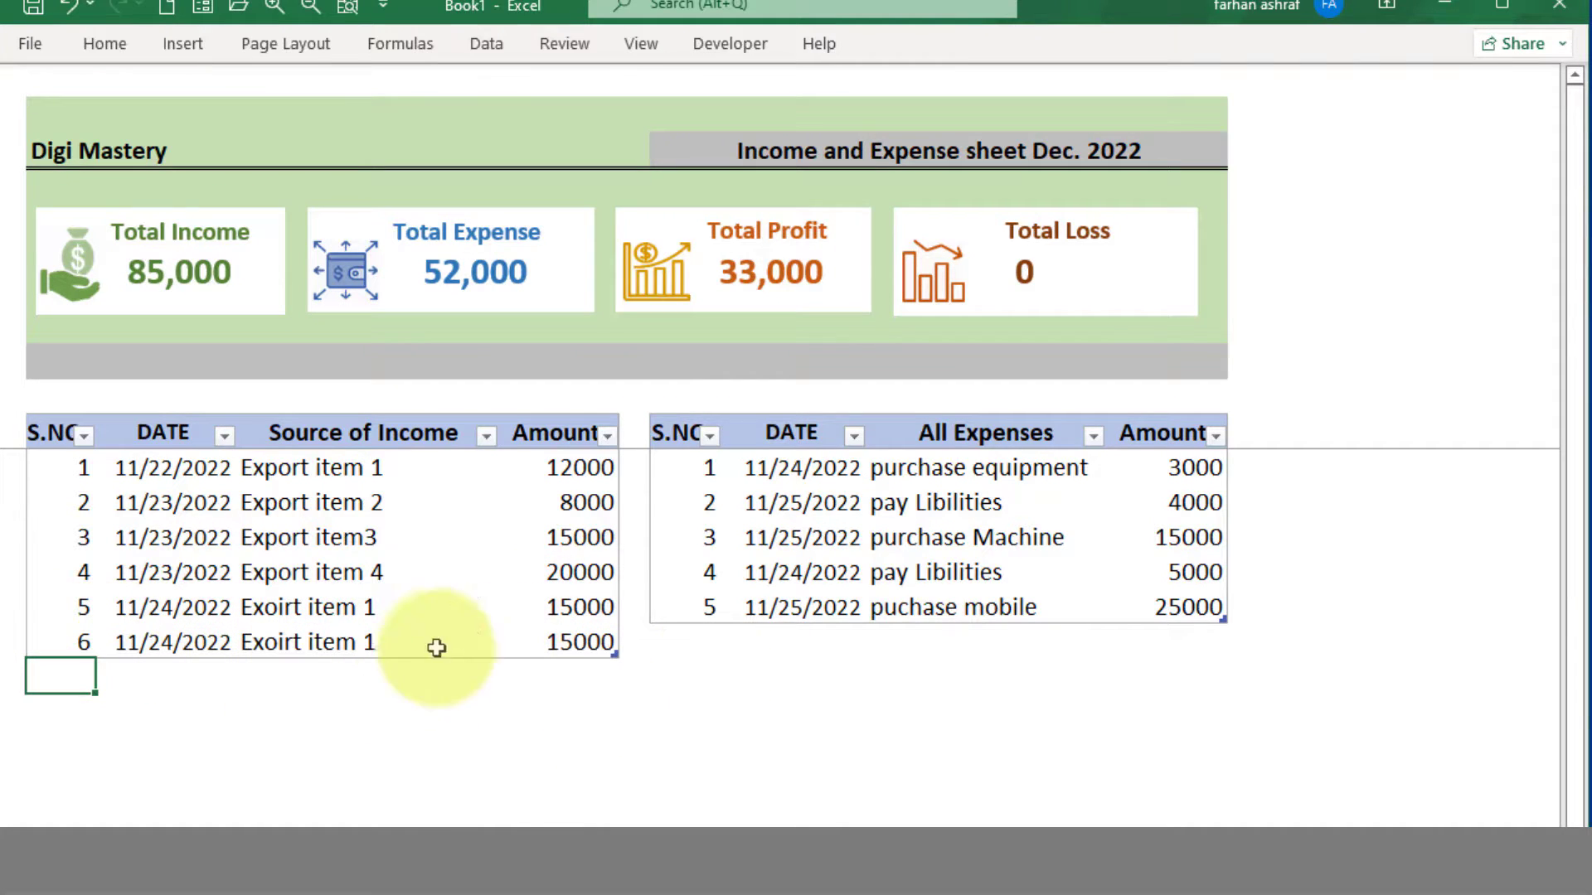
click(555, 642)
Start expense entry 6 with the date 11/25/2022 and the first letters "pu" of its description
click(696, 645)
text(6)
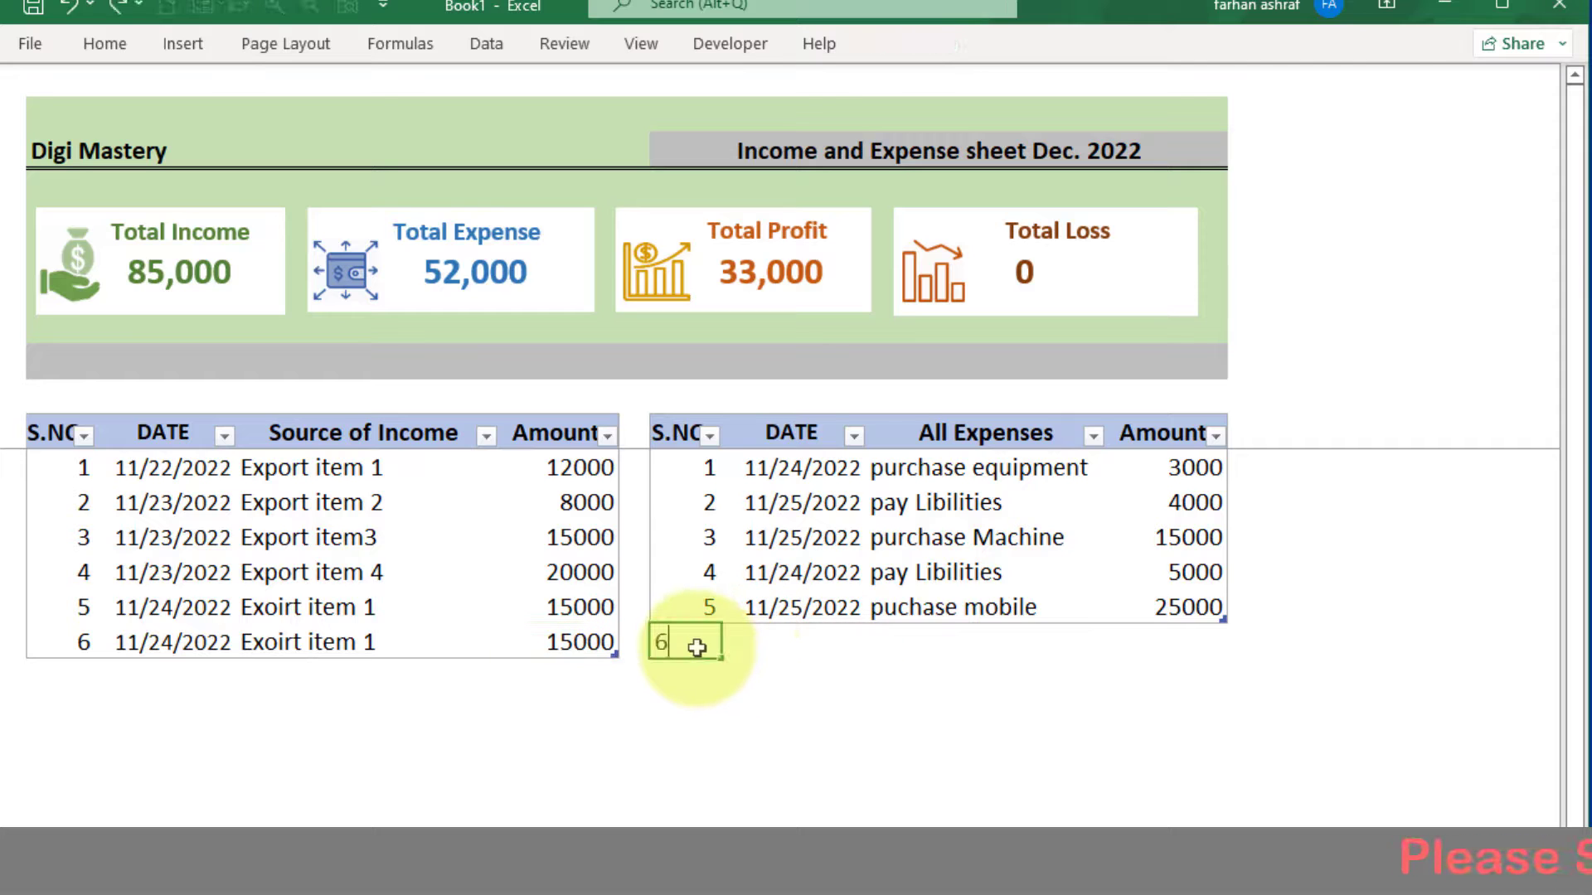
key(Tab)
click(895, 640)
click(1185, 817)
click(926, 636)
text(pu)
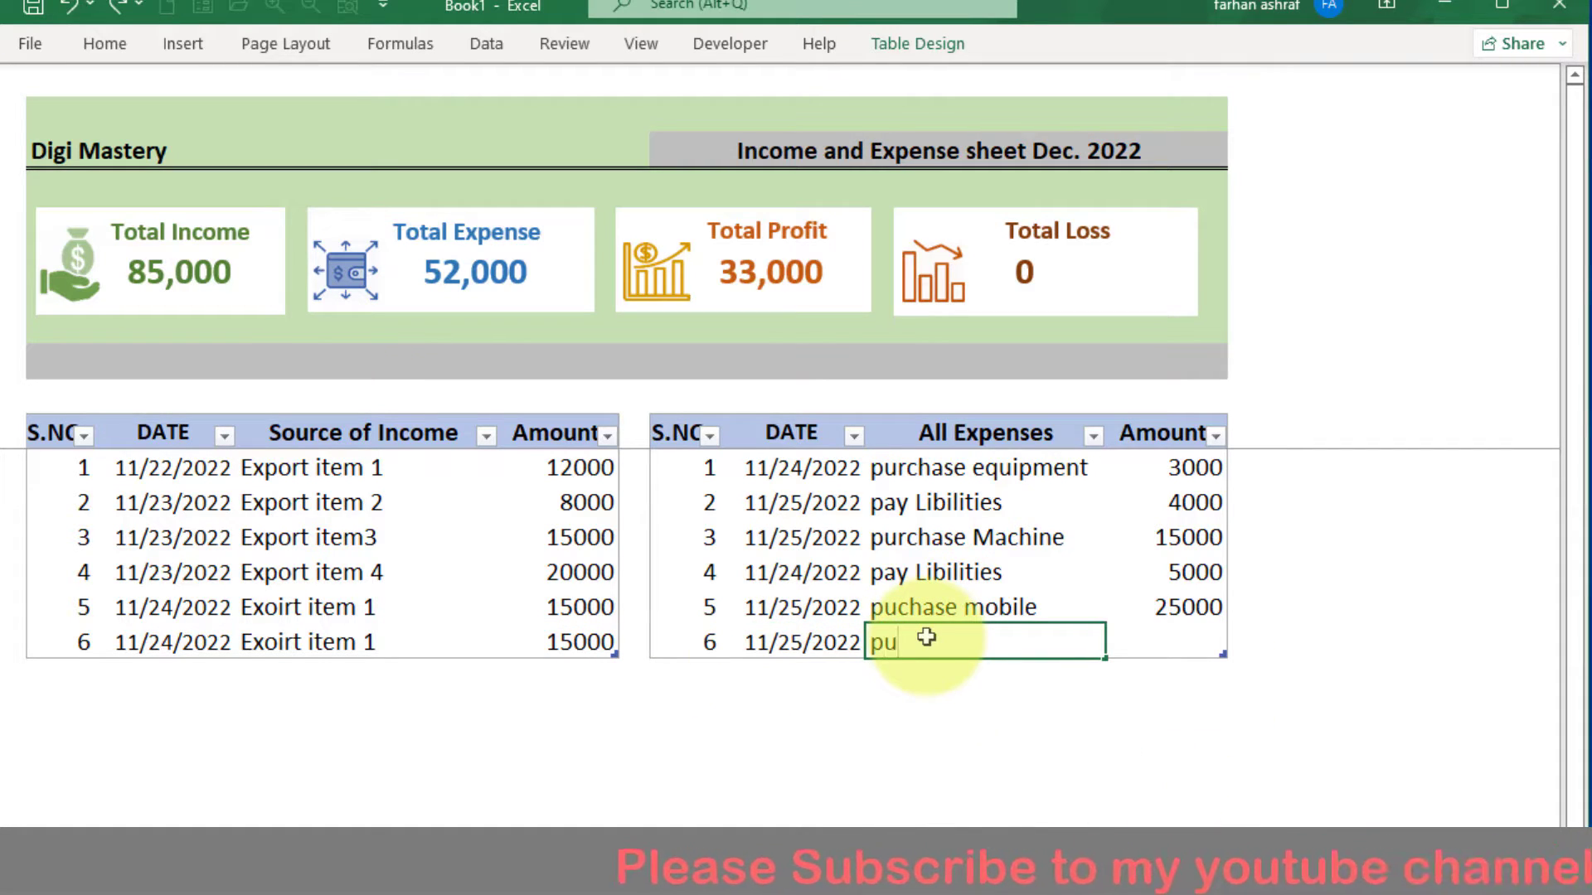
Correct the misspelled description of expense entry 5 to "purchase mobile"
double_click(912, 607)
key(BackSpace)
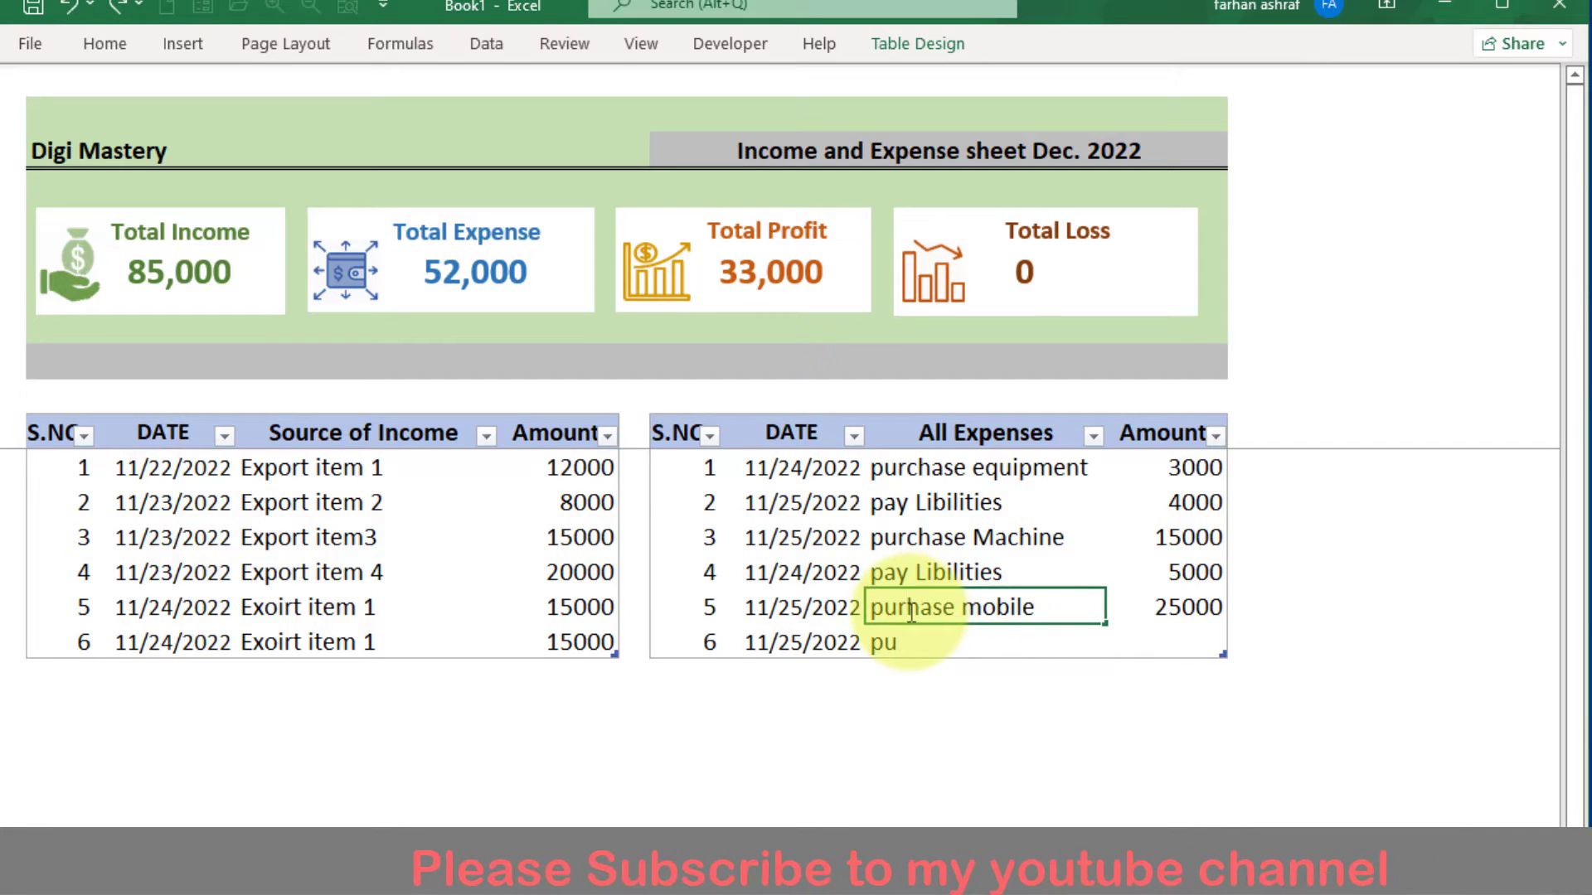
text(c)
Enter "purchase charger" as the description of expense entry 6
click(917, 643)
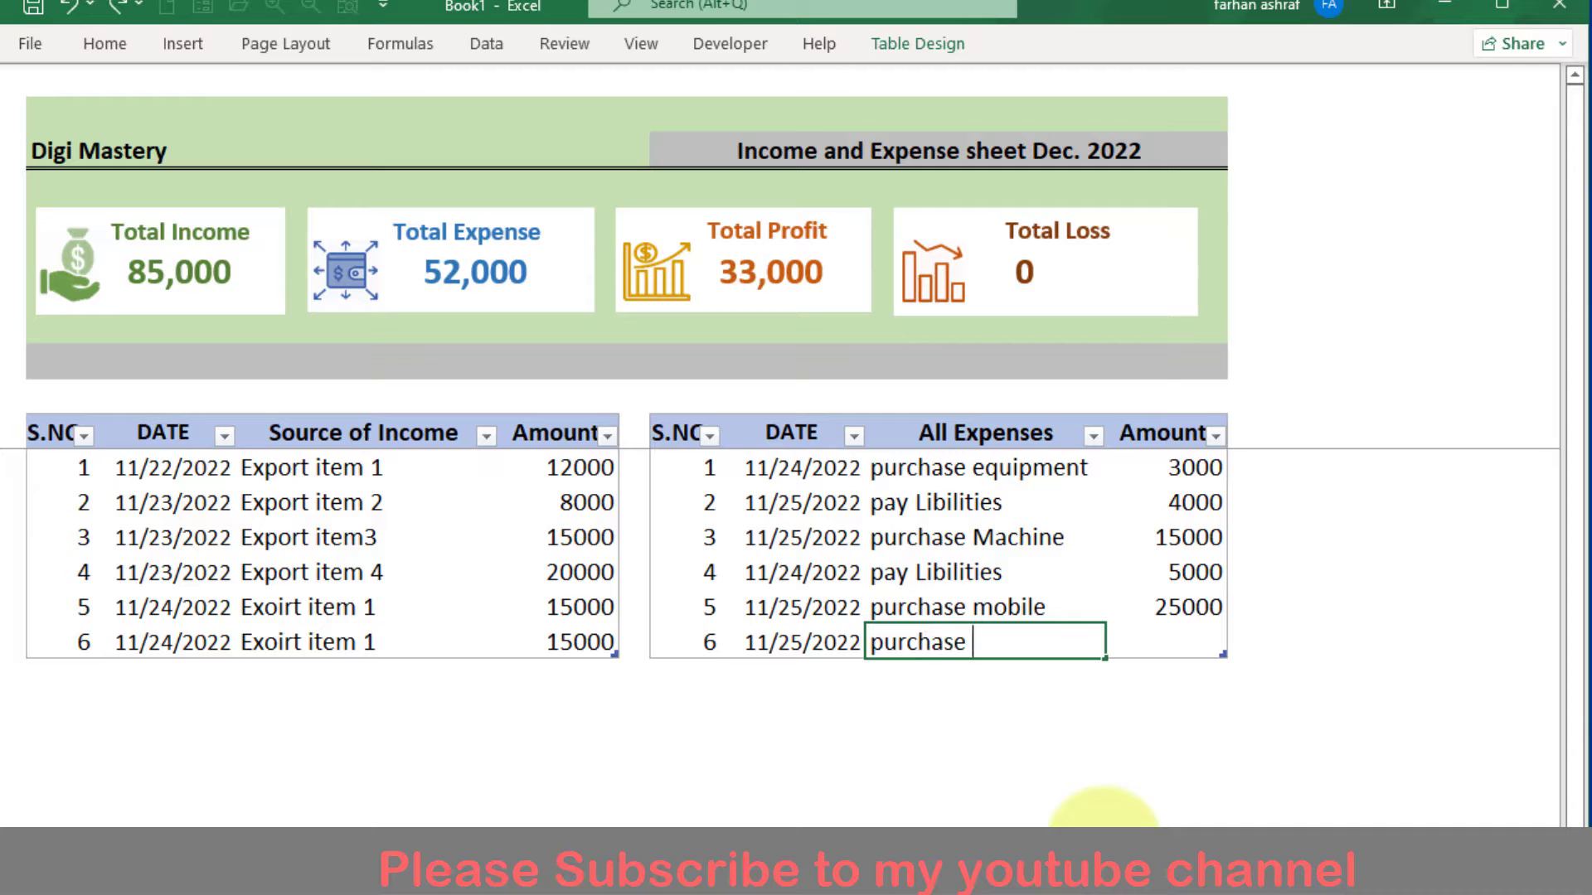
text(purchase charger)
key(Tab)
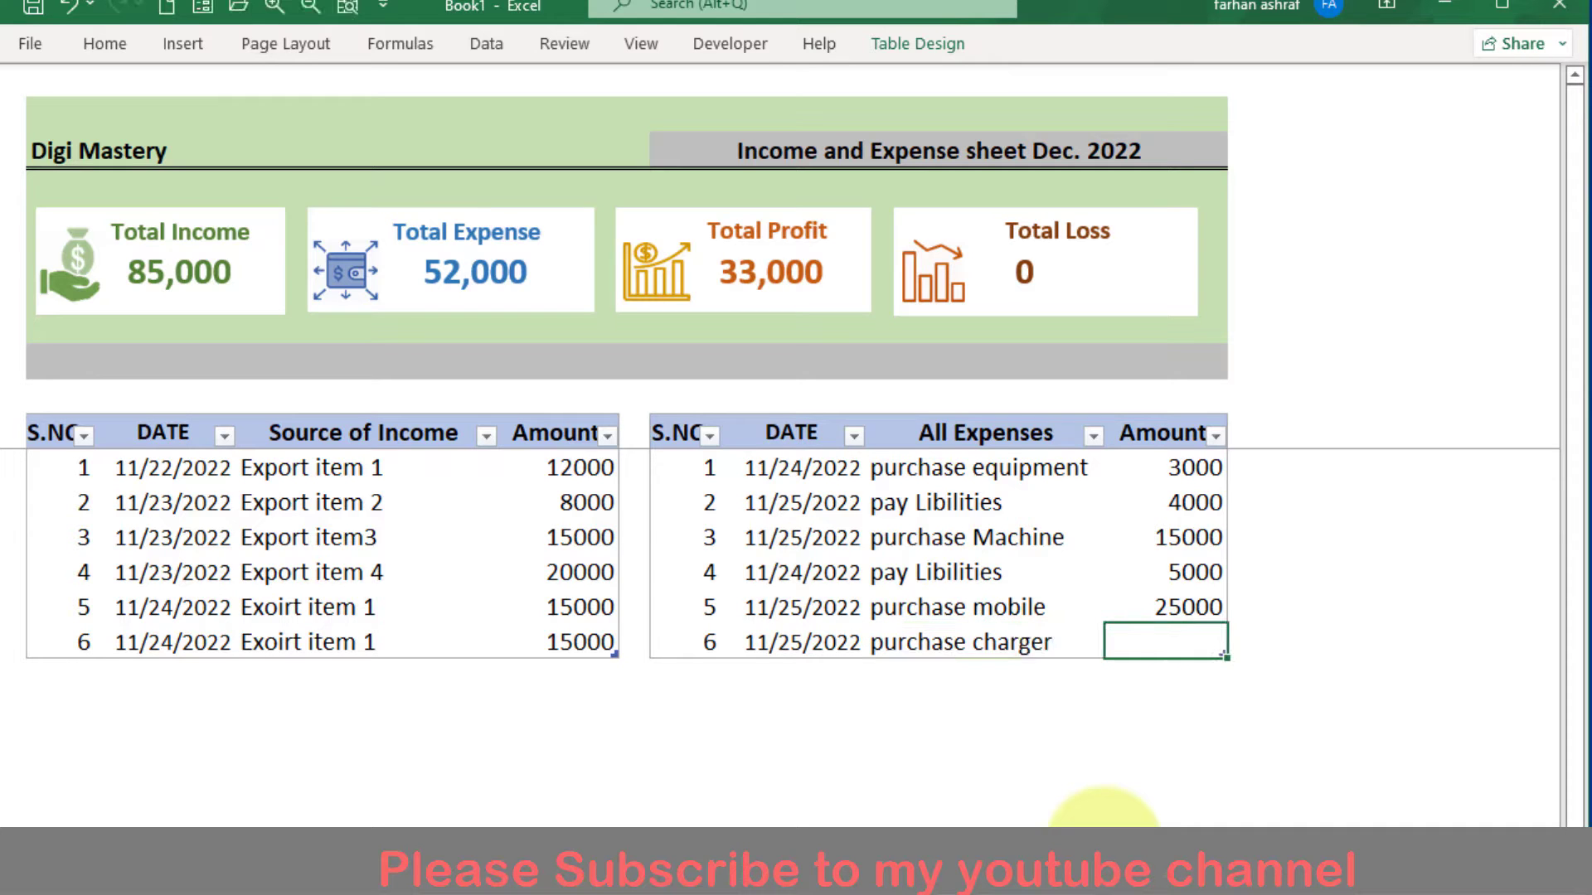